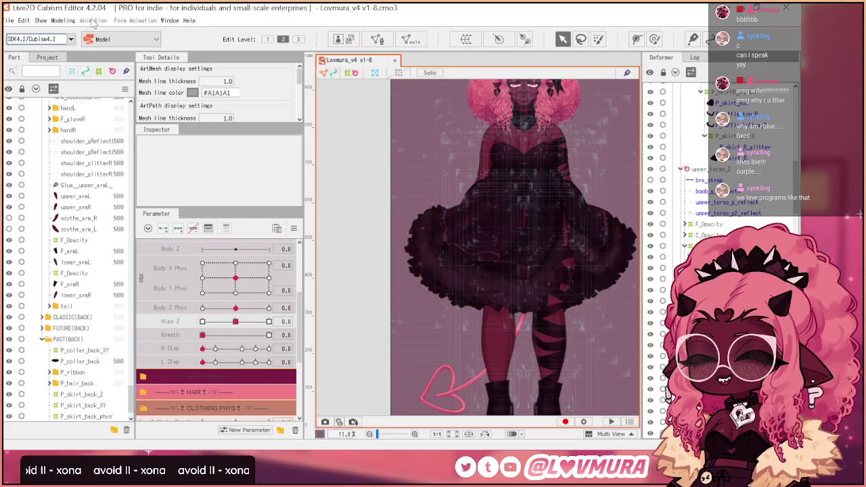
- Open the Physics/Scene Blending Settings and preview the black dress outfit with Future Outfit at its maximum
click(63, 21)
click(118, 243)
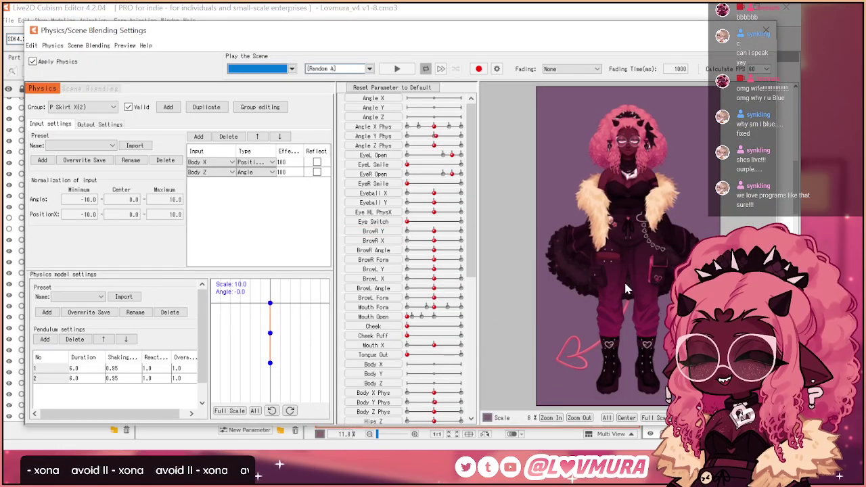
scroll(635, 291, up, 2)
scroll(435, 319, down, 8)
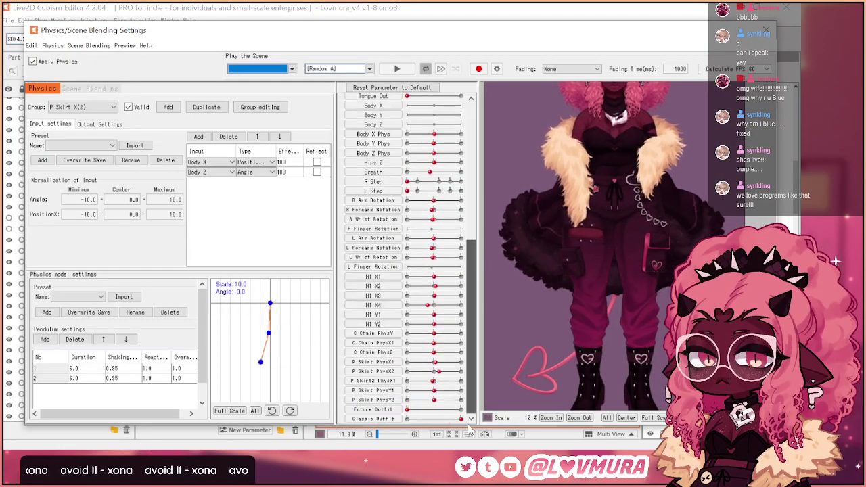
drag(622, 219, 472, 231)
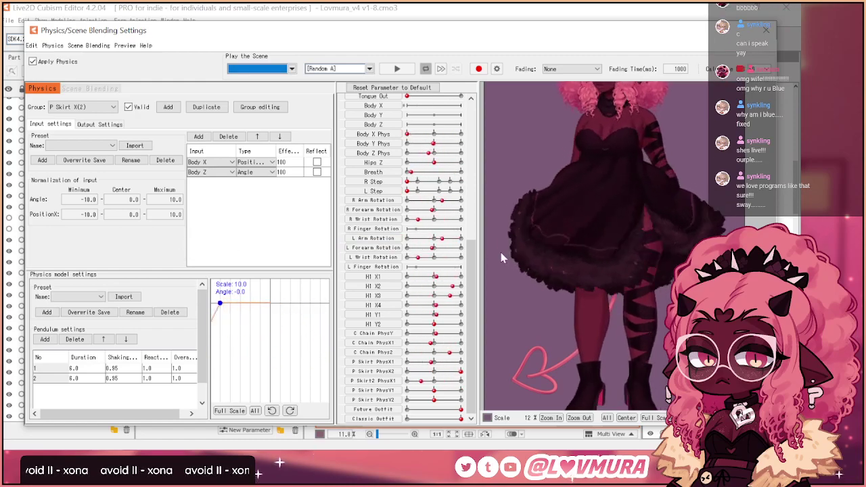
- Examine how the black dress sways in the physics preview, both close up and with the full skirt in view
scroll(592, 227, up, 2)
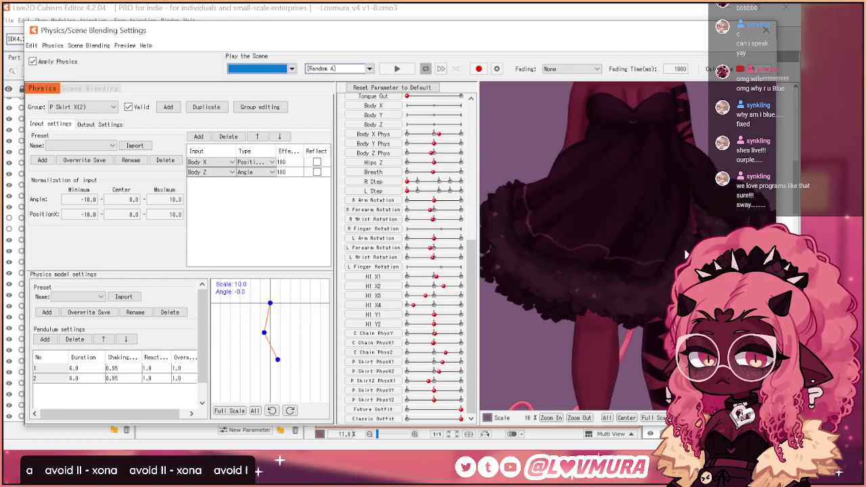
scroll(617, 174, down, 1)
scroll(697, 161, up, 2)
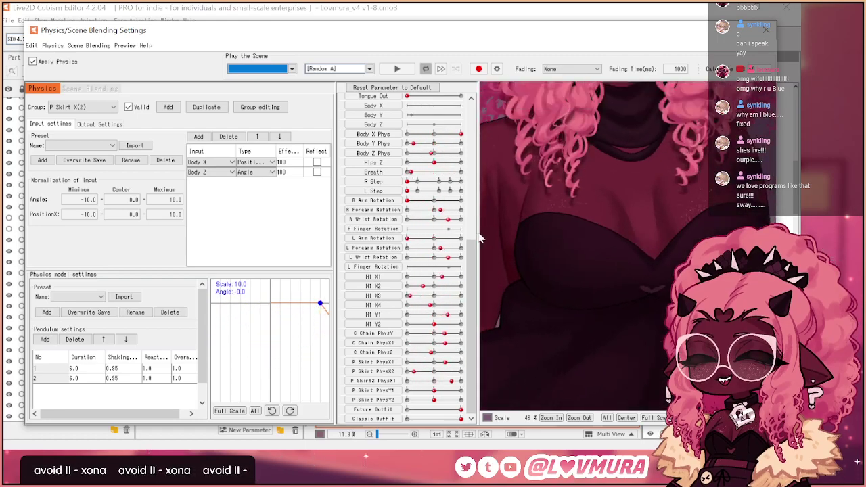
scroll(624, 175, down, 3)
scroll(624, 172, down, 3)
scroll(602, 238, up, 2)
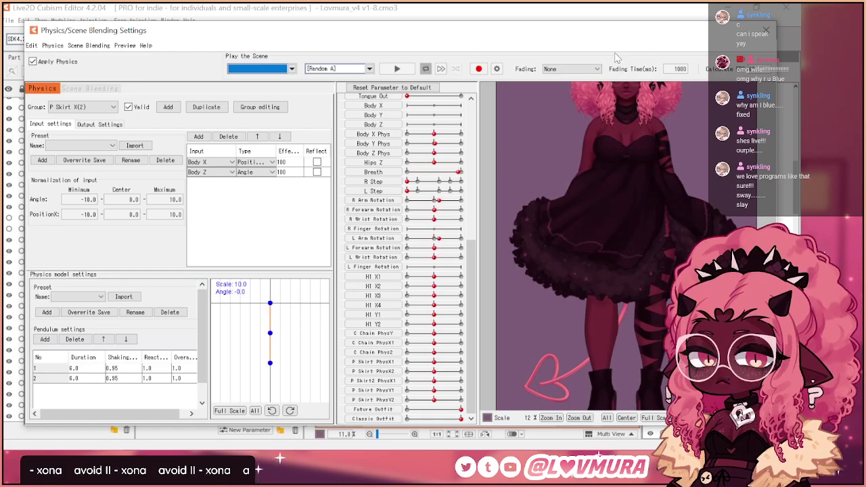
- Narrow the physics settings window, sway the model again to check the skirt's motion, and close the settings
drag(776, 149, 729, 152)
drag(474, 176, 461, 178)
drag(334, 188, 326, 187)
drag(509, 195, 631, 250)
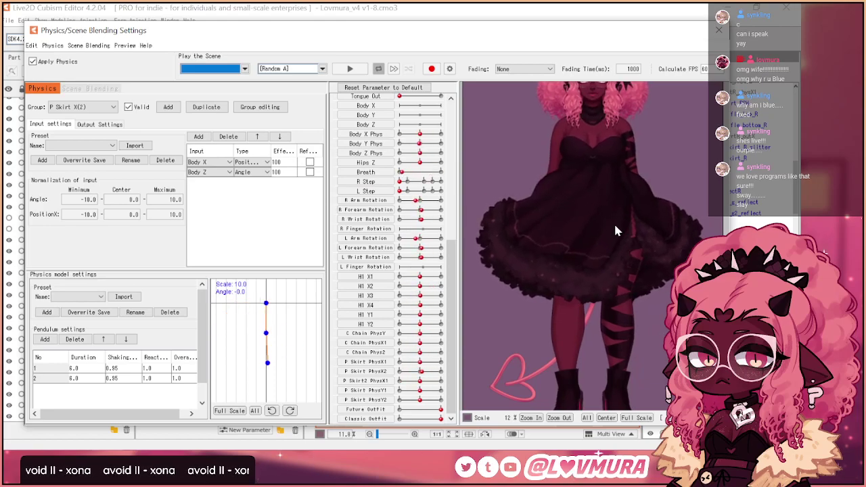
click(716, 30)
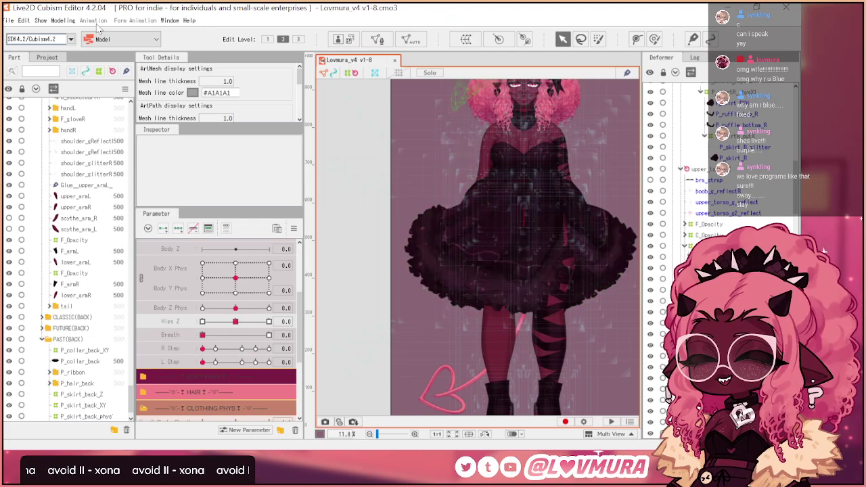
click(63, 21)
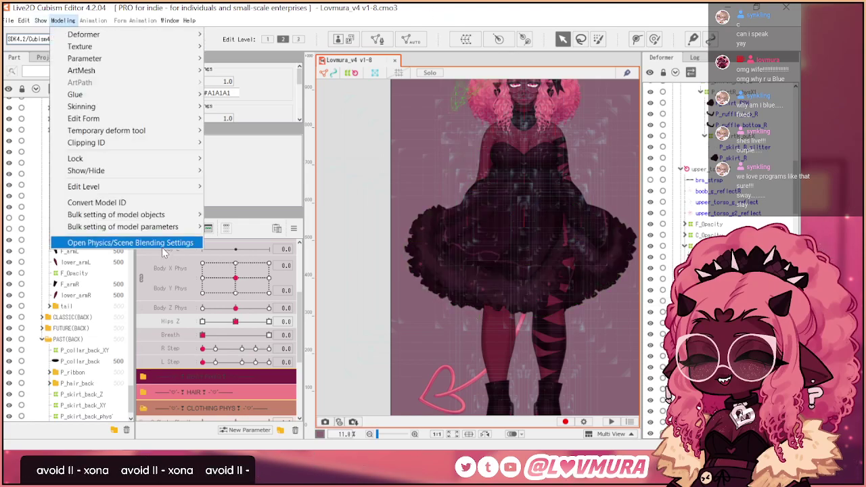
click(488, 15)
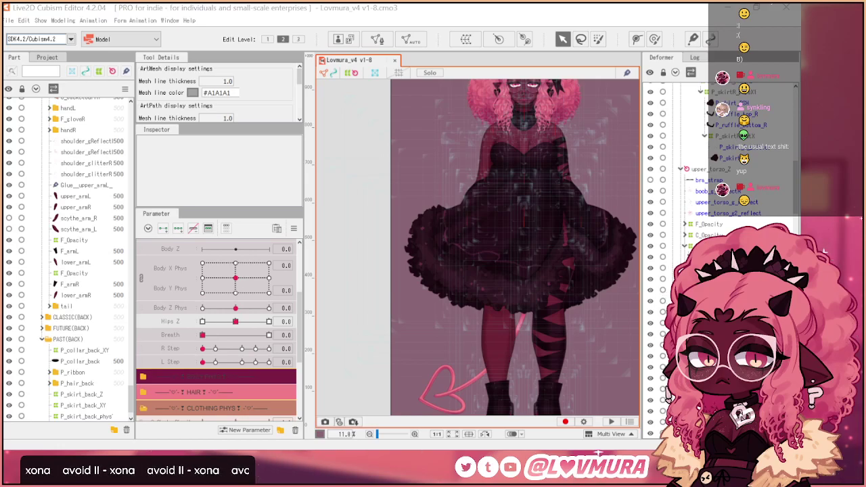
click(491, 168)
click(491, 168)
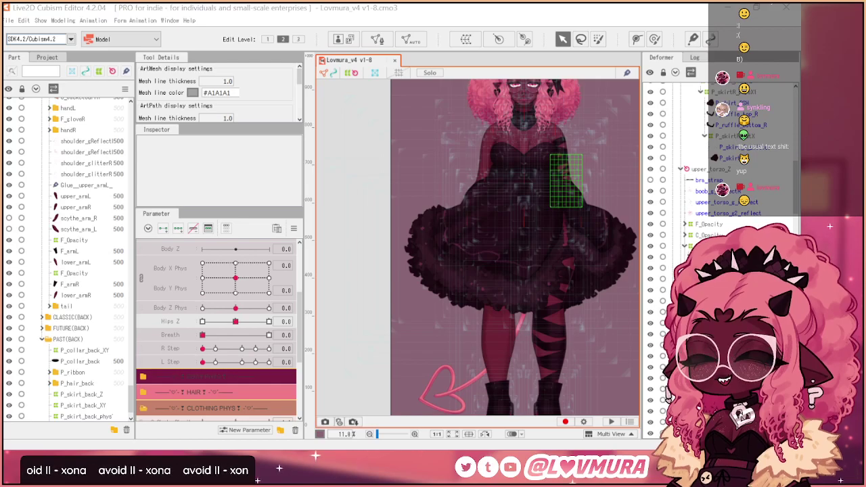
click(563, 101)
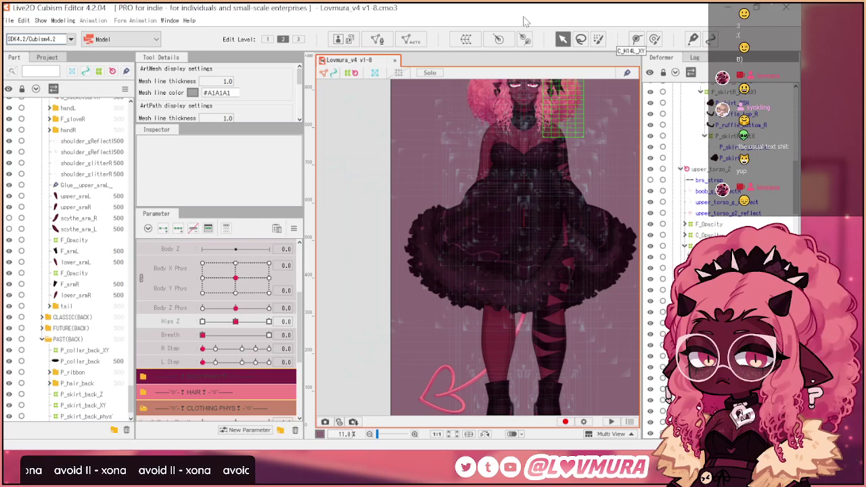
mouse_move(236, 278)
mouse_down()
mouse_move(203, 293)
mouse_move(260, 273)
mouse_move(247, 290)
mouse_move(236, 278)
mouse_up()
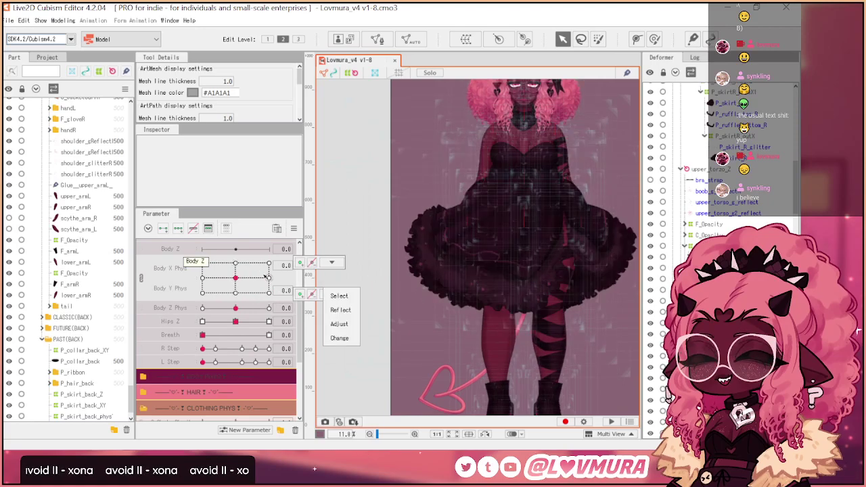
click(302, 230)
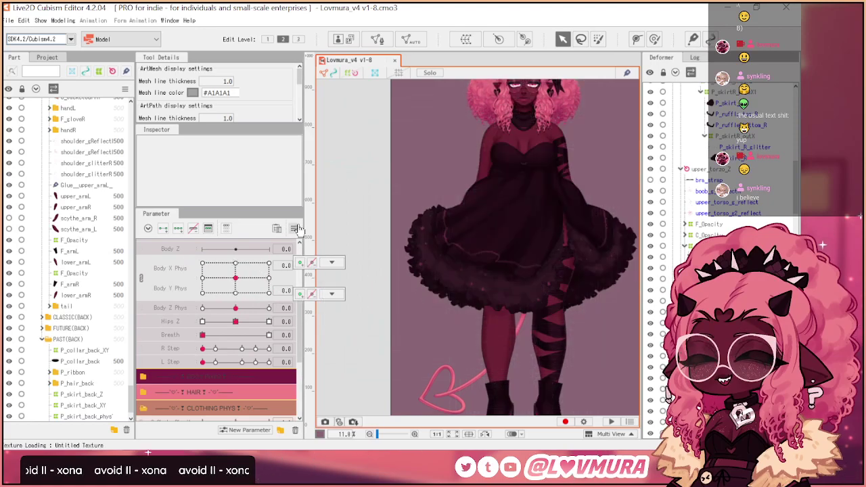
mouse_move(245, 288)
mouse_down()
mouse_move(256, 265)
mouse_move(214, 292)
mouse_move(236, 278)
mouse_up()
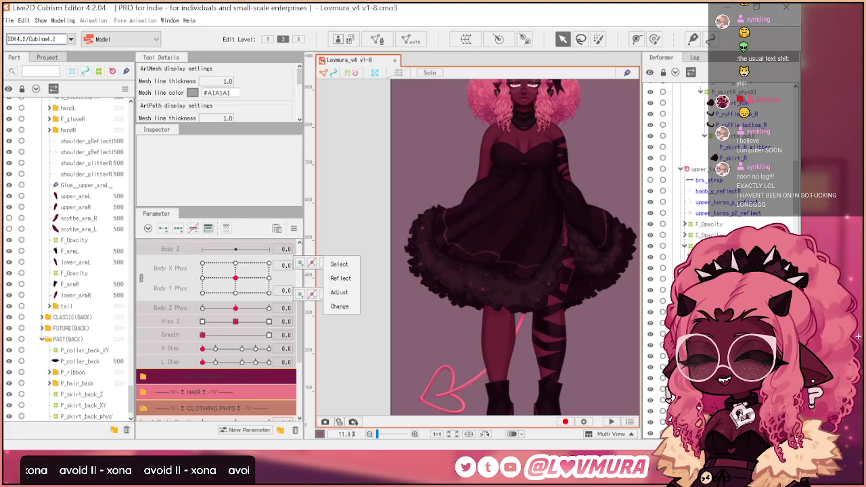
key(Escape)
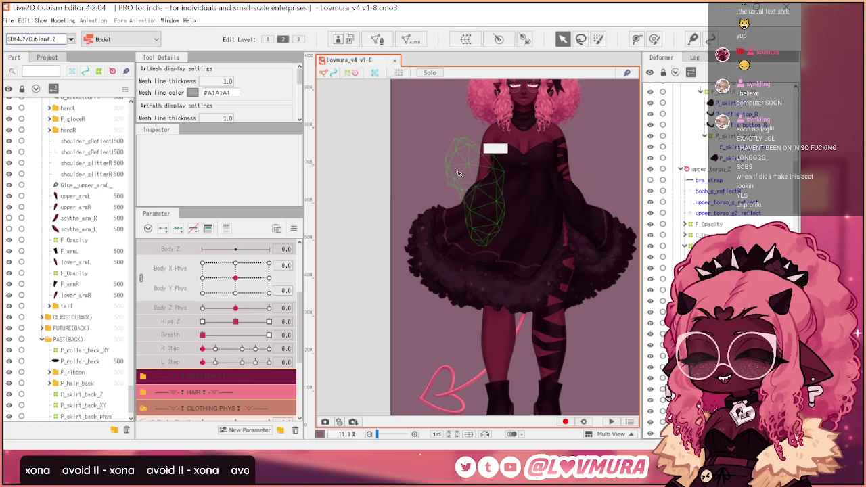
scroll(474, 173, down, 2)
scroll(487, 175, up, 2)
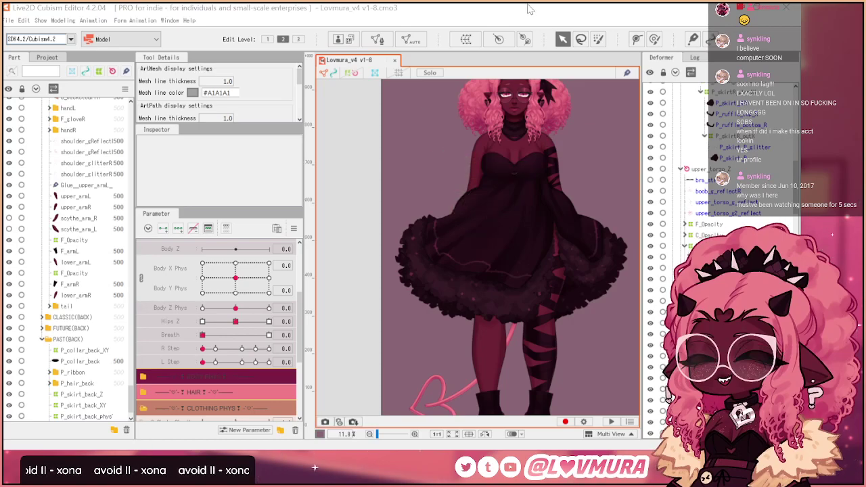
scroll(538, 165, down, 2)
scroll(538, 165, up, 4)
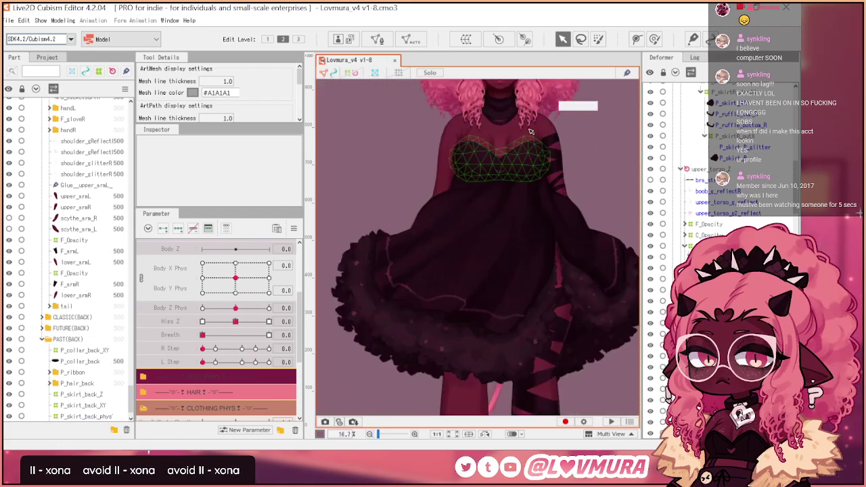
scroll(494, 121, down, 2)
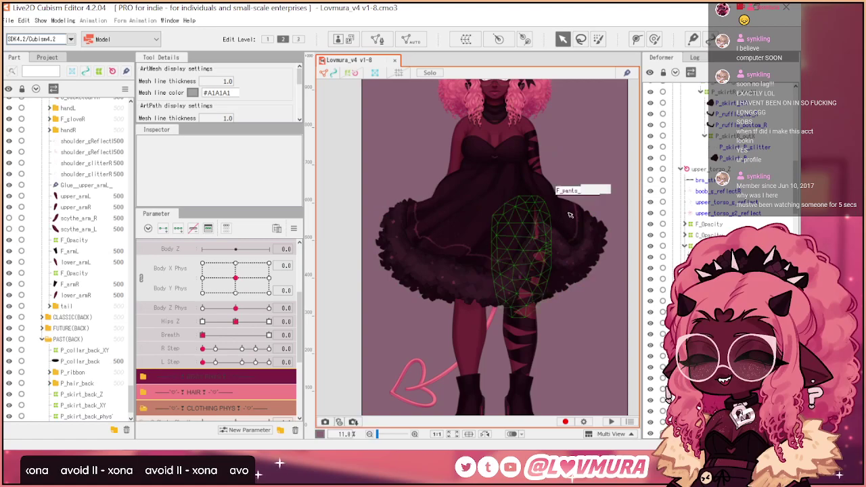
- Select the P_skirtR_physY1 warp deformer and set the P Skirt PhysY1 parameter to 1.0
scroll(193, 315, down, 5)
scroll(191, 311, down, 2)
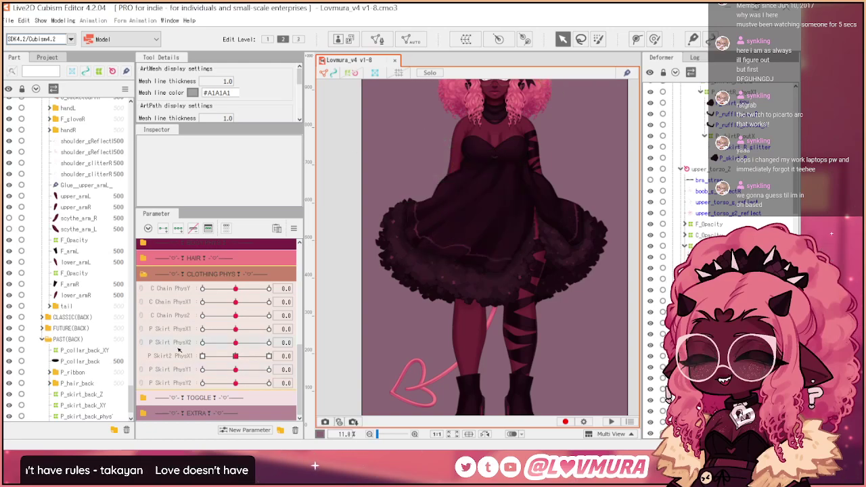
scroll(734, 212, up, 4)
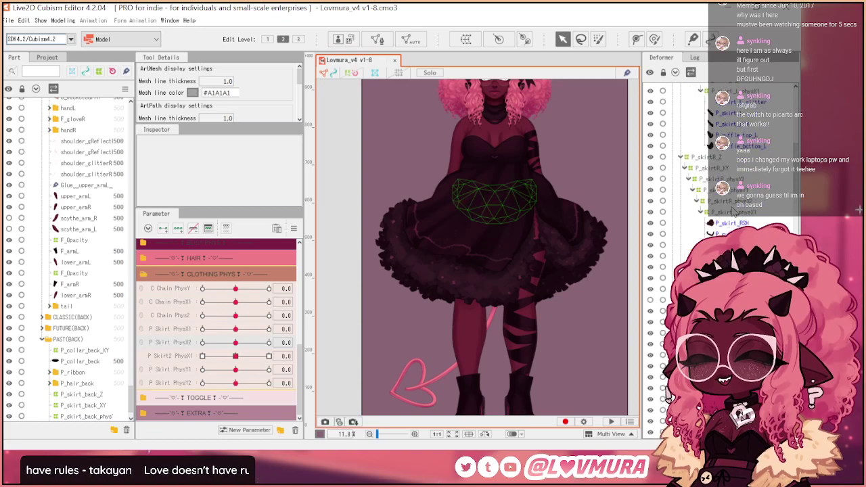
click(735, 201)
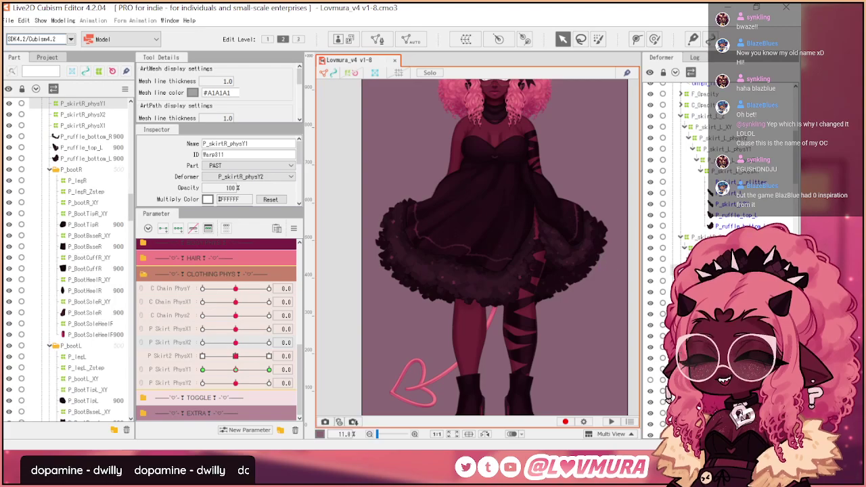
click(717, 280)
click(718, 270)
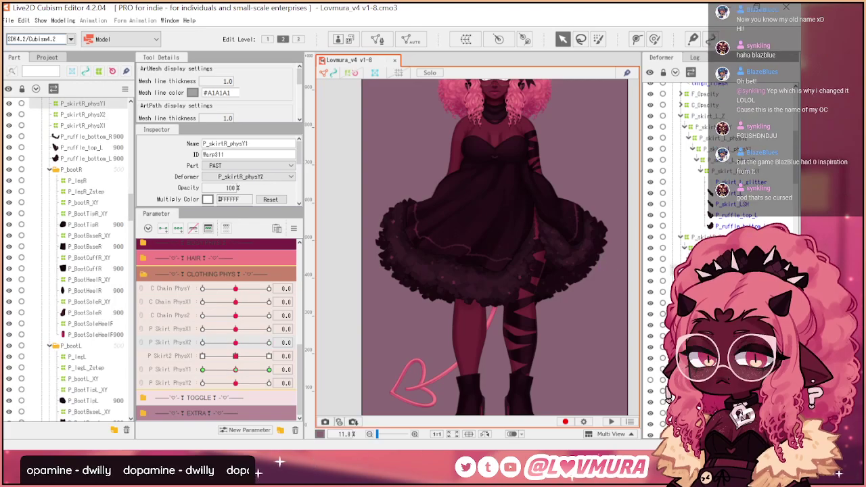
key(ctrl+t)
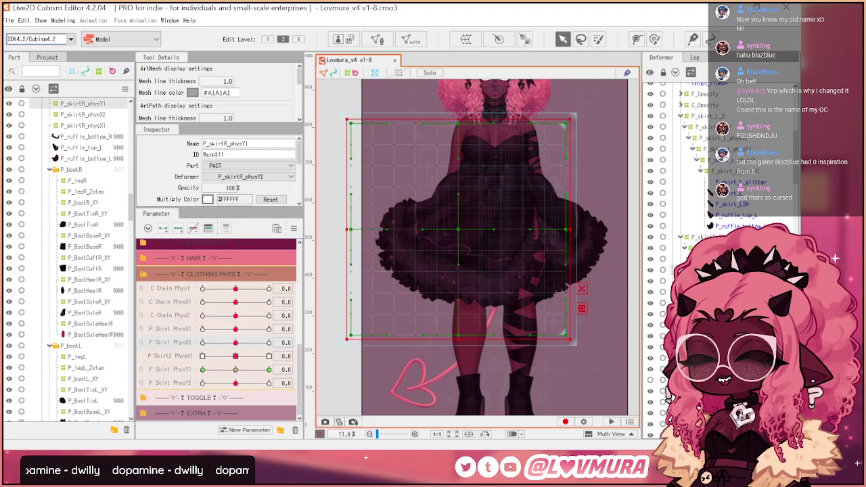
drag(462, 189, 457, 215)
drag(236, 371, 274, 377)
click(455, 257)
drag(455, 258, 453, 257)
key(ctrl+z)
- Set the Bezier division number of P_skirtR_physY1 to 2 x 3
scroll(241, 190, down, 3)
click(240, 167)
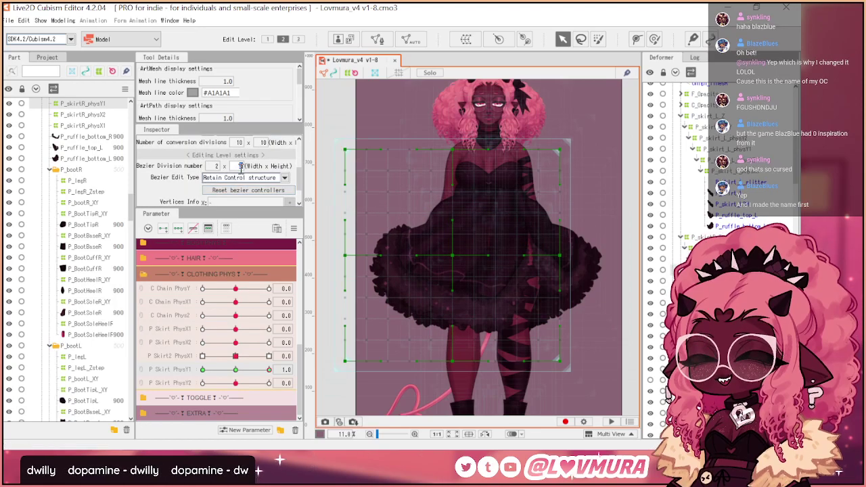
text(3)
key(Return)
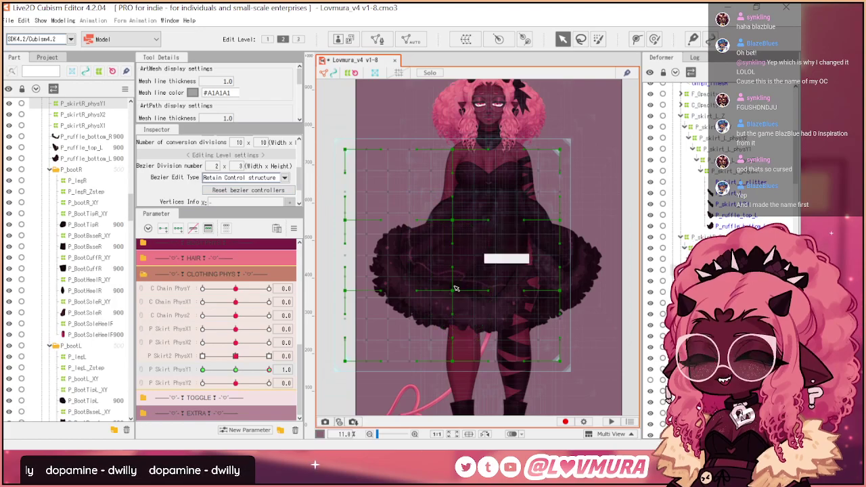
- Pull the two inner Bezier points of P_skirtR_physY1 outward and slightly up, and nudge the topmost center point inward
drag(458, 290, 445, 286)
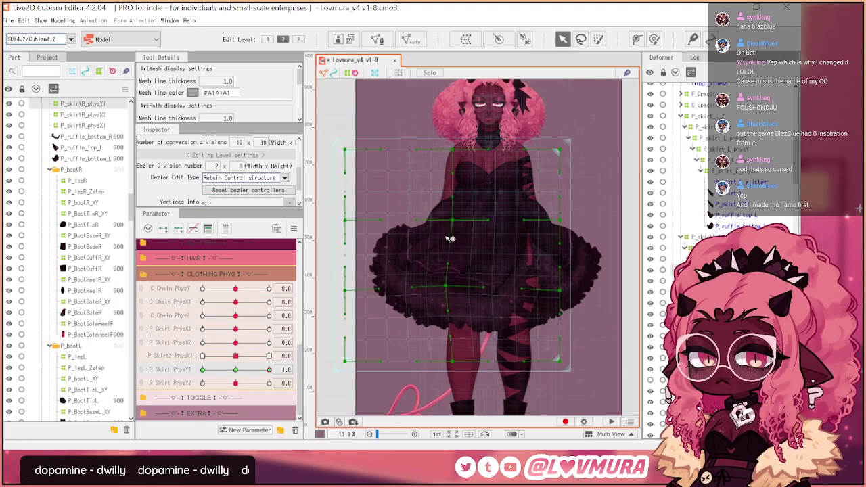
drag(452, 220, 447, 218)
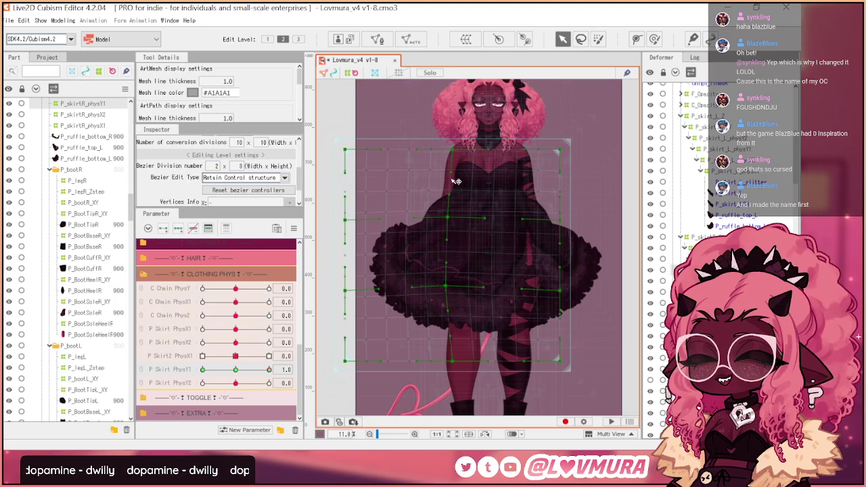
drag(452, 150, 454, 152)
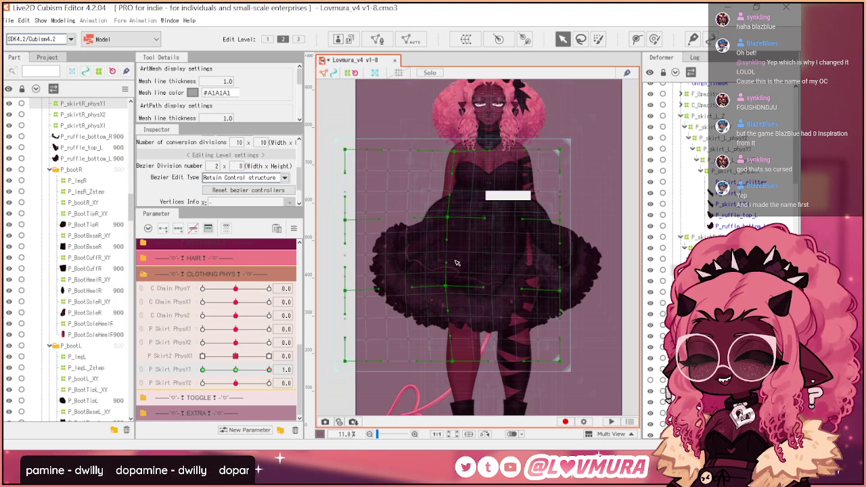
drag(448, 287, 445, 283)
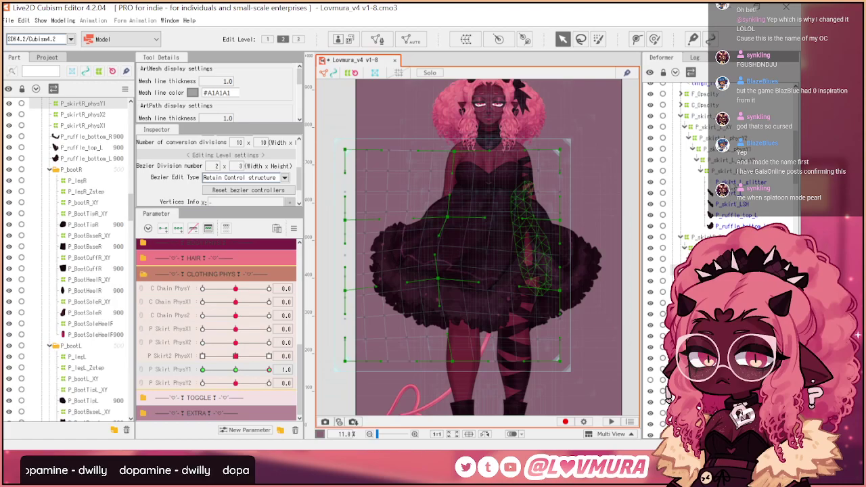
- Select the P_skirt_L_physY1 warp deformer and set its Bezier division number to 2 x 3
click(735, 149)
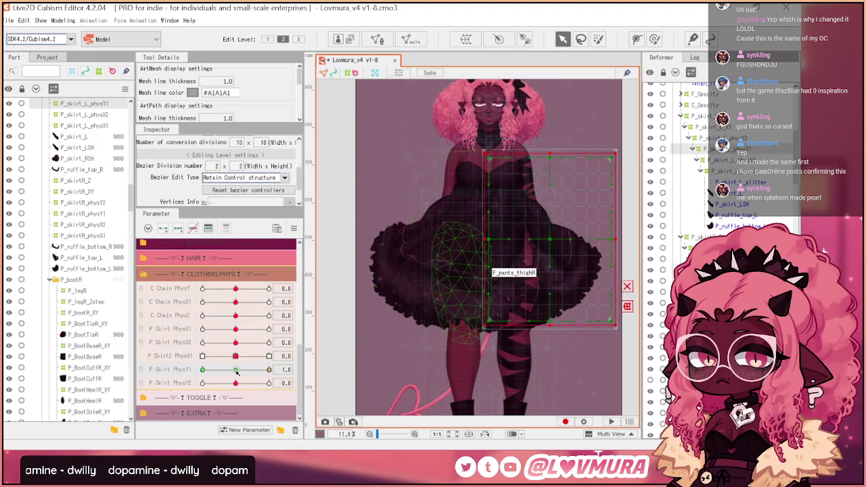
drag(586, 275, 566, 276)
click(608, 290)
scroll(236, 175, down, 2)
scroll(236, 174, up, 2)
click(237, 175)
text(3)
key(Return)
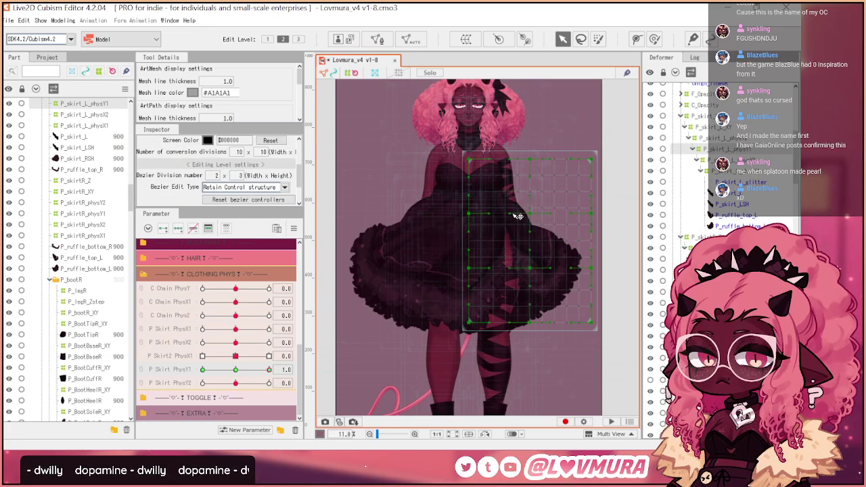
- Pull the lower inner Bezier point of P_skirt_L_physY1 outward and slightly up, then compare P Skirt PhysY1 at 0.0 and 1.0
drag(532, 267, 538, 263)
click(543, 264)
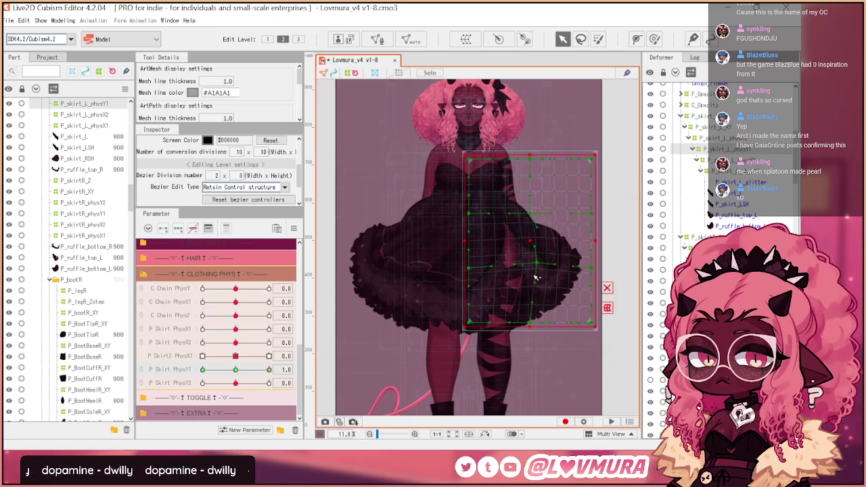
click(236, 370)
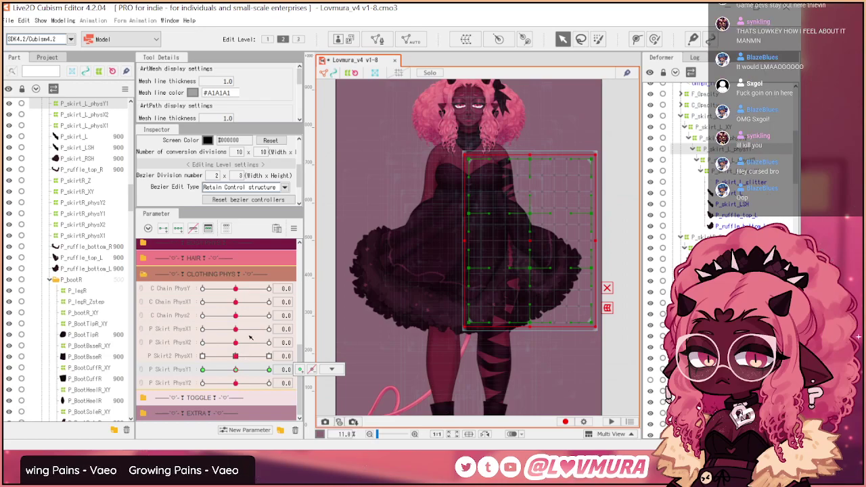
drag(237, 371, 269, 370)
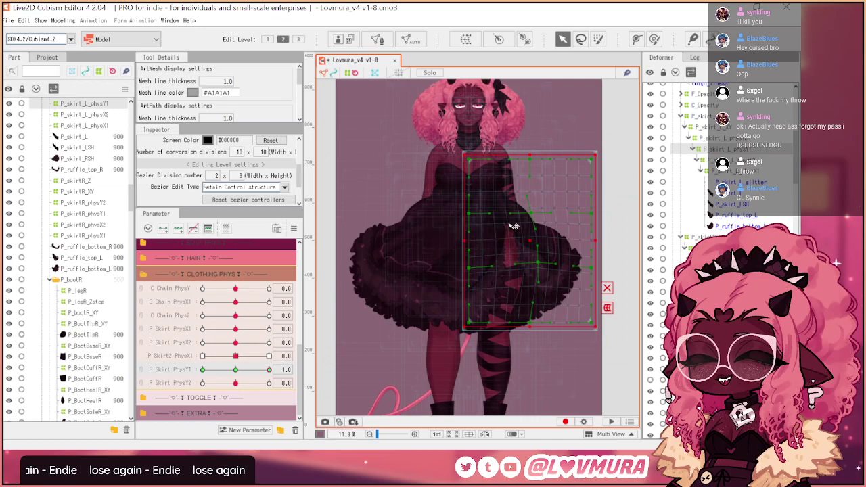
- At P Skirt PhysY1 -1.0, pull the two inner Bezier points of P_skirt_L_physY1 slightly inward and down
scroll(530, 206, up, 3)
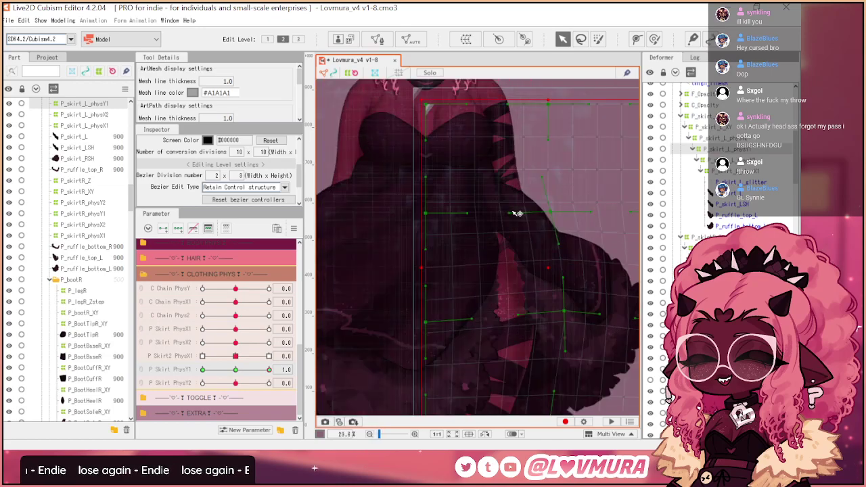
scroll(513, 213, down, 3)
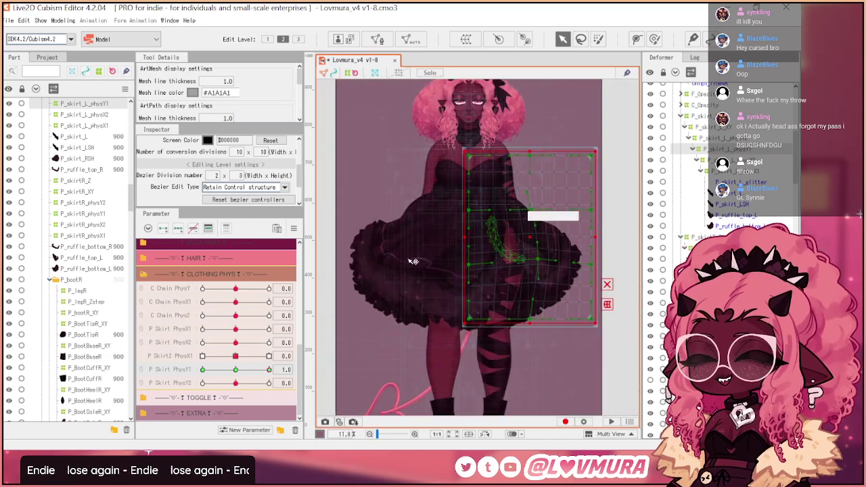
drag(243, 371, 125, 364)
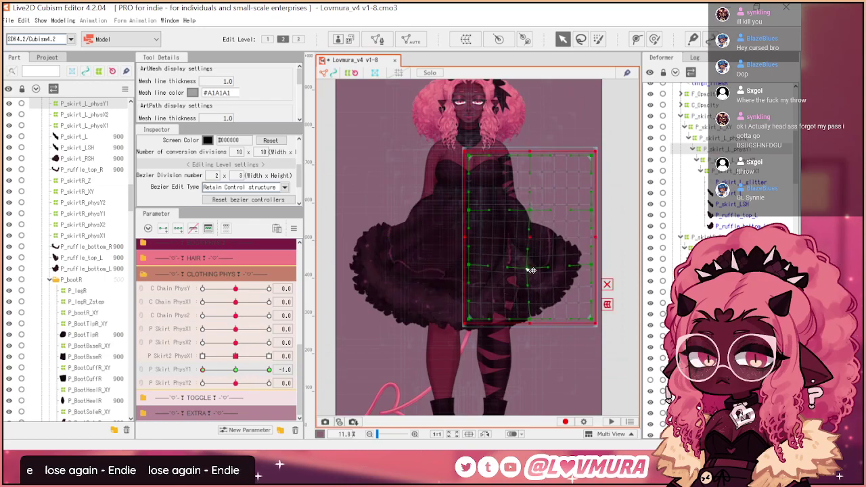
drag(532, 211, 526, 216)
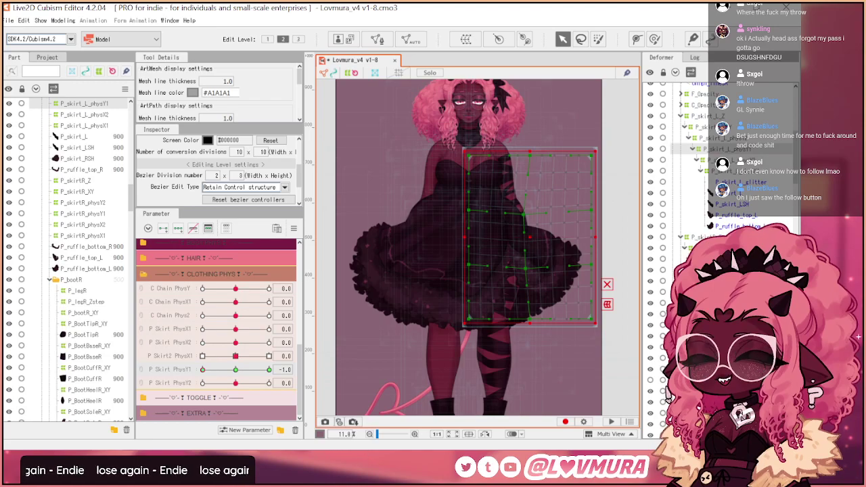
drag(202, 370, 163, 385)
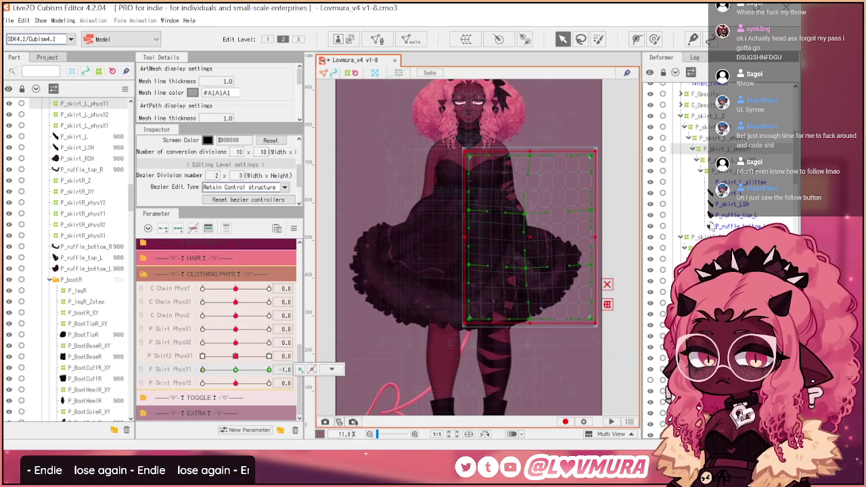
- Select P_skirtR_physY1 at P Skirt PhysY1 -1.0 and pull its center points, outer edge point and upper outer corner inward
click(433, 250)
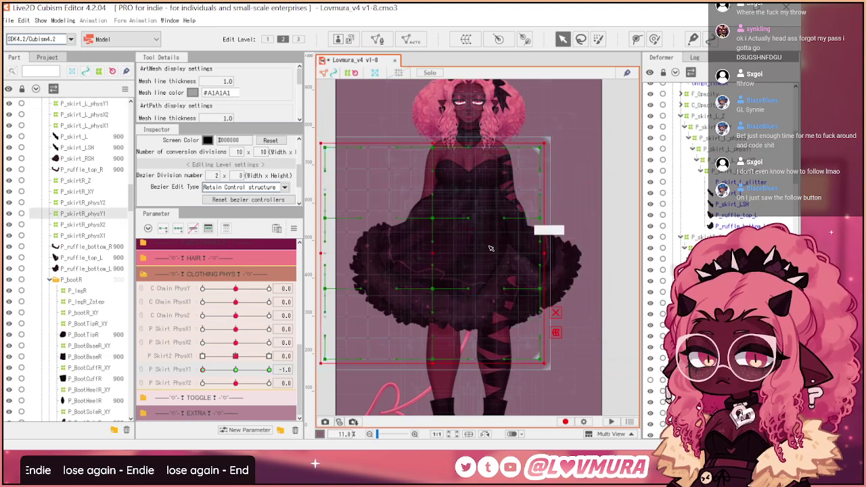
drag(433, 242, 443, 247)
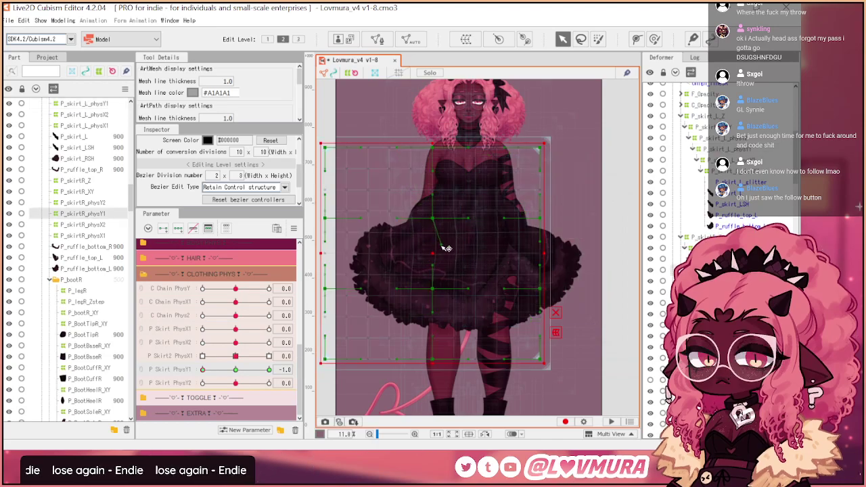
drag(433, 288, 439, 287)
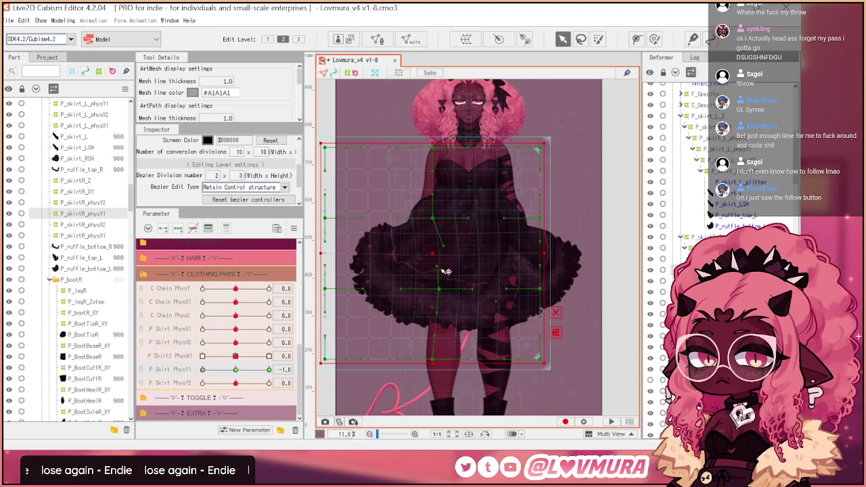
drag(326, 219, 339, 222)
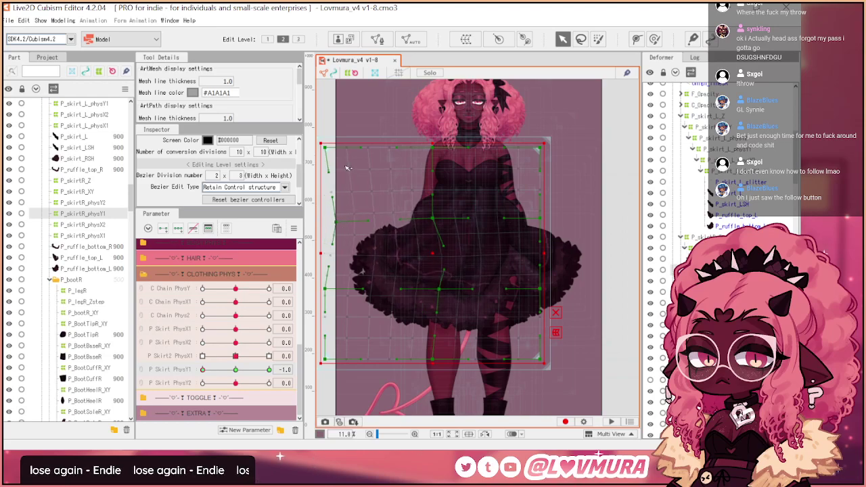
drag(325, 147, 341, 159)
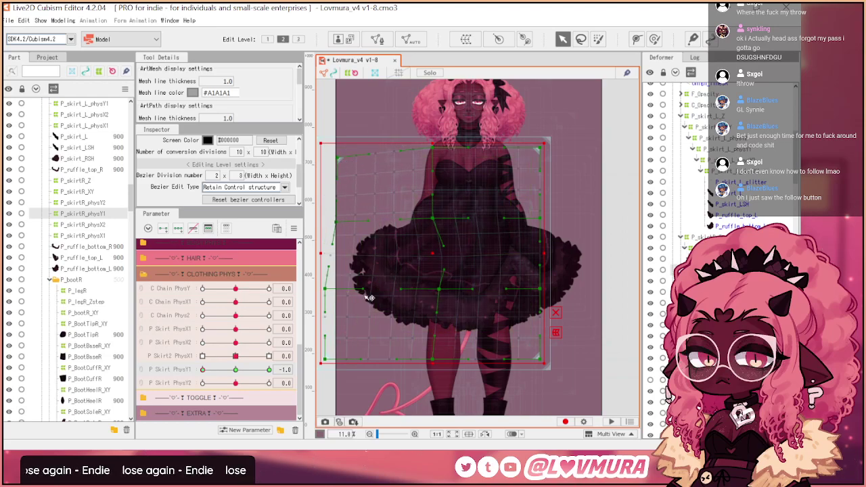
- At P Skirt PhysY1 1.0, pull the upper outer corner and upper outer edge point of P_skirtR_physY1 outward and slightly up
drag(241, 369, 289, 370)
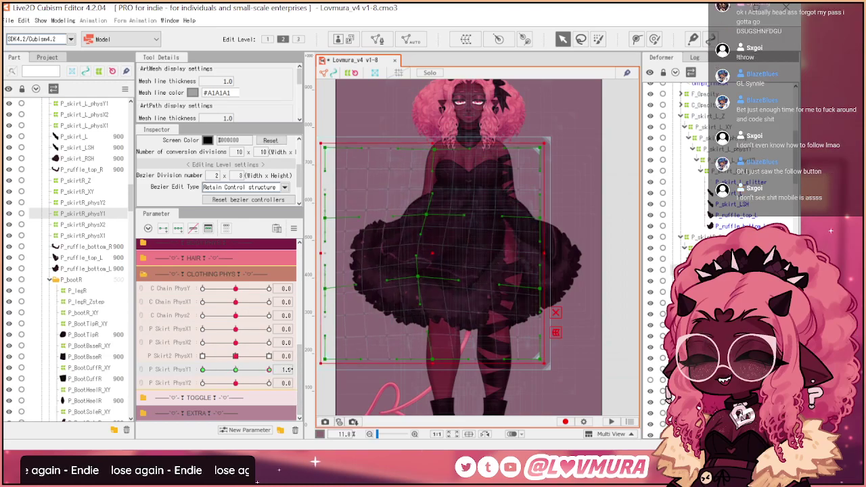
drag(325, 148, 320, 140)
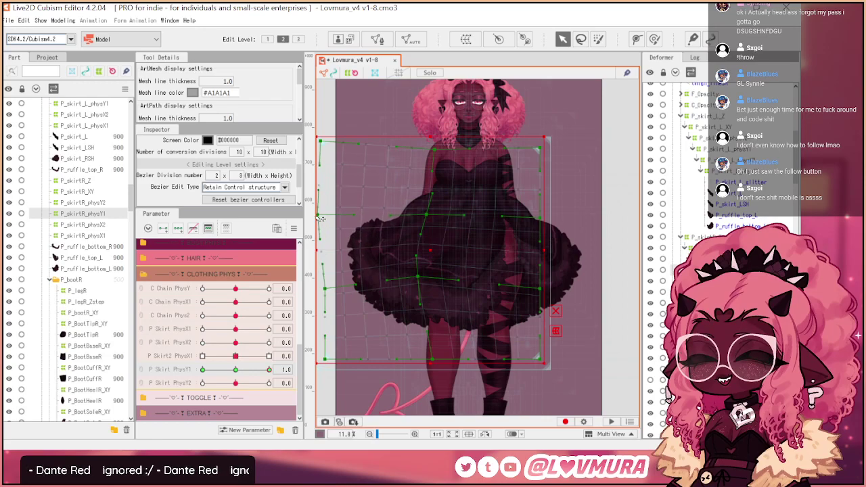
click(236, 369)
click(203, 370)
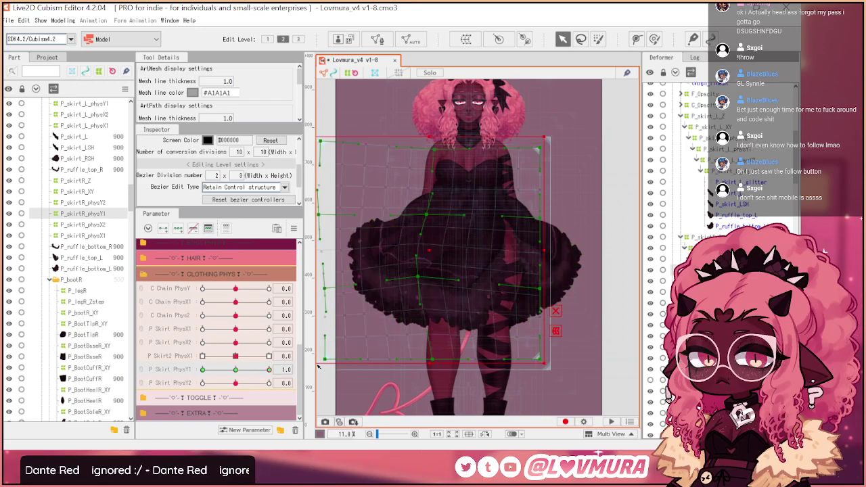
- Compare the skirt across the P Skirt PhysY1 range and nudge P_skirtR_physY1's lower center Bezier point inward at -1.0
drag(270, 375, 162, 384)
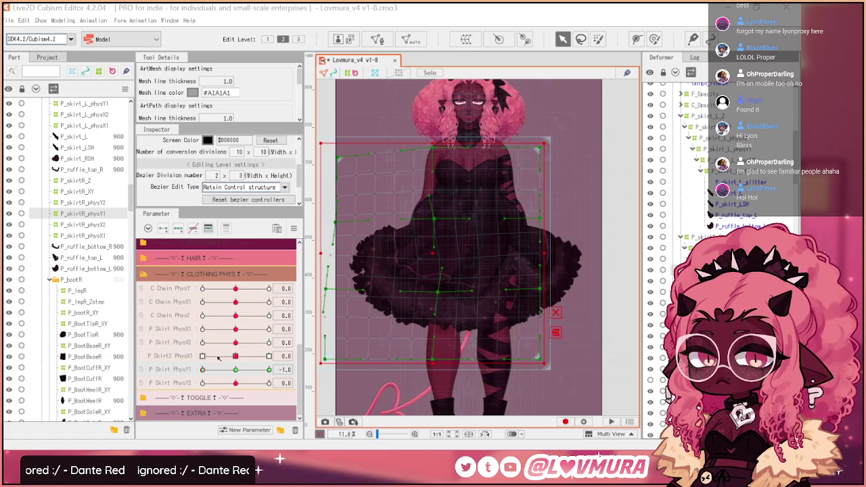
click(235, 369)
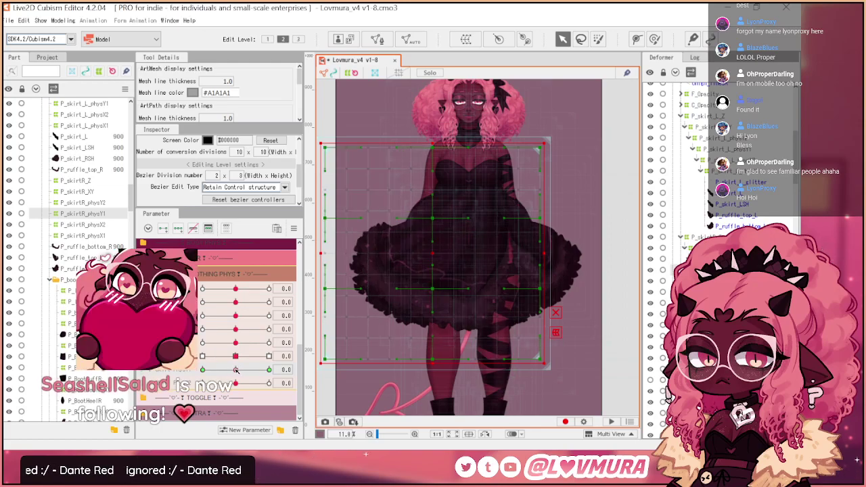
click(269, 370)
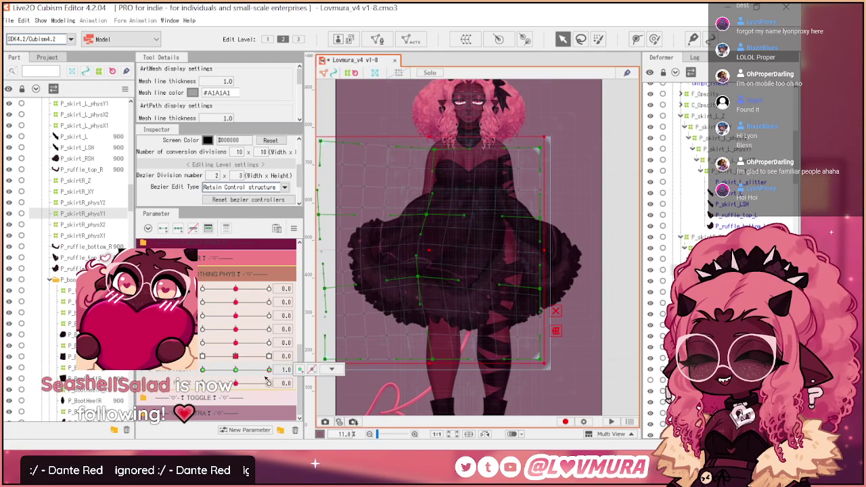
click(235, 370)
click(269, 370)
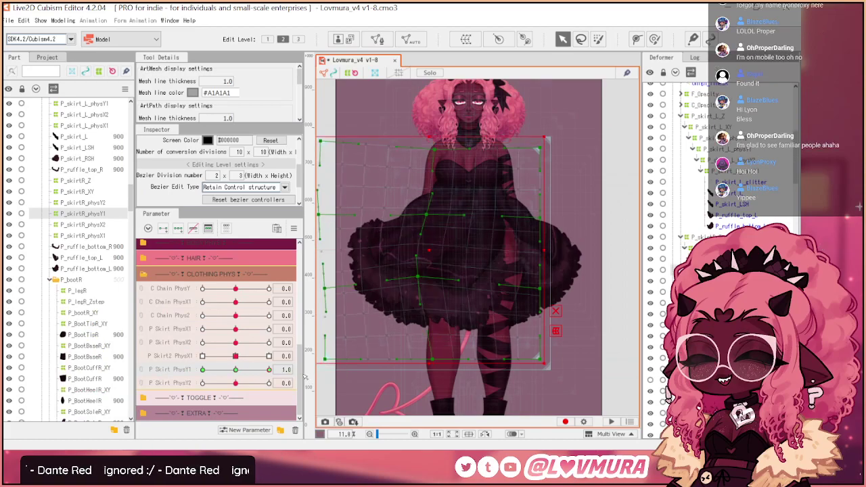
drag(256, 371, 180, 378)
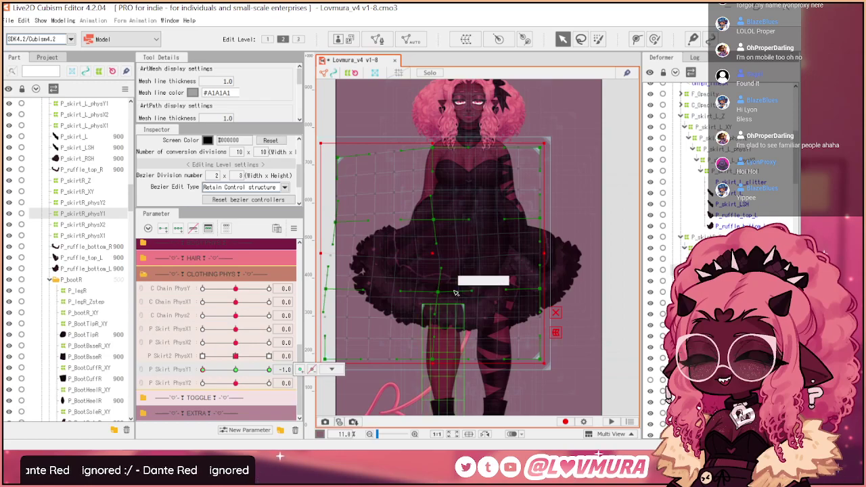
click(448, 292)
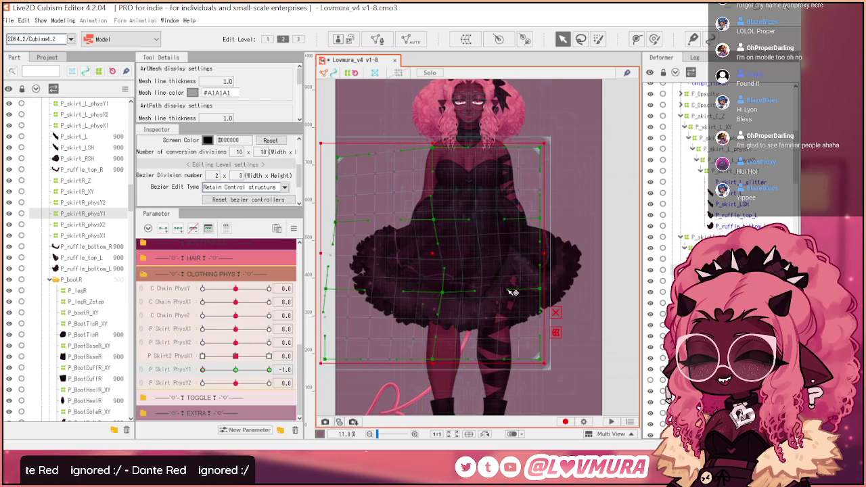
drag(209, 370, 345, 371)
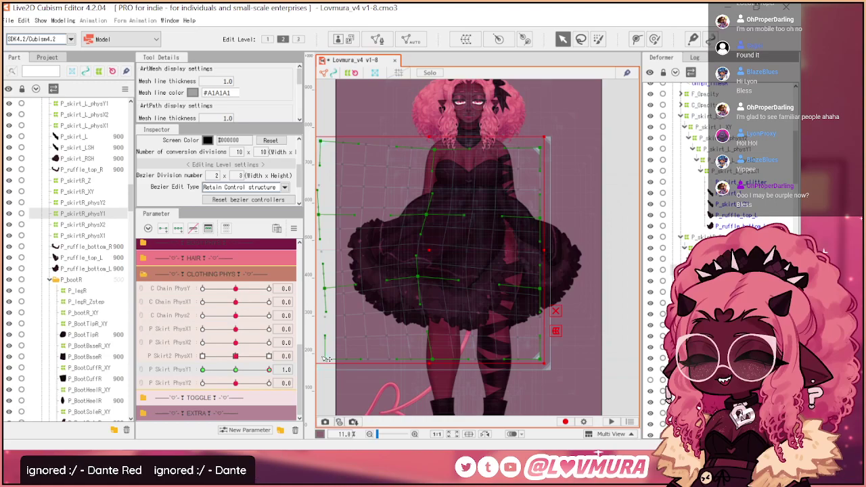
- Review the skirt's movement by repeatedly sweeping P Skirt PhysY1 between -1.0, 0.0 and 1.0
mouse_move(236, 370)
mouse_down()
mouse_move(303, 395)
mouse_move(291, 382)
mouse_move(235, 371)
mouse_move(283, 369)
mouse_move(233, 362)
mouse_up()
click(235, 369)
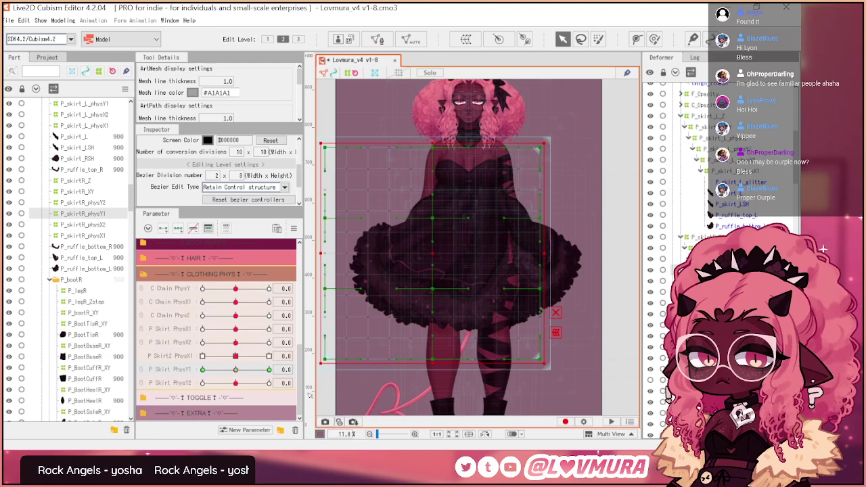
drag(235, 369, 258, 370)
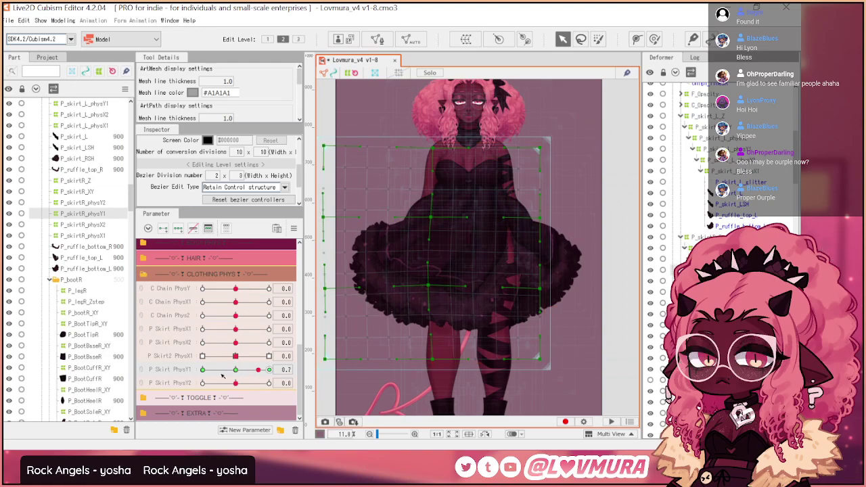
click(236, 370)
drag(235, 371, 188, 369)
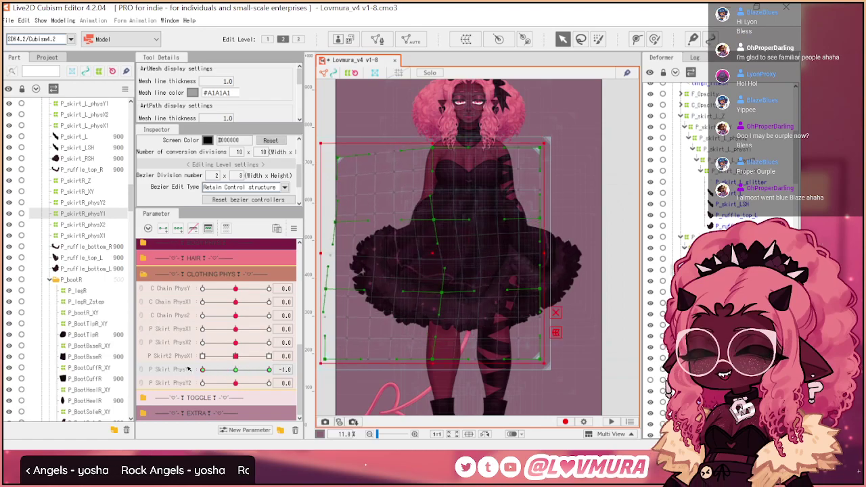
mouse_move(203, 370)
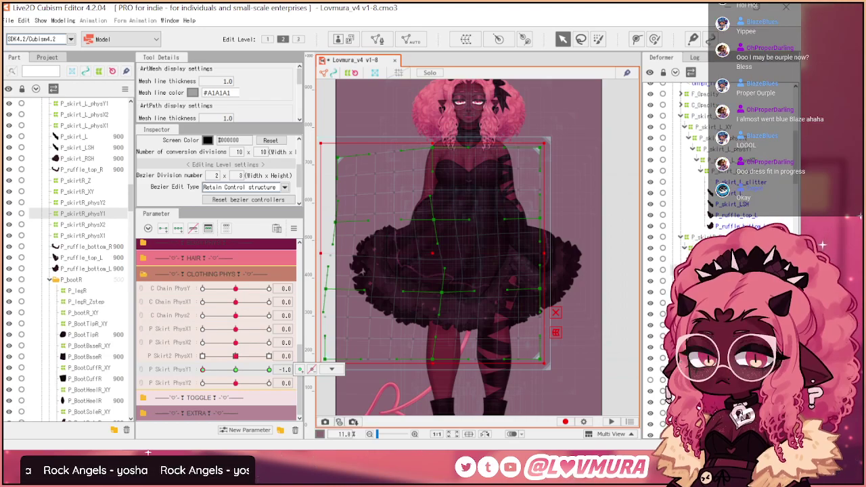
click(331, 369)
click(236, 374)
mouse_move(241, 373)
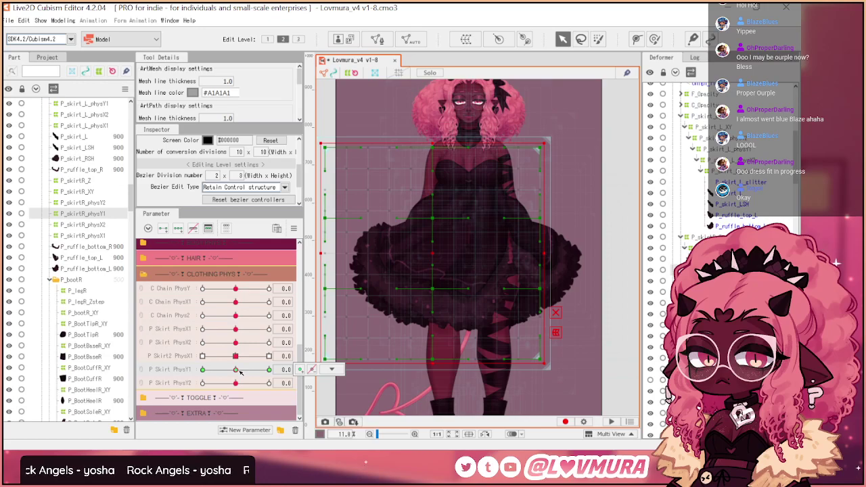
drag(241, 372, 274, 373)
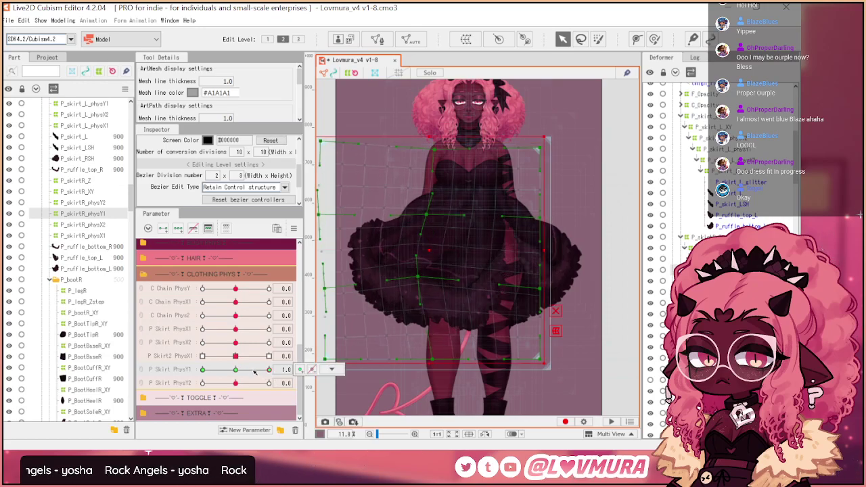
drag(250, 370, 279, 376)
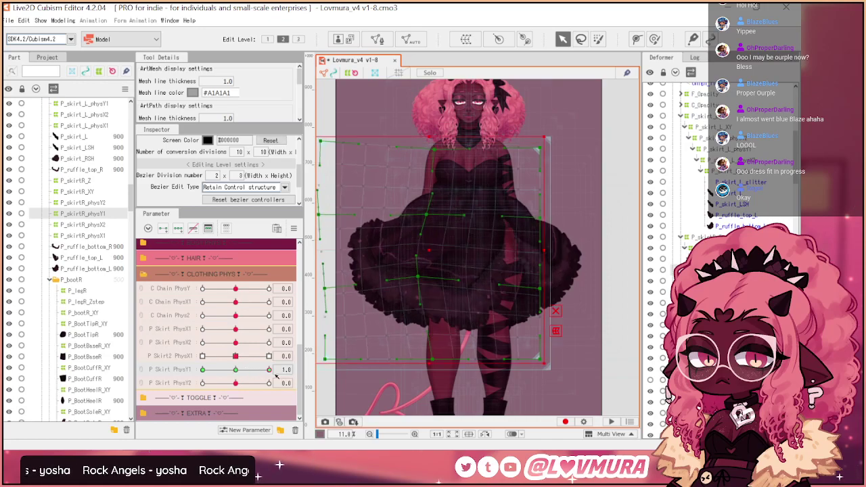
click(236, 371)
mouse_move(235, 371)
mouse_move(236, 371)
mouse_down()
mouse_move(249, 372)
mouse_move(236, 371)
mouse_up()
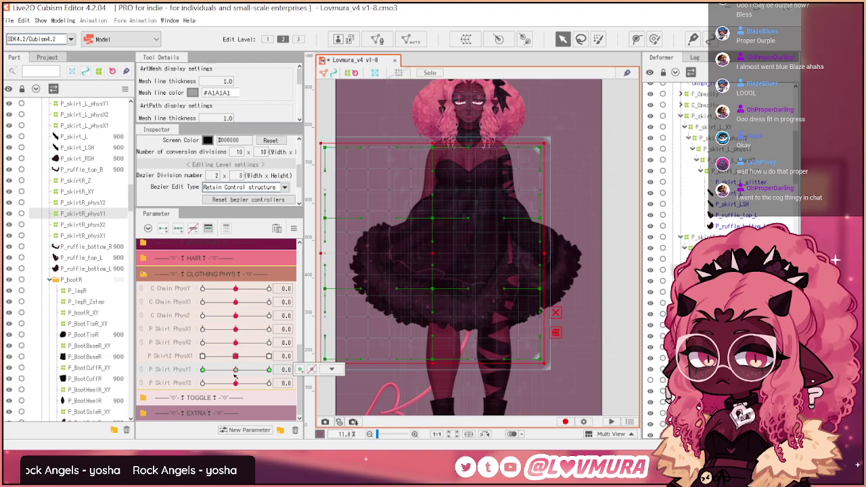
drag(235, 370, 269, 371)
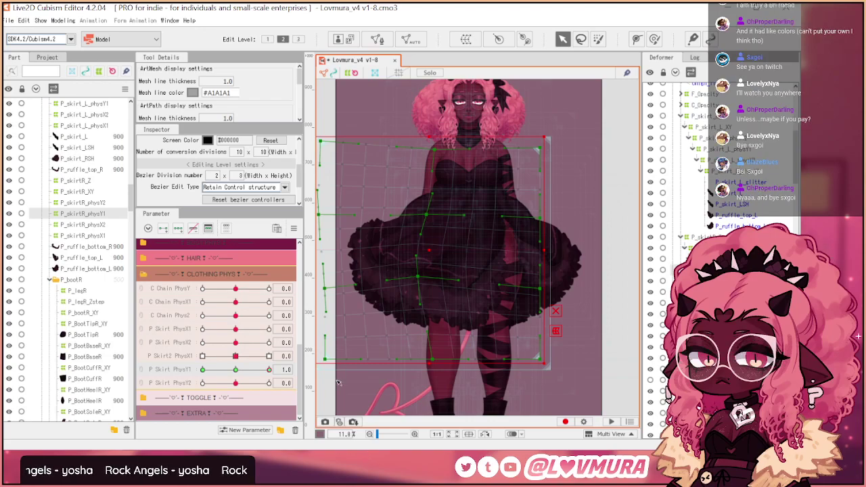
click(236, 369)
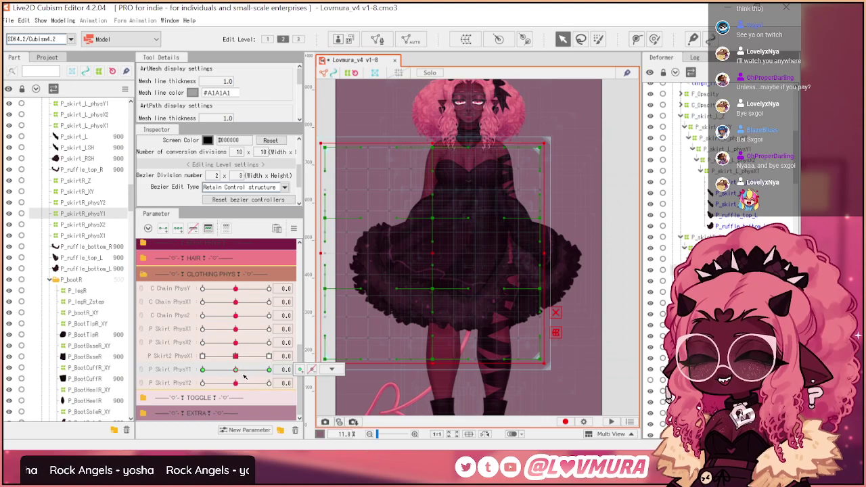
drag(237, 370, 269, 375)
click(238, 372)
key(ctrl+z)
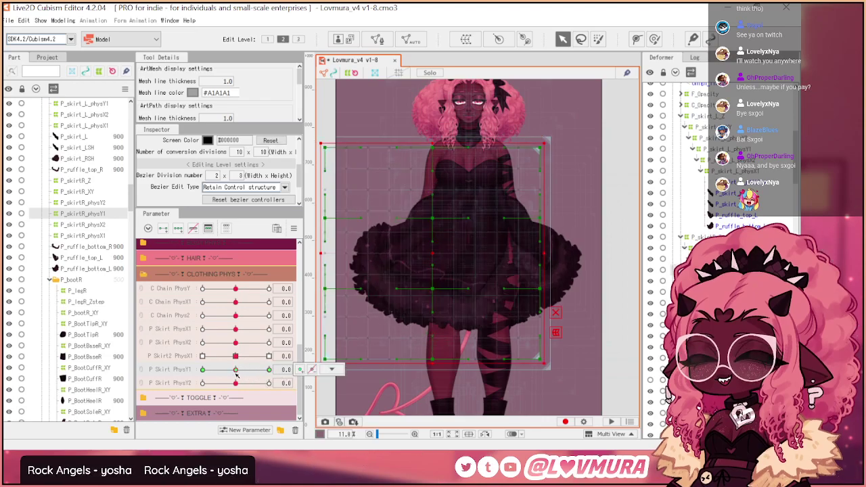
drag(236, 373, 299, 379)
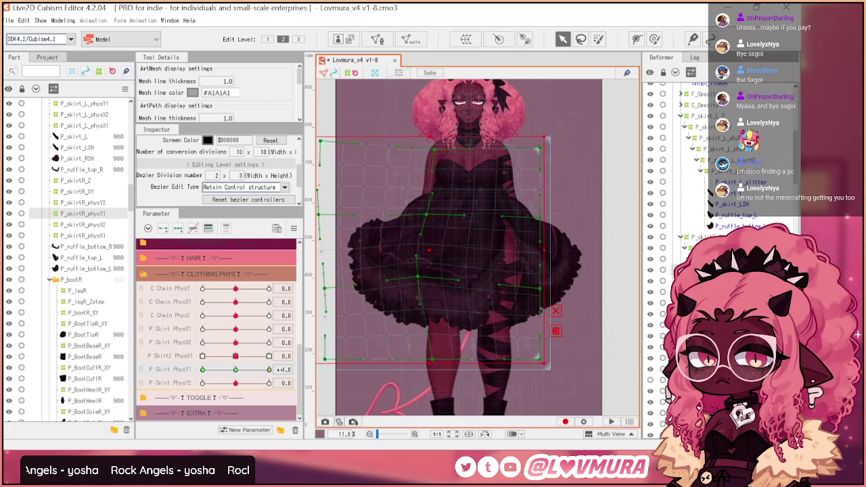
click(242, 374)
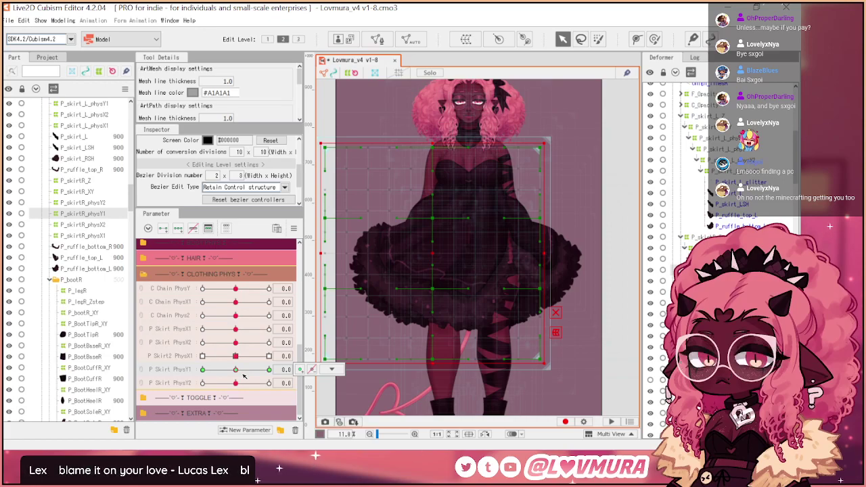
drag(241, 370, 283, 372)
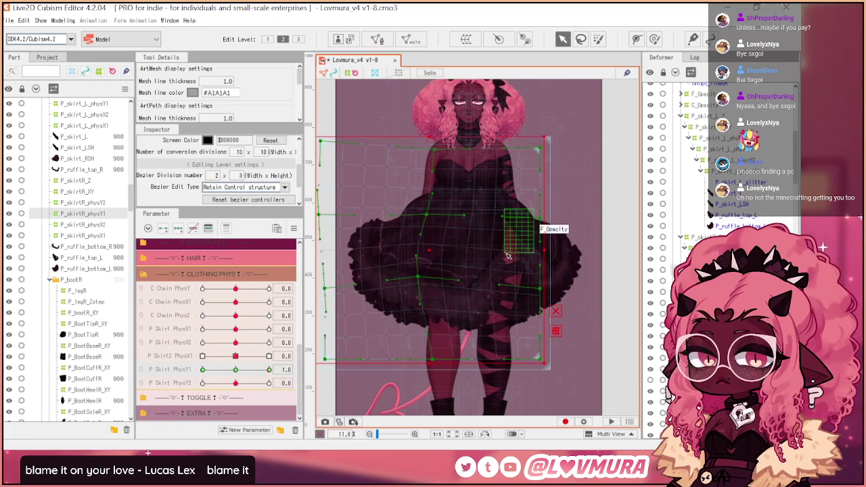
drag(268, 369, 184, 372)
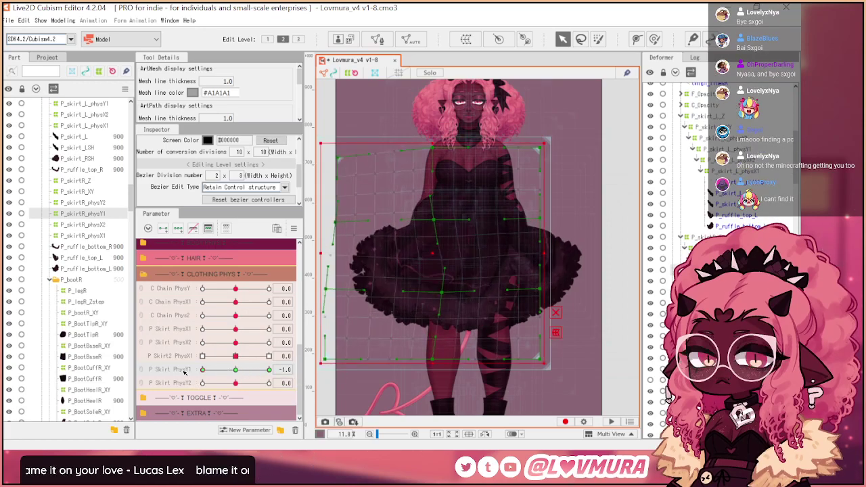
- Check P_skirtR_physY1's deformation at P Skirt PhysY1 -1.0, 0.0 and 1.0, returning the parameter to 0.0
mouse_move(185, 372)
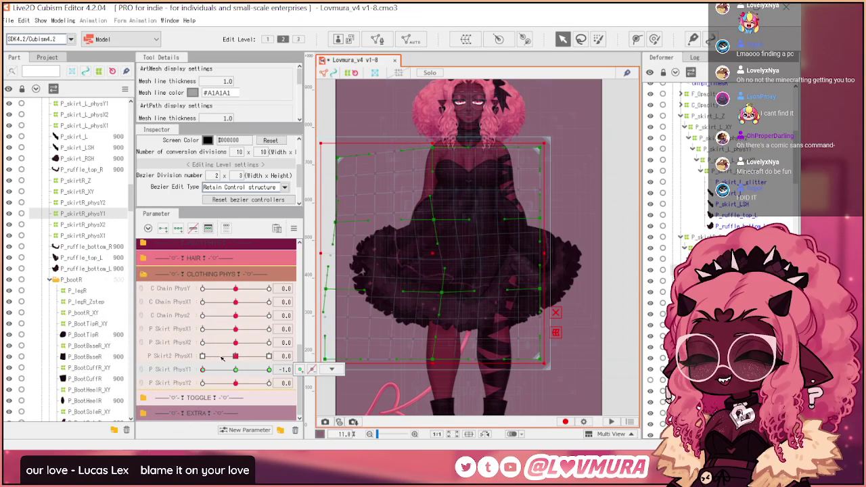
click(236, 369)
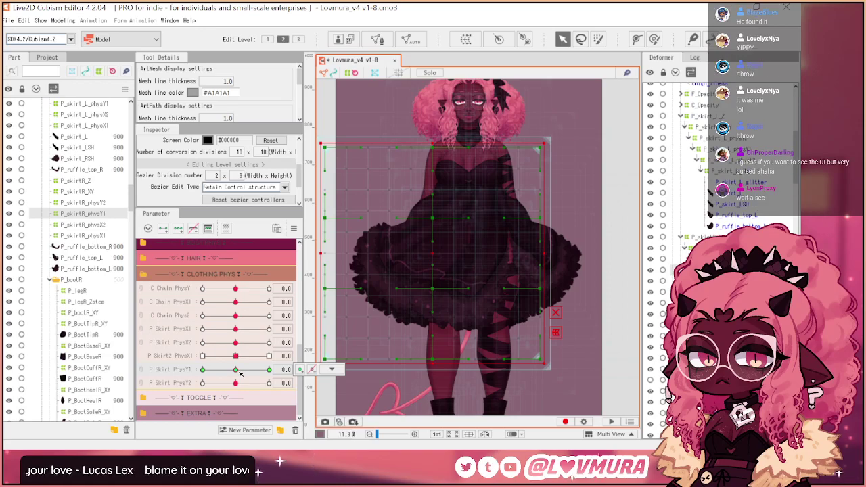
click(332, 369)
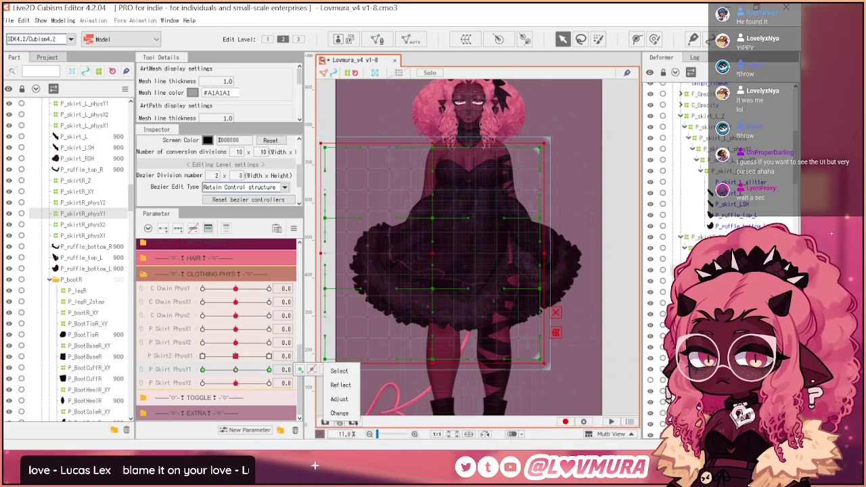
key(Escape)
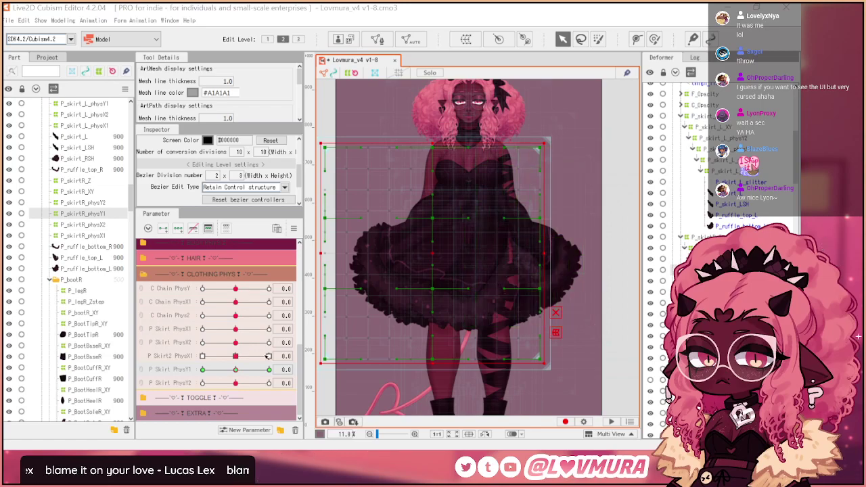
drag(269, 370, 168, 374)
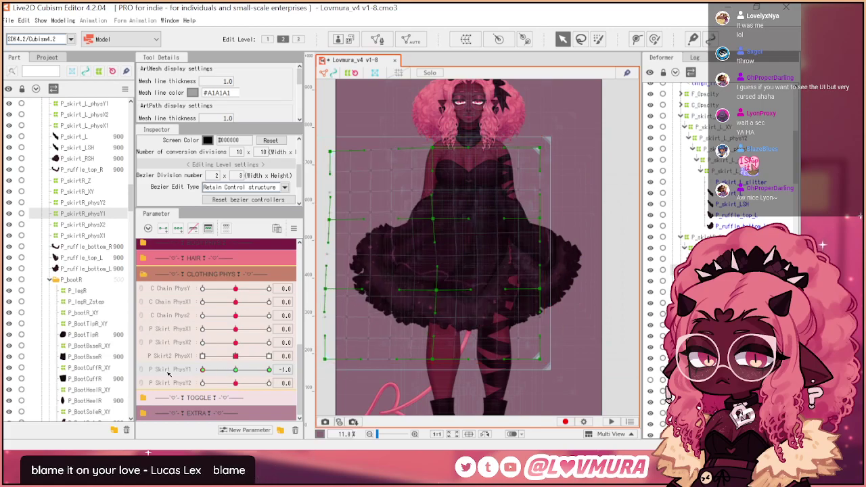
click(240, 372)
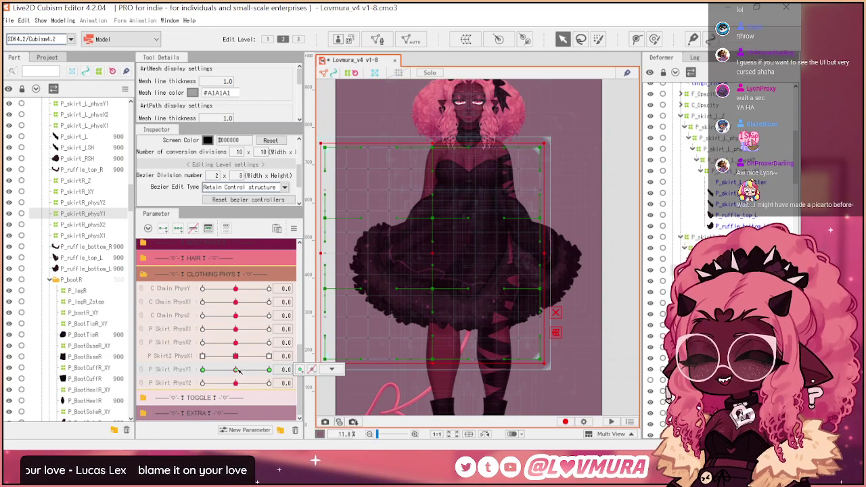
drag(238, 371, 300, 378)
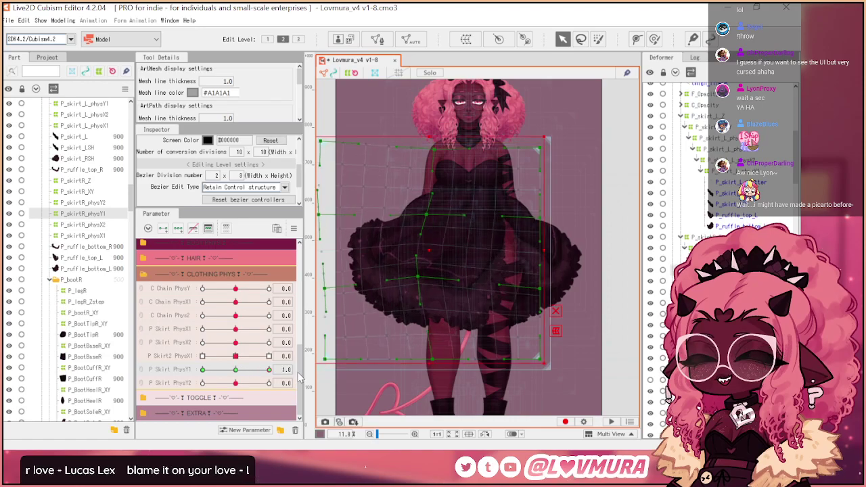
drag(186, 376, 160, 381)
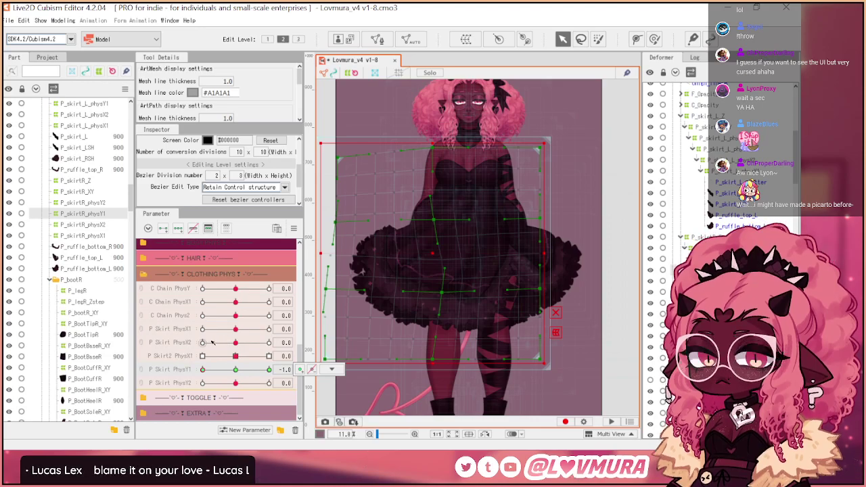
mouse_move(203, 370)
mouse_down()
mouse_move(236, 370)
mouse_move(190, 379)
mouse_up()
click(188, 371)
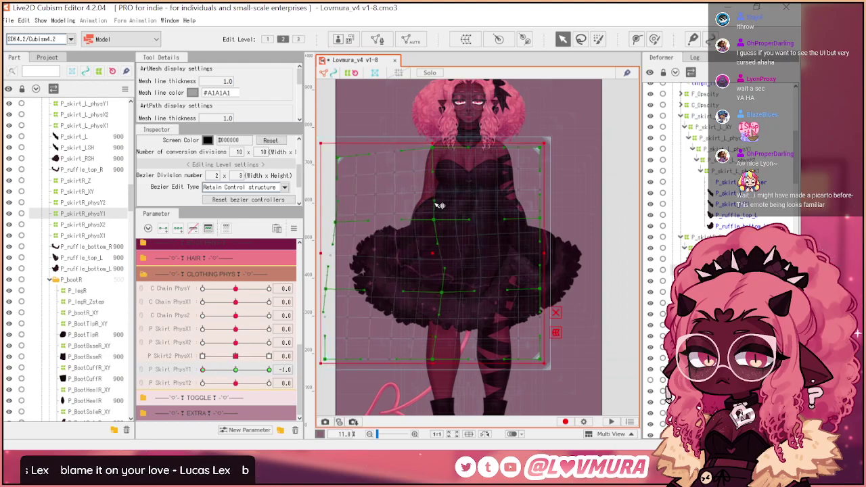
drag(235, 371, 202, 373)
click(236, 371)
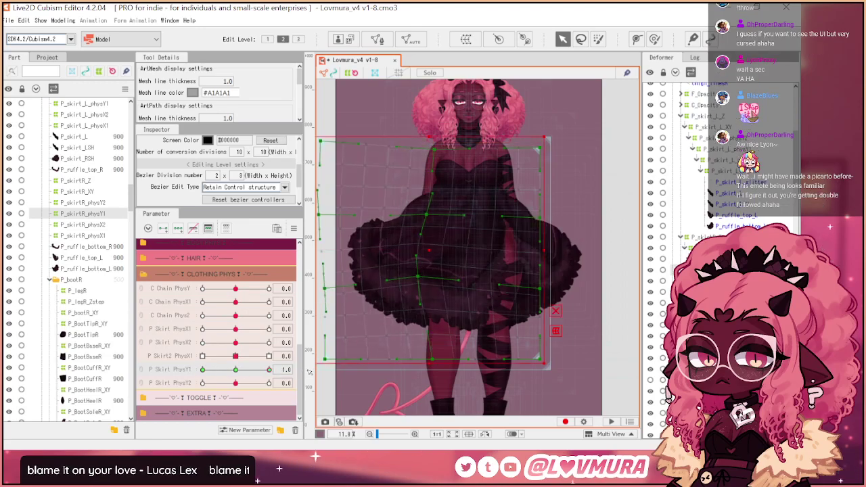
click(236, 369)
- Select the back skirt's deformer keyed to P Skirt PhysY1 and compare the skirt at 0.0 and 1.0
scroll(719, 203, up, 5)
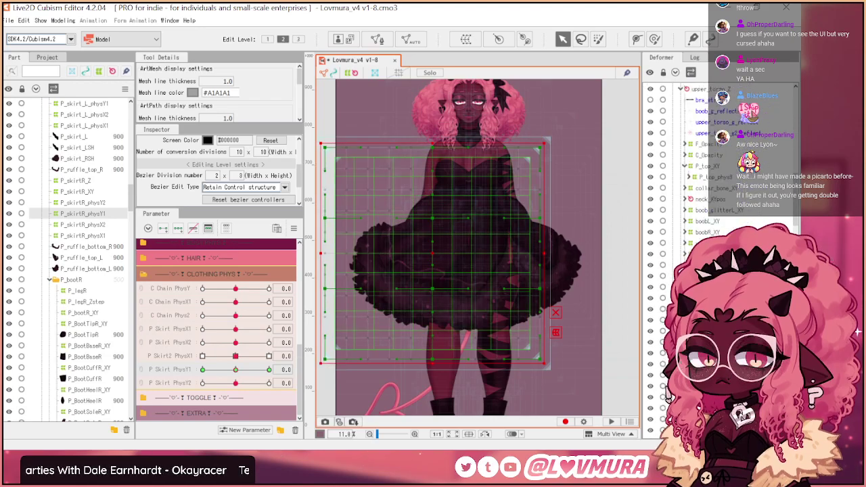
click(561, 284)
click(269, 370)
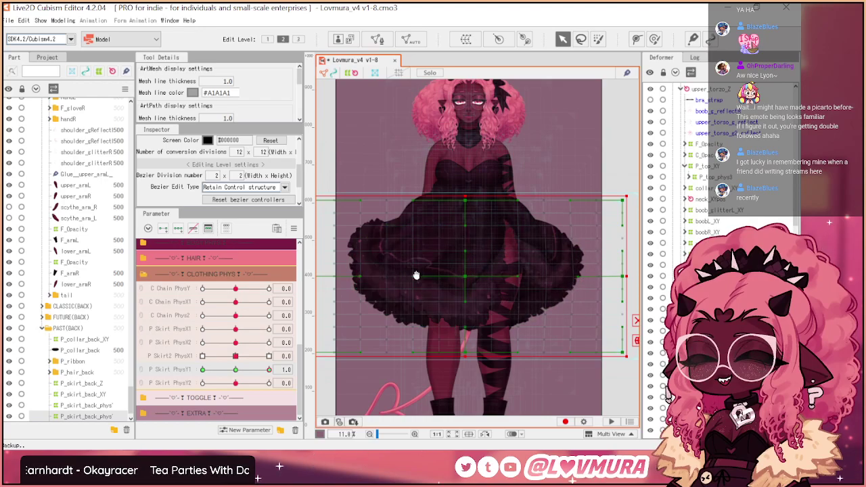
drag(415, 274, 435, 276)
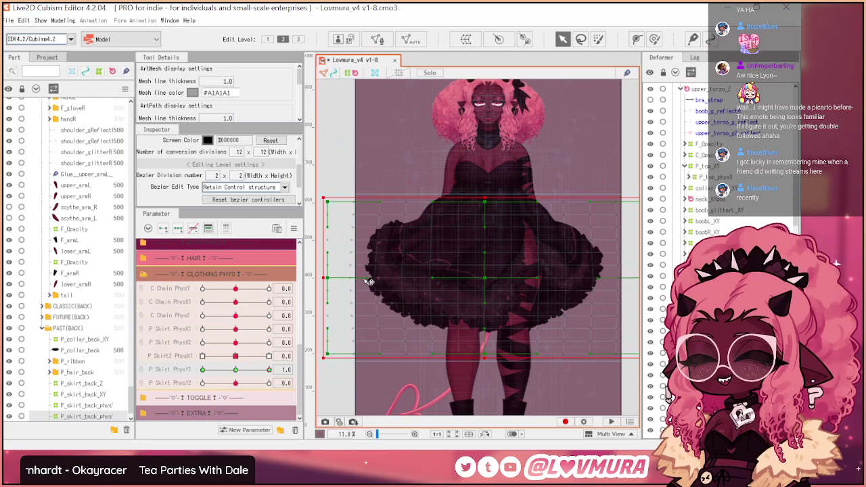
scroll(450, 278, right, 1)
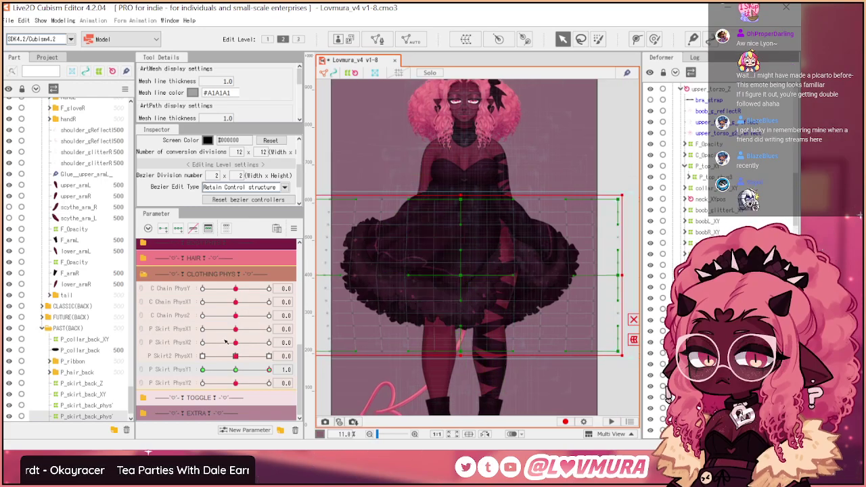
click(244, 371)
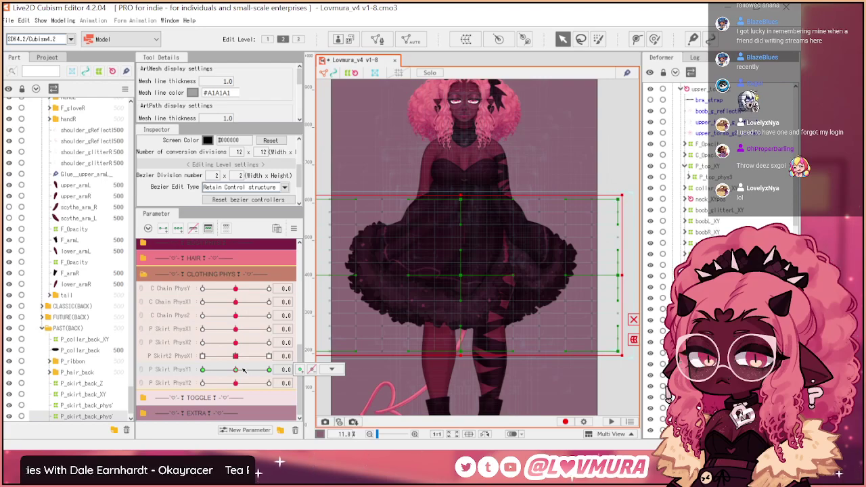
drag(244, 370, 302, 370)
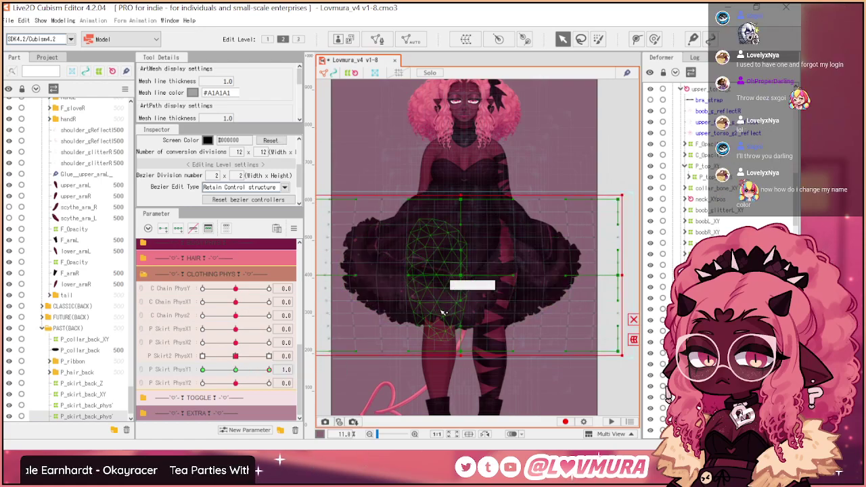
drag(458, 298, 482, 295)
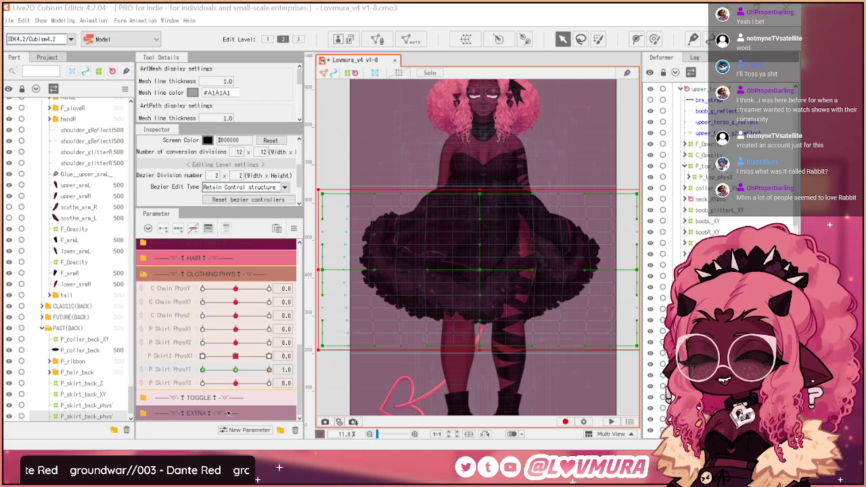
- Examine how the back and front skirt layers move together across the full P Skirt PhysY1 range, ending at 0.0
click(239, 371)
drag(240, 373, 176, 376)
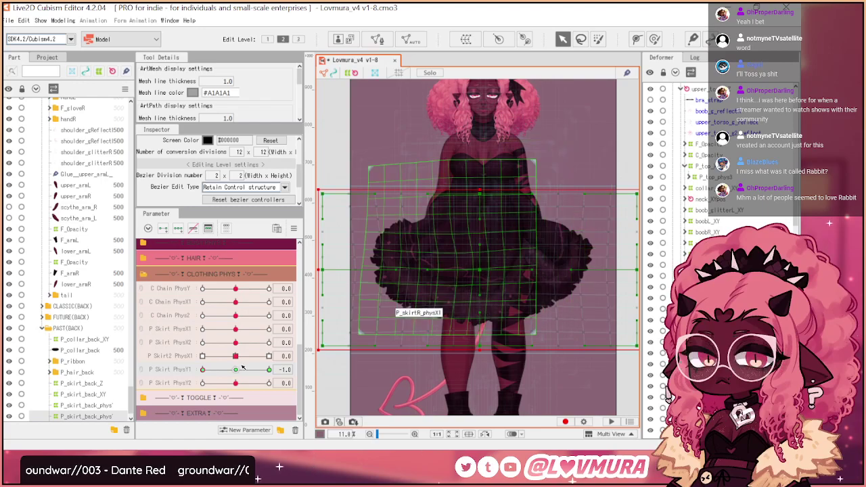
drag(203, 370, 355, 368)
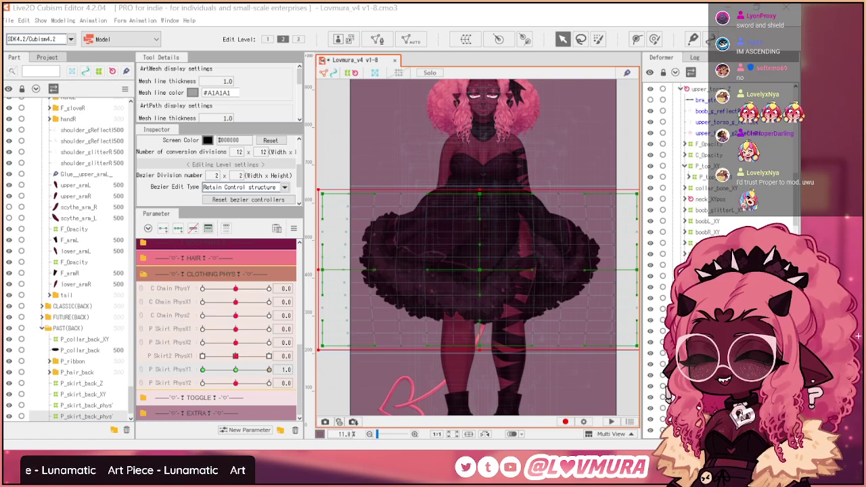
click(237, 369)
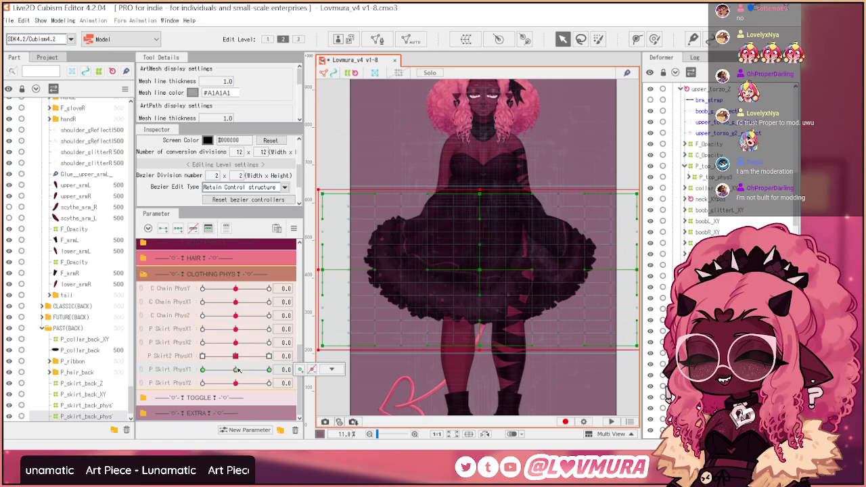
drag(241, 370, 172, 367)
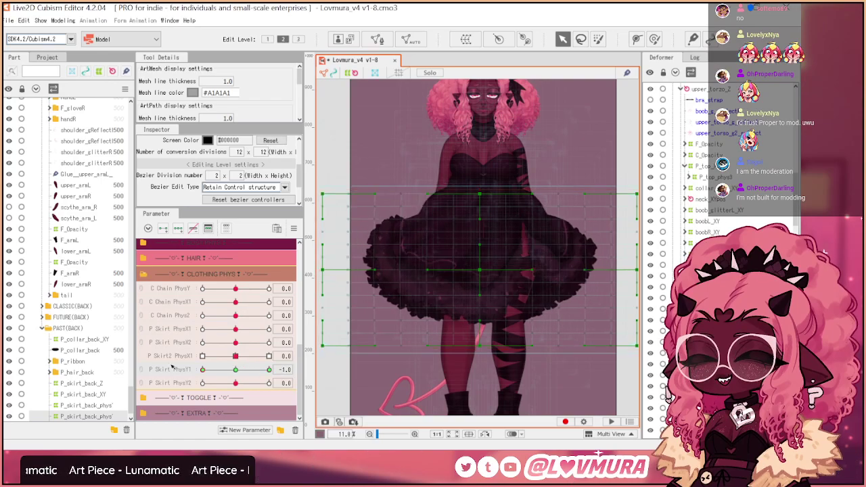
click(236, 370)
drag(237, 369, 283, 369)
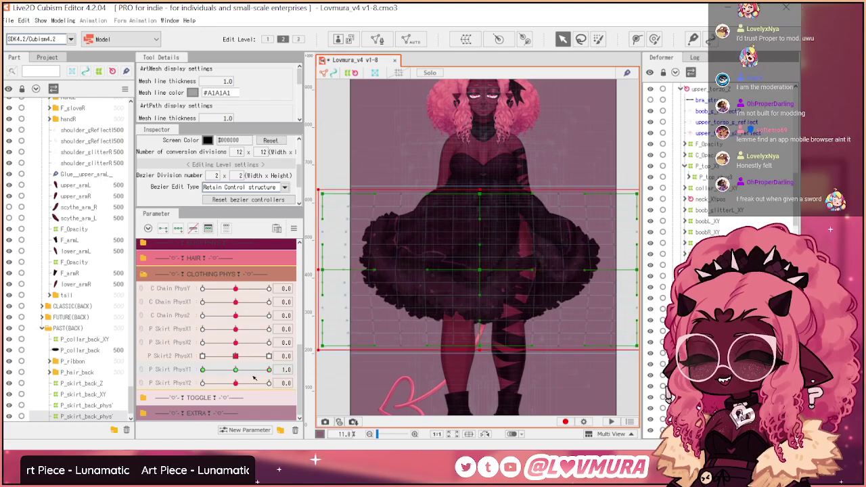
drag(241, 373, 203, 369)
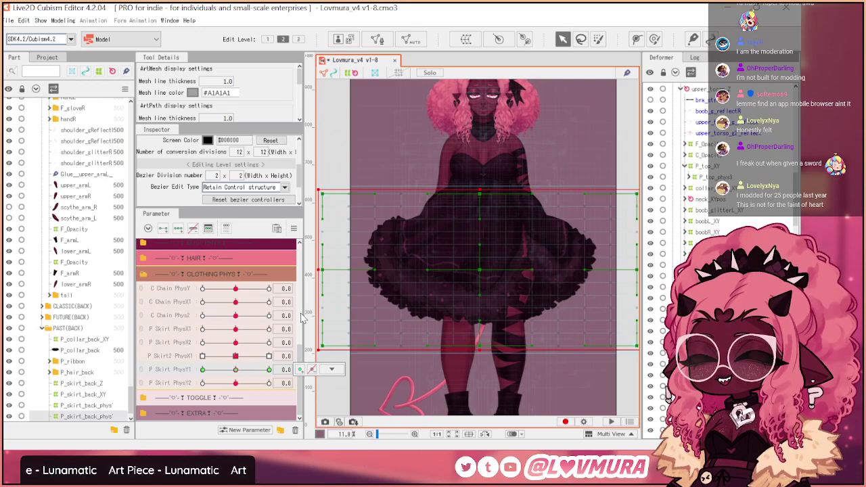
drag(236, 369, 278, 369)
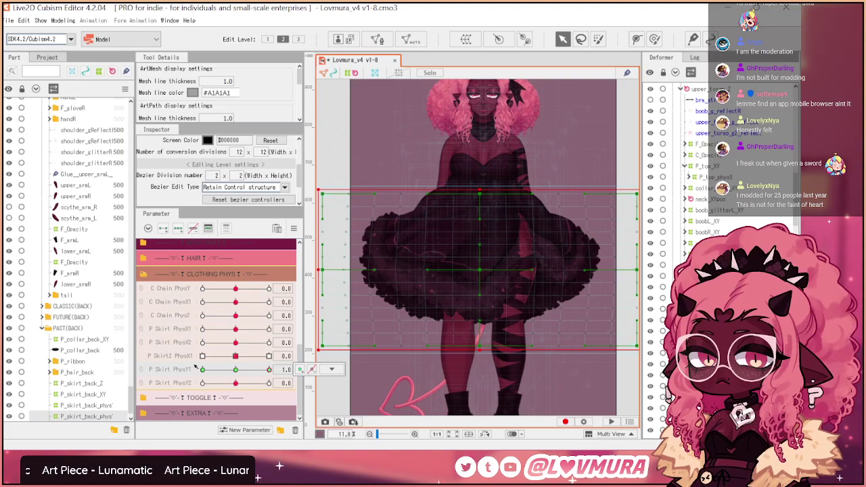
click(236, 370)
drag(236, 370, 294, 381)
click(235, 371)
drag(235, 370, 302, 379)
drag(248, 381, 150, 385)
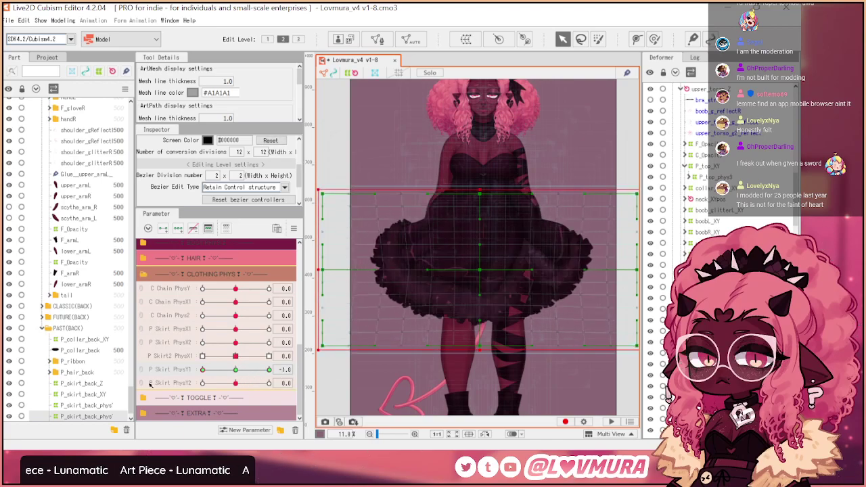
click(235, 370)
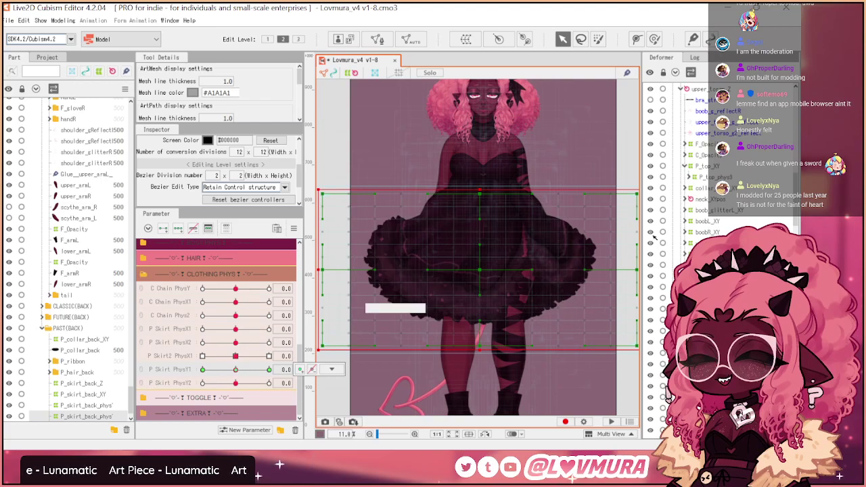
- Select the left skirt's P_skirt_L_physY2 warp deformer above P_skirt_L_physY1 in the deformer hierarchy
click(331, 370)
click(337, 371)
click(329, 354)
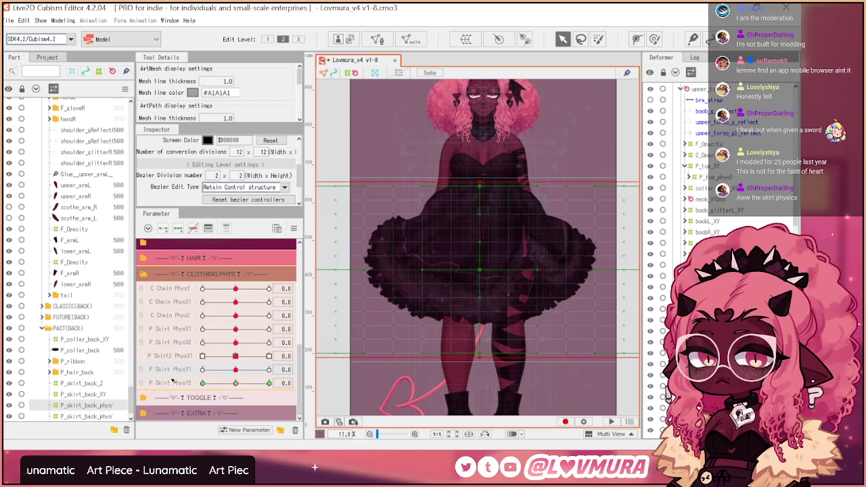
scroll(704, 196, up, 8)
scroll(733, 196, up, 1)
click(738, 209)
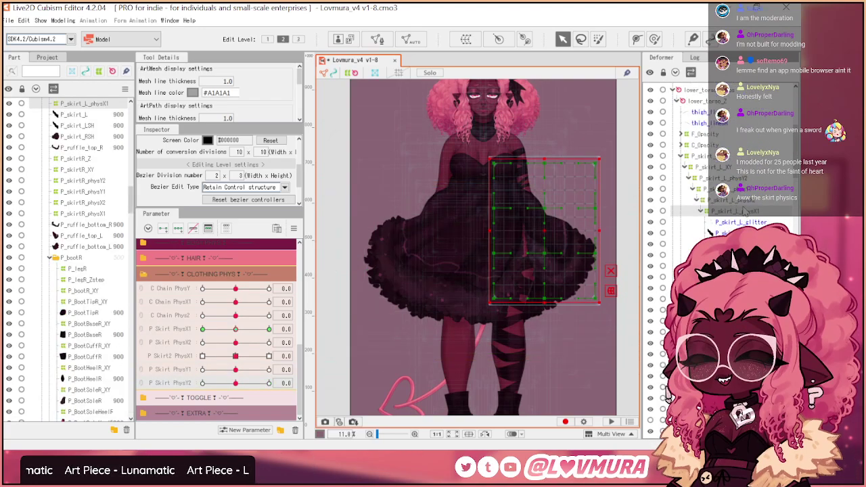
click(737, 190)
click(724, 178)
- At P Skirt PhysY2 1.0, pull P_skirt_L_physY2's lower outer corner outward and up, and adjust the adjoining side and bottom Bezier handles
drag(235, 383, 270, 370)
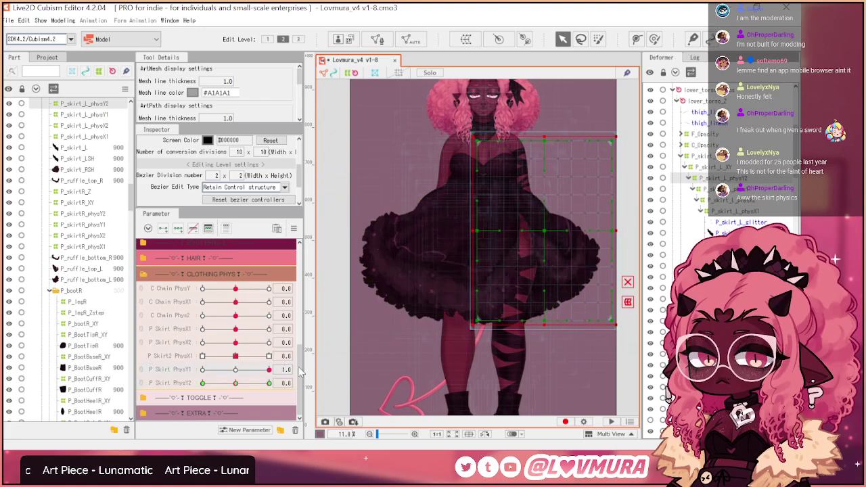
click(236, 369)
click(268, 383)
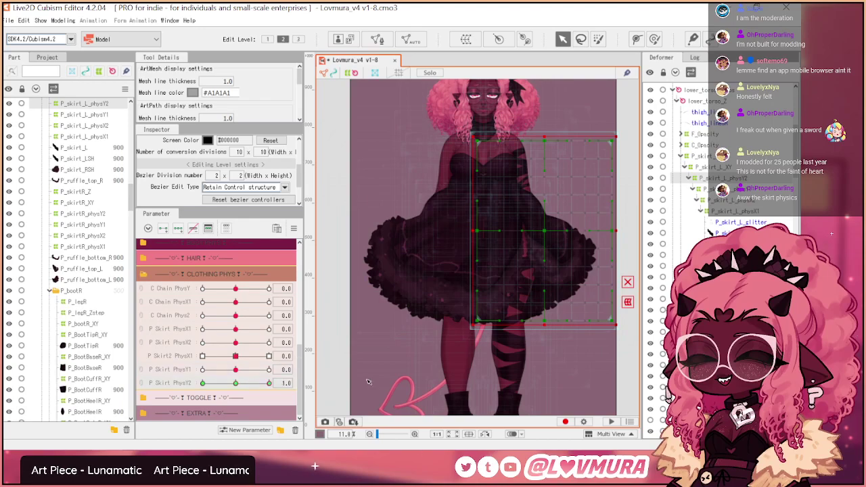
drag(501, 308, 473, 312)
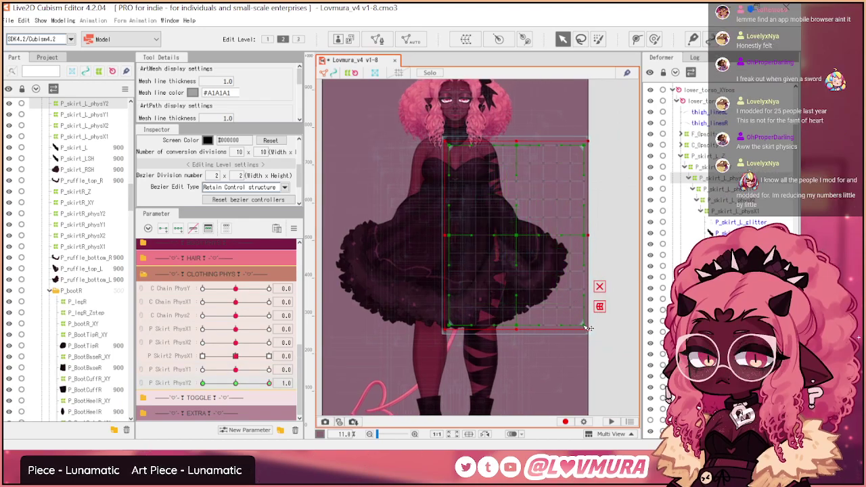
drag(588, 328, 602, 308)
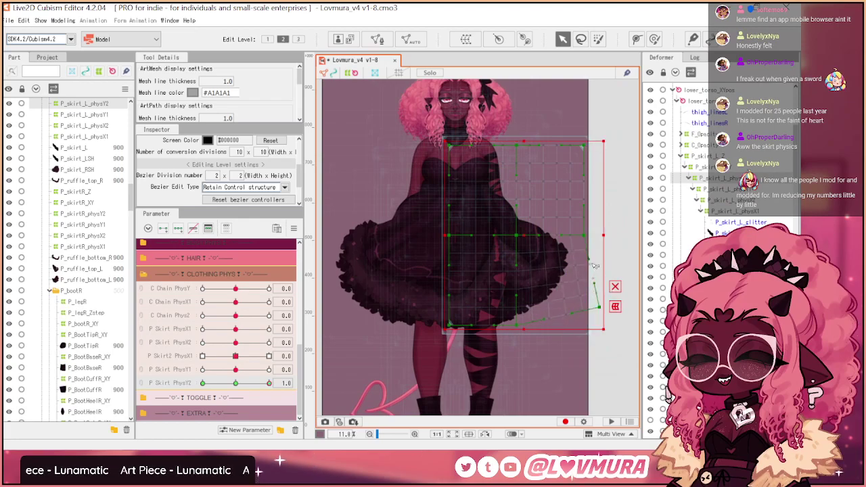
drag(592, 263, 609, 249)
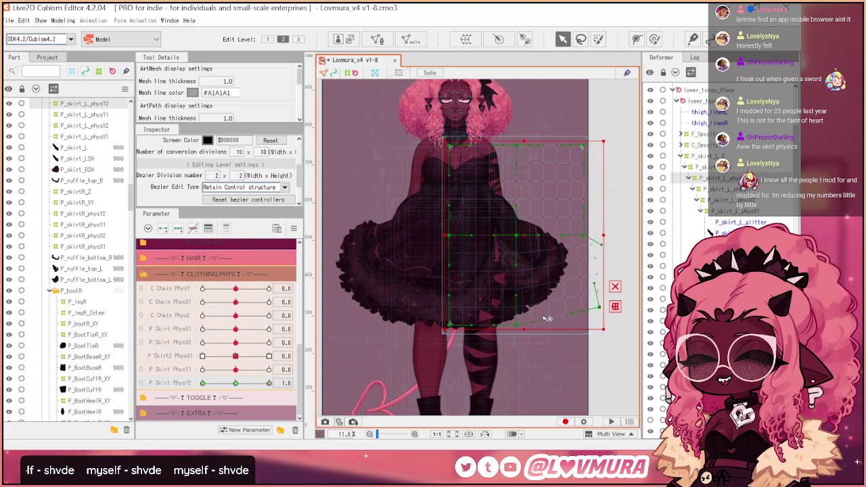
drag(540, 324, 561, 316)
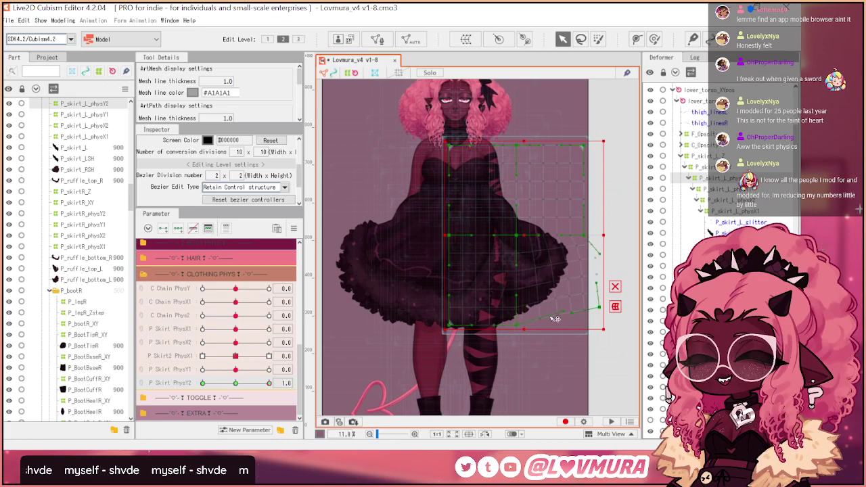
drag(235, 383, 269, 383)
drag(472, 291, 504, 288)
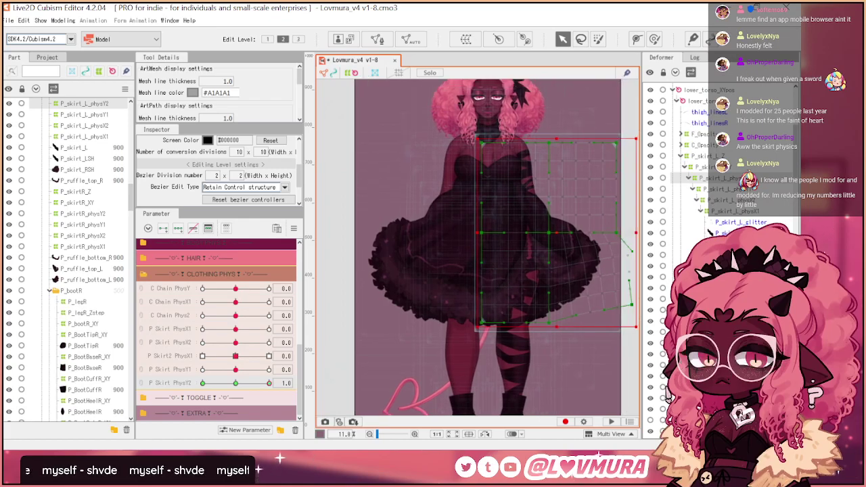
- At P Skirt PhysY2 1.0, raise P_skirtR_physY2's lower outer corner, shift its bottom middle point outward, and adjust the outer side and Bezier handles
click(704, 298)
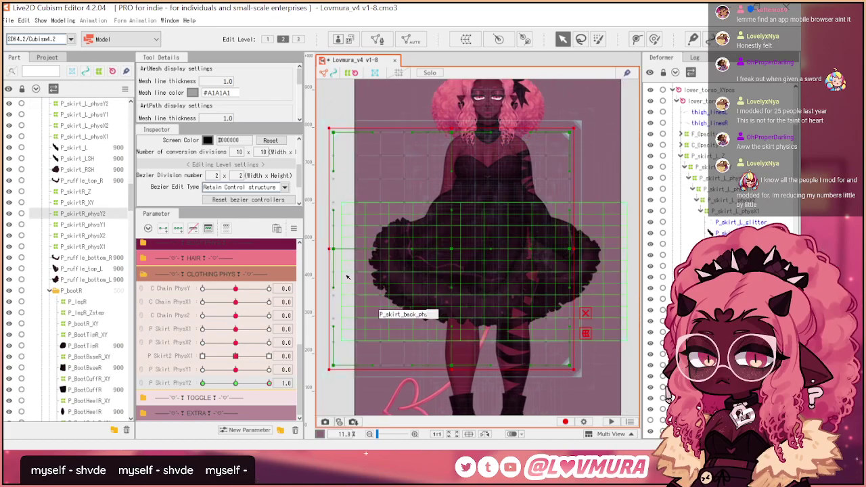
drag(333, 288, 322, 307)
drag(333, 365, 336, 330)
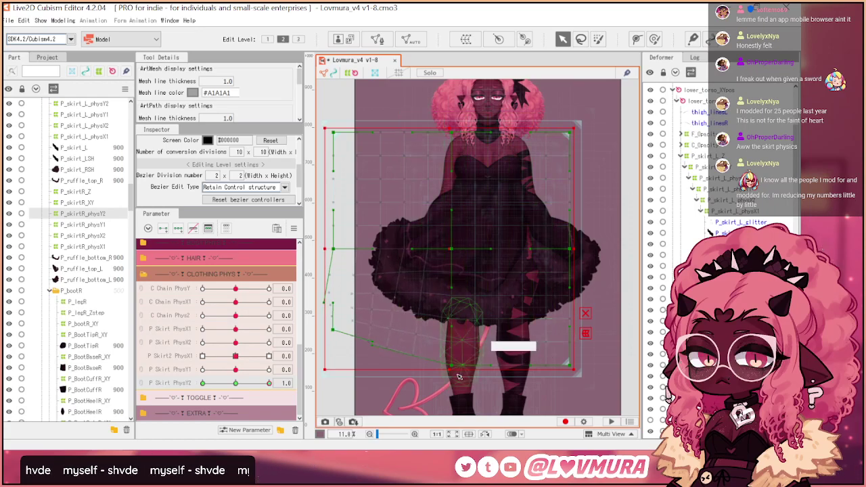
drag(458, 367, 437, 362)
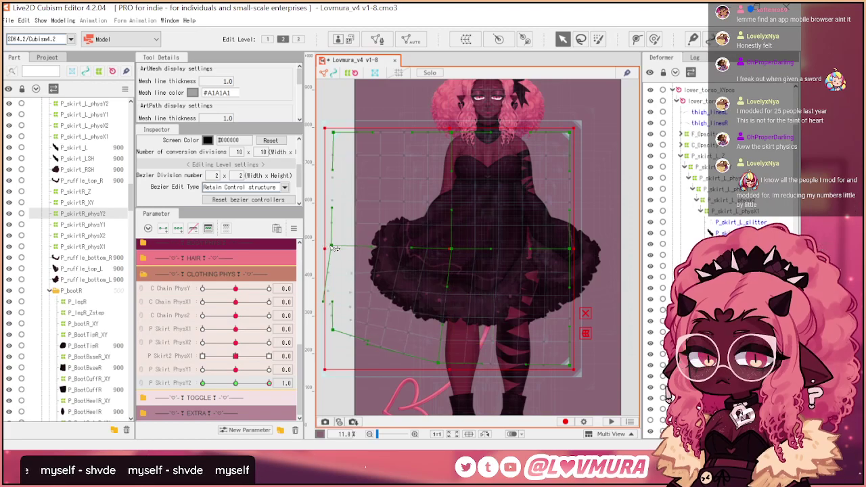
drag(245, 387, 269, 383)
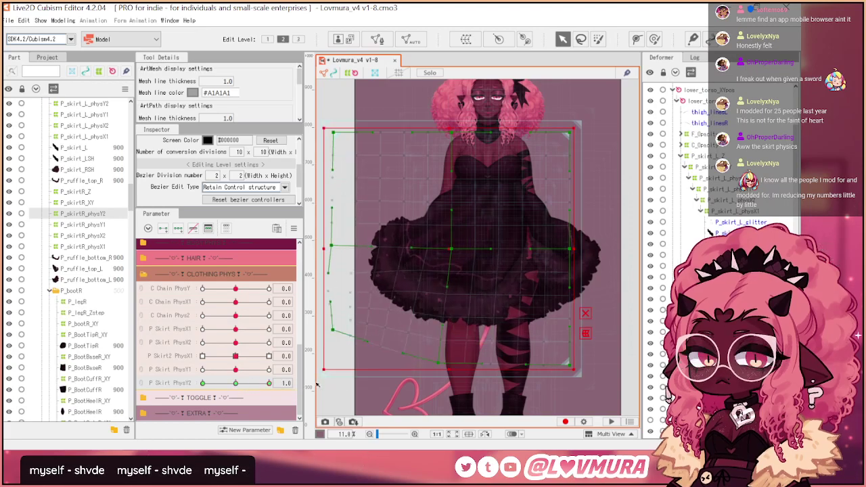
mouse_move(371, 247)
mouse_down()
mouse_move(362, 238)
mouse_move(371, 241)
mouse_up()
click(236, 383)
click(268, 383)
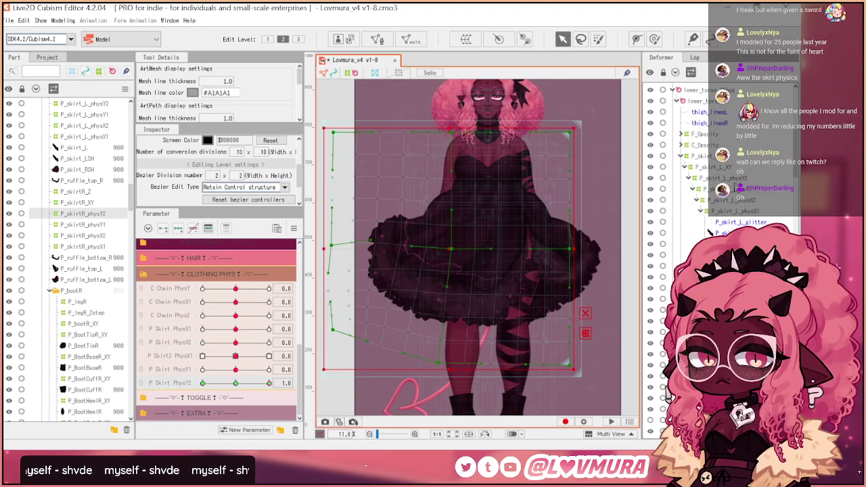
- Raise the outer middle control point of P_skirt_L_physY2 at P Skirt PhysY2 1.0 and check the motion
click(741, 181)
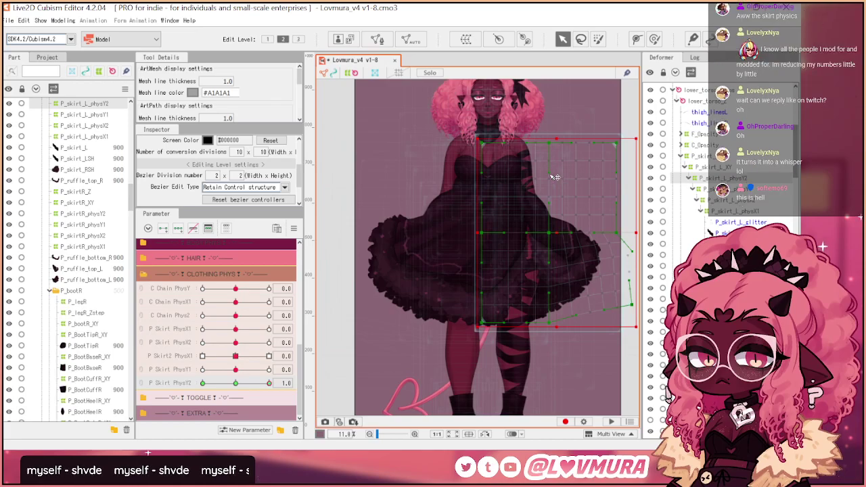
drag(596, 208, 569, 211)
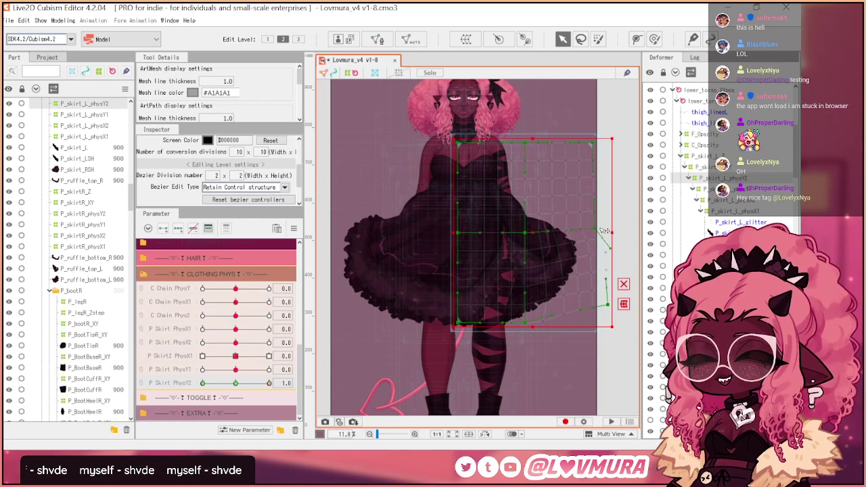
click(237, 383)
drag(237, 383, 353, 378)
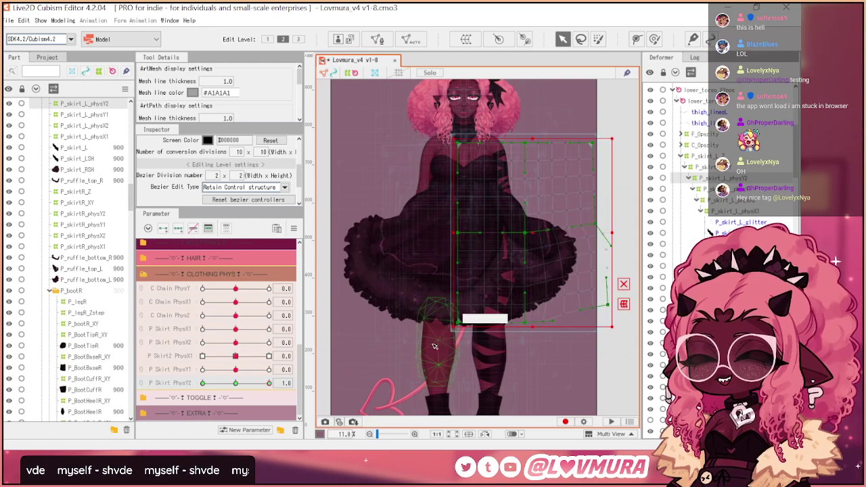
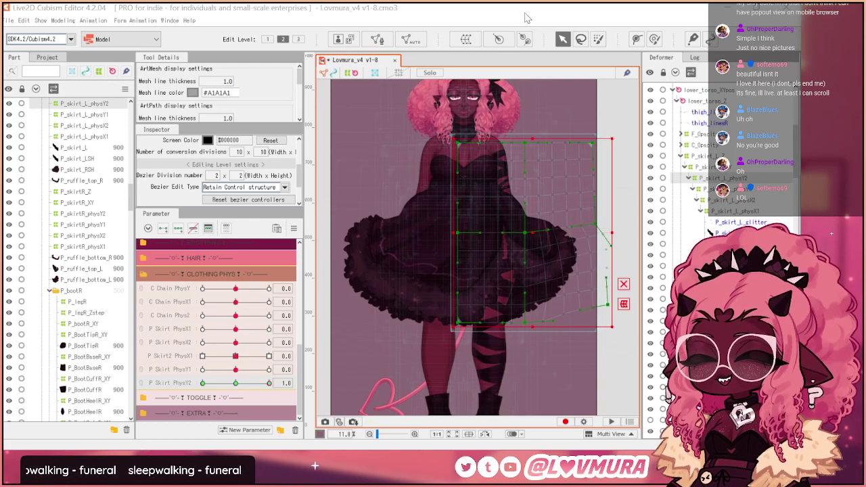
- At P Skirt PhysY2 -1.0, pull the lower control points of P_skirt_L_physY2 and P_skirtR_physY2 inward, and lower P_skirtR_physY2's outer middle point
drag(269, 383, 203, 384)
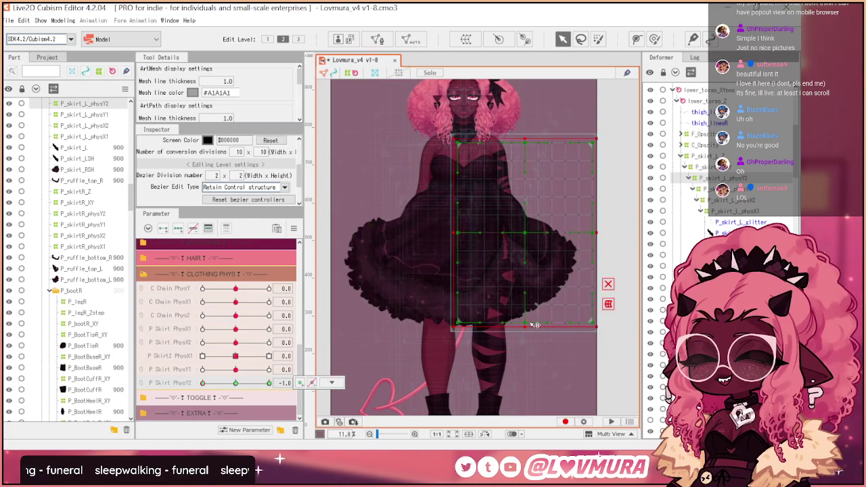
click(581, 325)
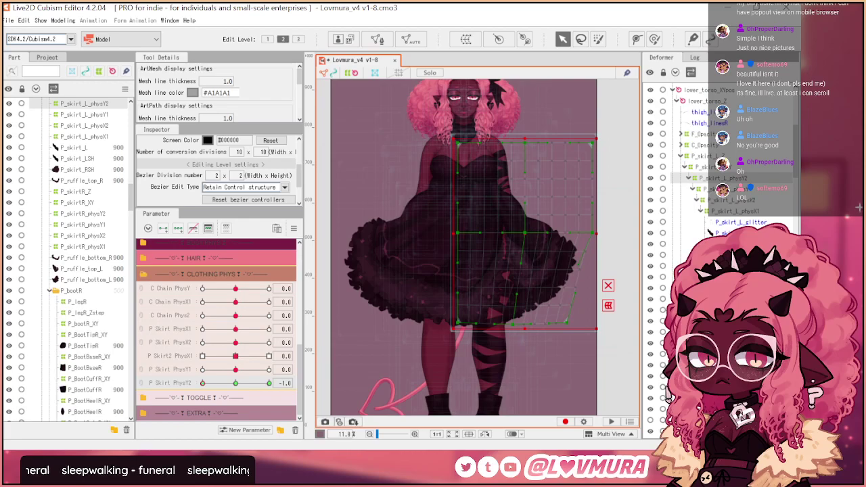
click(435, 364)
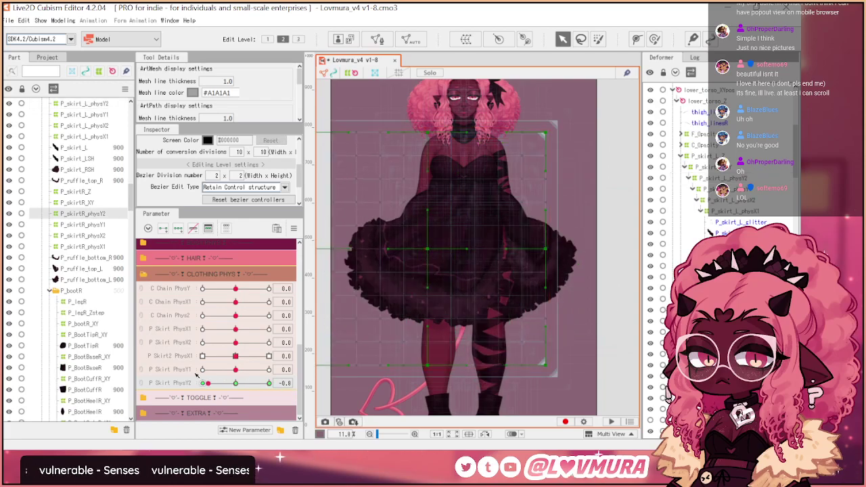
drag(428, 365, 448, 368)
drag(541, 366, 559, 363)
drag(340, 356, 410, 368)
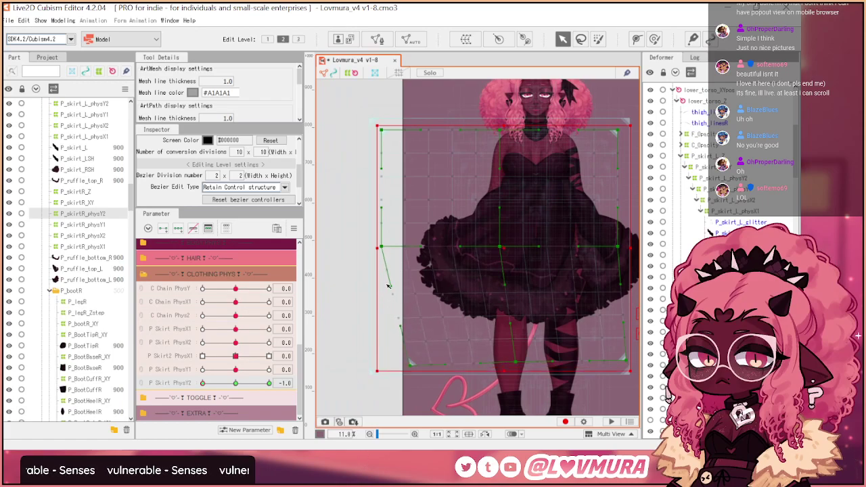
drag(382, 247, 385, 261)
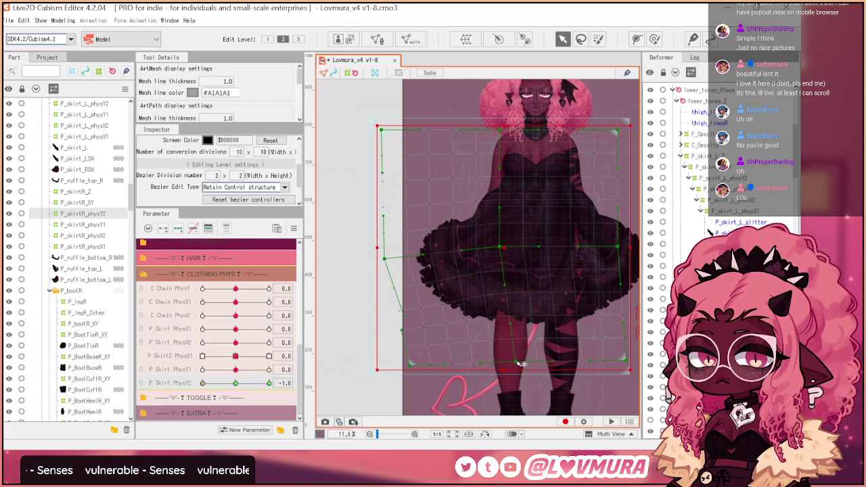
- Examine the skirt's movement across the P Skirt PhysY2 and P Skirt PhysY1 ranges, ending at P Skirt PhysY2 1.0
scroll(552, 336, down, 3)
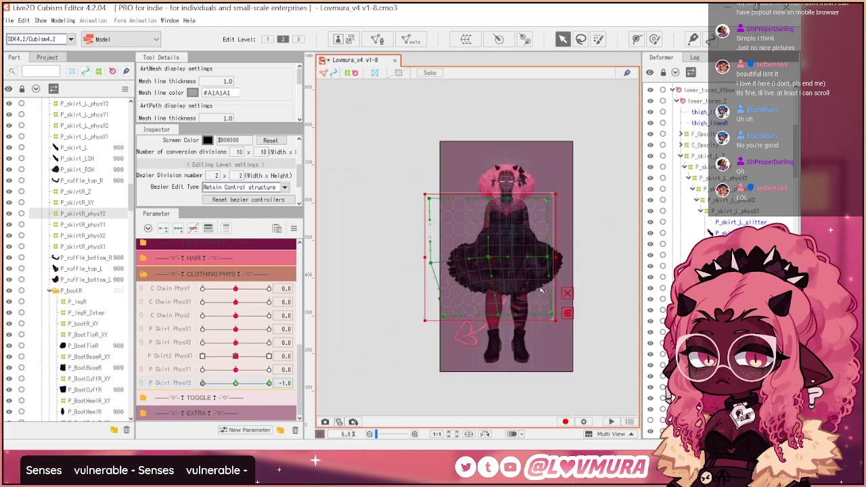
scroll(528, 258, up, 2)
drag(250, 384, 176, 387)
click(236, 383)
drag(236, 369, 169, 371)
click(236, 370)
drag(236, 383, 379, 402)
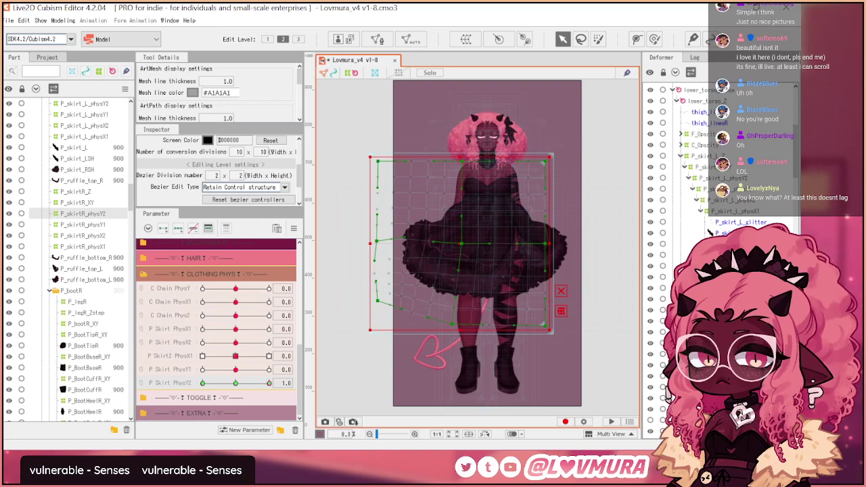
scroll(495, 252, up, 2)
scroll(501, 248, down, 2)
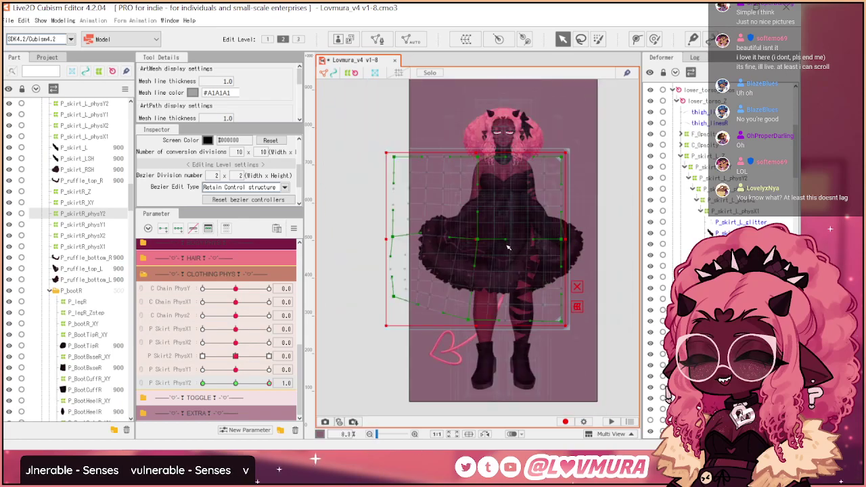
scroll(522, 250, up, 2)
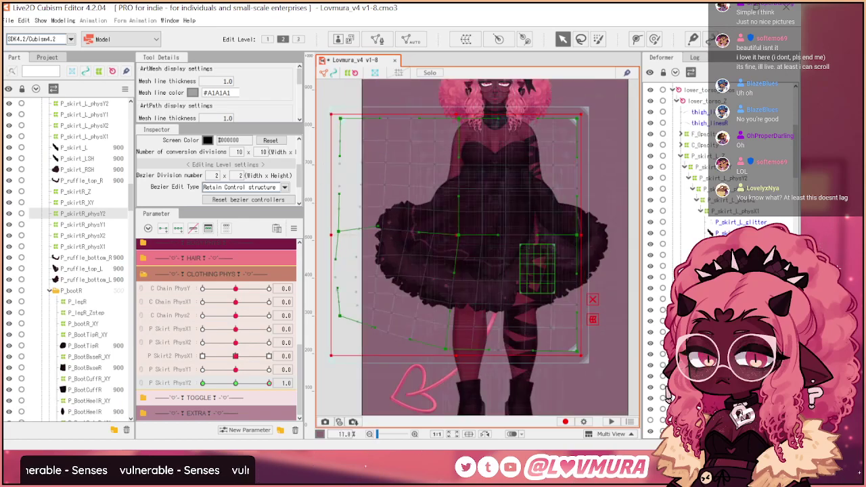
- Select the back skirt's warp deformer keyed to P Skirt PhysY2 in the deformer hierarchy
scroll(717, 176, down, 10)
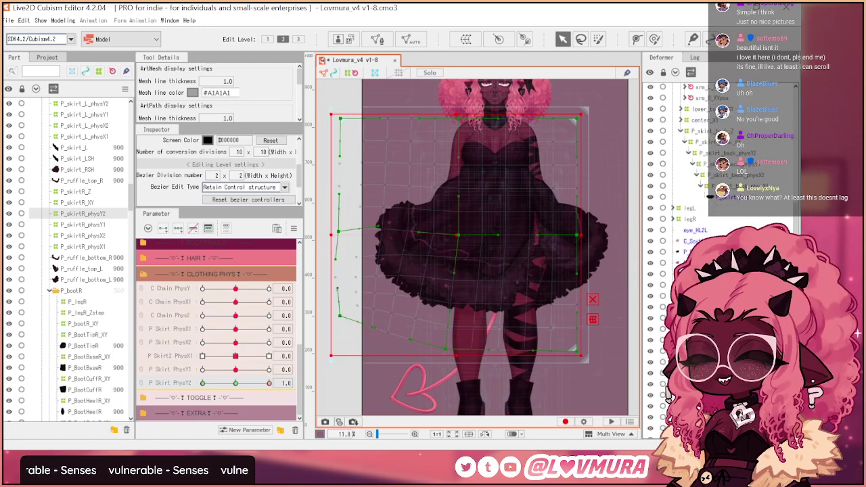
scroll(703, 176, down, 5)
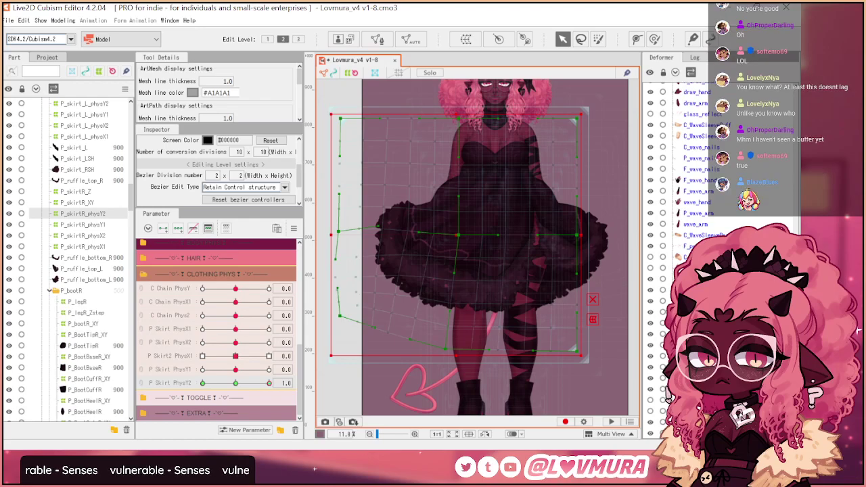
scroll(690, 203, down, 6)
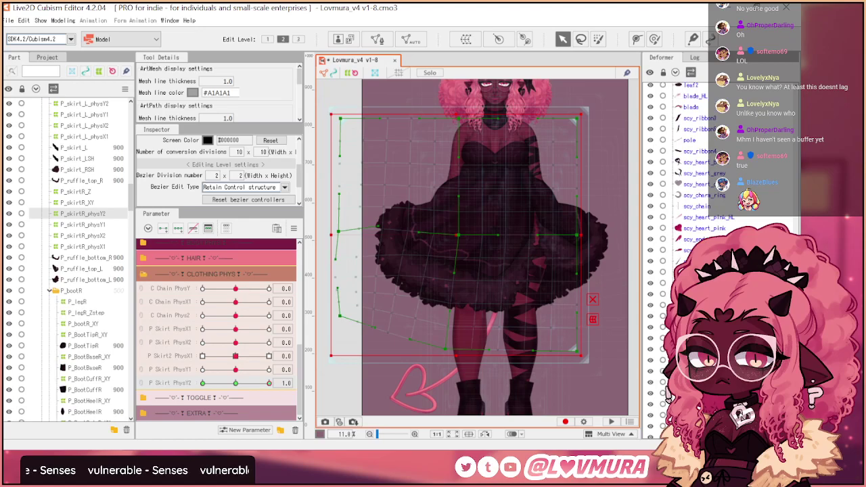
scroll(691, 169, down, 5)
click(687, 250)
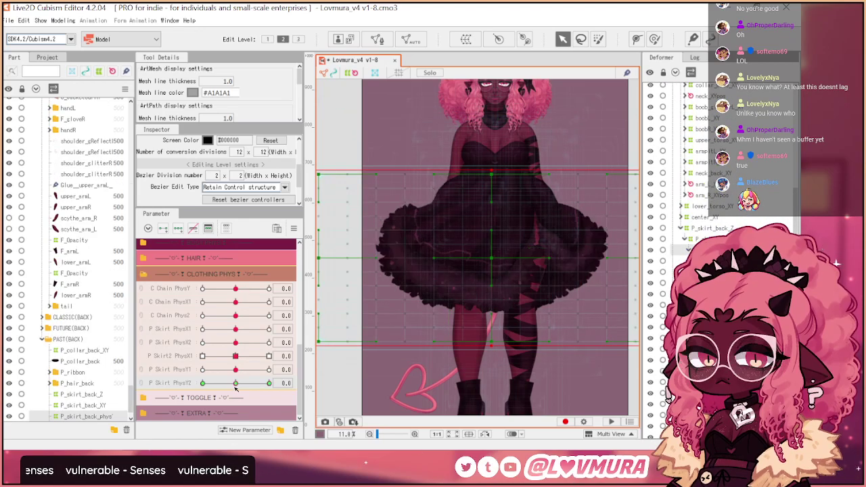
- At P Skirt PhysY2 1.0, pull both lower corners of the back skirt's deformer outward and up, and raise its side middle points
drag(510, 334, 464, 338)
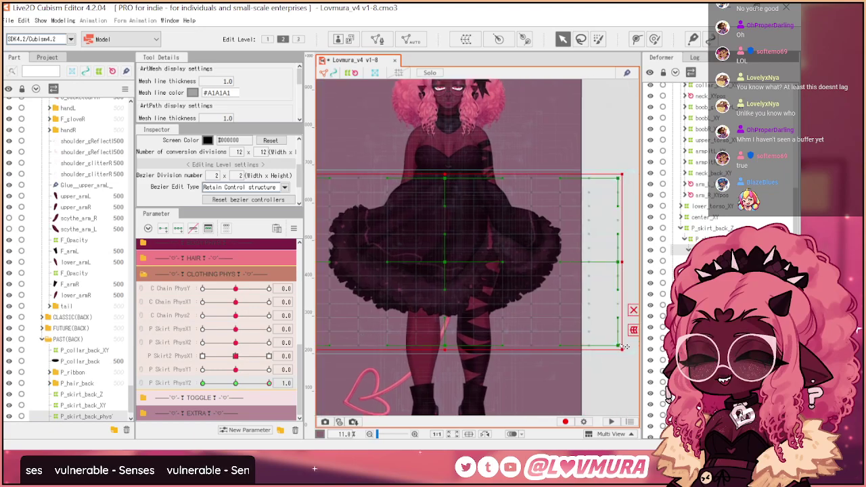
drag(618, 345, 626, 335)
drag(619, 264, 620, 259)
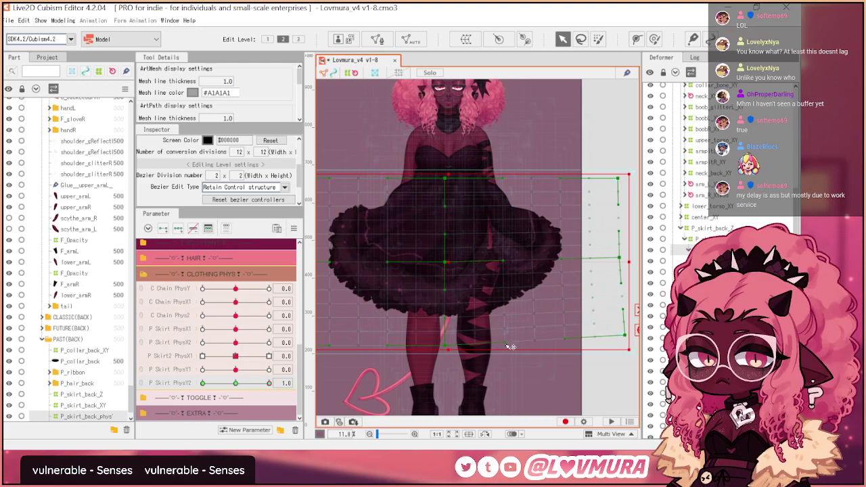
drag(423, 315, 532, 304)
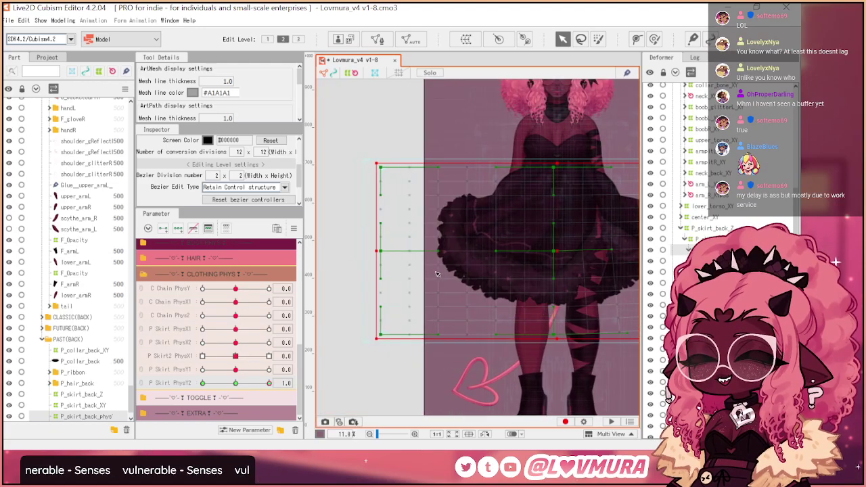
drag(379, 333, 372, 323)
drag(385, 254, 380, 245)
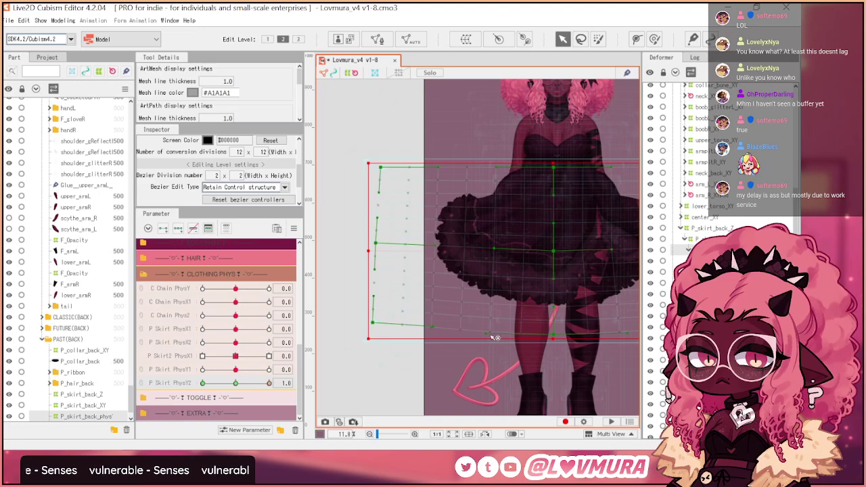
- Set P Skirt PhysY2 to -1.0 with the back skirt's deformer selected
drag(487, 290, 437, 287)
drag(251, 383, 98, 393)
drag(523, 286, 478, 286)
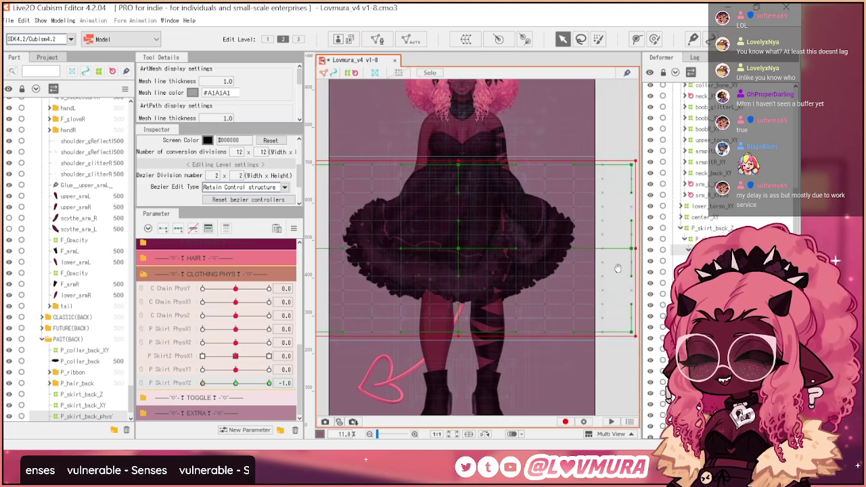
drag(632, 291, 606, 292)
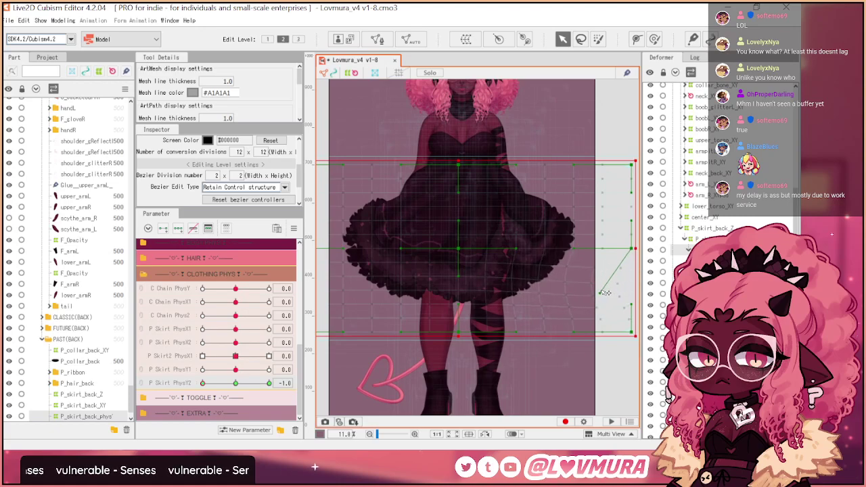
drag(633, 332, 544, 335)
key(ctrl+z)
key(ctrl+z)
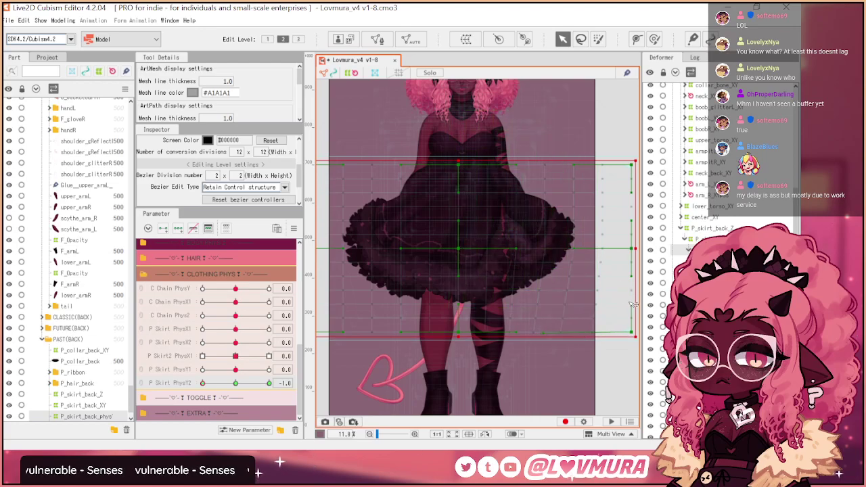
- At P Skirt PhysY2 -1.0, pull both lower corners of the back skirt's deformer inward, shift one side middle point inward and down, and check the motion
drag(634, 333, 624, 337)
drag(408, 305, 472, 304)
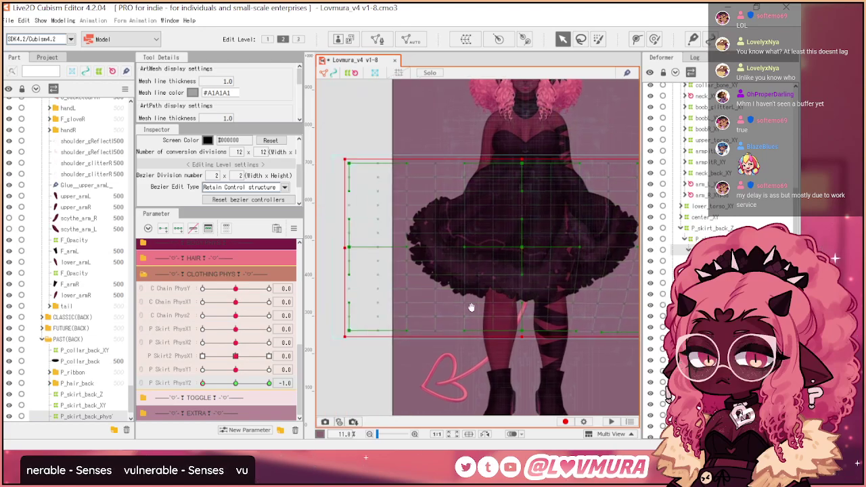
drag(425, 332, 438, 333)
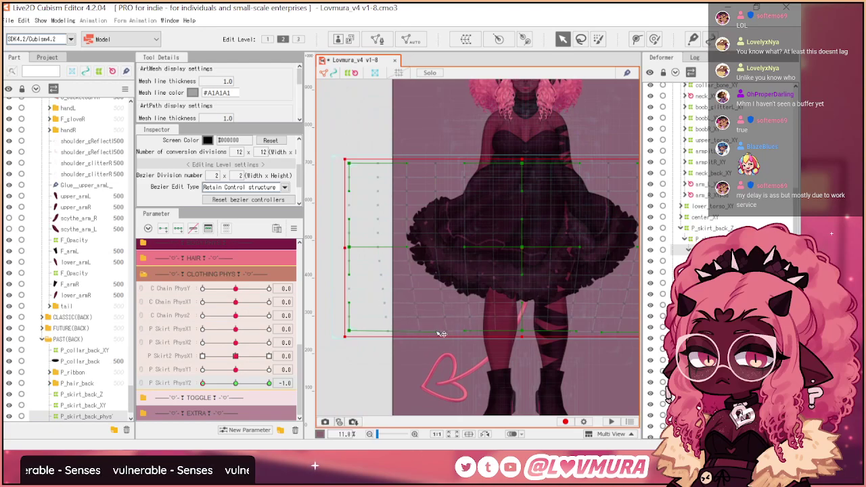
drag(354, 334, 364, 335)
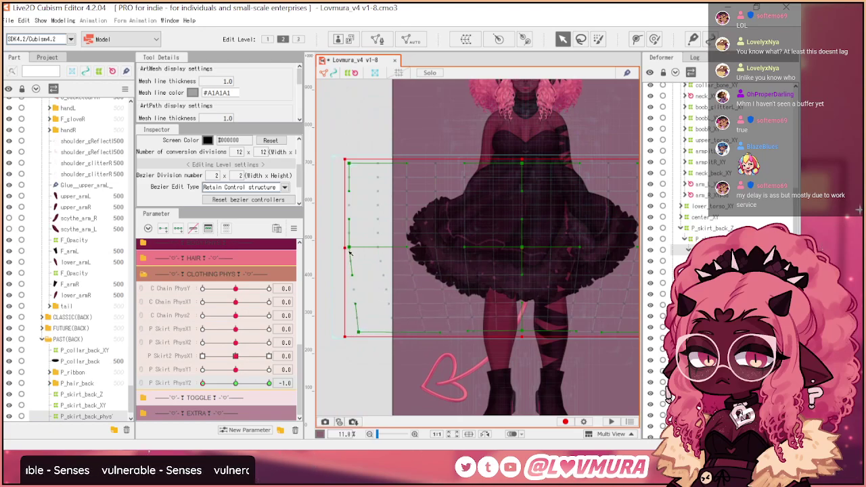
drag(353, 250, 358, 252)
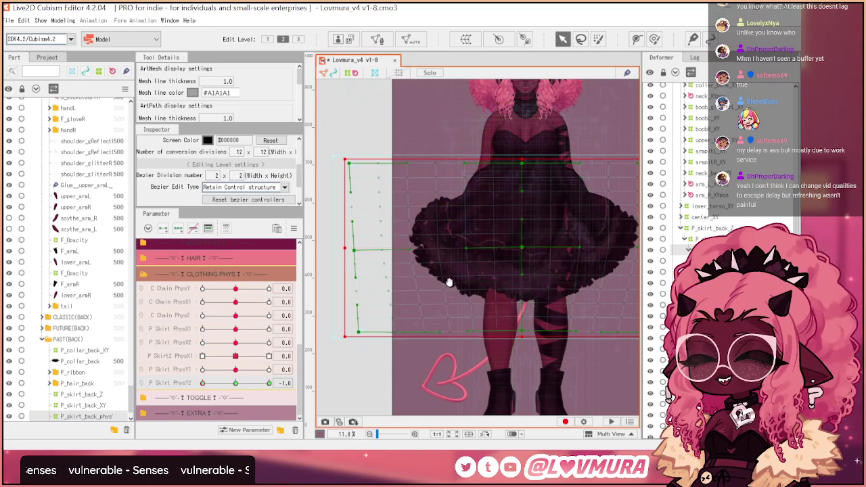
drag(460, 280, 444, 279)
drag(254, 385, 142, 389)
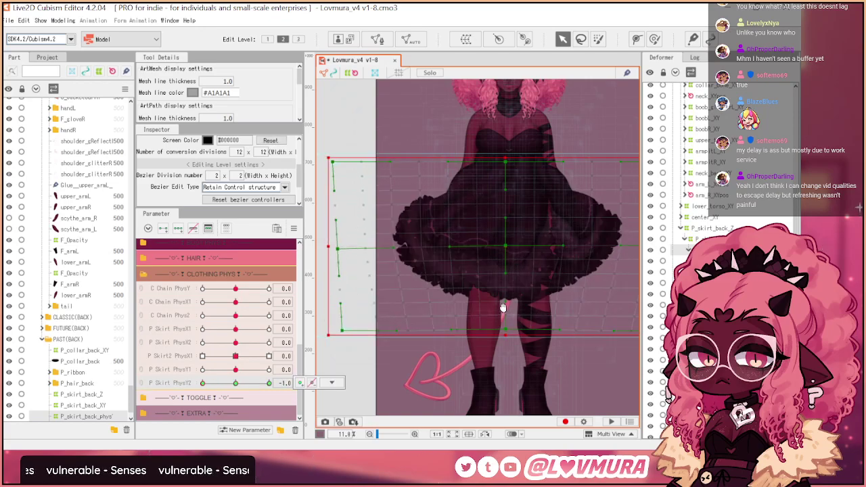
drag(504, 308, 477, 309)
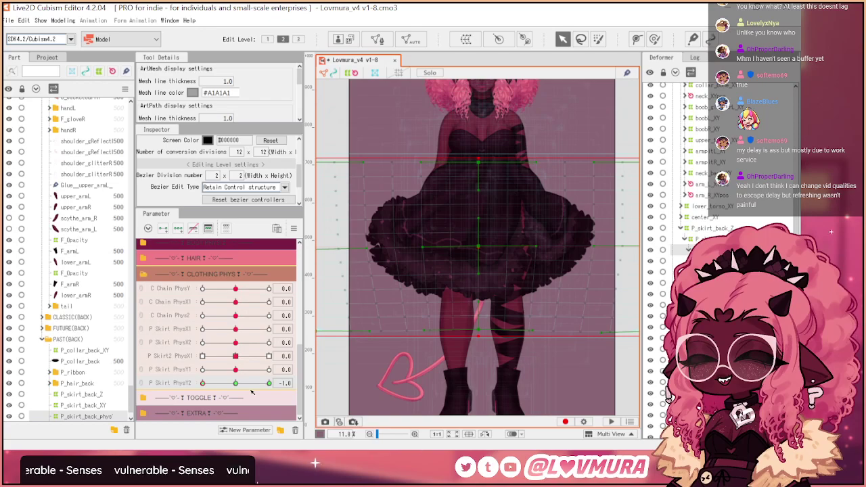
- Sweep P Skirt PhysY2 between its extremes to check the back skirt's motion, and return it to 0
drag(245, 388, 190, 381)
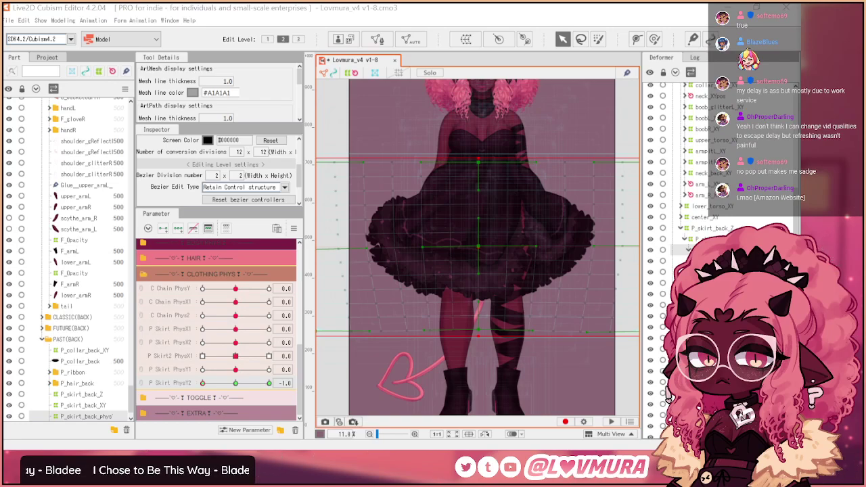
drag(245, 383, 277, 384)
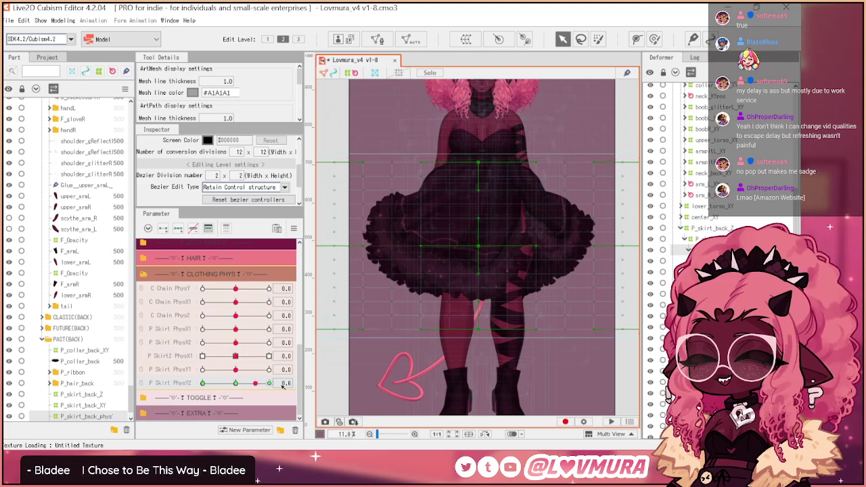
drag(210, 381, 133, 392)
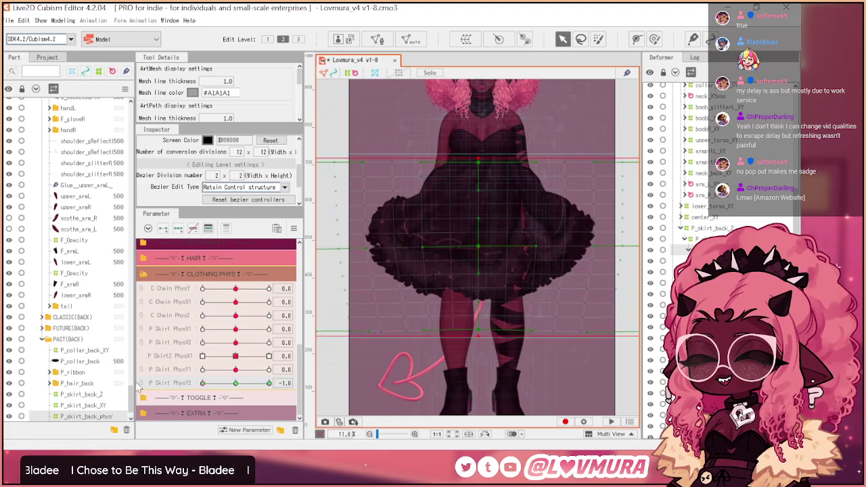
click(233, 383)
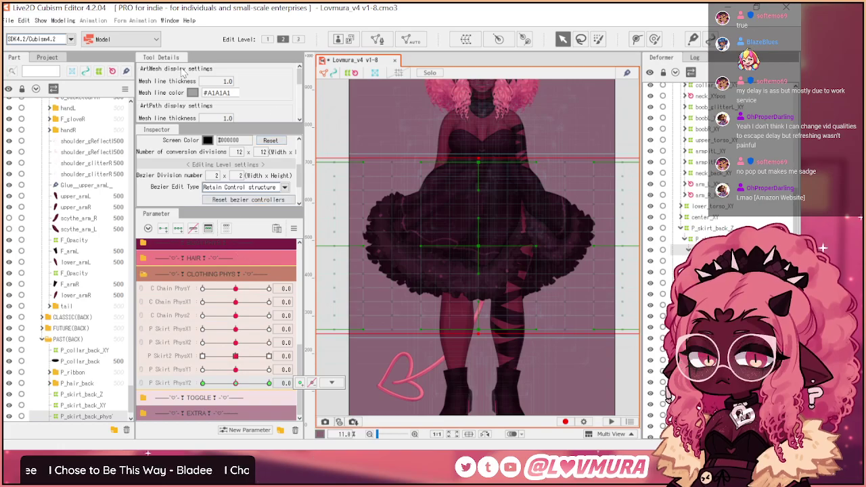
- Open the physics settings and show the black dress in the preview by raising Future Outfit to its maximum
click(64, 21)
click(142, 249)
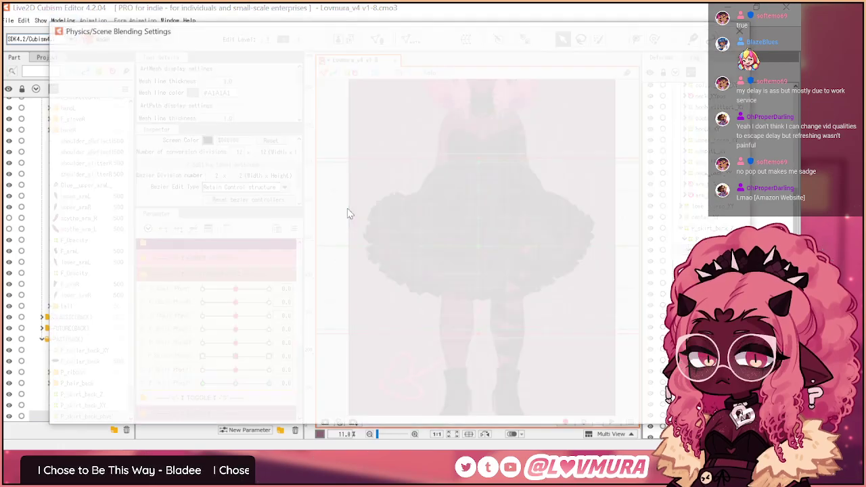
click(105, 109)
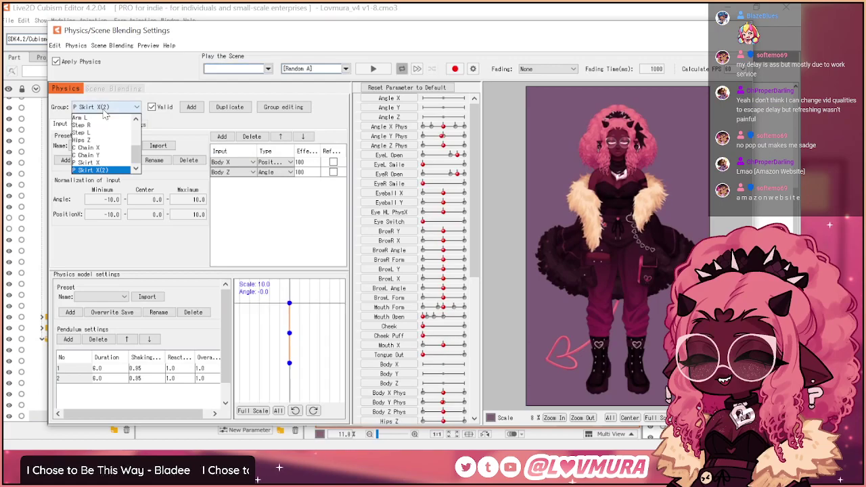
drag(475, 192, 461, 396)
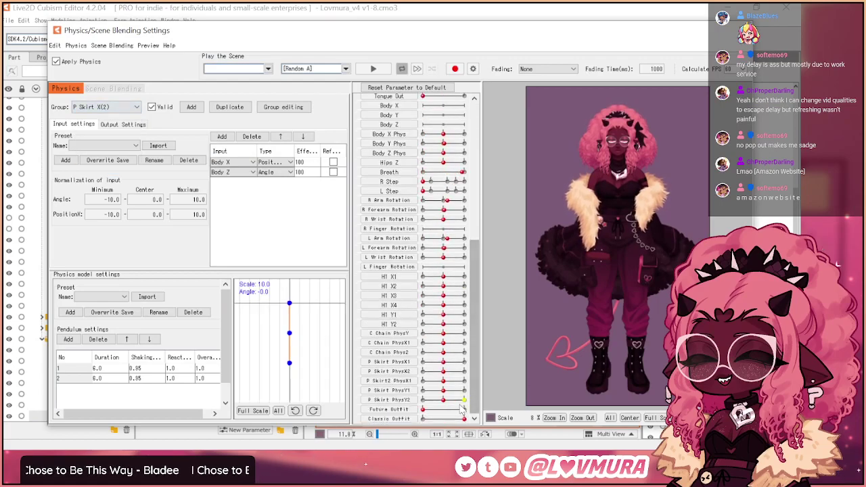
click(464, 410)
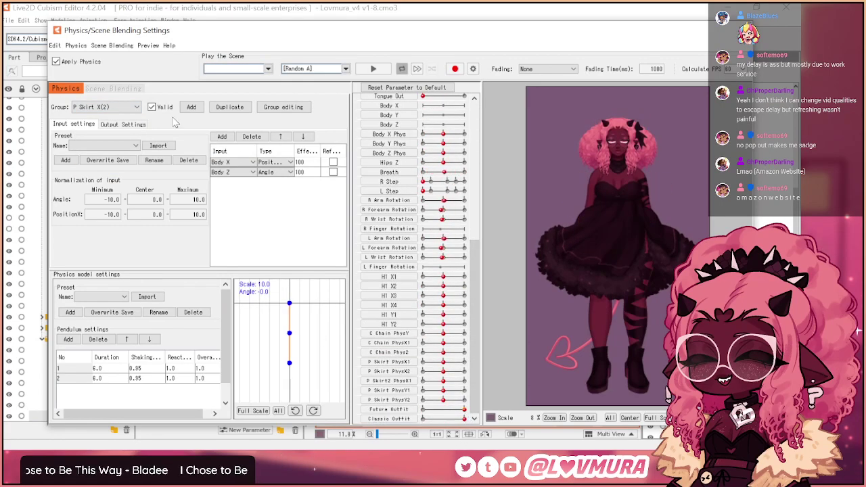
click(96, 107)
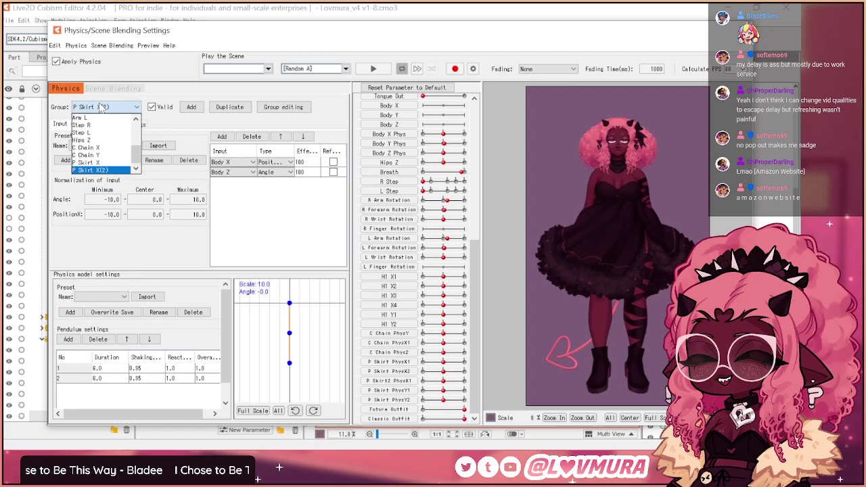
click(100, 163)
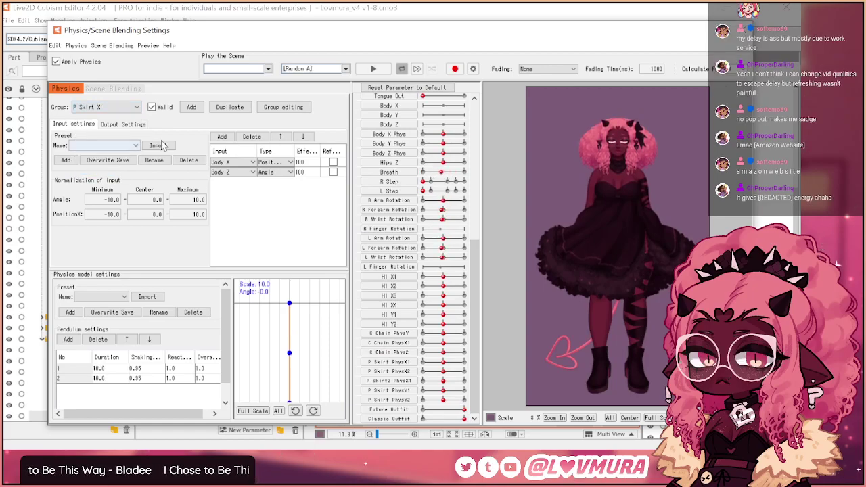
click(192, 109)
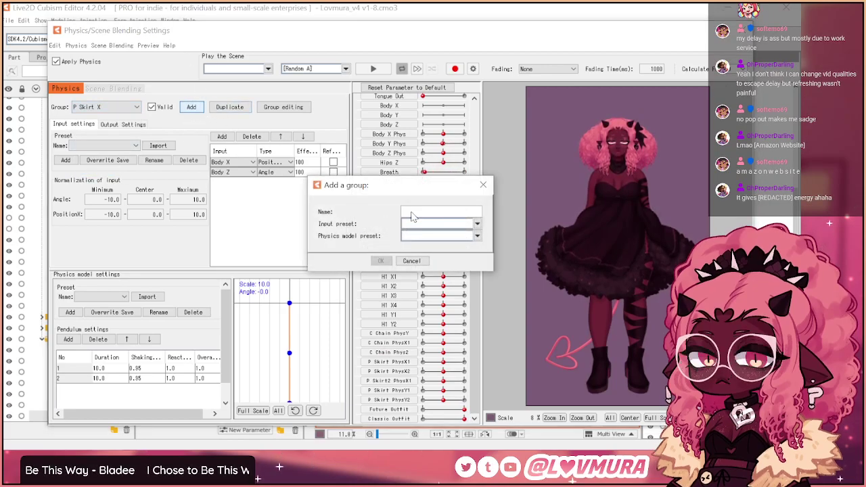
click(412, 261)
click(230, 107)
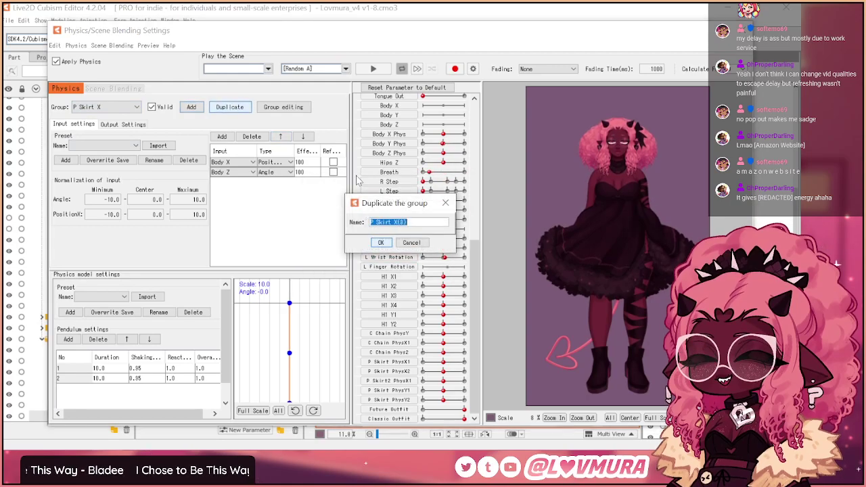
click(412, 243)
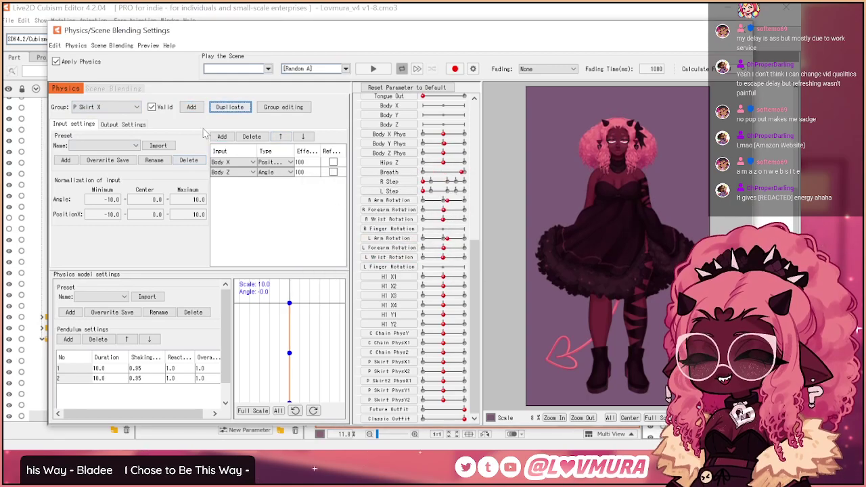
click(117, 108)
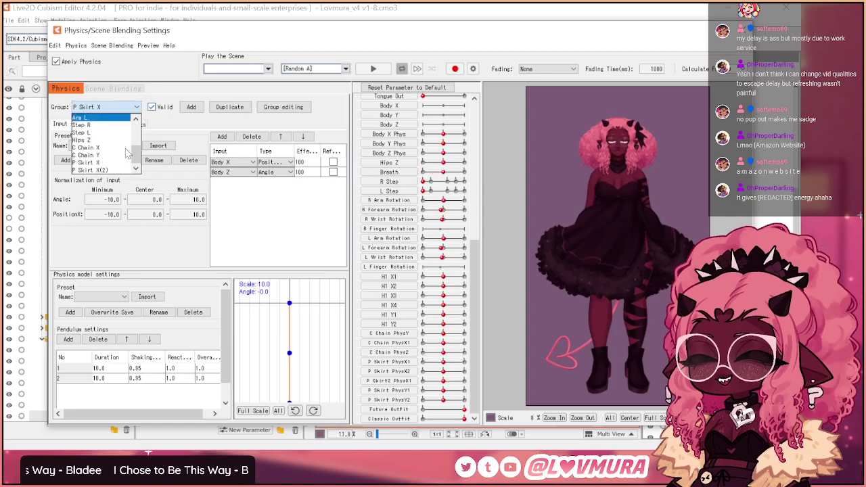
click(95, 170)
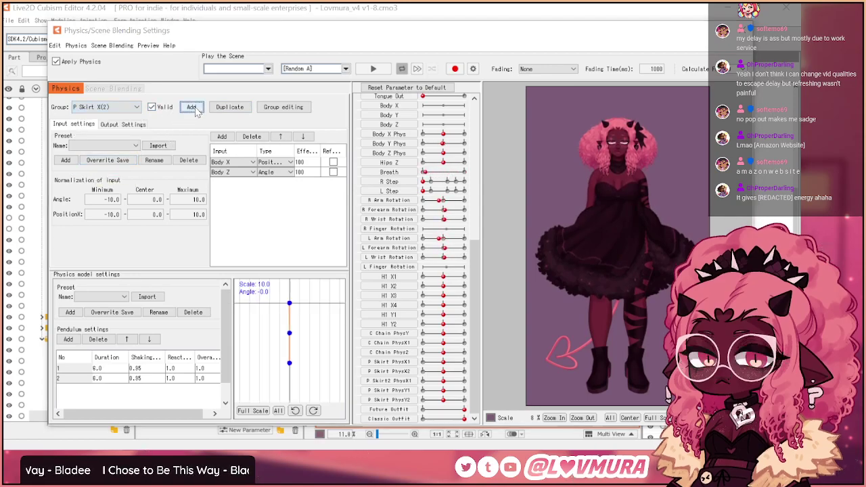
- Add a new physics group named P Skirt Y without any presets
click(192, 107)
text(P Sk)
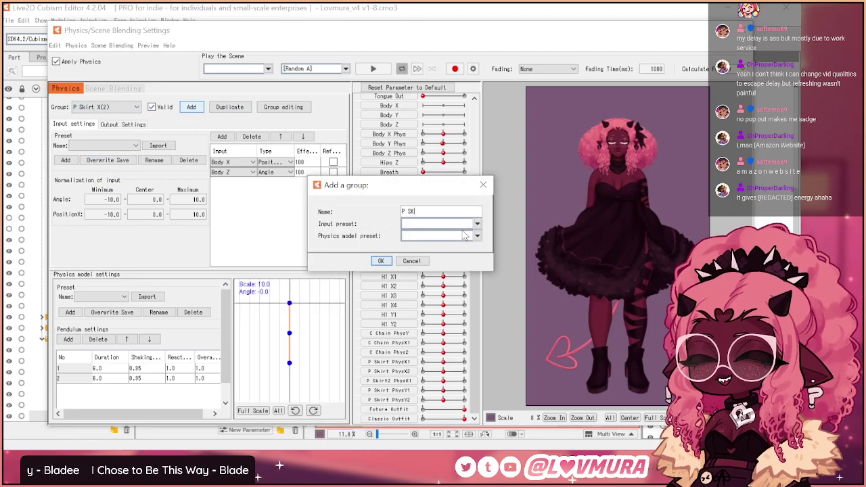
key(BackSpace)
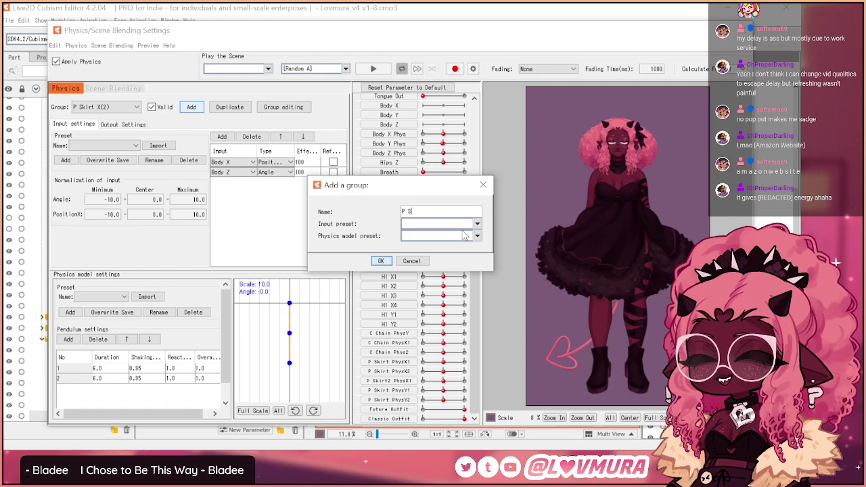
text(irt)
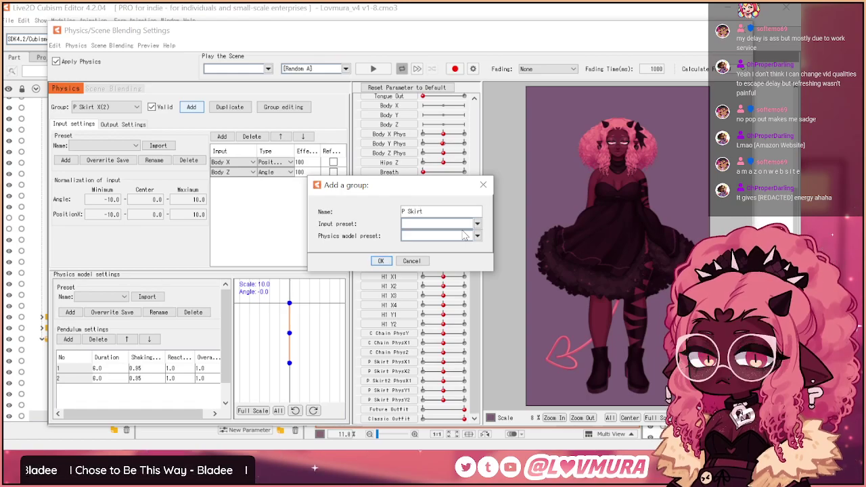
text( Y)
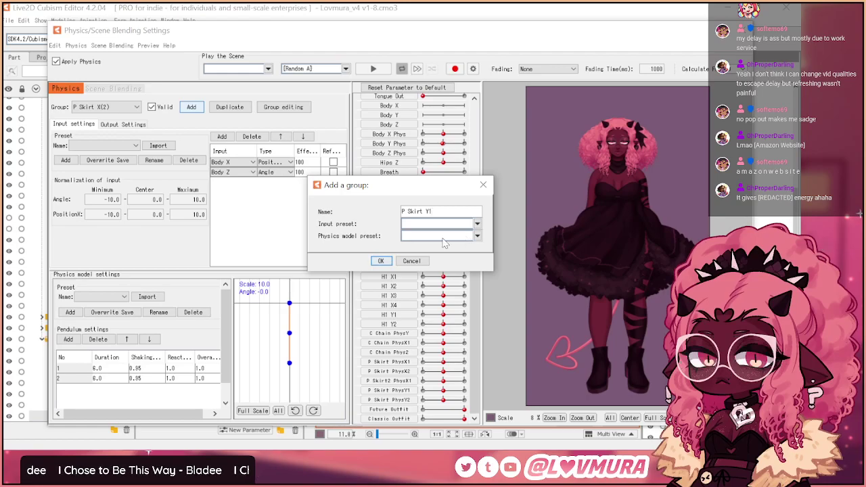
click(381, 261)
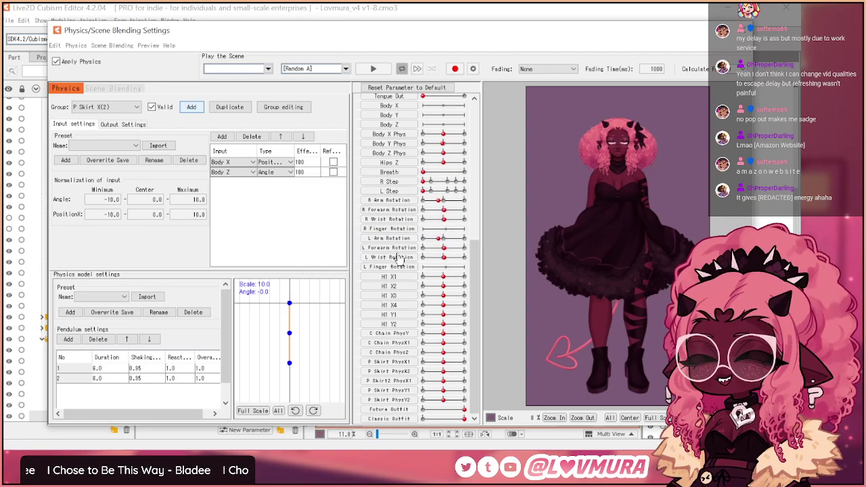
- Give the P Skirt Y group the input Body Y with an effectiveness of 100, and add one pendulum
click(222, 136)
click(362, 129)
scroll(365, 173, down, 8)
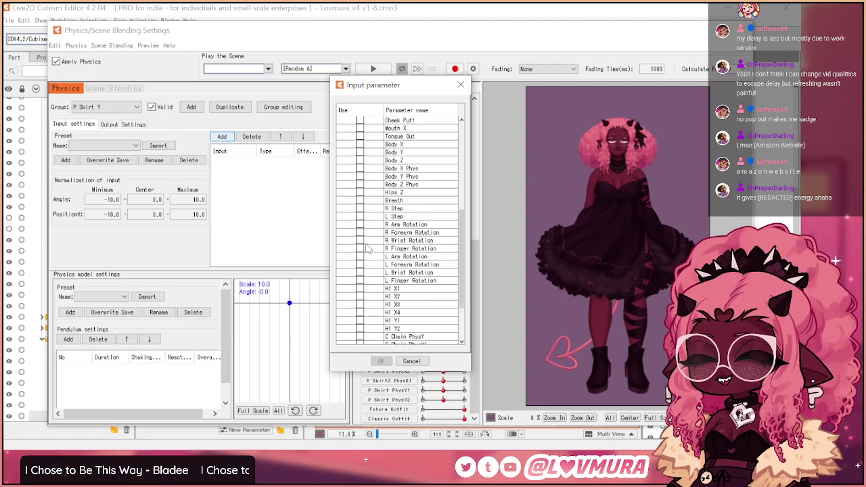
click(362, 153)
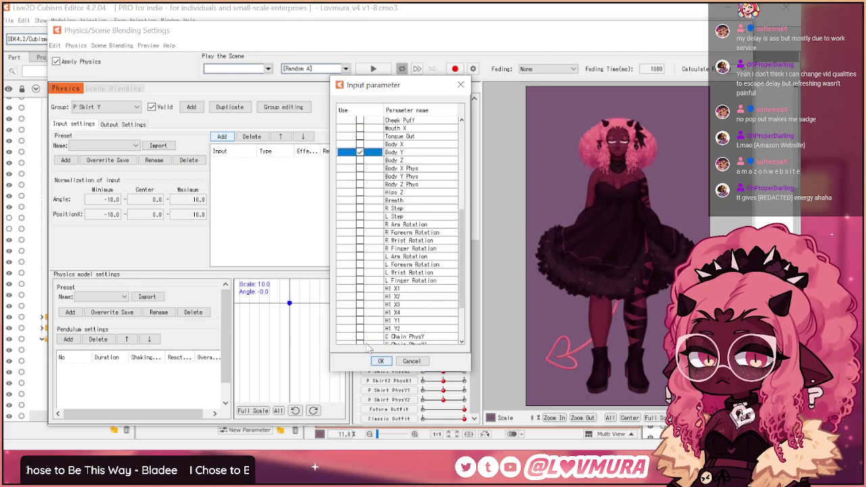
click(381, 361)
click(68, 339)
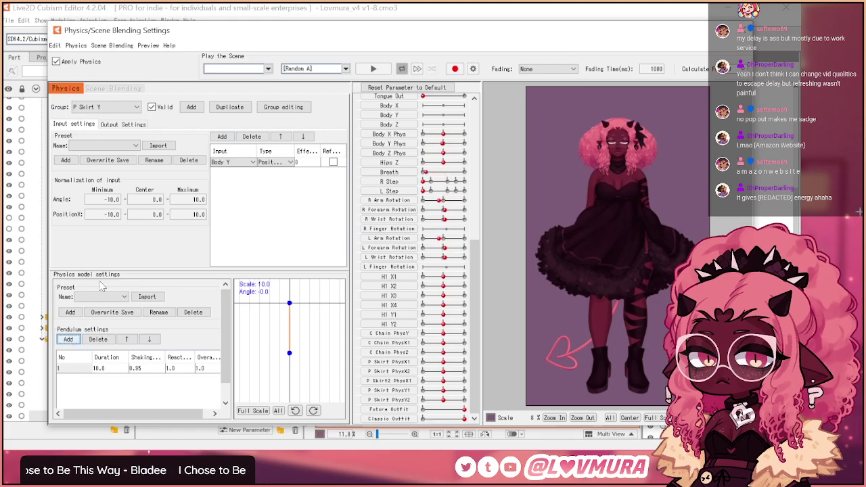
drag(306, 162, 419, 163)
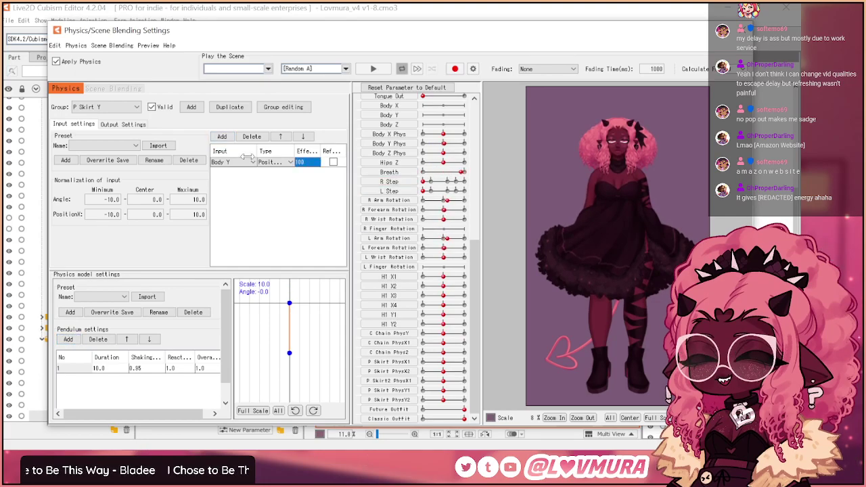
- Add a second pendulum to the P Skirt Y group and assign P Skirt PhysY1 and P Skirt PhysY2 as its outputs
click(124, 125)
click(63, 136)
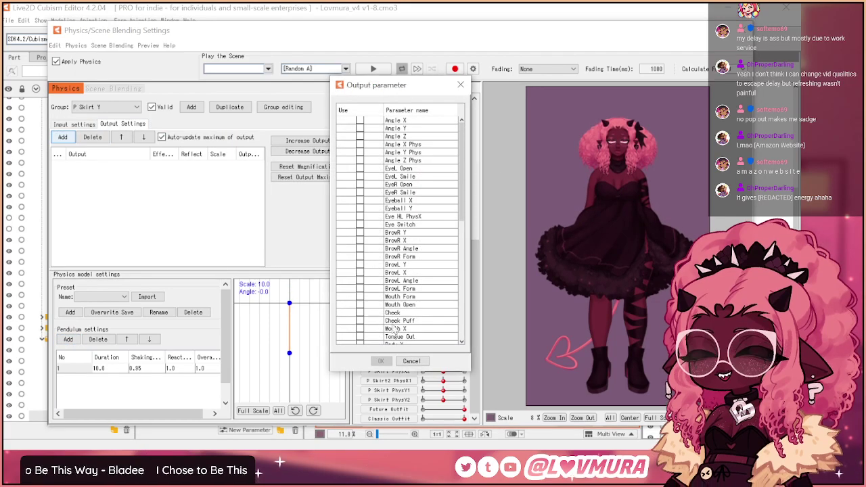
click(411, 361)
click(63, 136)
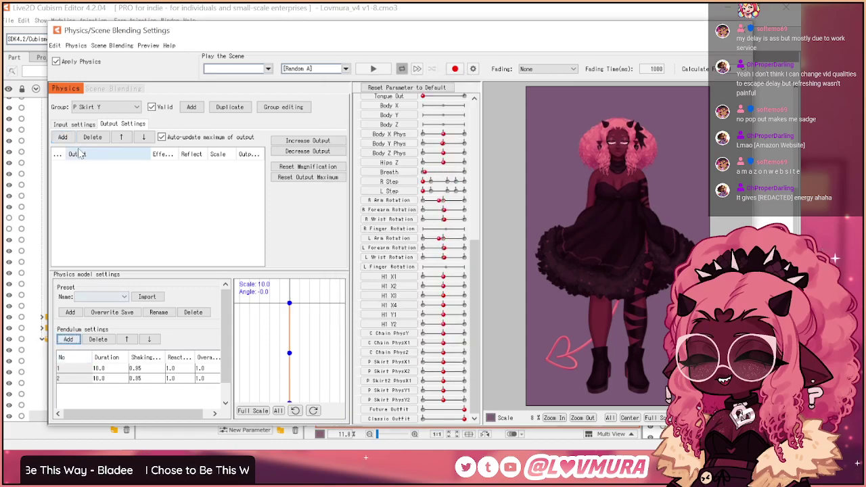
scroll(416, 258, down, 5)
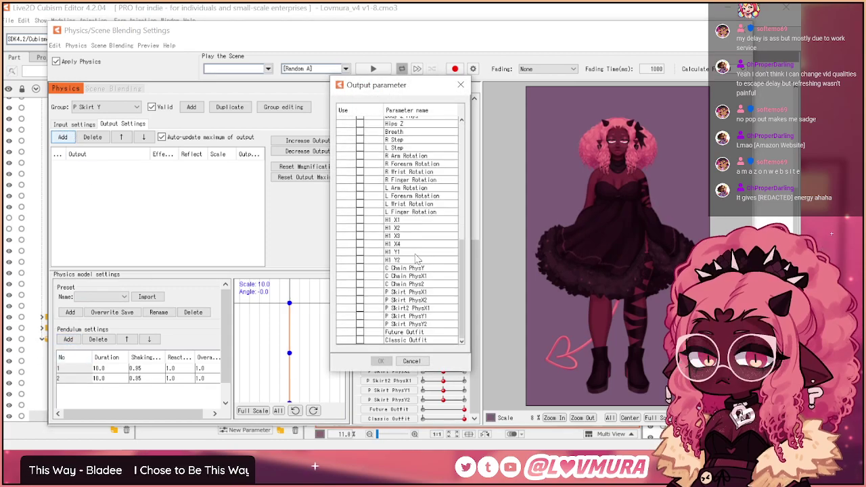
click(360, 316)
click(360, 324)
click(380, 360)
- Test the P Skirt Y physics by moving the previewed model around and examine how the skirt swings
mouse_move(615, 197)
mouse_down()
mouse_move(621, 223)
mouse_move(620, 160)
mouse_move(629, 202)
mouse_move(628, 331)
mouse_move(621, 183)
mouse_up()
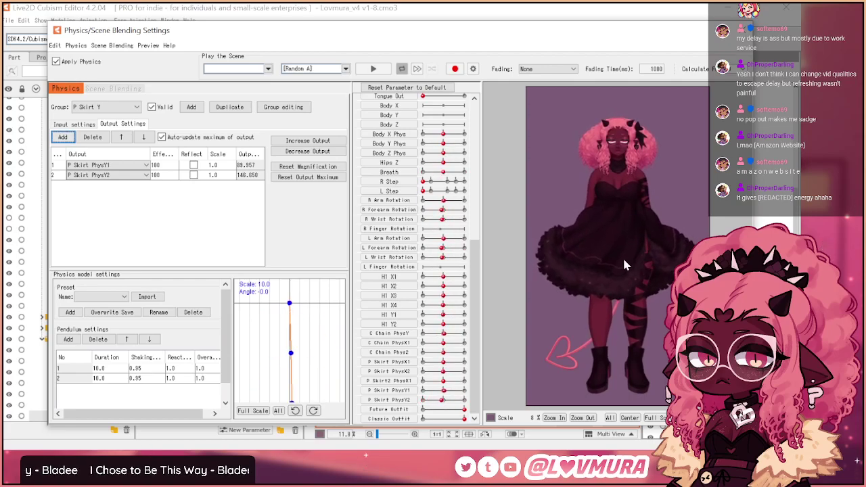
scroll(619, 250, up, 4)
drag(632, 87, 625, 156)
scroll(616, 284, down, 4)
scroll(614, 282, up, 2)
drag(598, 208, 623, 329)
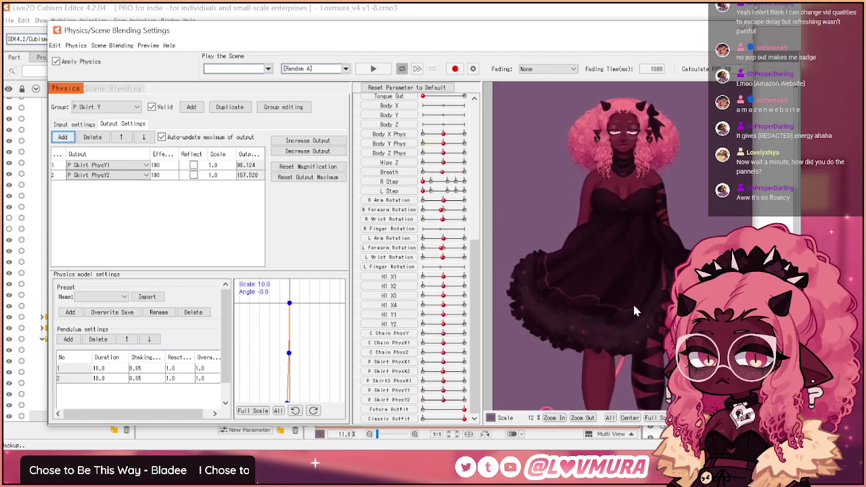
drag(652, 315, 501, 280)
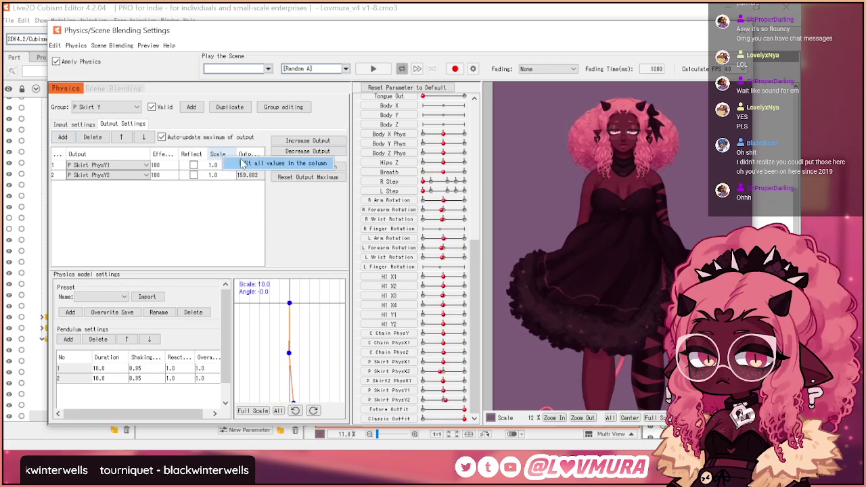
- Try a scale of 2.0 for both P Skirt Y outputs, and undo the change
click(243, 164)
text(2)
key(Return)
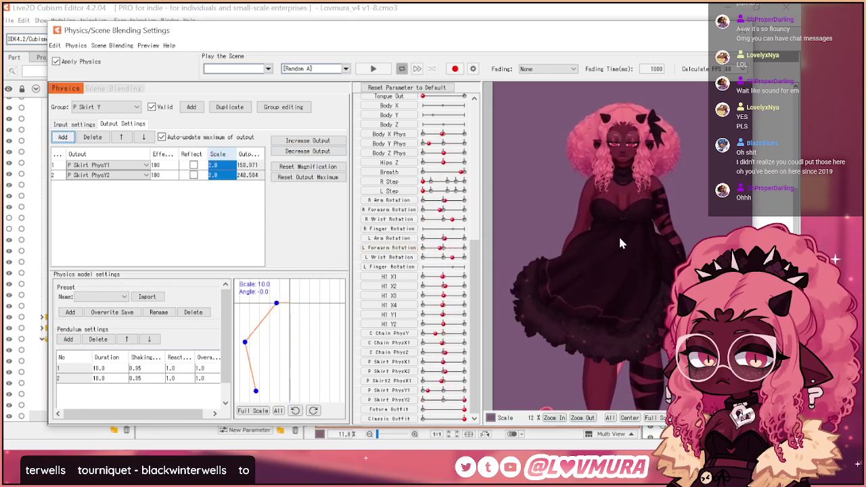
key(ctrl+z)
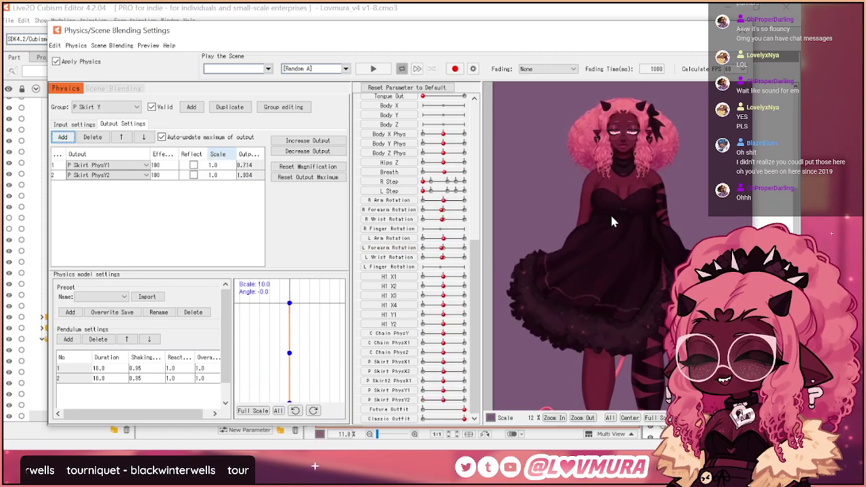
- Move the previewed model again to examine the dress physics, including a close view of the upper body
drag(634, 237, 634, 169)
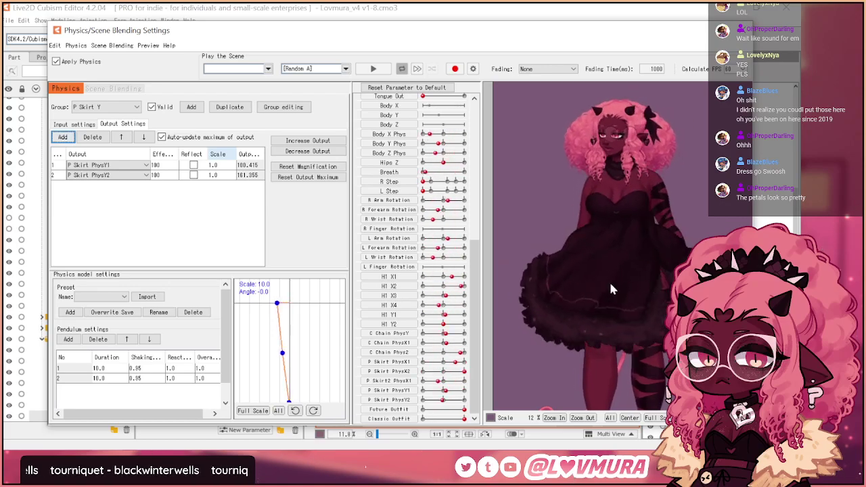
scroll(640, 155, up, 4)
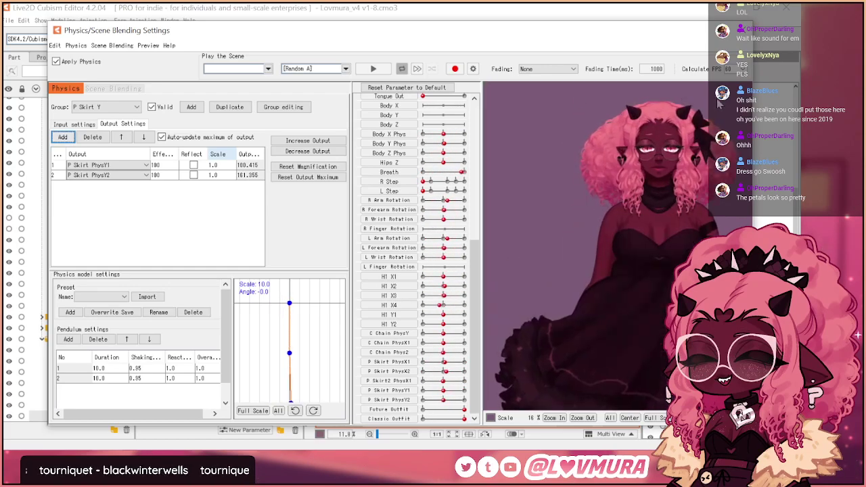
scroll(636, 170, up, 2)
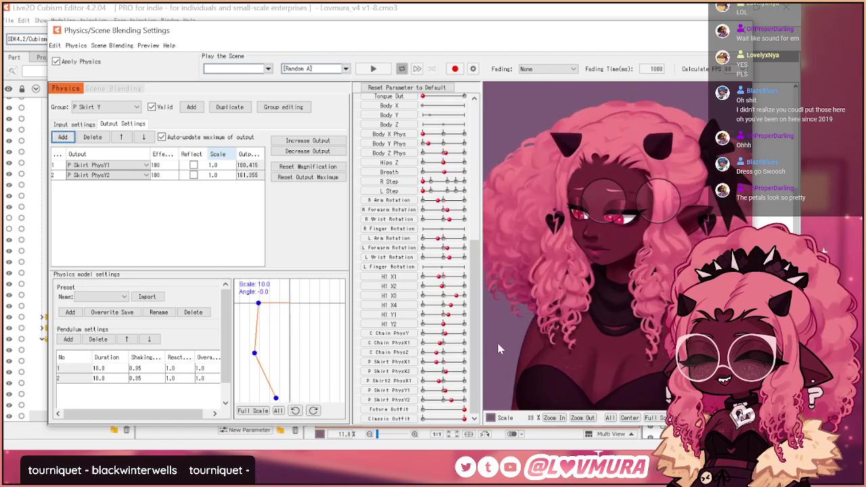
- Examine the full dress moving in the physics preview, and close the physics settings
scroll(599, 173, down, 5)
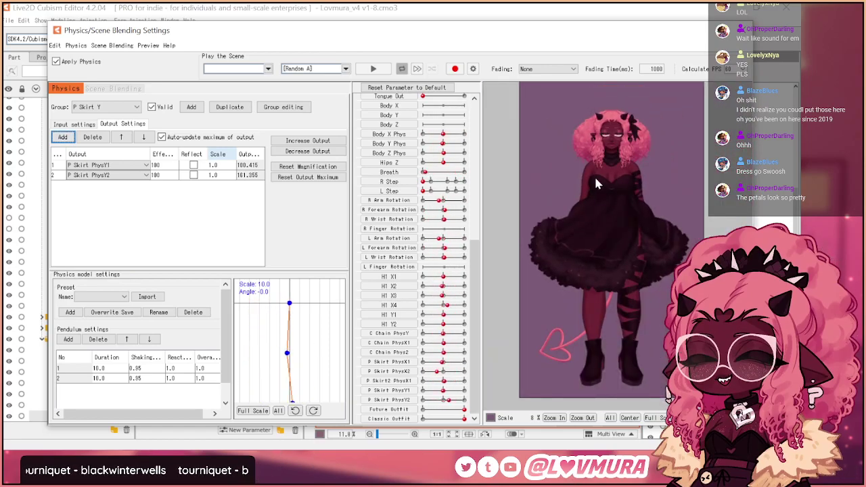
scroll(610, 251, up, 2)
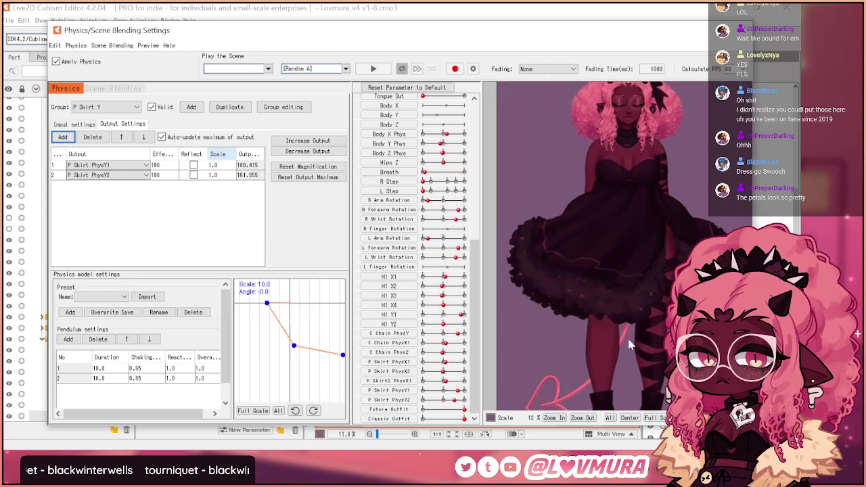
click(741, 31)
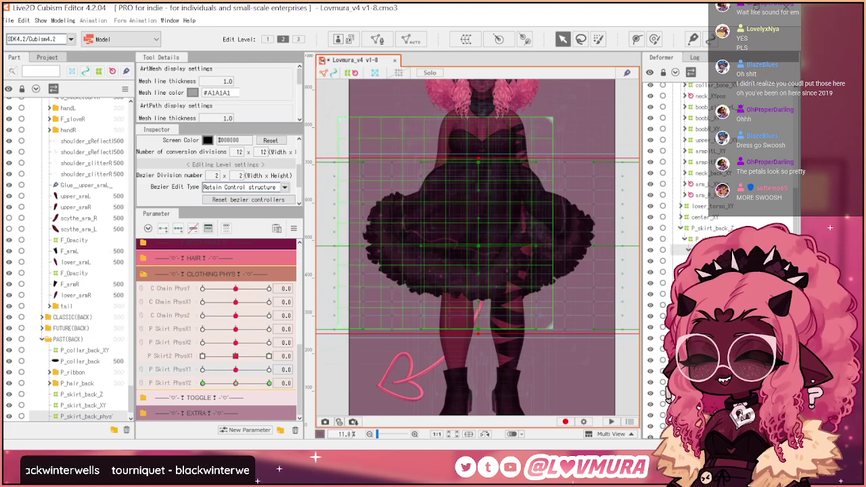
- Sweep P Skirt PhysY1 between 1.0 and -1.0 to examine the skirt at both extremes
drag(235, 370, 298, 382)
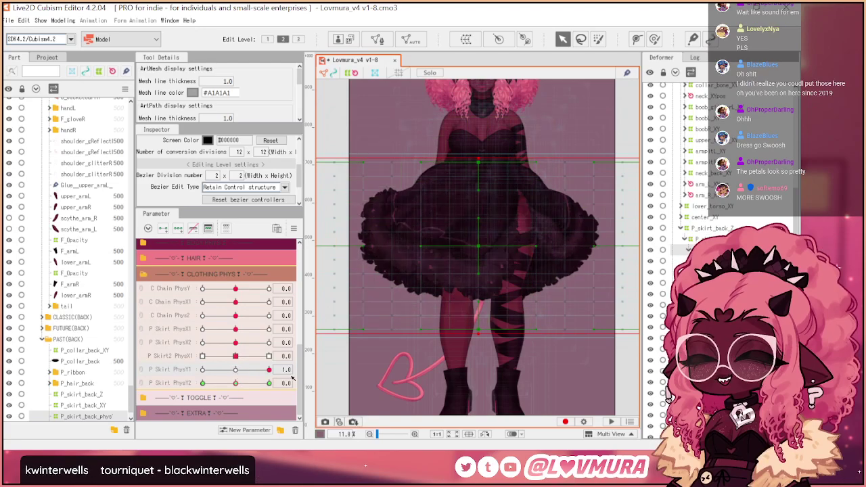
drag(232, 371, 183, 370)
mouse_move(304, 364)
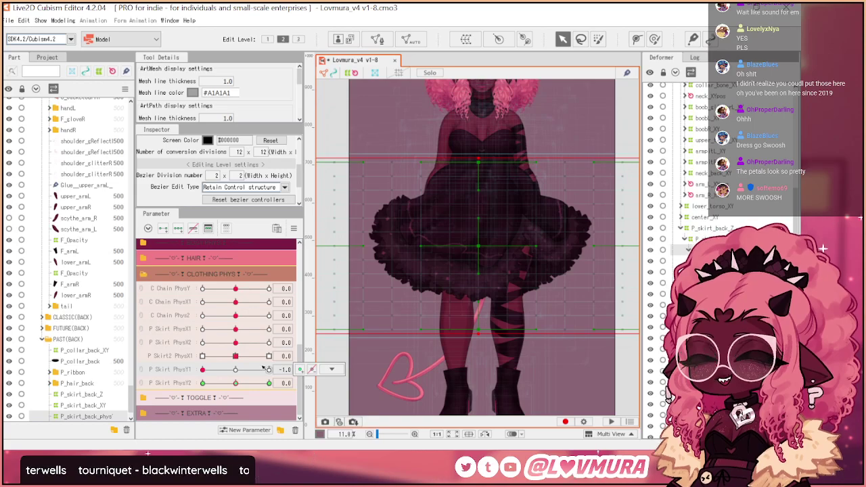
click(264, 369)
- Inspect the P_skirt_L_physX1, P_skirt_L_physX2 and P_skirt_L_physY1 deformers, and check P_skirt_L_physY1 with P Skirt PhysY1 at 1.0
scroll(707, 209, up, 3)
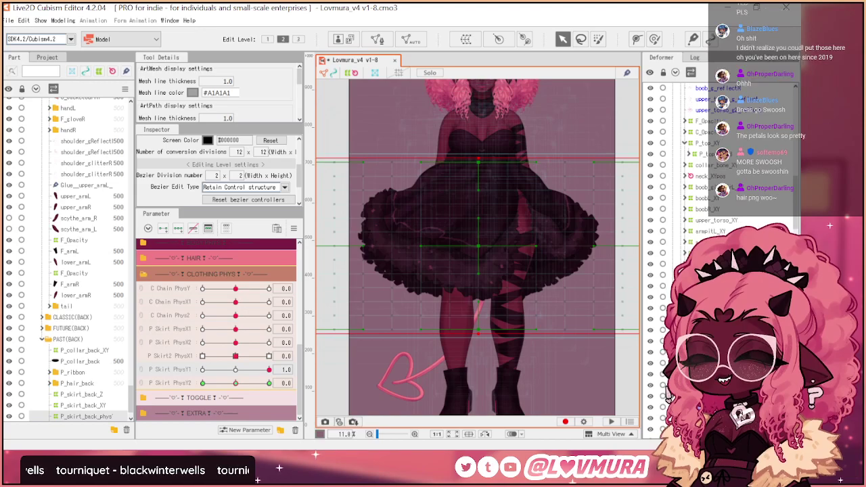
scroll(707, 162, up, 5)
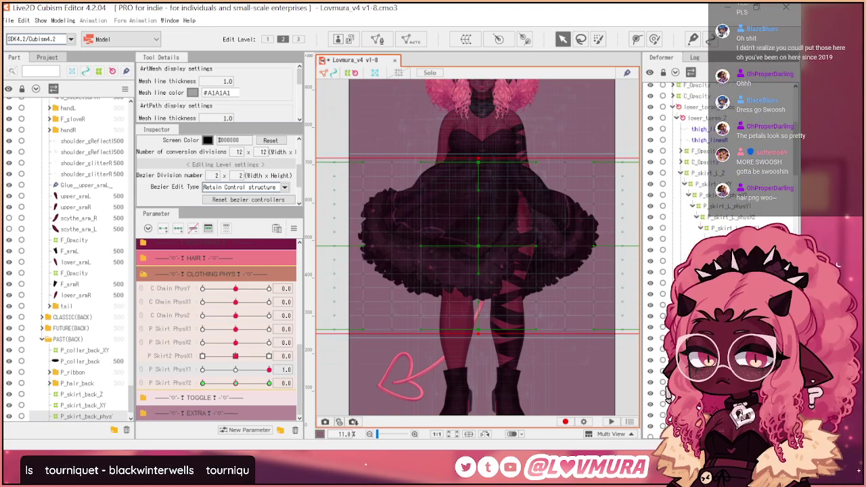
click(731, 228)
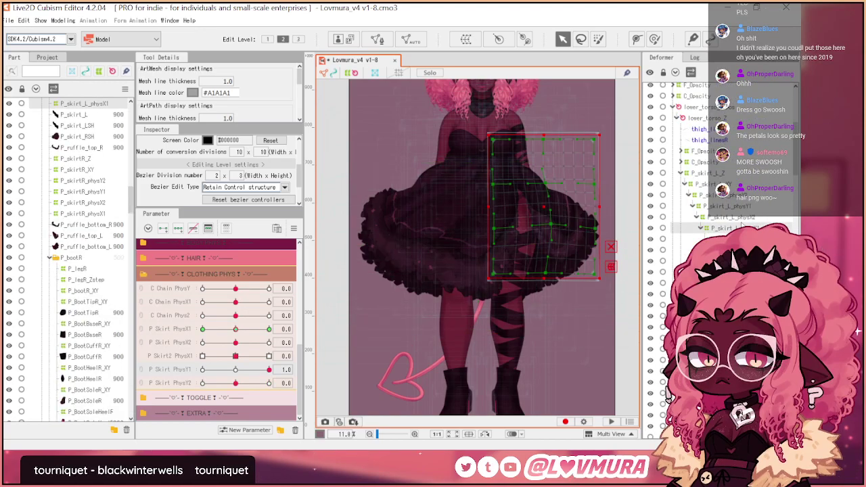
click(742, 219)
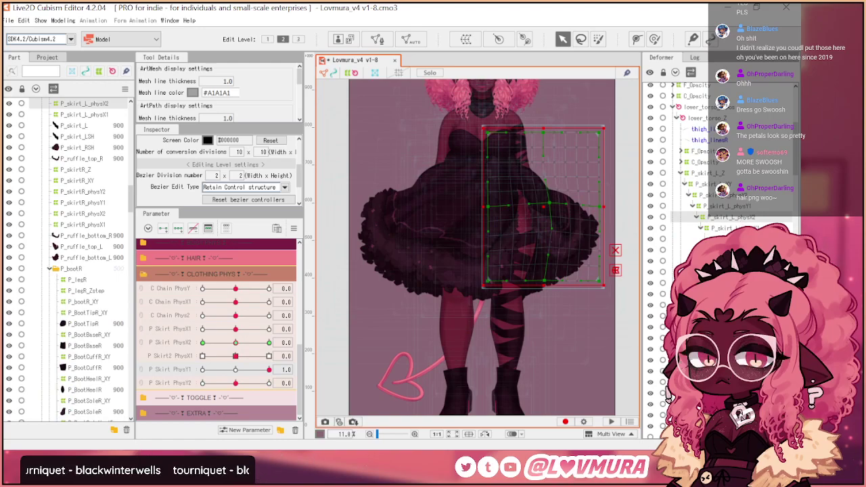
click(738, 228)
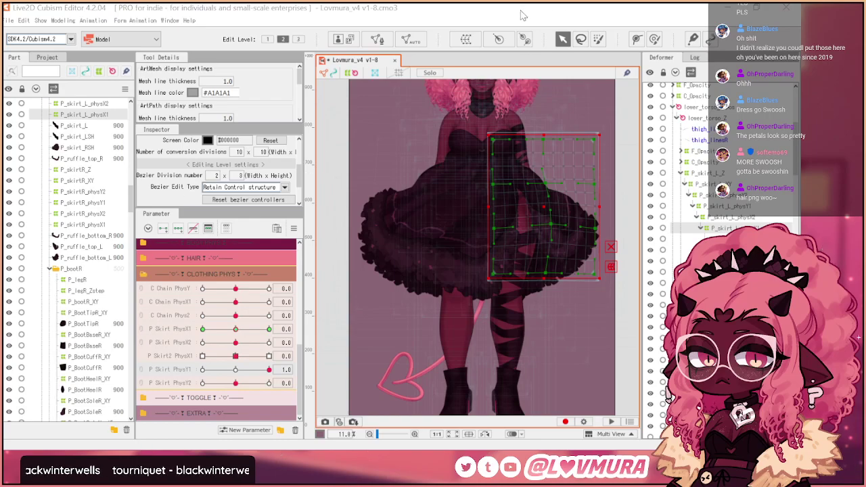
drag(268, 328, 236, 329)
click(725, 207)
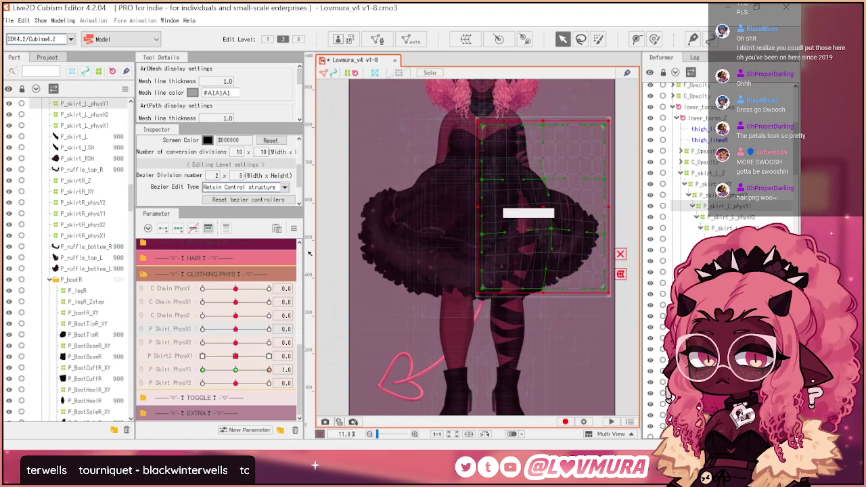
click(235, 370)
drag(236, 370, 302, 374)
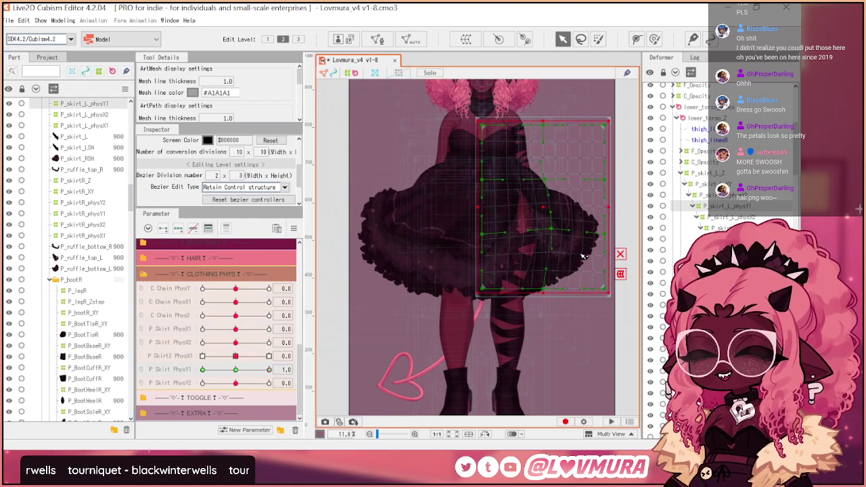
- Reshape P_skirtR_physY1 at PhysY1 1.0 by raising its lower inner corner and adjusting the central control point and its handles
click(725, 305)
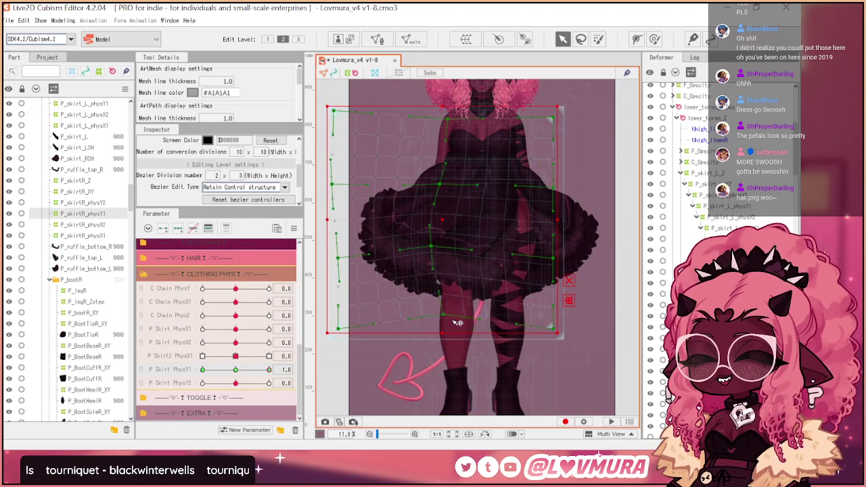
drag(551, 323, 551, 312)
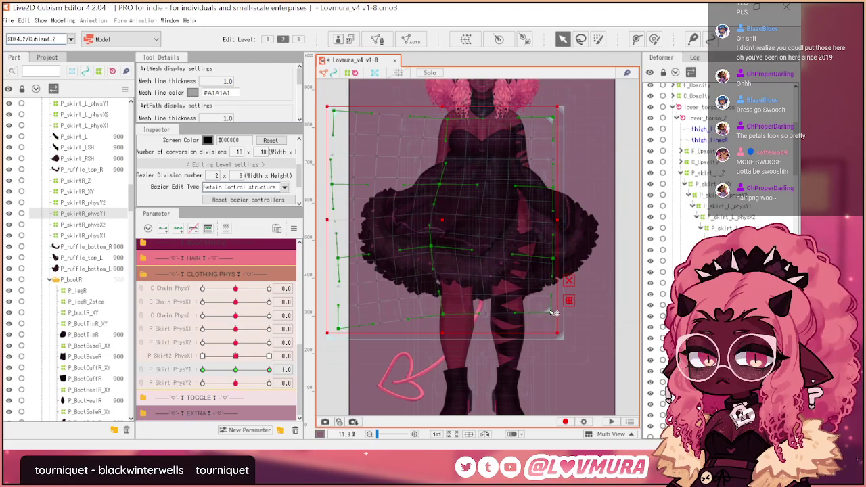
drag(472, 250, 472, 236)
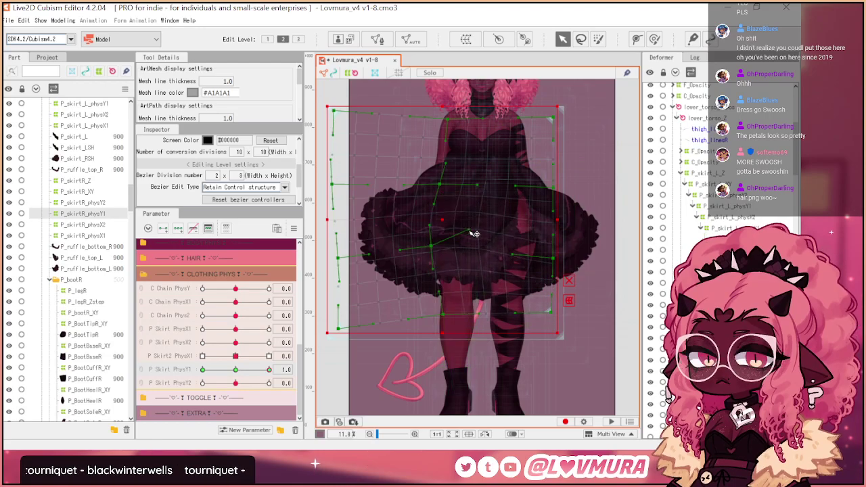
drag(236, 370, 297, 375)
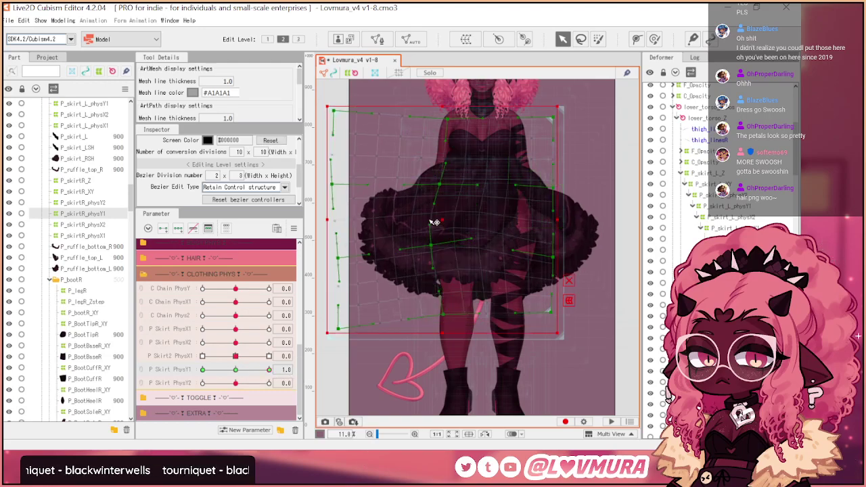
drag(432, 222, 426, 217)
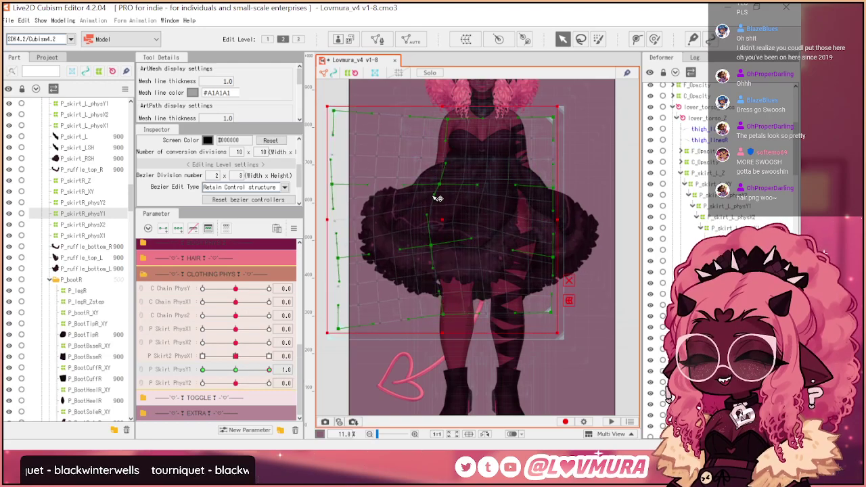
drag(236, 369, 301, 376)
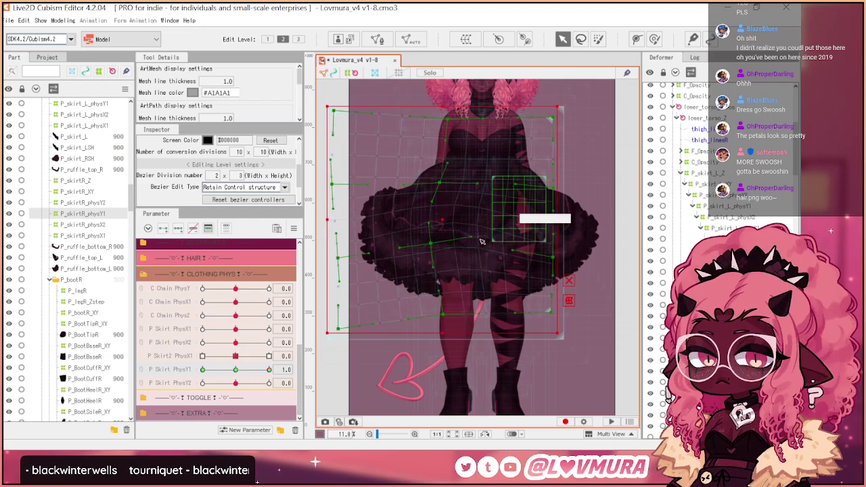
drag(432, 245, 433, 246)
drag(269, 370, 296, 375)
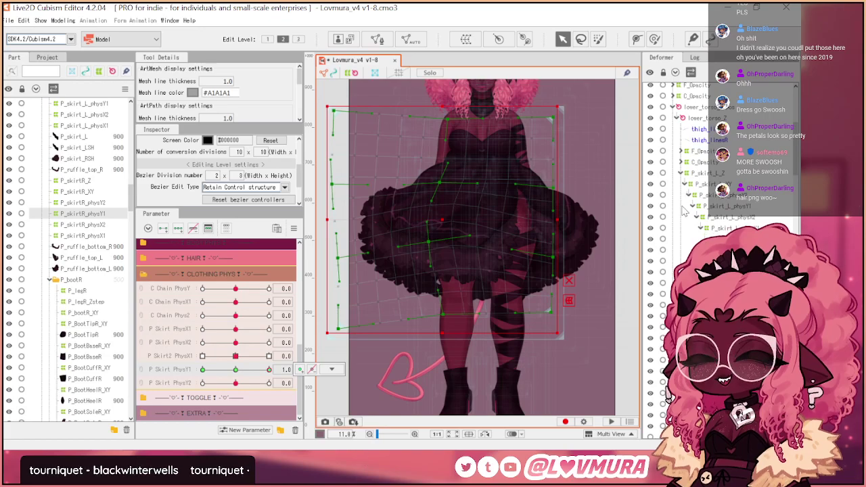
- Raise the central and lower middle points of P_skirt_L_physY1 at PhysY1 1.0, checking the motion with the parameter
click(729, 206)
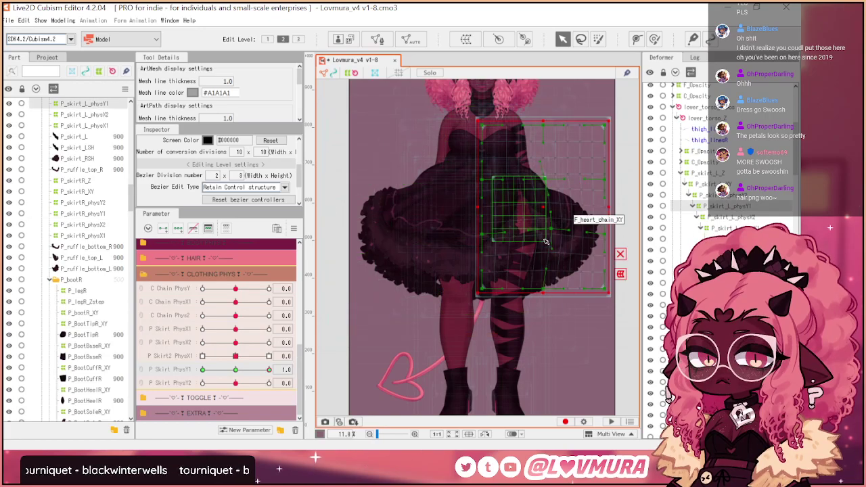
drag(554, 230, 556, 227)
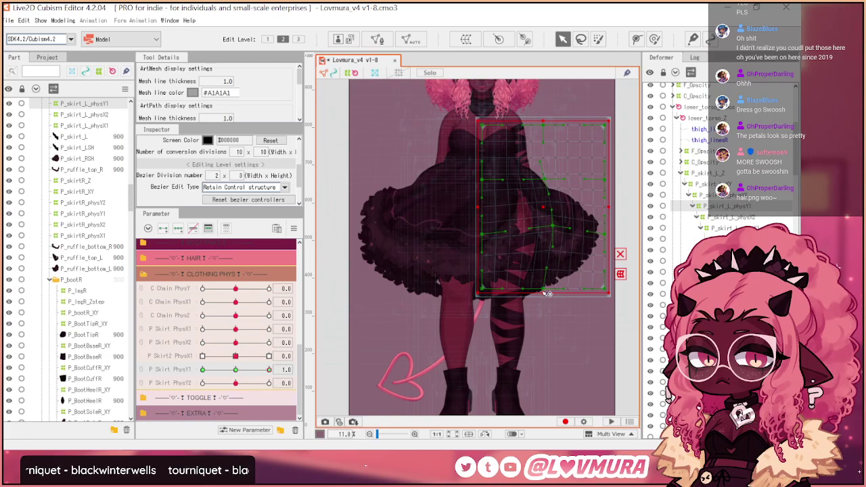
drag(547, 293, 553, 281)
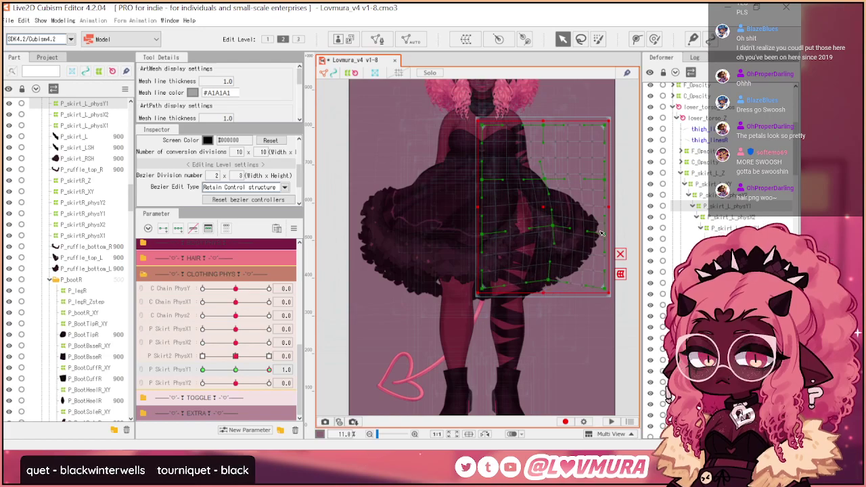
drag(557, 227, 558, 224)
drag(242, 369, 296, 374)
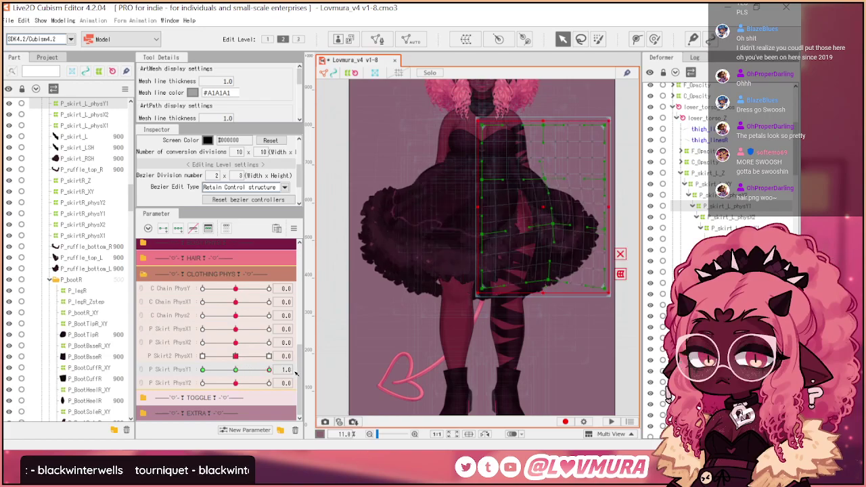
click(236, 369)
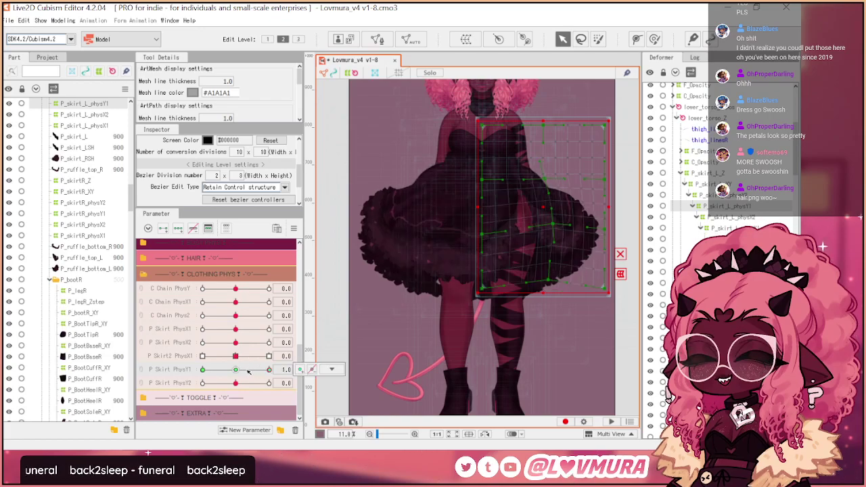
click(269, 370)
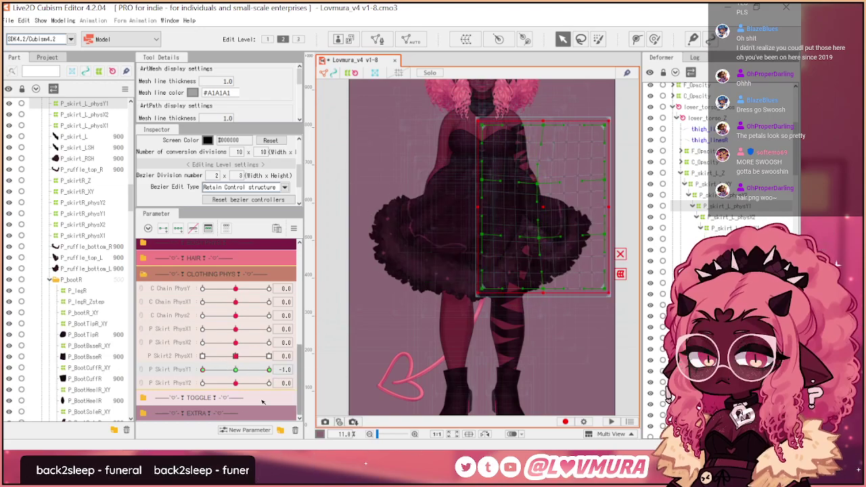
- Pull the central and outer control points of P_skirt_L_physY1 slightly inward and down with P Skirt PhysY1 at -1.0
drag(202, 372, 177, 371)
drag(543, 242, 538, 241)
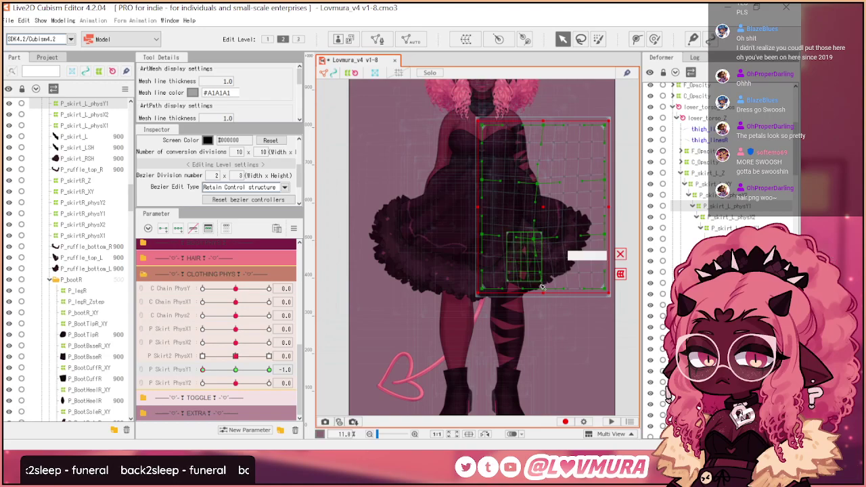
drag(543, 288, 544, 289)
drag(608, 236, 603, 239)
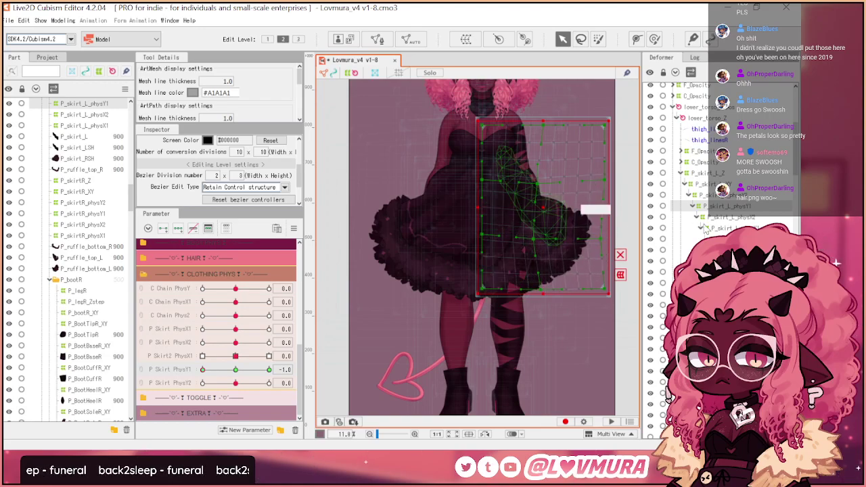
- Shift the middle column's bottom and inner control points of P_skirtR_physY1 toward the skirt's centre at PhysY1 -1.0
click(724, 305)
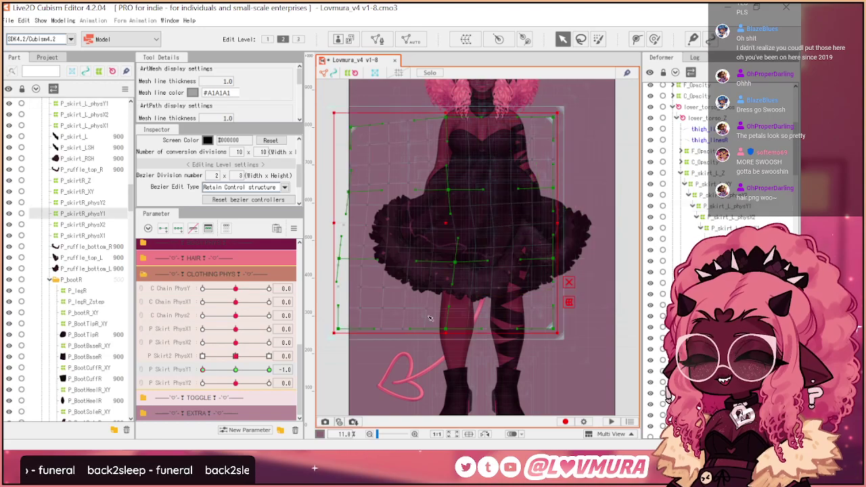
drag(448, 330, 457, 329)
drag(456, 262, 460, 261)
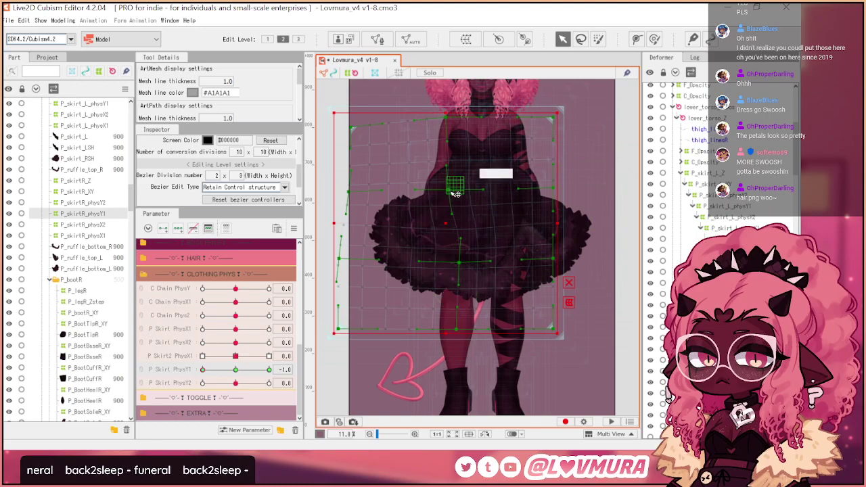
drag(455, 195, 458, 197)
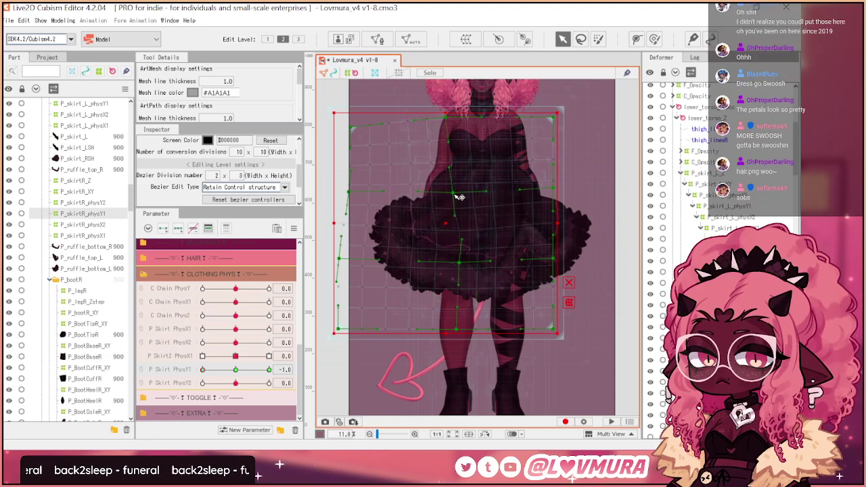
- Raise the top middle control point of P_skirtR_physY1 slightly with P Skirt PhysY1 at -1.0
scroll(462, 170, up, 4)
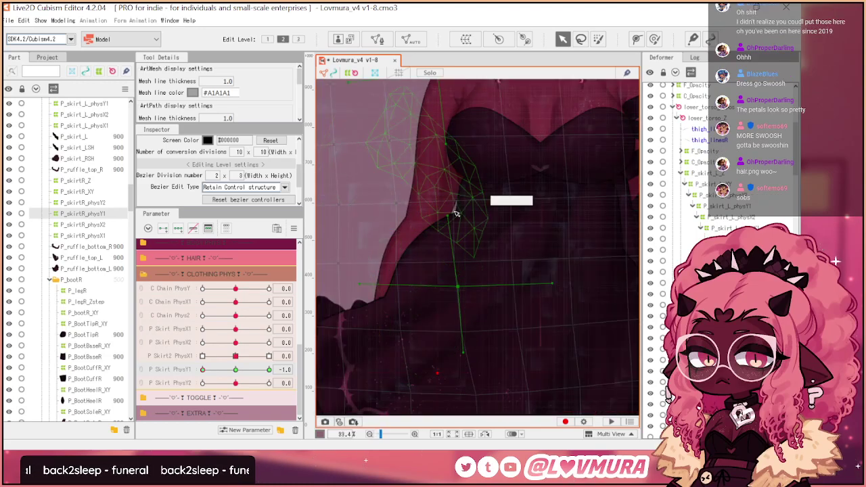
scroll(462, 249, down, 3)
scroll(447, 169, up, 2)
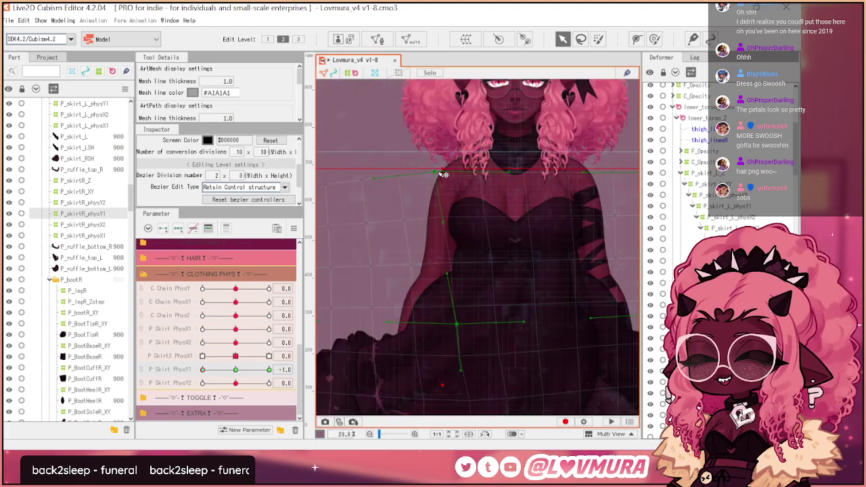
drag(443, 171, 435, 162)
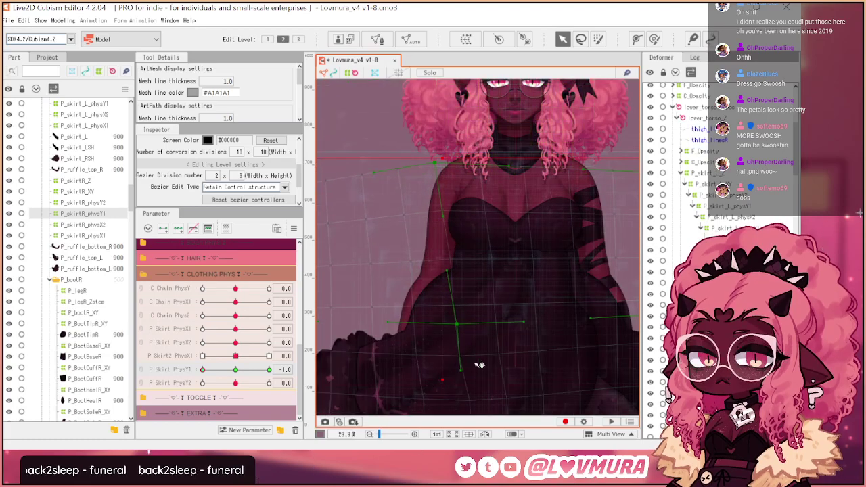
- Pull the two middle control points on the outer edge of P_skirtR_physY1 inward at PhysY1 -1.0 and preview the swing
drag(474, 362, 466, 213)
scroll(465, 223, down, 2)
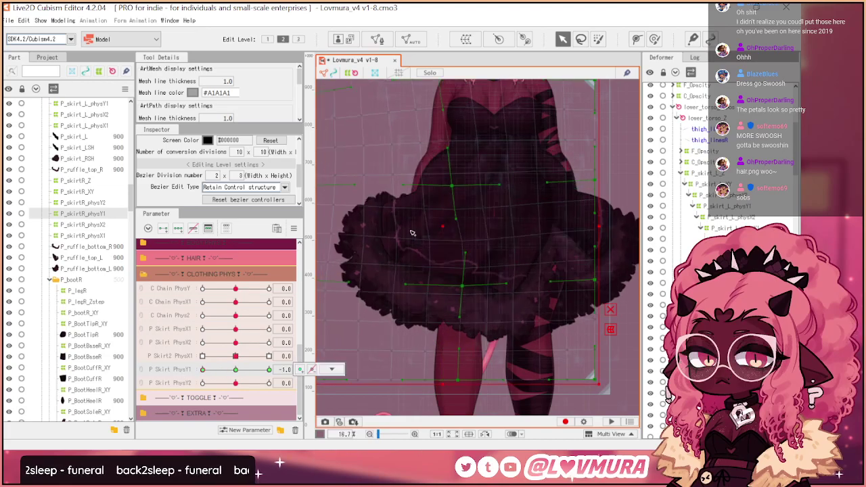
drag(467, 220, 544, 222)
drag(388, 193, 395, 199)
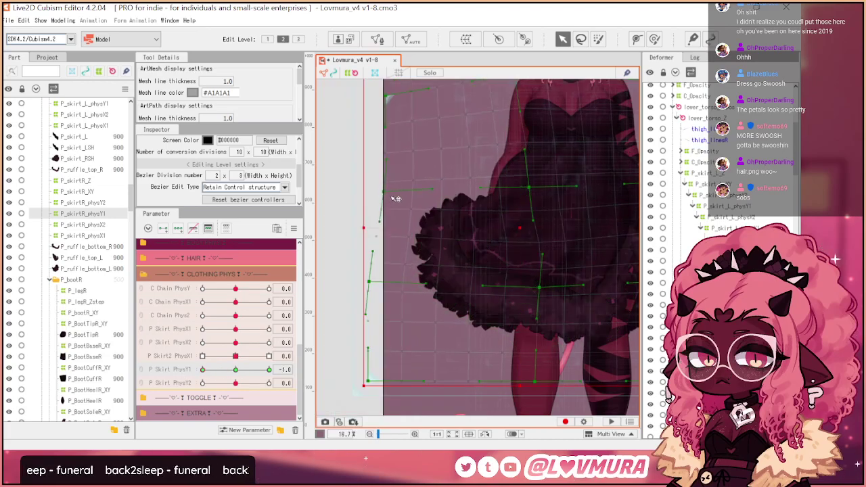
drag(378, 286, 387, 290)
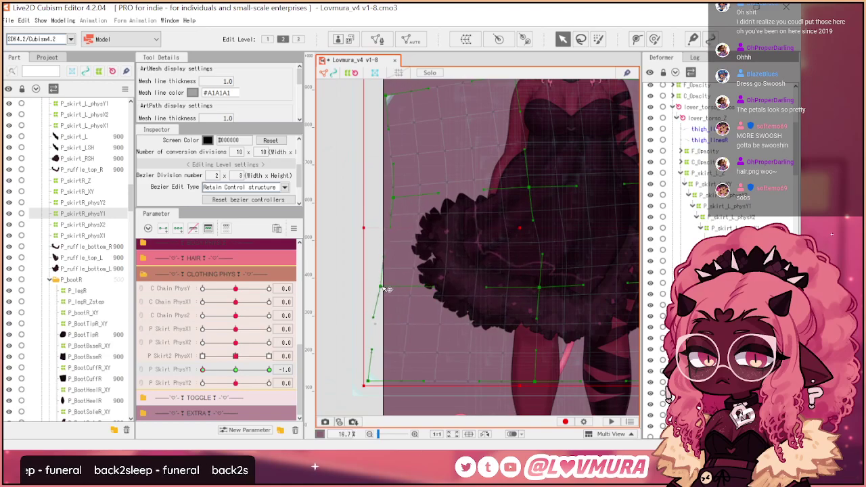
scroll(346, 341, down, 3)
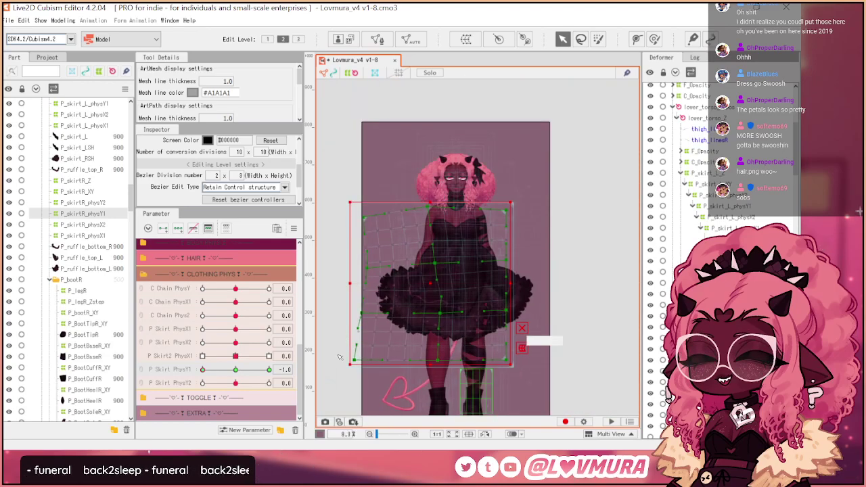
click(235, 370)
drag(235, 369, 172, 368)
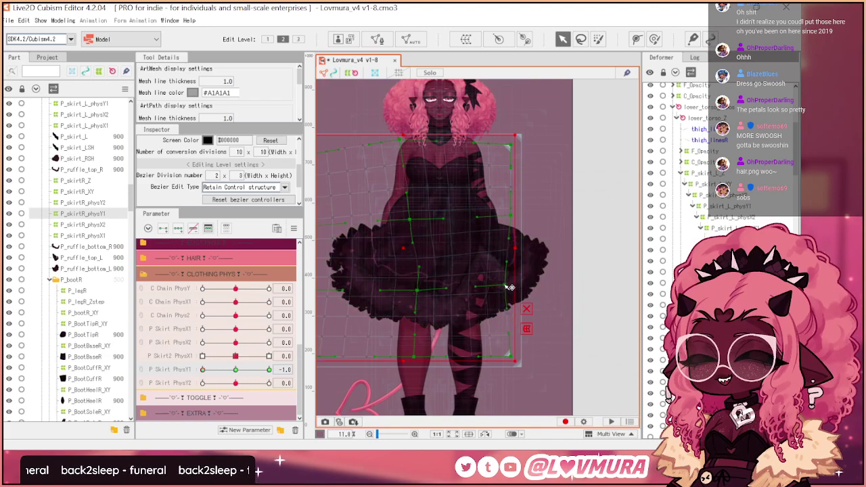
- Shift the lower inner corner and the point above it on P_skirtR_physY1 toward the skirt's centre, checking both PhysY1 extremes
drag(506, 288, 507, 289)
drag(511, 358, 498, 355)
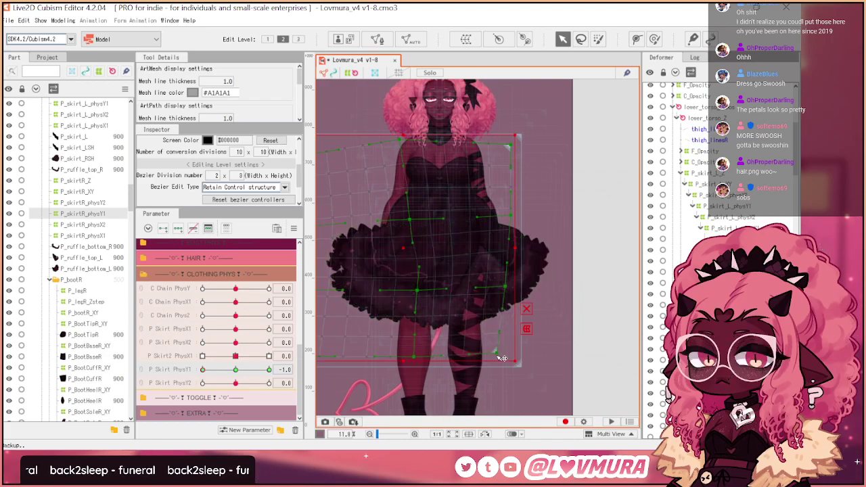
click(235, 369)
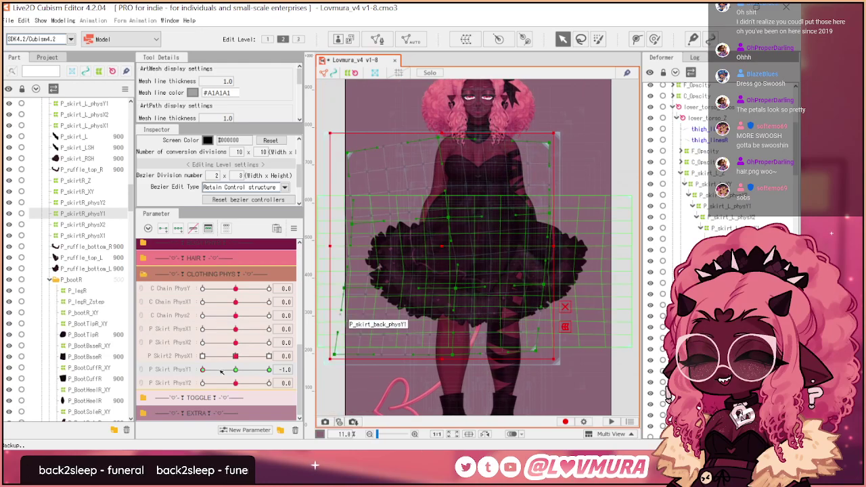
drag(236, 371, 337, 379)
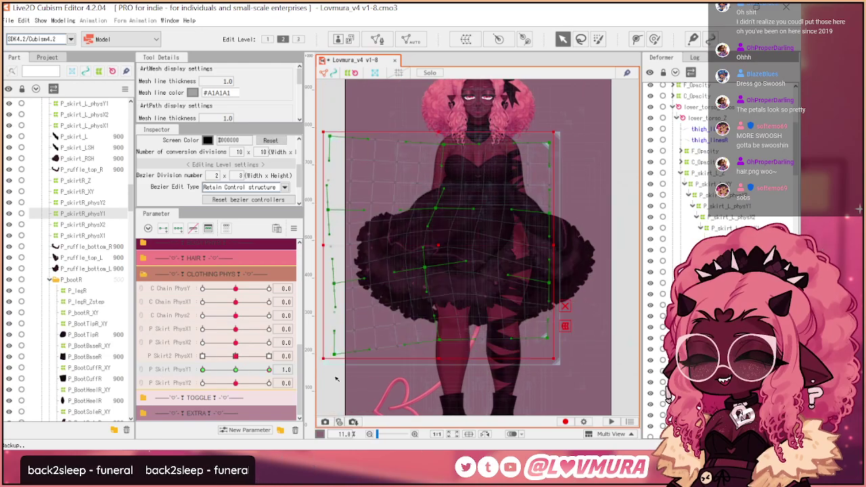
click(202, 370)
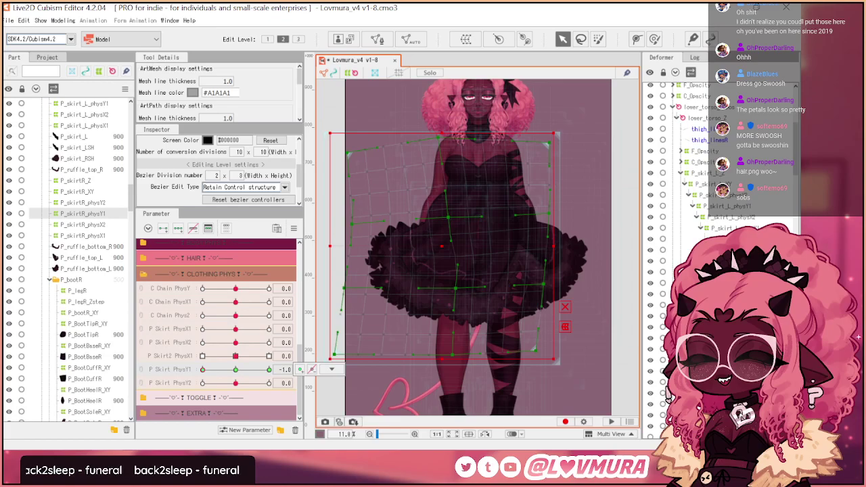
- Select P_skirt_L_physY1 and review its motion across the P Skirt PhysY1 range
click(734, 195)
click(733, 206)
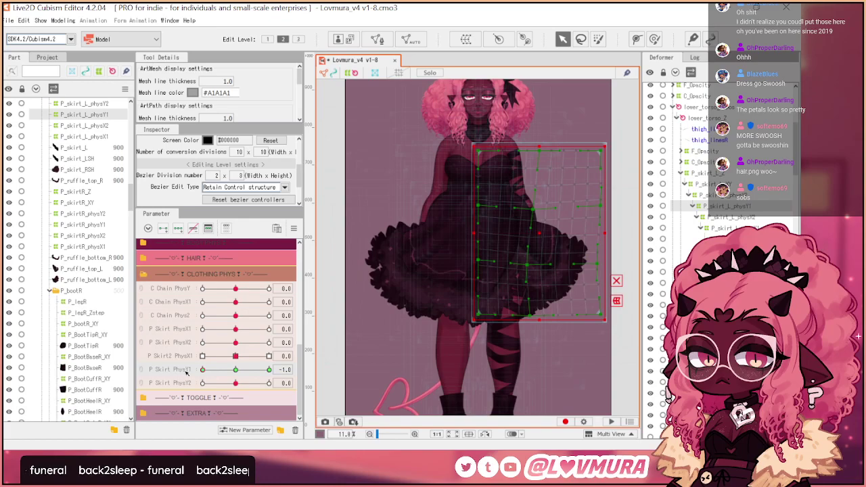
drag(203, 369, 341, 373)
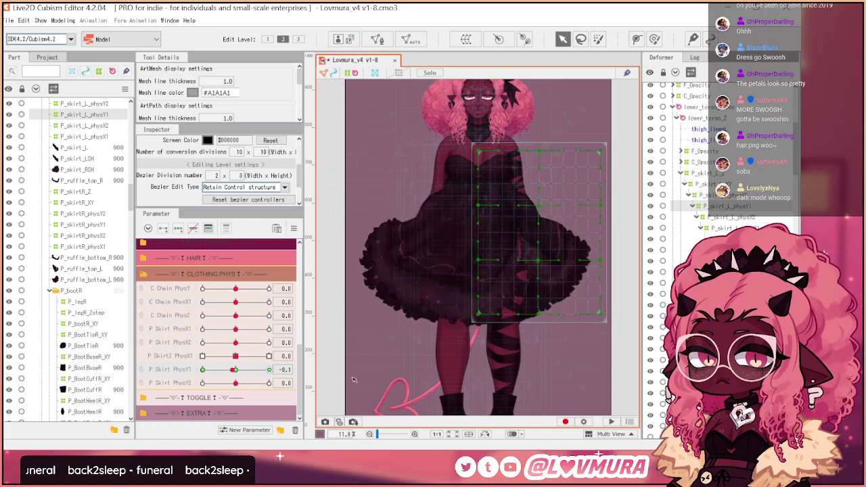
drag(230, 377, 196, 379)
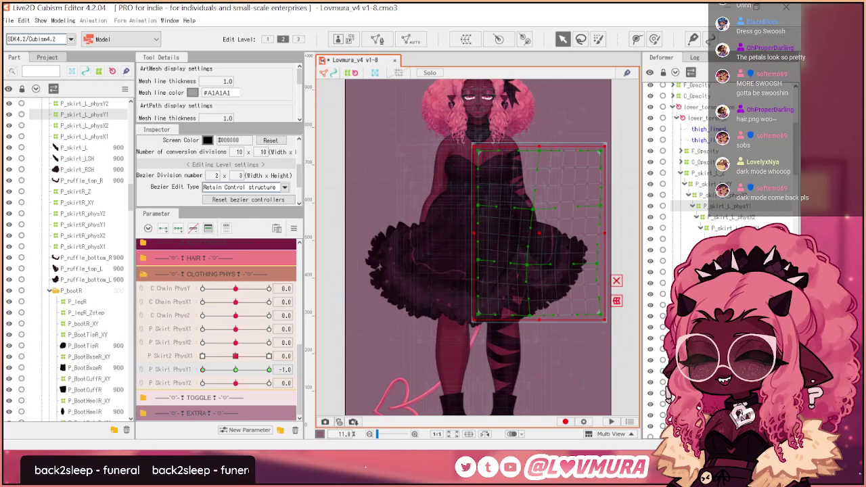
- Pull the outer bottom corner of P_skirtR_physY1 slightly inward at PhysY1 -1.0 and check the motion across the parameter's range
click(703, 316)
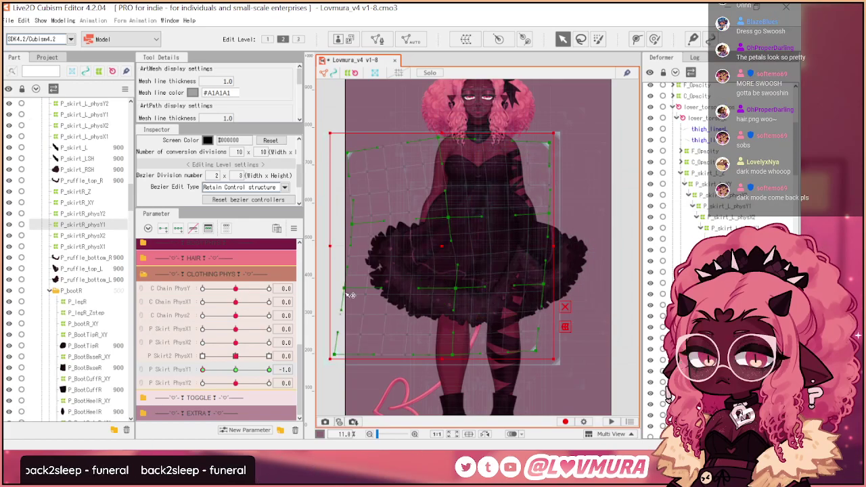
drag(335, 355, 342, 354)
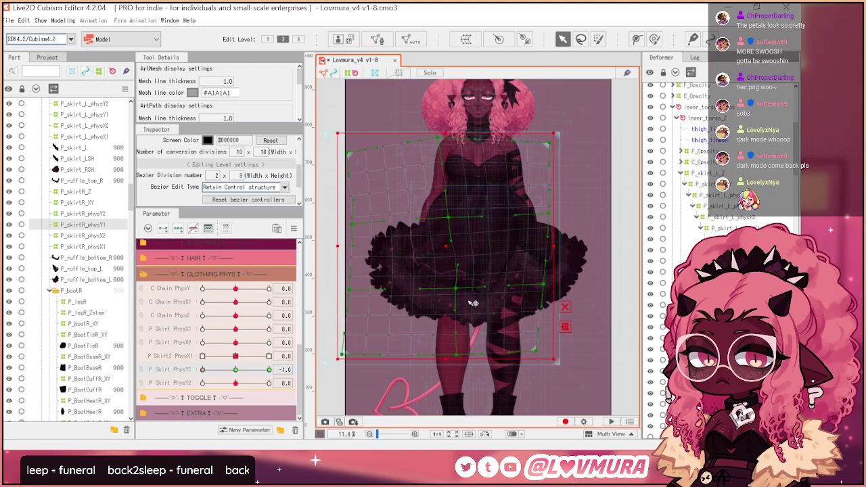
drag(236, 369, 316, 370)
click(235, 369)
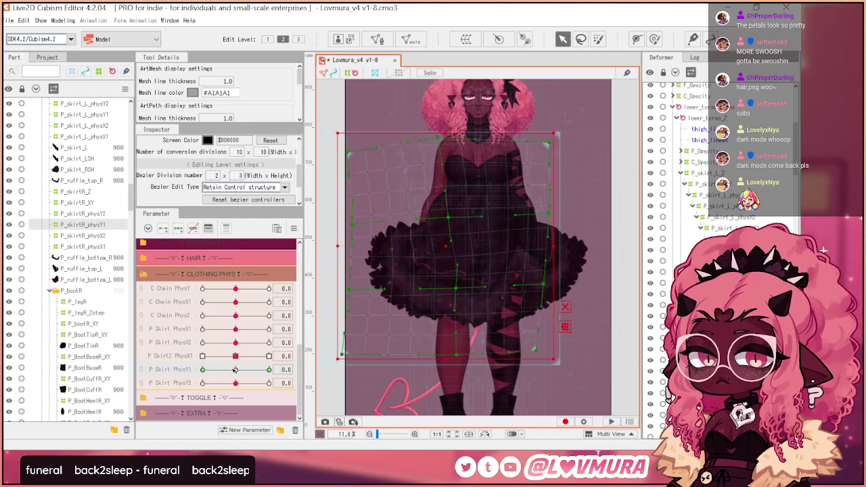
drag(234, 370, 194, 369)
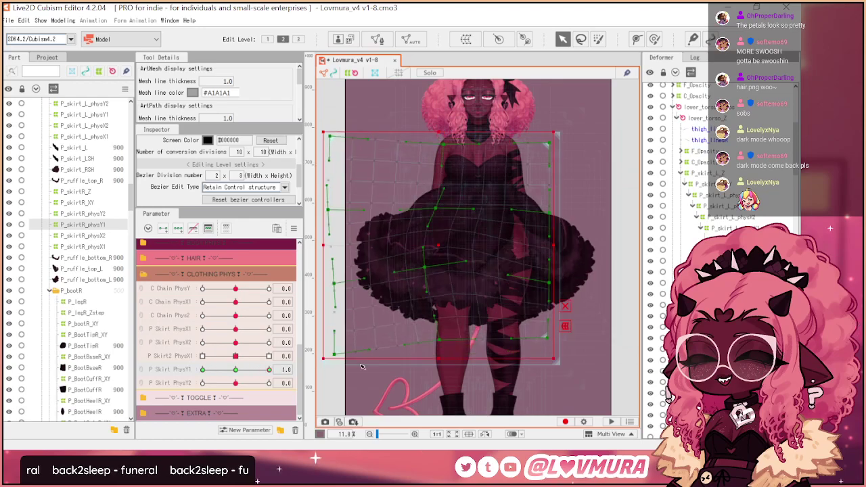
mouse_move(251, 368)
click(332, 370)
click(336, 372)
- Pull the middle control points on both sides of P_skirt_back_physY1 inward at PhysY1 -1.0, testing the motion with the parameter
click(684, 261)
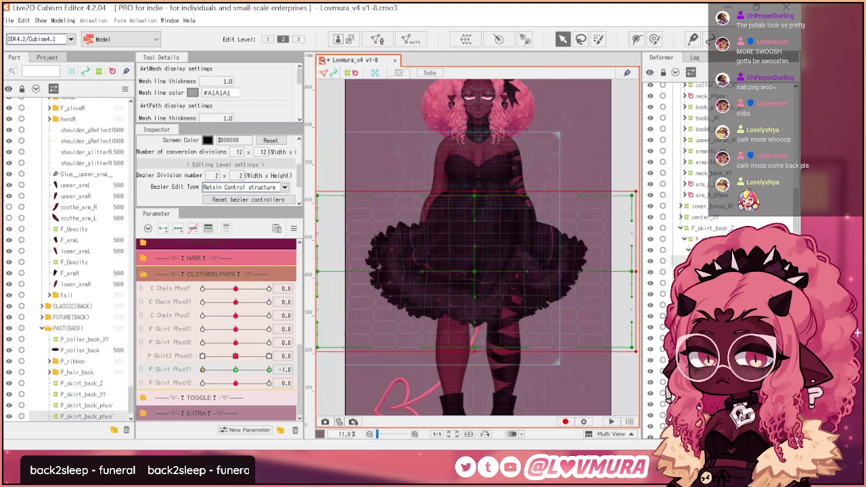
drag(338, 273, 341, 280)
drag(638, 282, 582, 268)
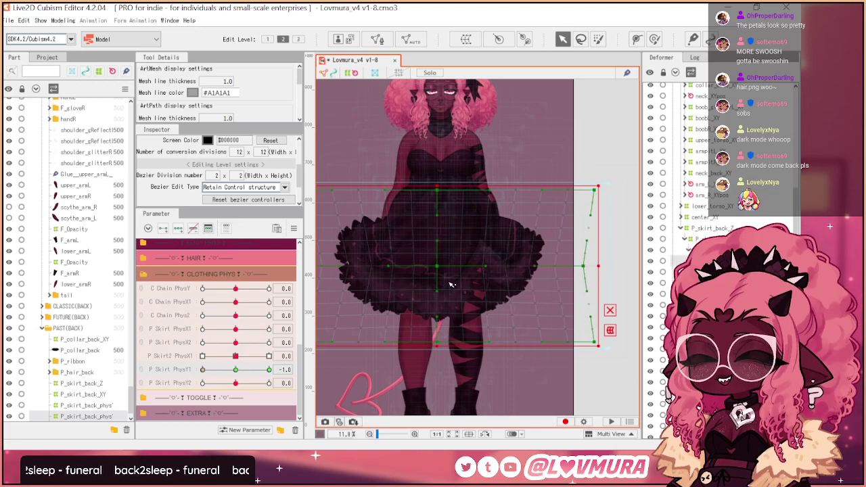
drag(338, 300, 348, 303)
drag(231, 371, 177, 370)
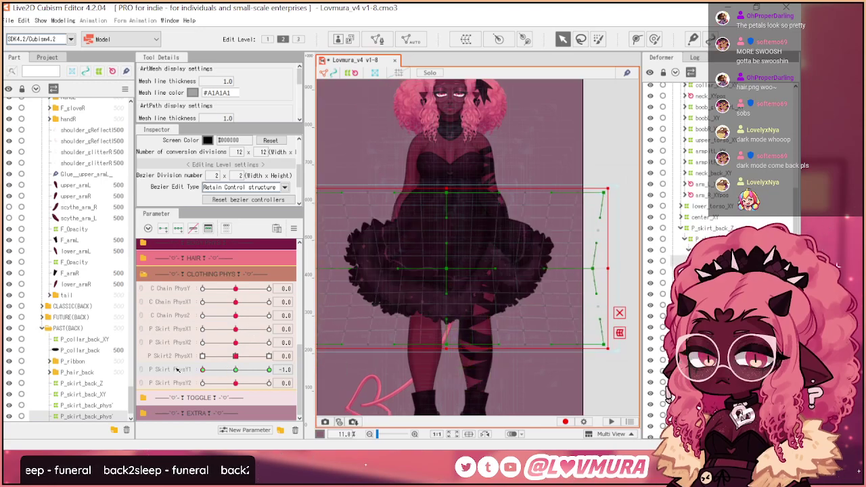
drag(342, 372, 193, 374)
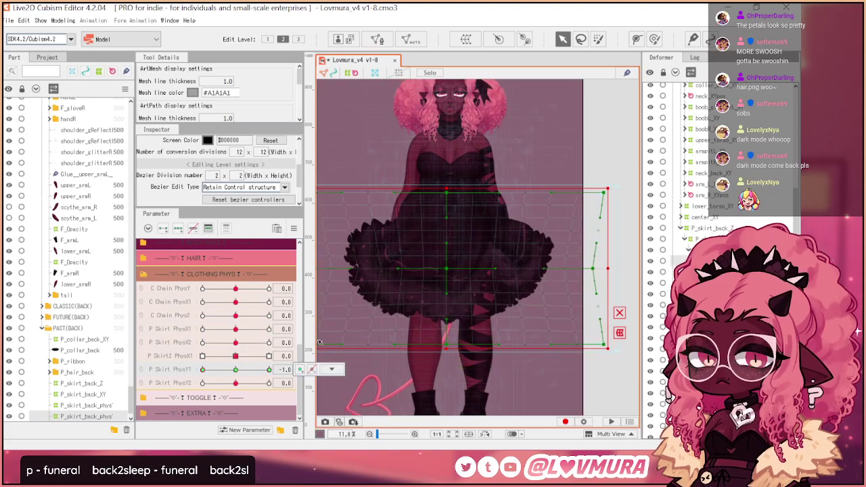
- Move the upper outer corner of P_skirt_back_physY1 on the skirt's R side inward and down at PhysY1 -1.0, checking it against neutral
drag(439, 275, 492, 280)
drag(345, 198, 355, 204)
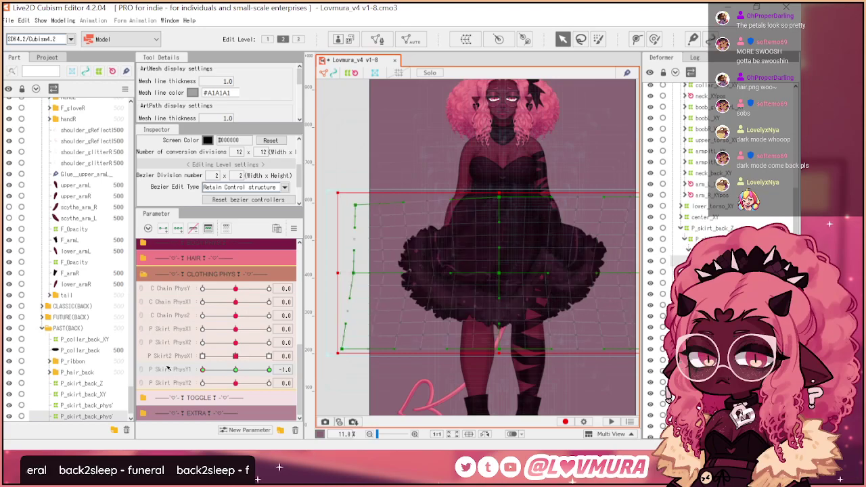
click(269, 369)
drag(269, 370, 188, 369)
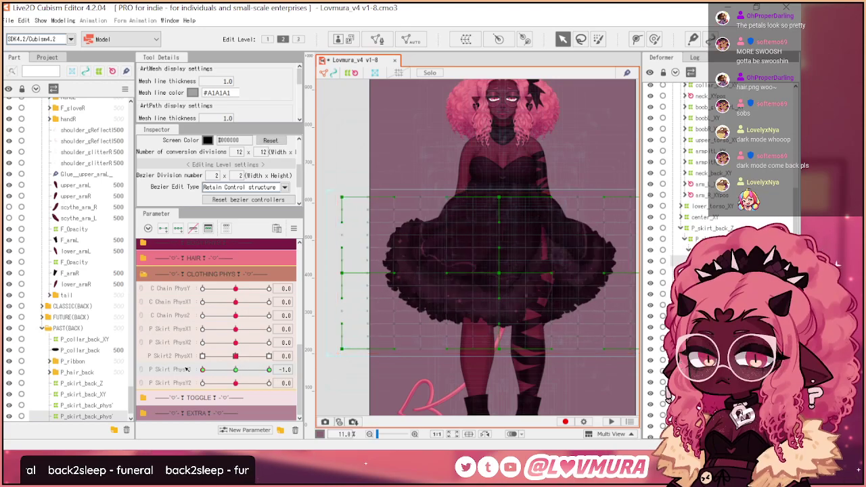
click(236, 369)
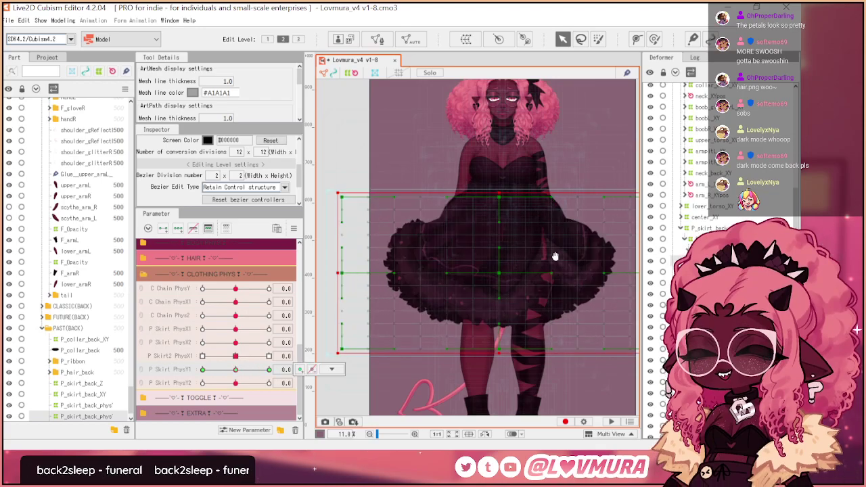
- Check the model preview and parameter list in the Physics/Scene Blending Settings, and close the window
drag(558, 256, 521, 245)
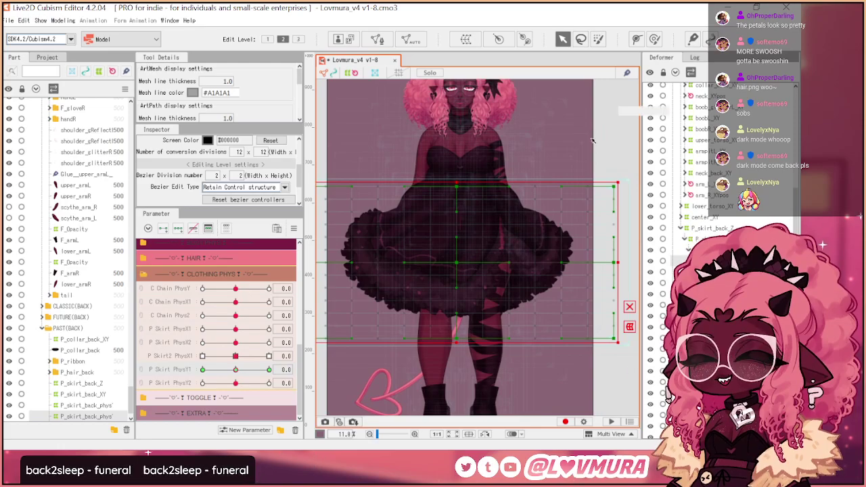
click(616, 142)
click(63, 20)
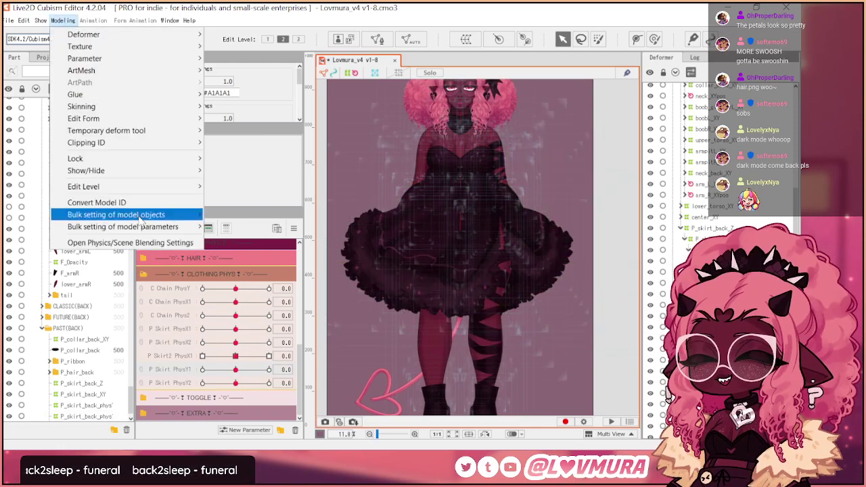
key(Return)
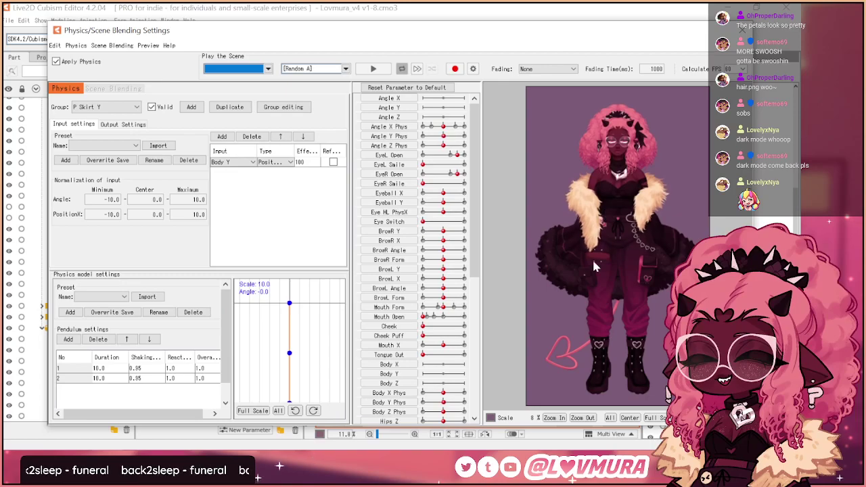
scroll(450, 377, down, 5)
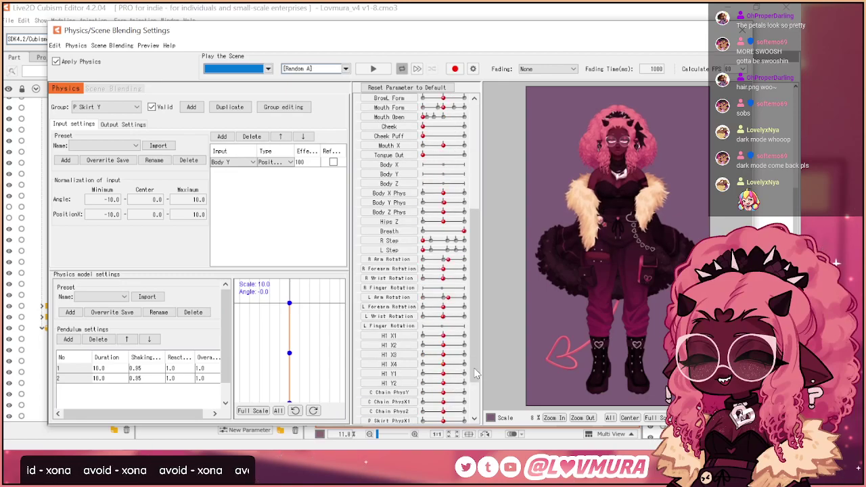
scroll(413, 257, down, 3)
click(742, 29)
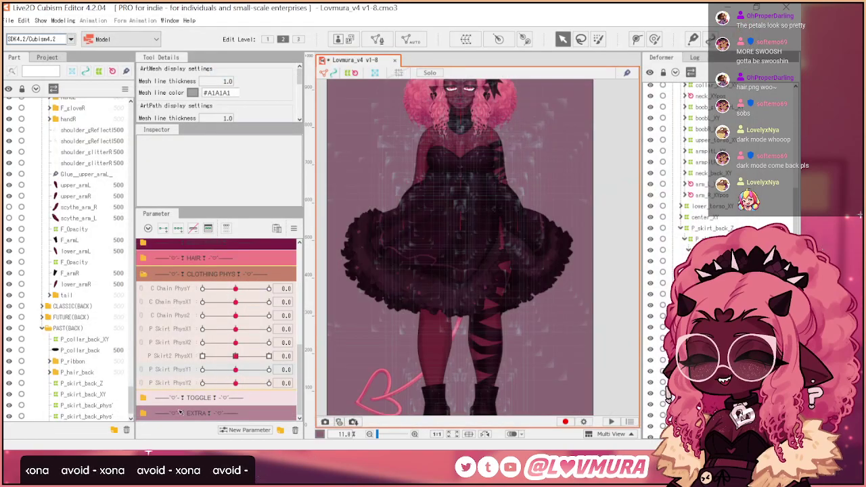
- Expand the Toggle parameter group and edit the default value of the Future Outfit parameter
click(148, 398)
right_click(203, 385)
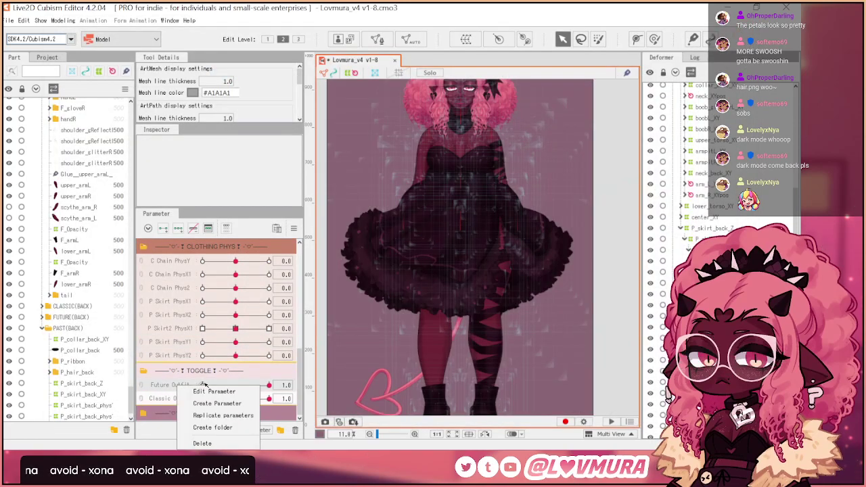
click(207, 393)
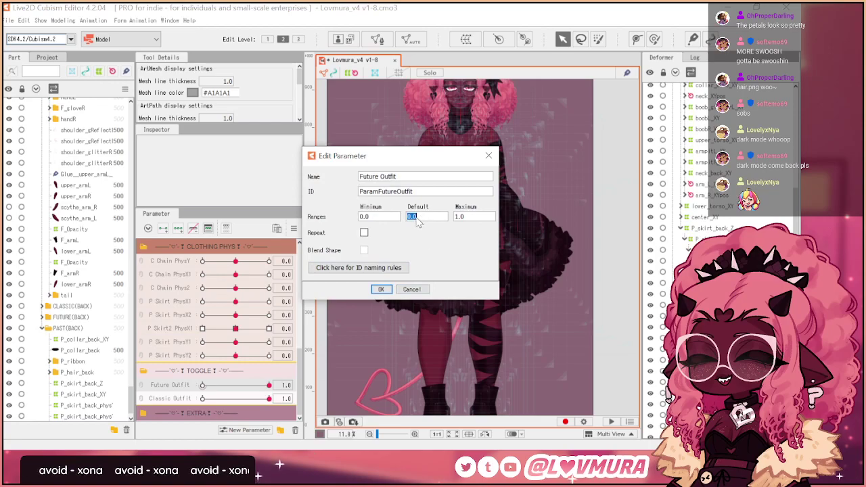
click(381, 290)
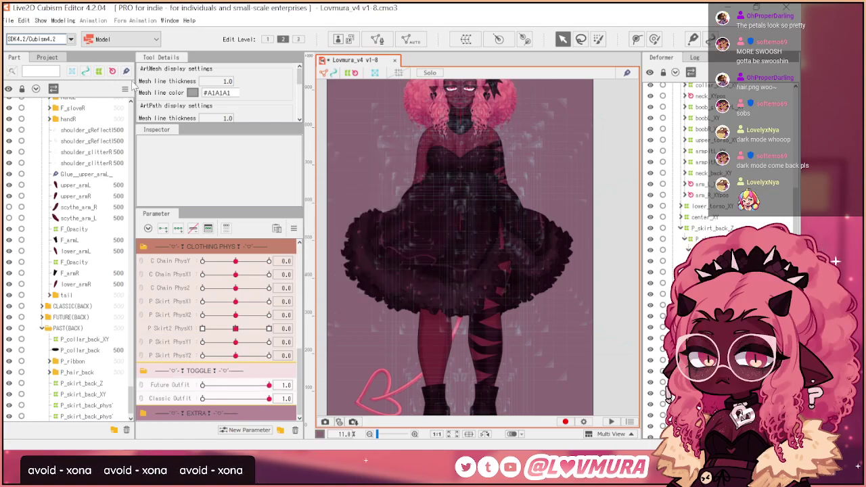
- Open the Physics/Scene Blending Settings and swing the enlarged model preview to test the P Skirt Y physics
click(62, 20)
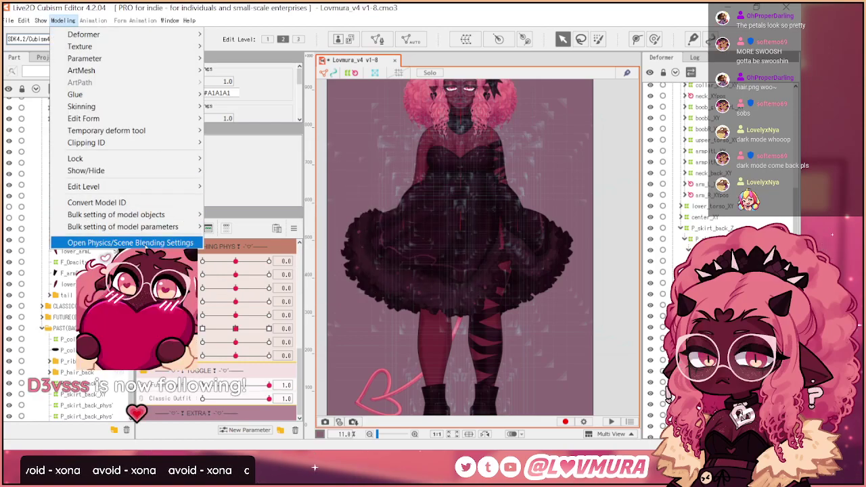
click(122, 188)
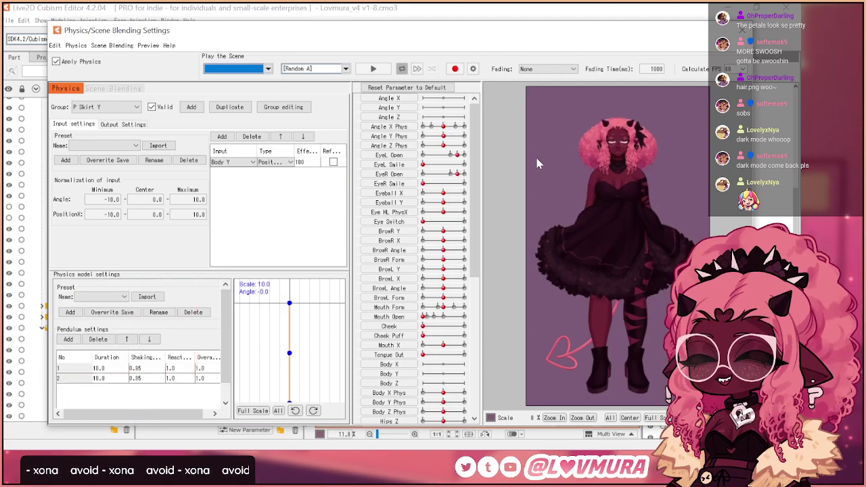
scroll(623, 222, up, 2)
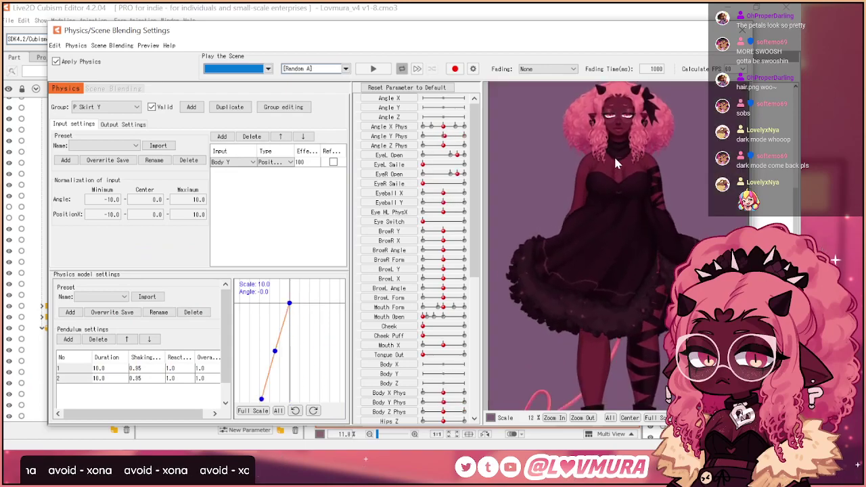
drag(609, 205, 586, 263)
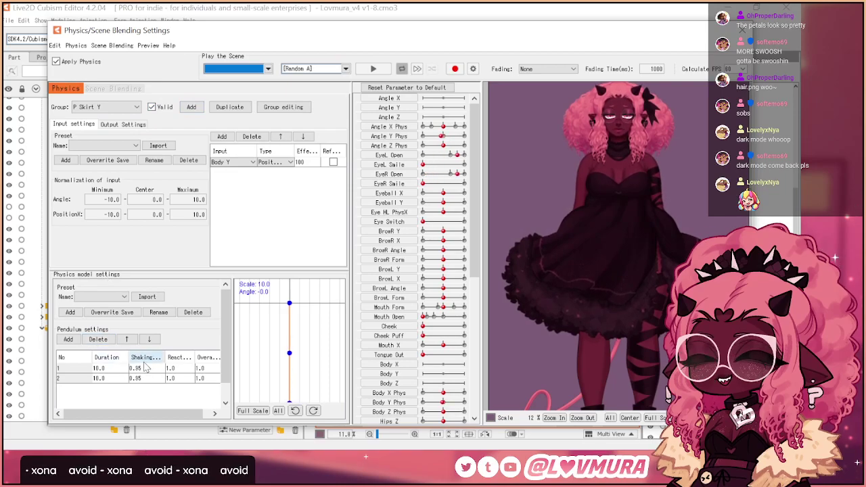
- Set the Shaking, Reaction and Overall values of all P Skirt Y pendulum rows to 0.9, testing the swing in between
click(165, 371)
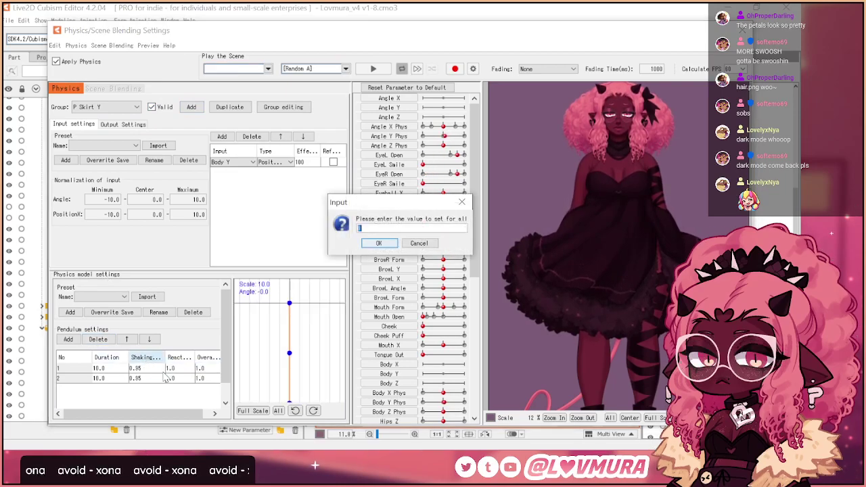
text(0.9)
key(Return)
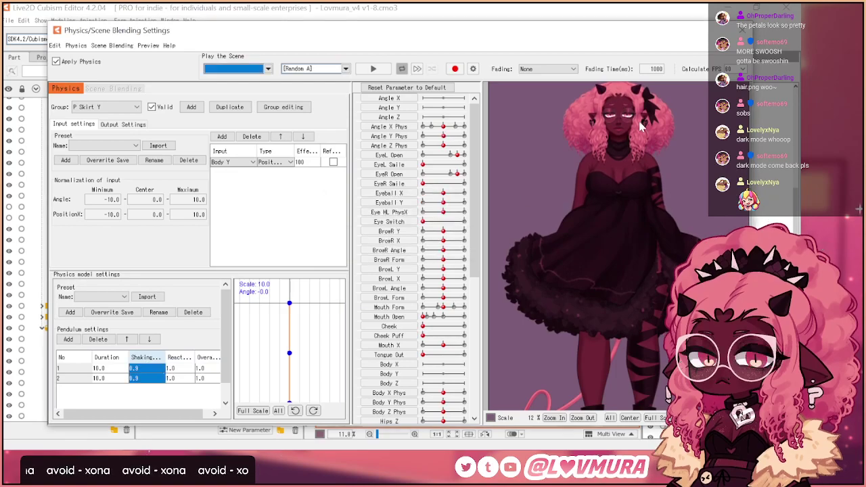
drag(646, 204, 596, 199)
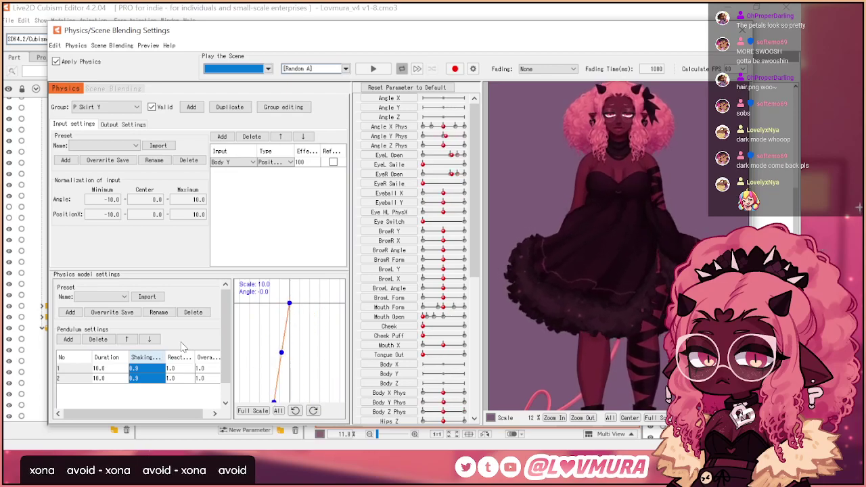
click(189, 365)
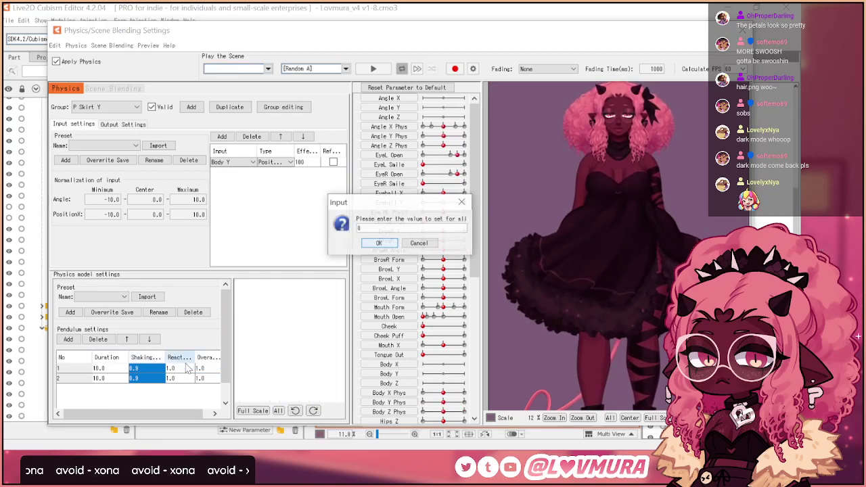
key(Return)
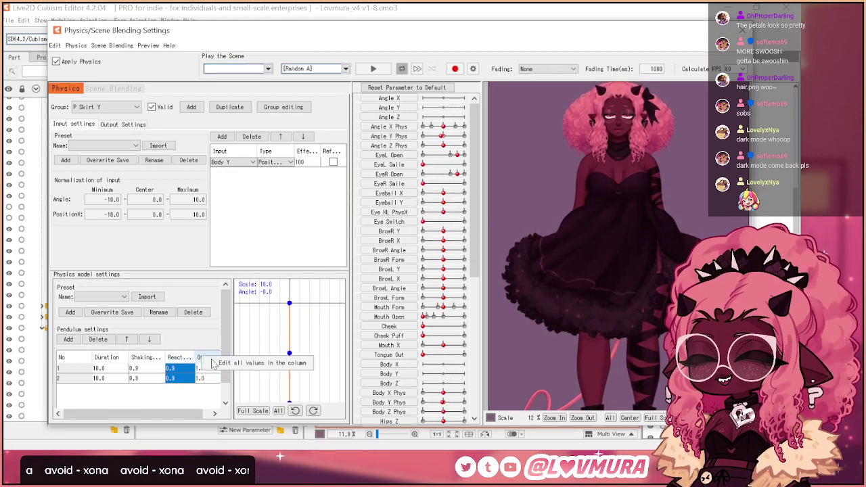
click(211, 360)
text(.9)
key(Return)
- Swing the model preview in several directions and examine the skirt and hem motion, both close up and at full body
drag(586, 253, 574, 355)
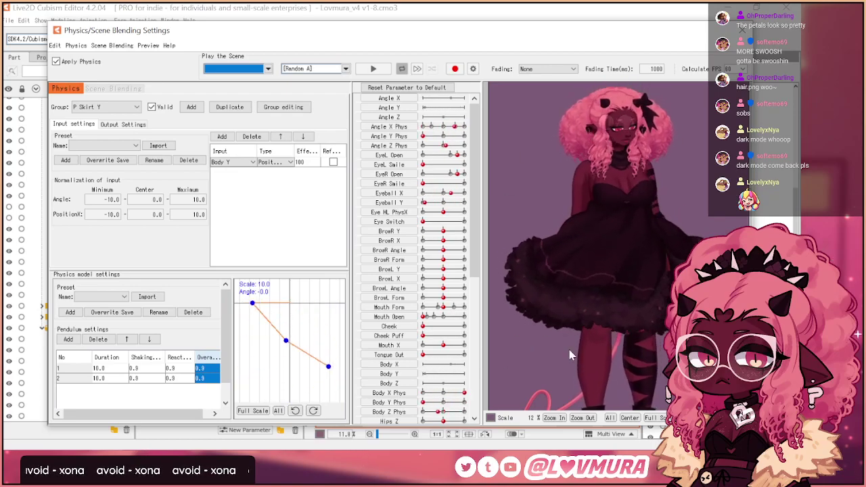
drag(608, 258, 547, 236)
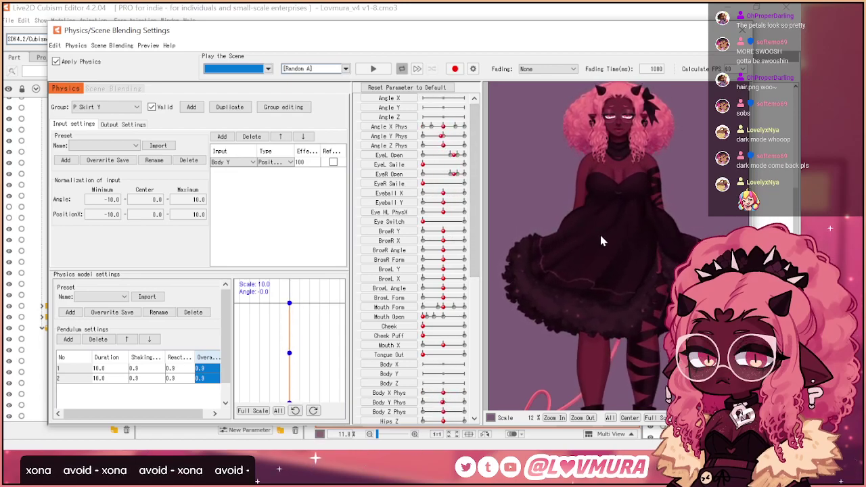
drag(595, 219, 625, 221)
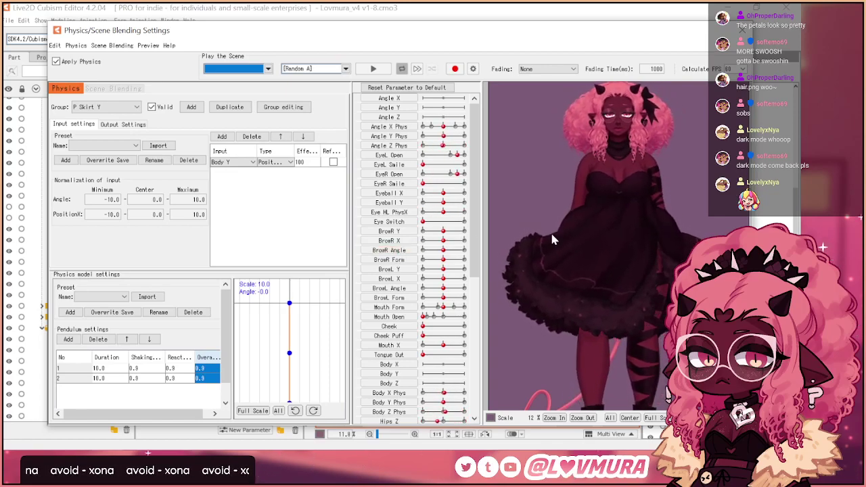
drag(613, 270, 659, 212)
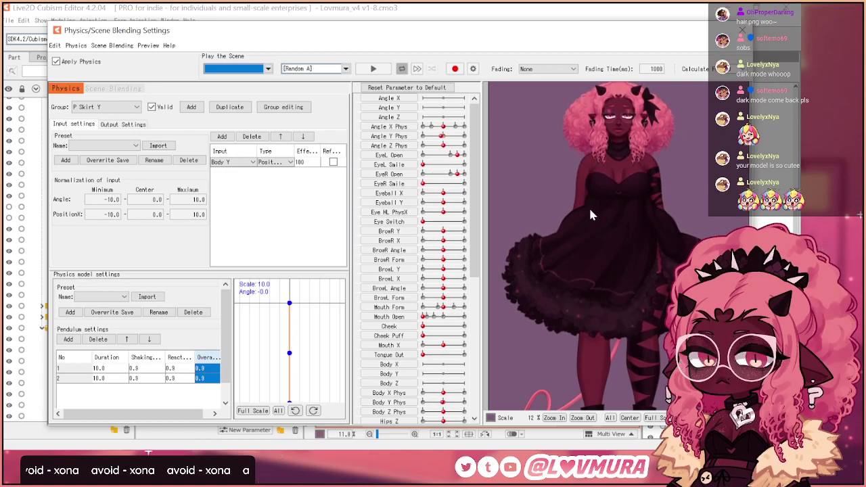
mouse_move(589, 209)
mouse_down()
mouse_move(614, 313)
mouse_move(610, 207)
mouse_move(589, 334)
mouse_move(597, 184)
mouse_move(590, 203)
mouse_up()
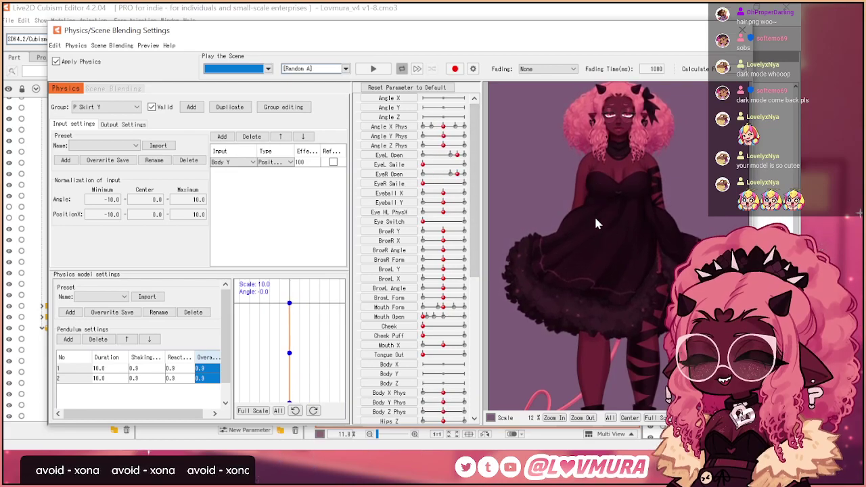
drag(609, 294, 669, 287)
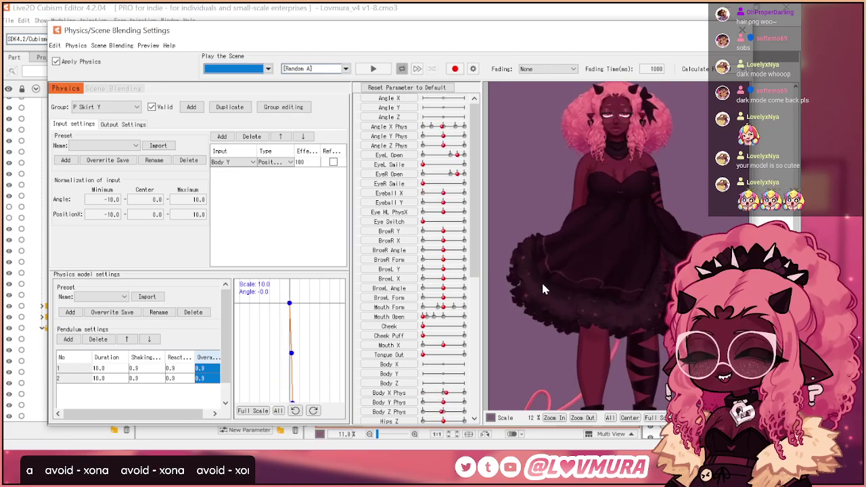
scroll(541, 281, up, 3)
scroll(590, 273, up, 1)
drag(533, 283, 618, 313)
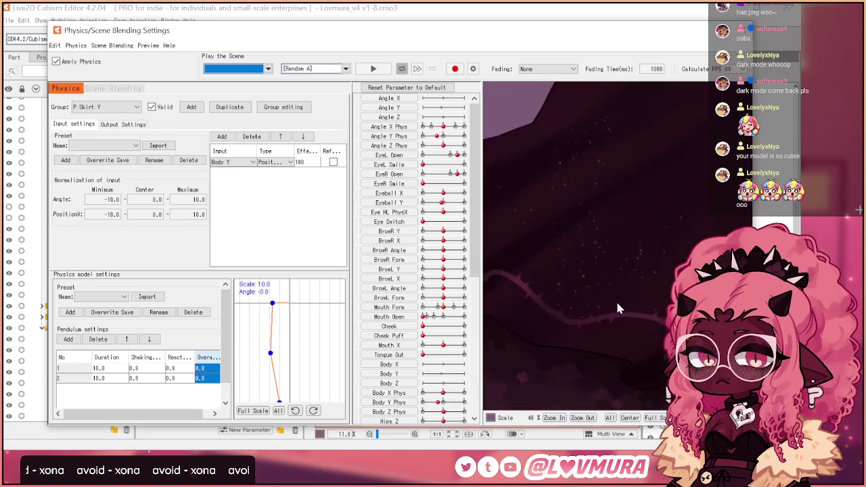
scroll(545, 255, down, 6)
scroll(546, 255, up, 2)
drag(580, 240, 676, 256)
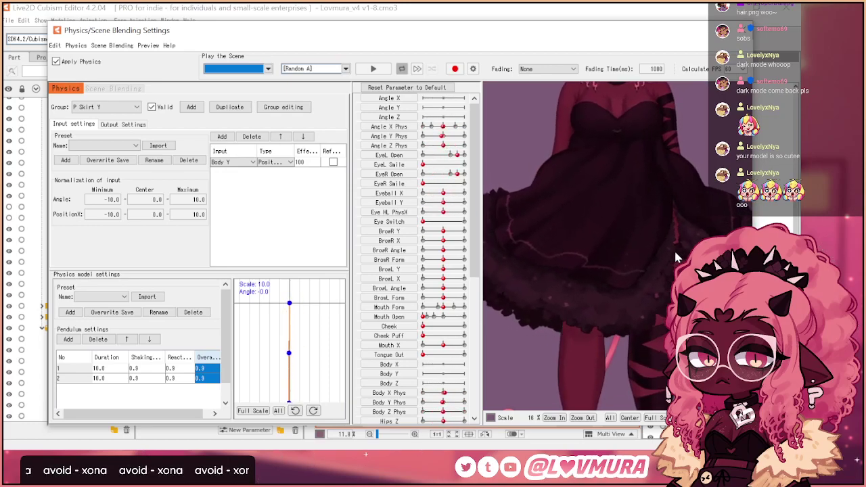
scroll(629, 280, down, 2)
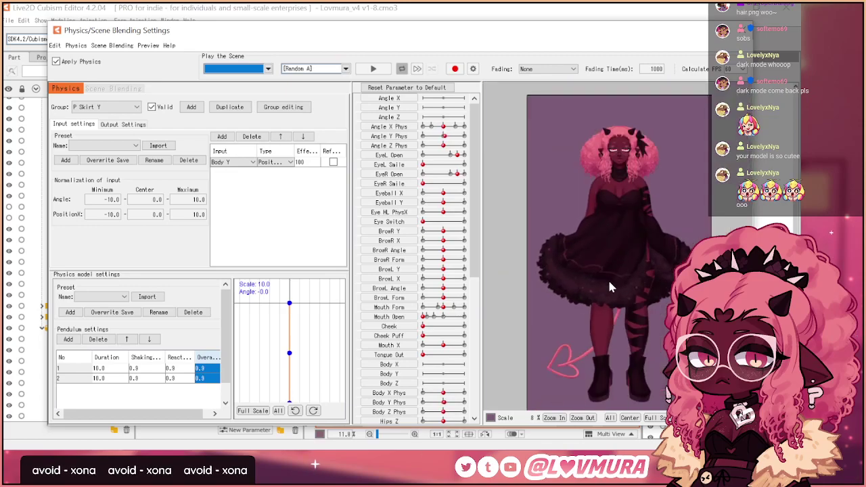
drag(627, 199, 596, 332)
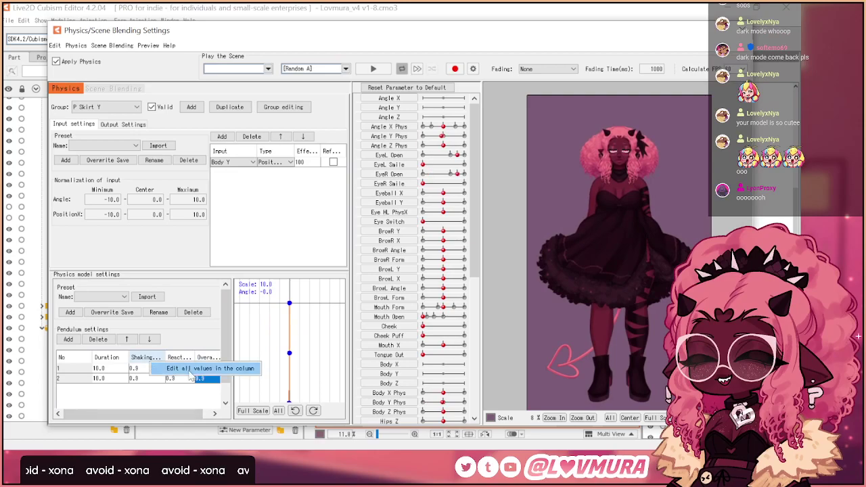
- Try 0.85 for the Shaking, Reaction and Overall values of all P Skirt Y pendulum rows, checking the model preview
click(152, 363)
text(.)
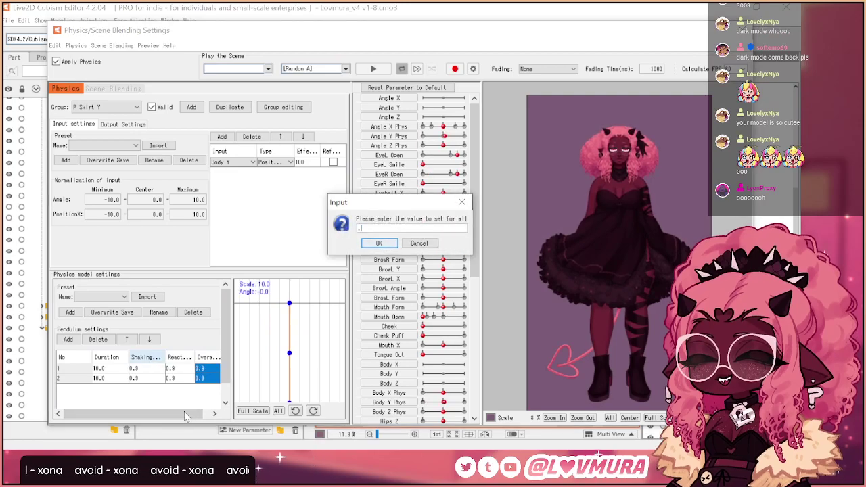
text(85)
click(384, 244)
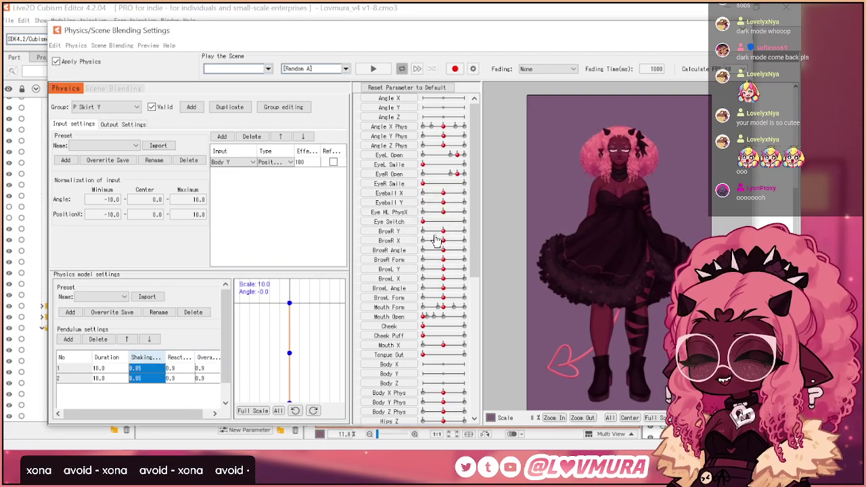
scroll(634, 239, up, 2)
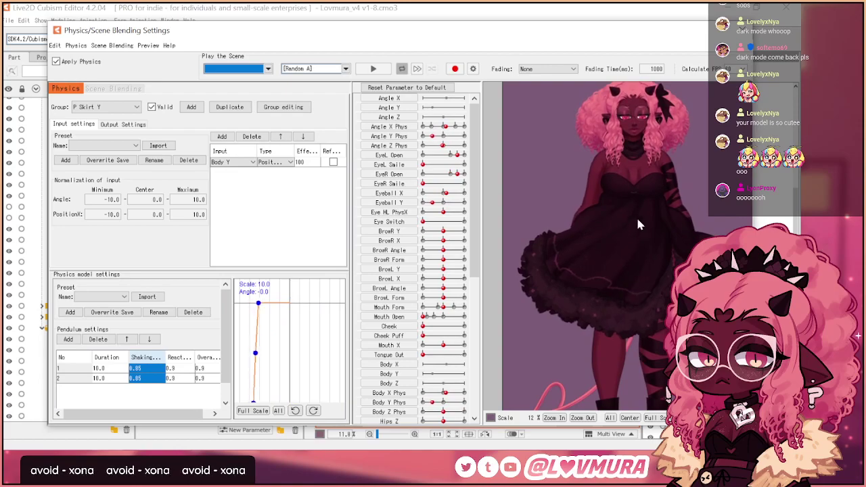
right_click(177, 355)
click(196, 359)
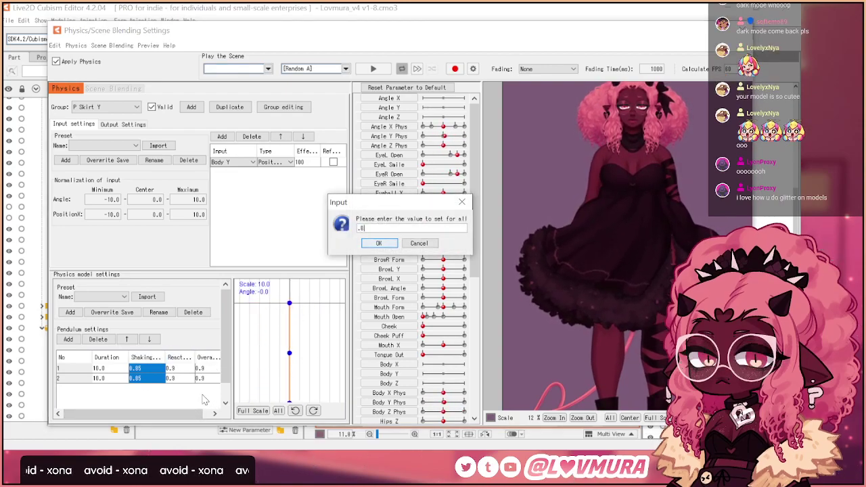
key(Return)
click(226, 364)
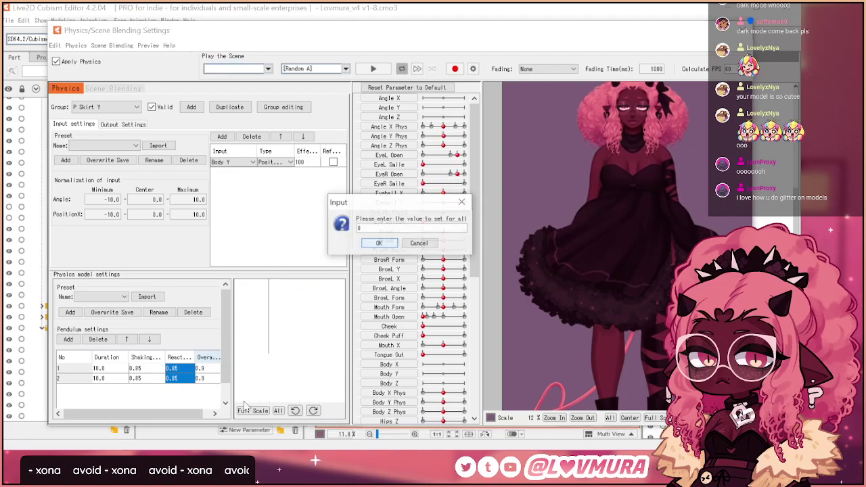
text(.85)
key(Return)
- Examine the dress, bodice and hair motion in the swinging model preview at different magnifications, and close the physics settings
drag(587, 309, 629, 151)
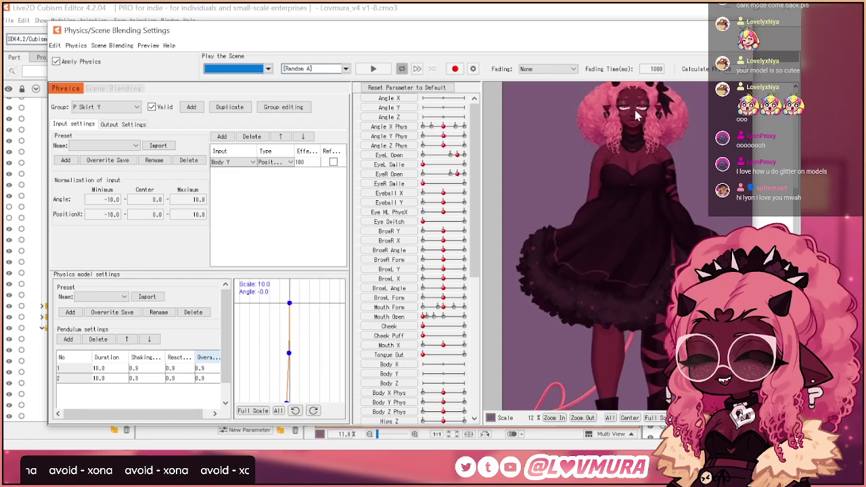
scroll(633, 113, up, 6)
drag(634, 185, 609, 298)
scroll(621, 288, down, 3)
scroll(618, 196, up, 6)
drag(617, 203, 605, 371)
drag(758, 374, 631, 192)
scroll(626, 166, down, 5)
scroll(606, 288, up, 3)
drag(665, 229, 592, 202)
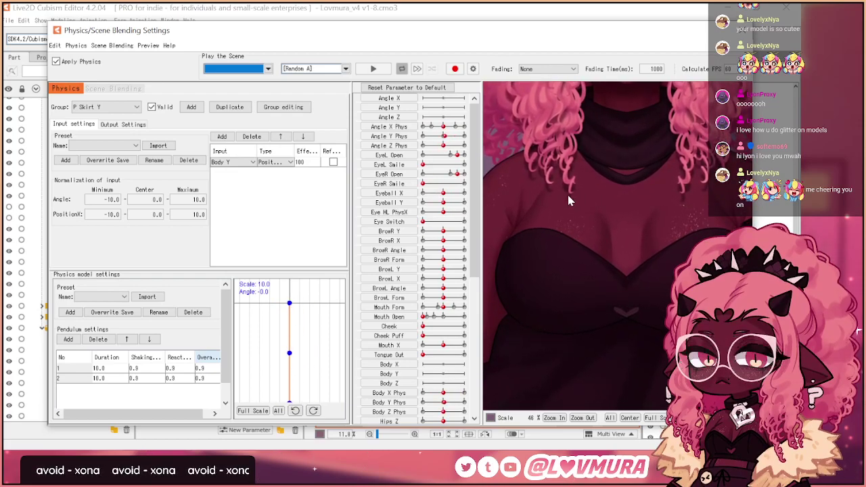
scroll(579, 183, down, 5)
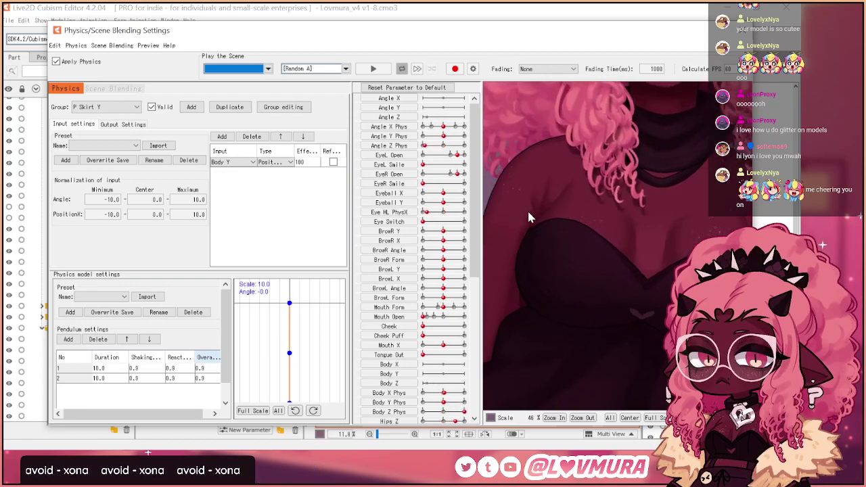
drag(643, 196, 636, 150)
click(742, 30)
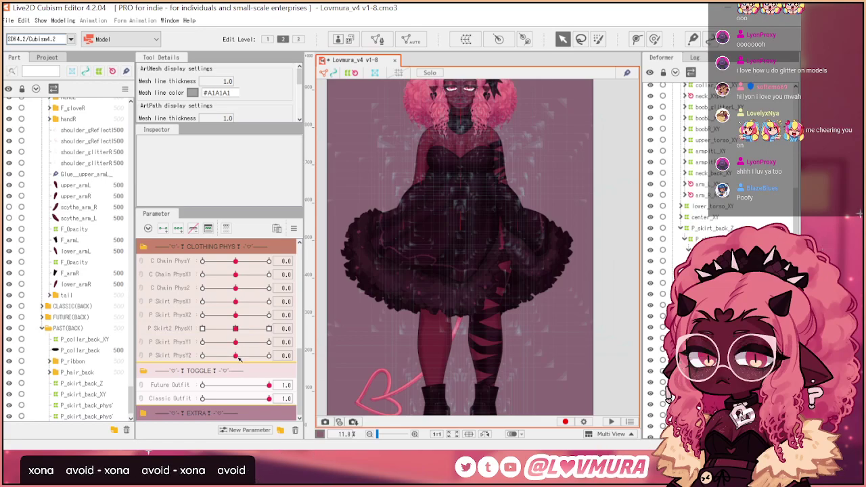
- Select the P_skirt_back_physY2 warp deformer and set P Skirt PhysY2 to -1.0 to check the back skirt's motion
click(419, 314)
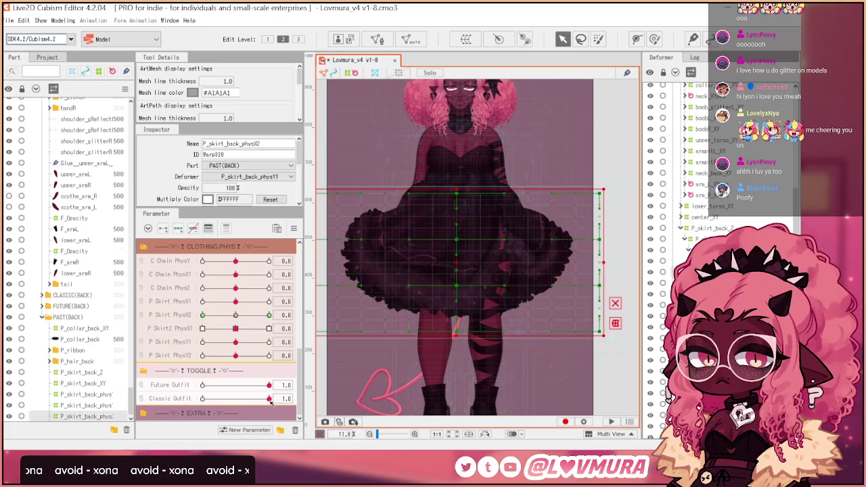
drag(234, 316, 235, 316)
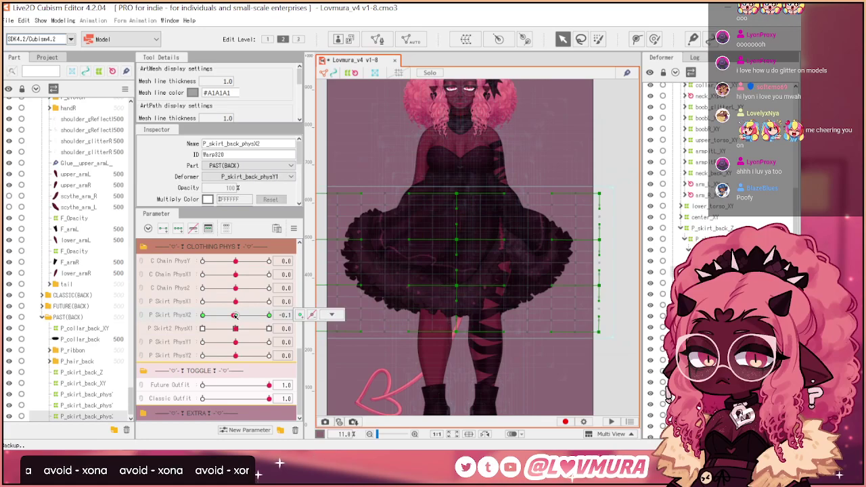
click(455, 330)
drag(236, 356, 180, 359)
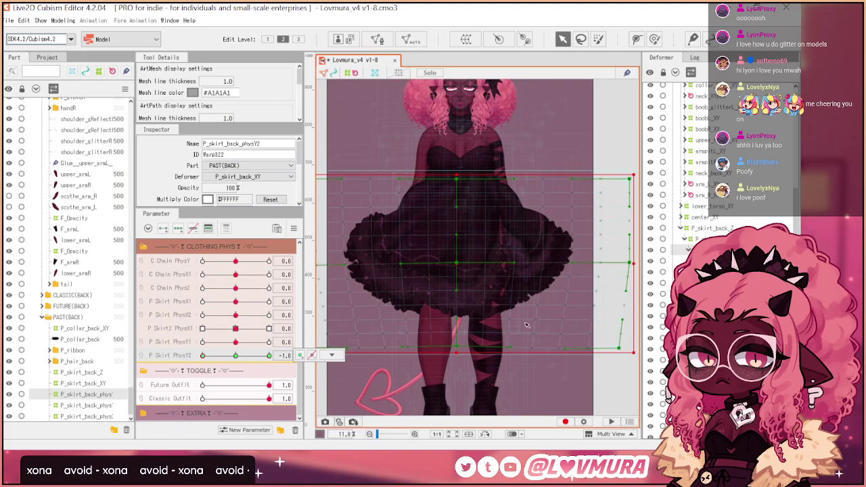
- Shift the bottom middle control point of P_skirtR_physY2 slightly toward the skirt's R side at PhysY2 -1.0, testing with the parameter
scroll(741, 201, up, 5)
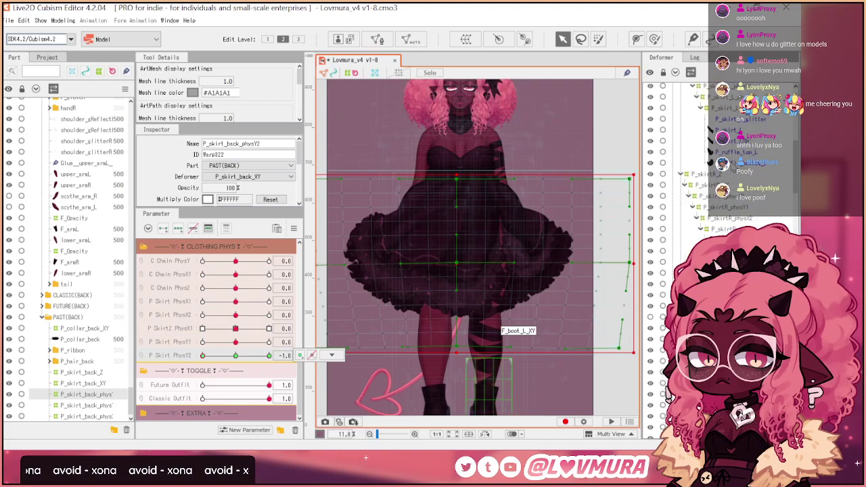
click(725, 200)
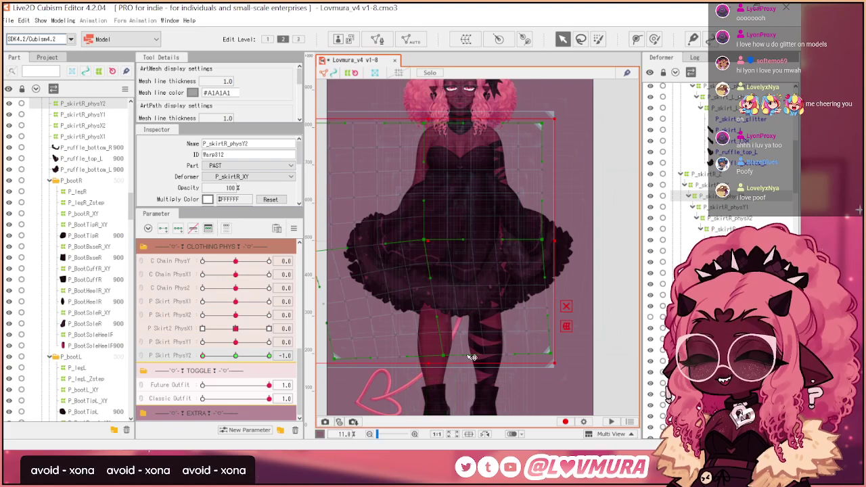
drag(448, 354, 440, 357)
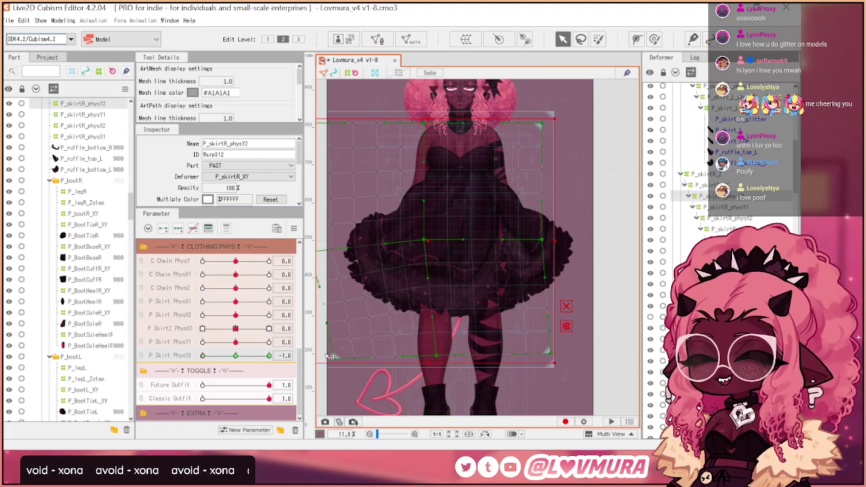
drag(245, 353, 353, 374)
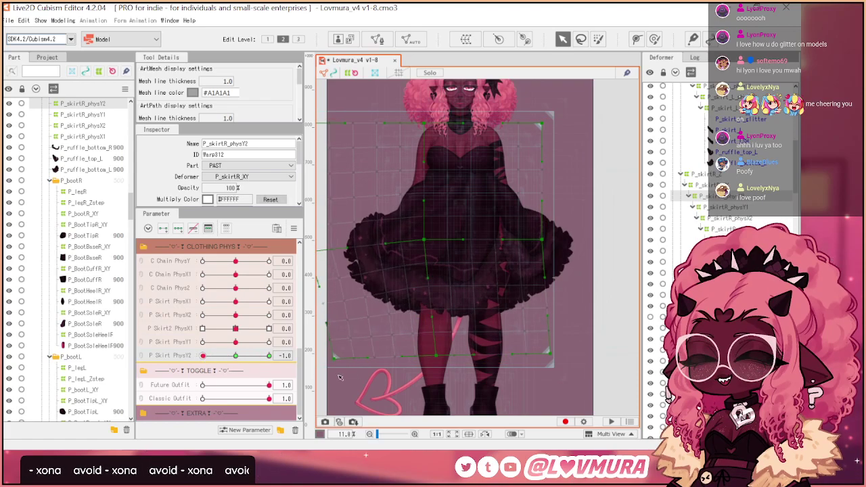
- Raise the outer middle and bottom corner control points of P_skirtR_physY2 at P Skirt PhysY2 1.0, testing the skirt's motion with the parameter
drag(501, 304, 568, 313)
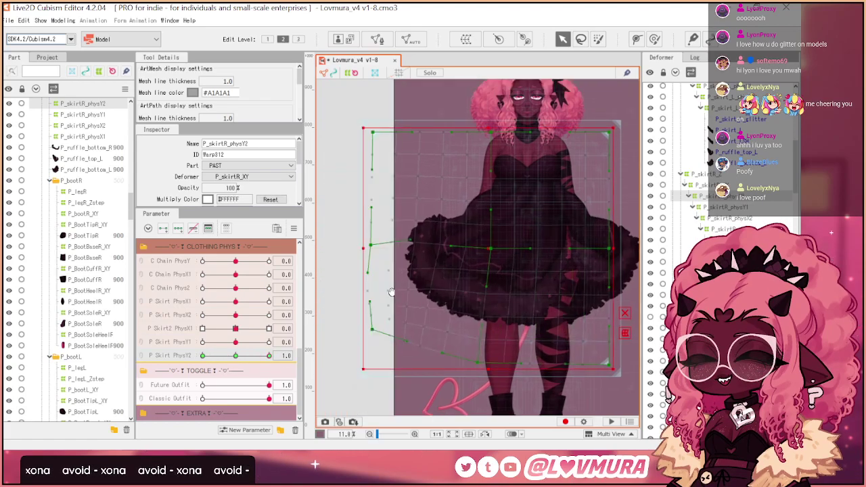
drag(372, 250, 371, 236)
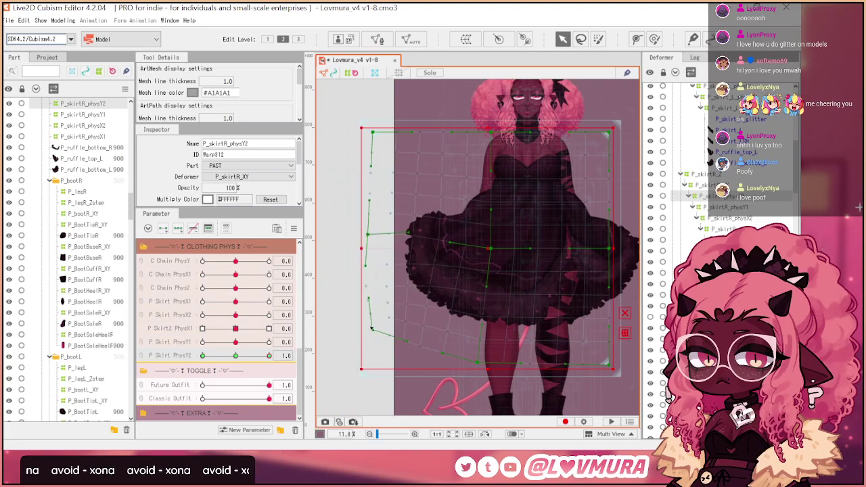
drag(372, 328, 359, 303)
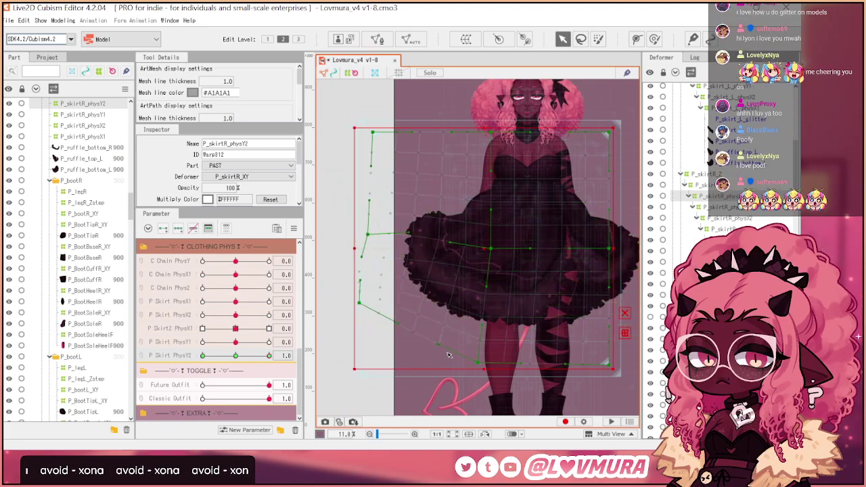
drag(412, 343, 400, 334)
drag(586, 331, 547, 328)
click(237, 356)
click(269, 356)
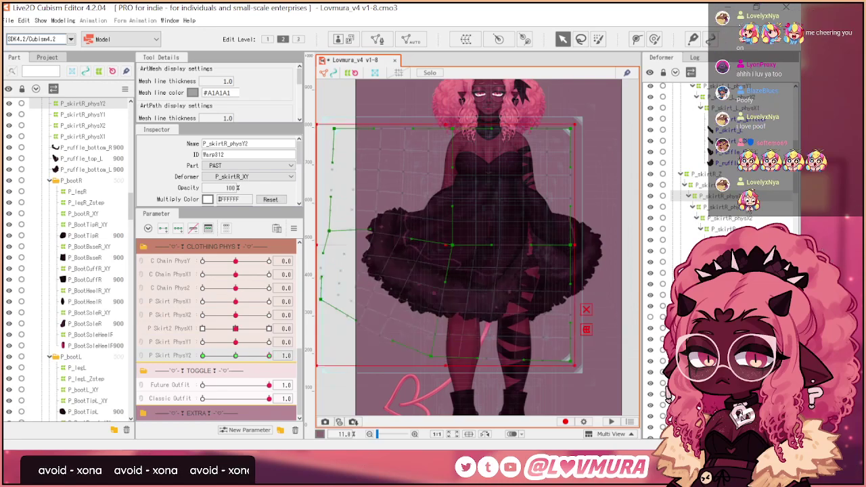
scroll(737, 211, up, 1)
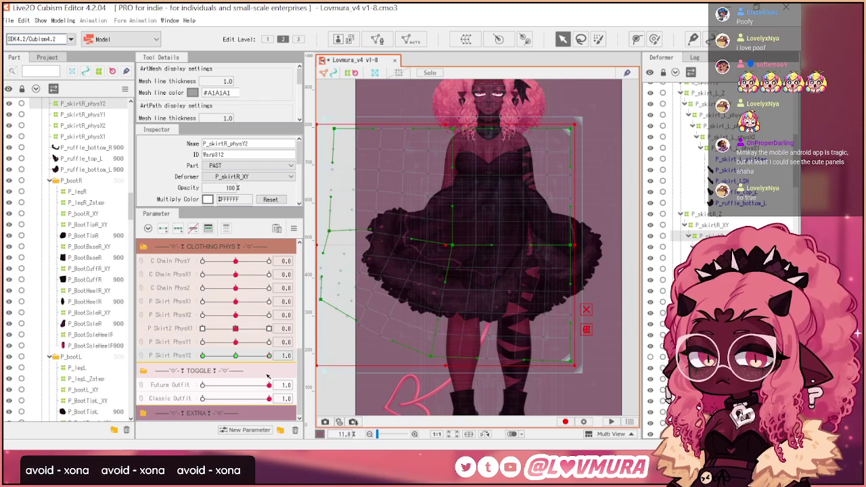
- Shift the outer middle and lower control points of P_skirtR_physY2 slightly down and inward at PhysY2 -1.0, testing with the parameter
drag(269, 355, 327, 350)
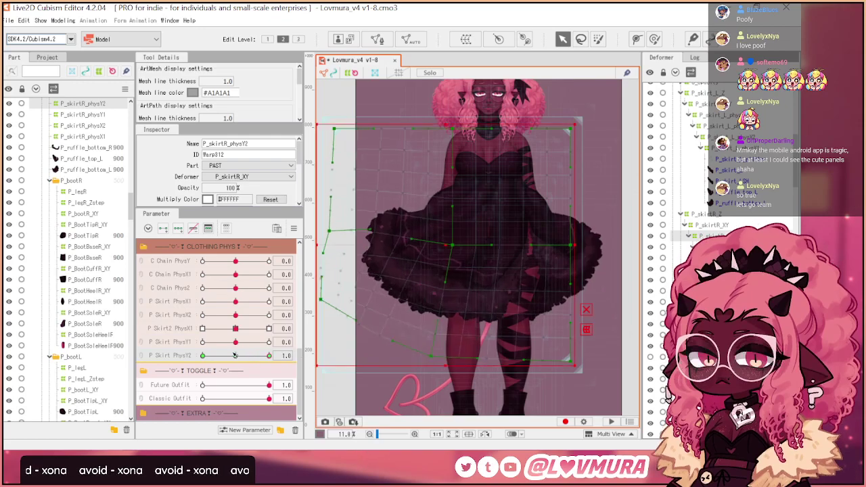
drag(235, 355, 202, 356)
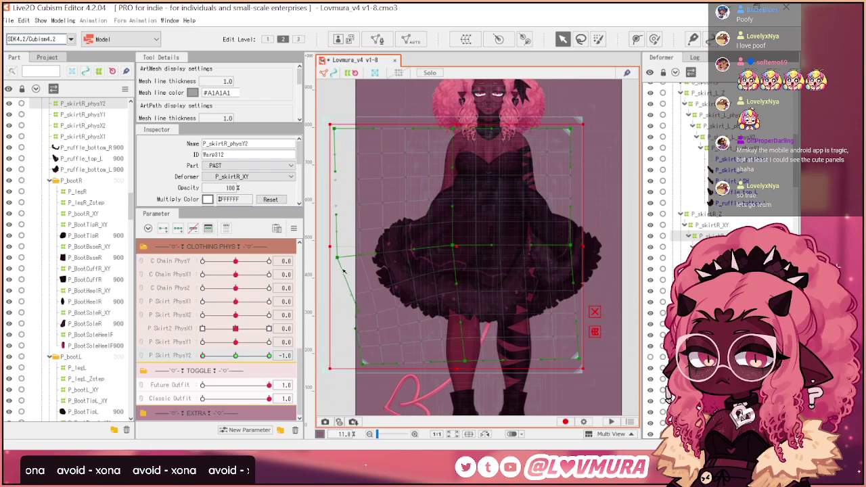
drag(344, 272, 347, 269)
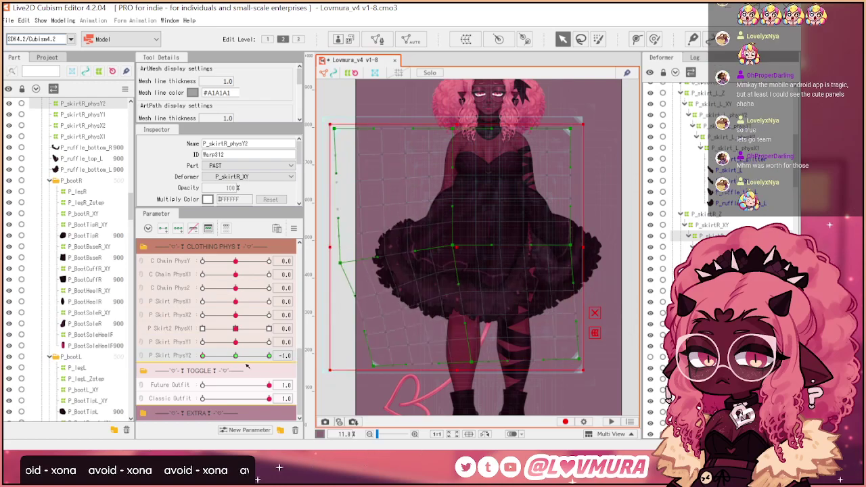
drag(237, 356, 354, 361)
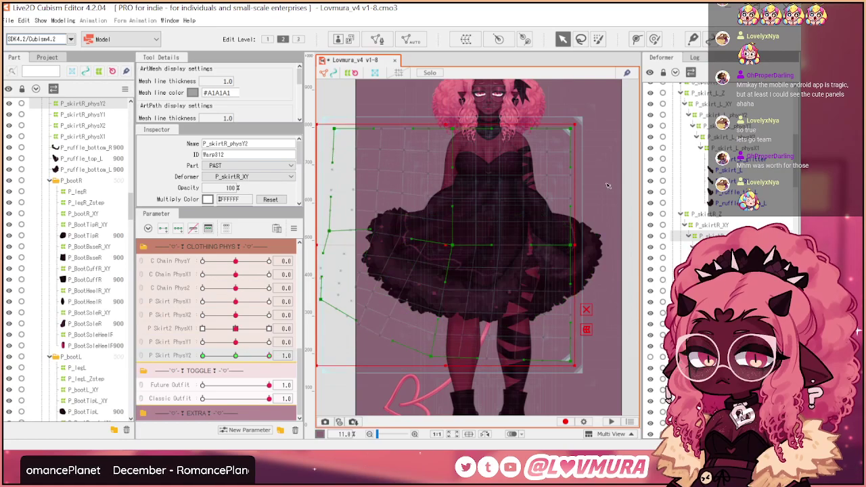
- Select the P_skirt_L_physY2 warp deformer and swing its outer edge and bottom corner upward and outward at PhysY2 1.0
scroll(732, 175, up, 2)
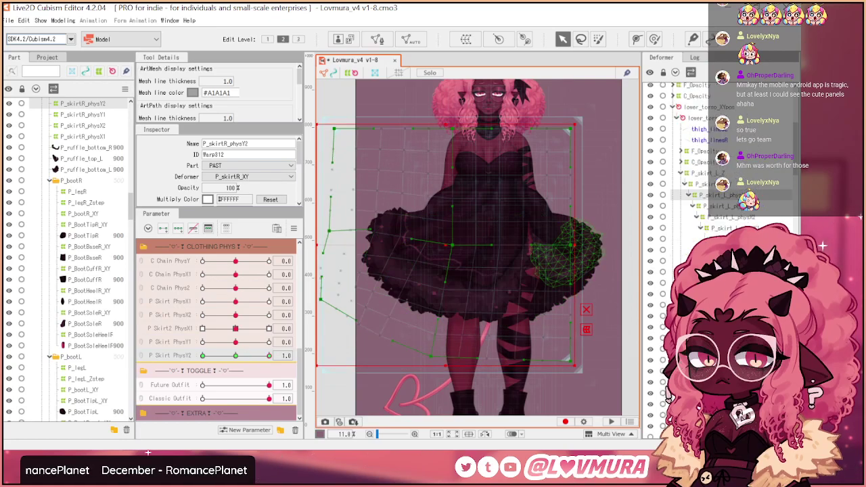
click(719, 195)
drag(510, 273, 483, 275)
drag(525, 322, 533, 319)
drag(619, 298, 587, 297)
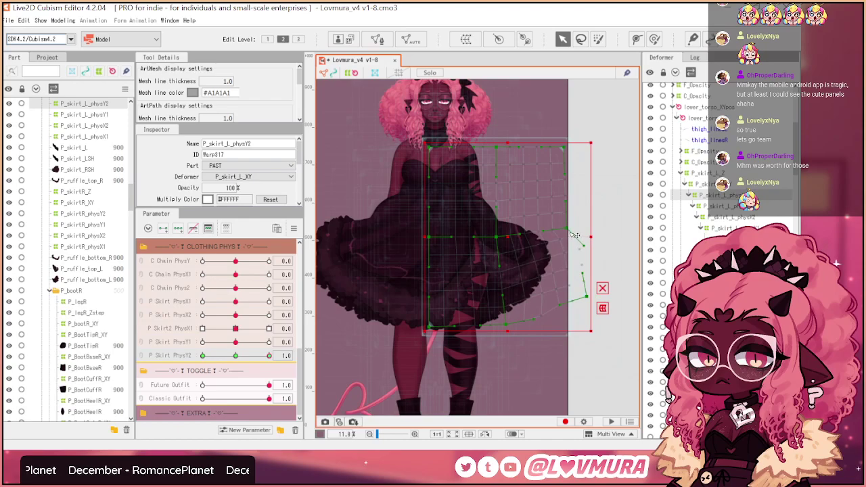
- Reshape the outer edge of P_skirt_L_physY2 at PhysY2 -1.0, lowering its outer middle control point slightly
click(236, 356)
drag(237, 356, 141, 366)
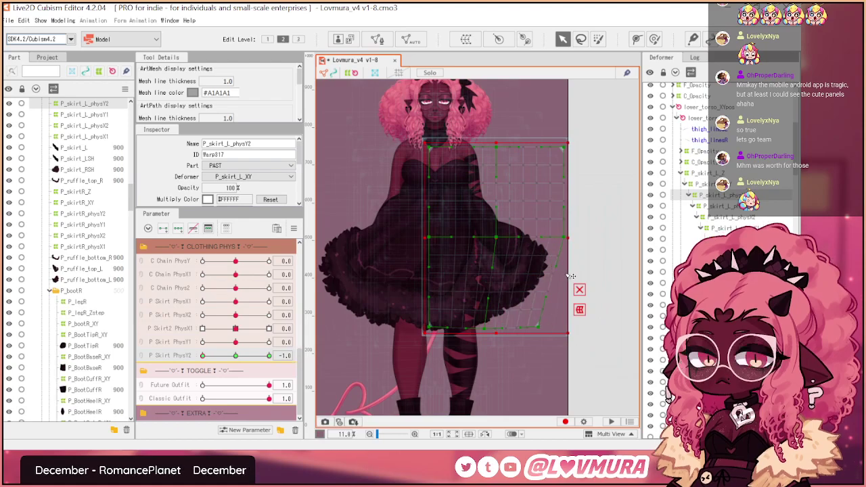
drag(571, 276, 563, 305)
mouse_move(203, 355)
mouse_down()
mouse_move(297, 354)
mouse_move(213, 365)
mouse_up()
drag(284, 371, 151, 381)
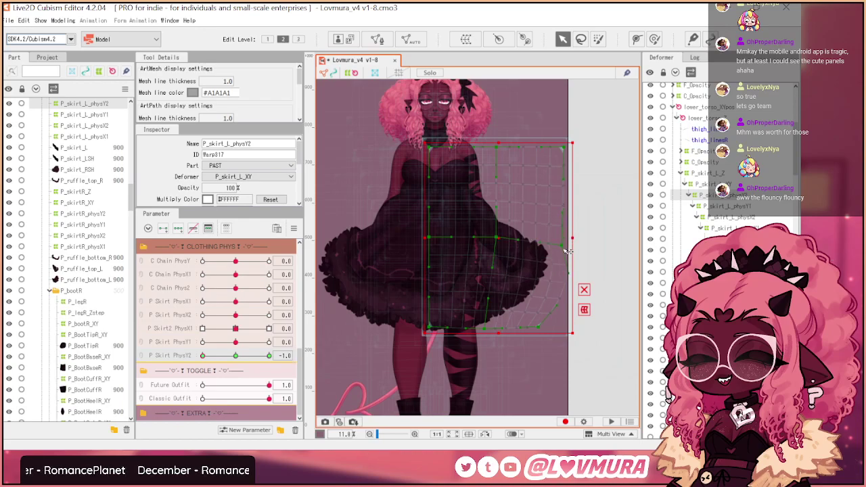
drag(564, 248, 563, 246)
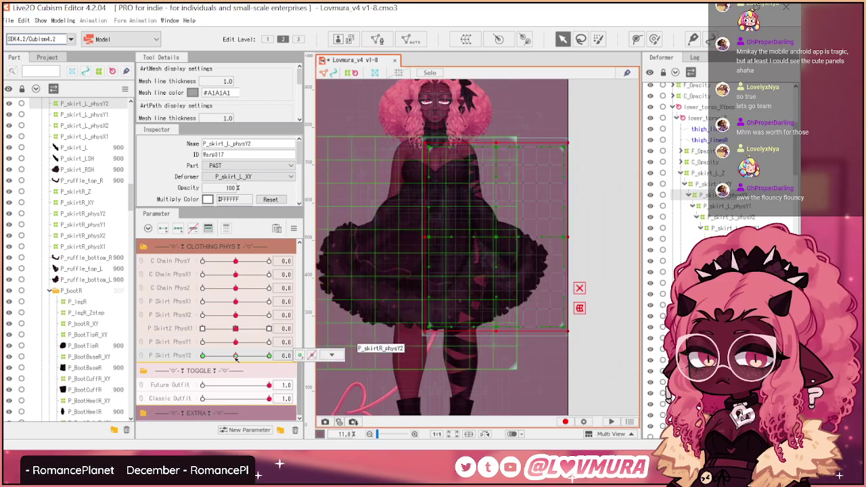
- Fine-tune the outer middle control point of P_skirt_L_physY2 at PhysY2 1.0, test both extremes, and return the parameter to 0.0
drag(202, 355, 298, 372)
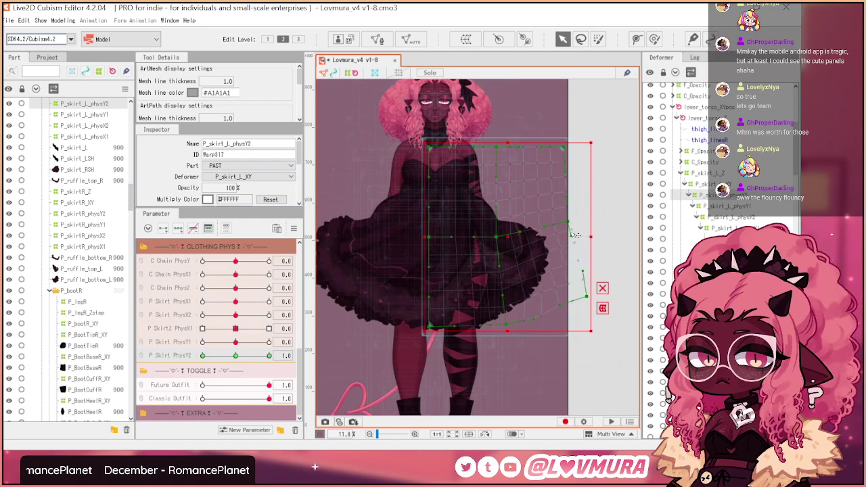
drag(261, 357, 176, 371)
click(269, 355)
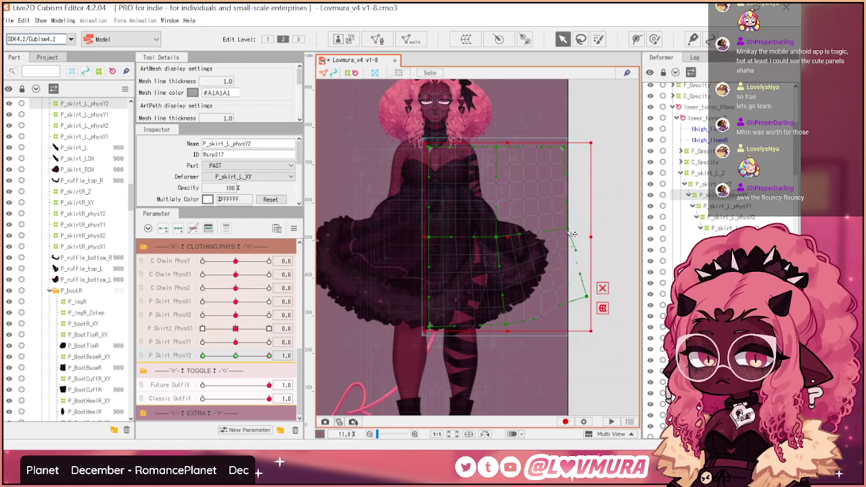
click(235, 356)
drag(244, 358, 150, 359)
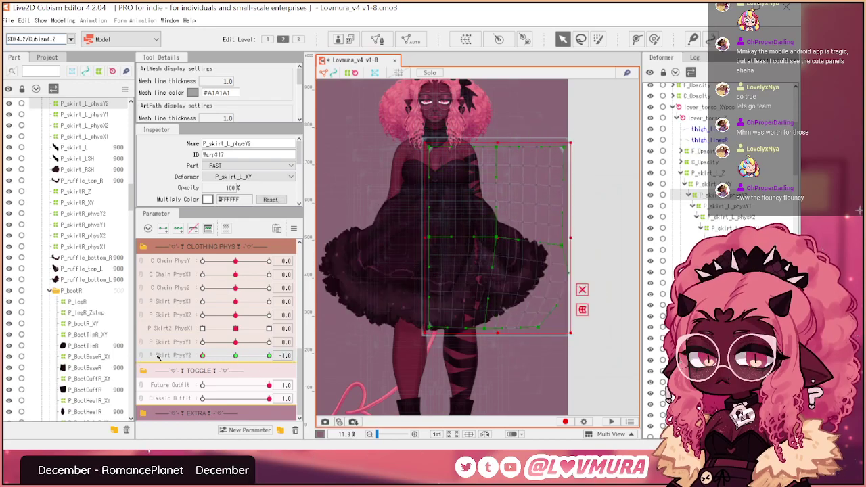
click(237, 357)
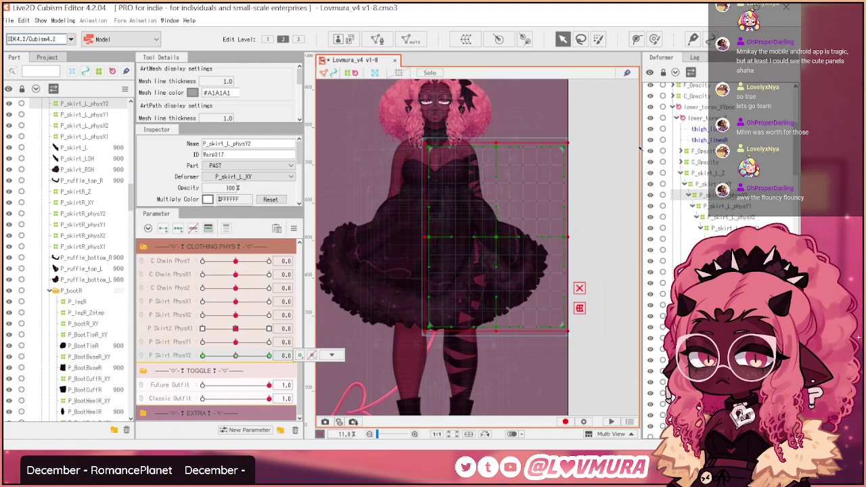
- Open the physics settings and examine the skirt's vertical swing in the model preview by moving the model around at closer magnification
scroll(553, 158, down, 2)
scroll(514, 132, up, 2)
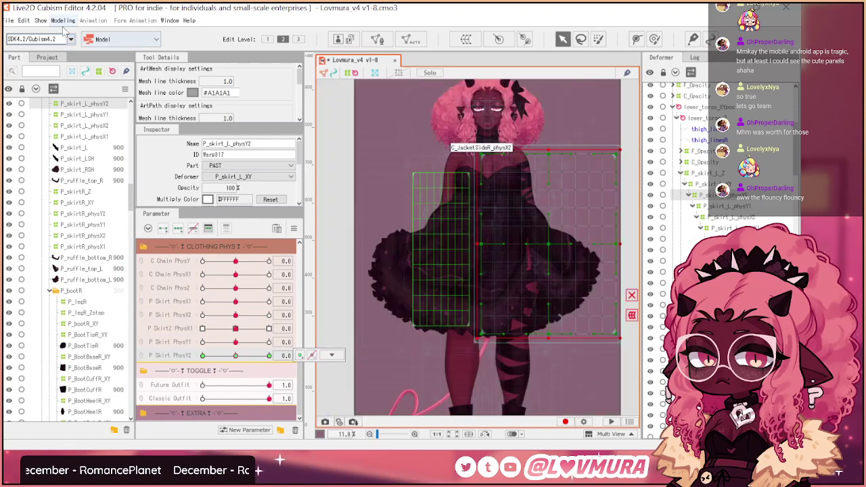
click(63, 21)
click(102, 245)
scroll(622, 235, up, 1)
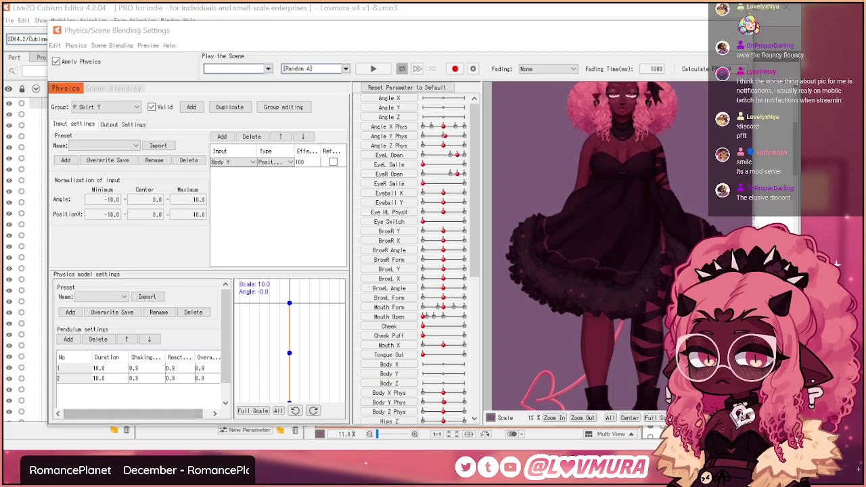
drag(648, 214, 552, 284)
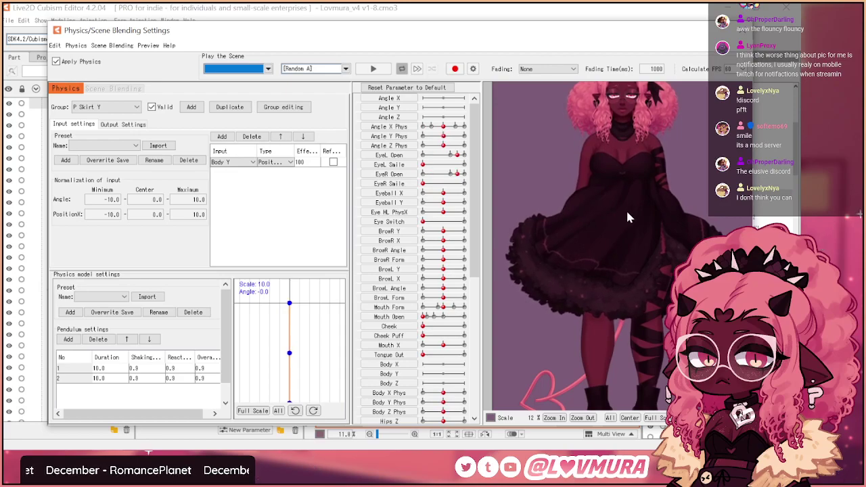
drag(647, 210, 622, 311)
drag(589, 237, 541, 249)
scroll(523, 182, up, 2)
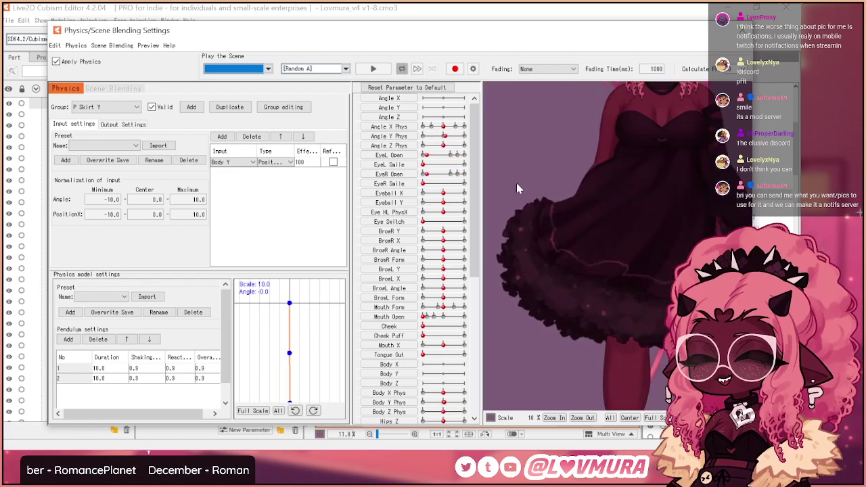
drag(661, 162, 617, 357)
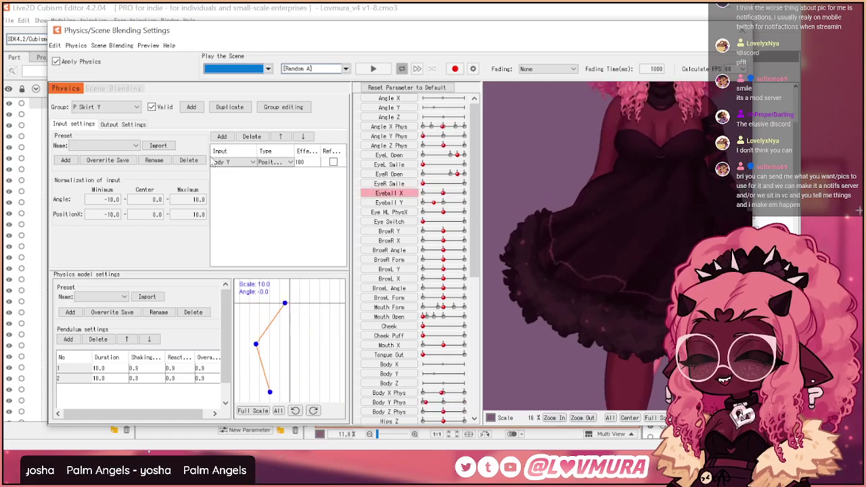
- Temporarily disable the P Skirt Y physics group to compare the skirt's motion without it, and re-enable the group
click(135, 108)
click(133, 110)
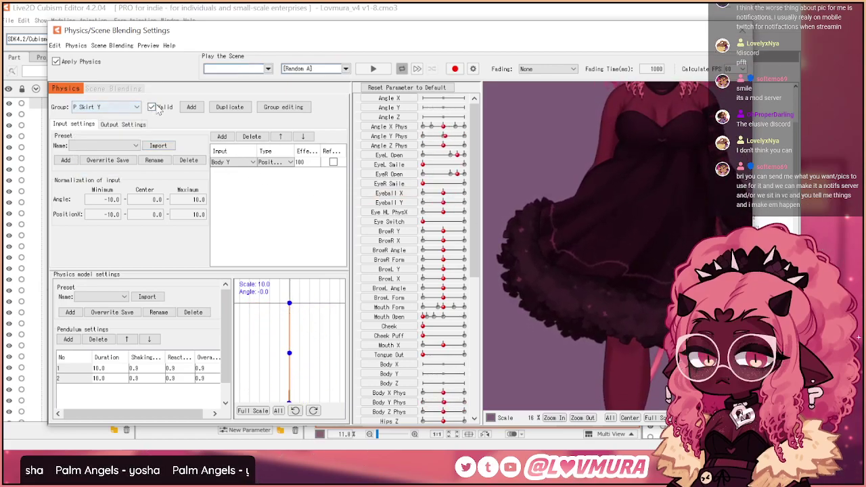
drag(685, 225, 660, 115)
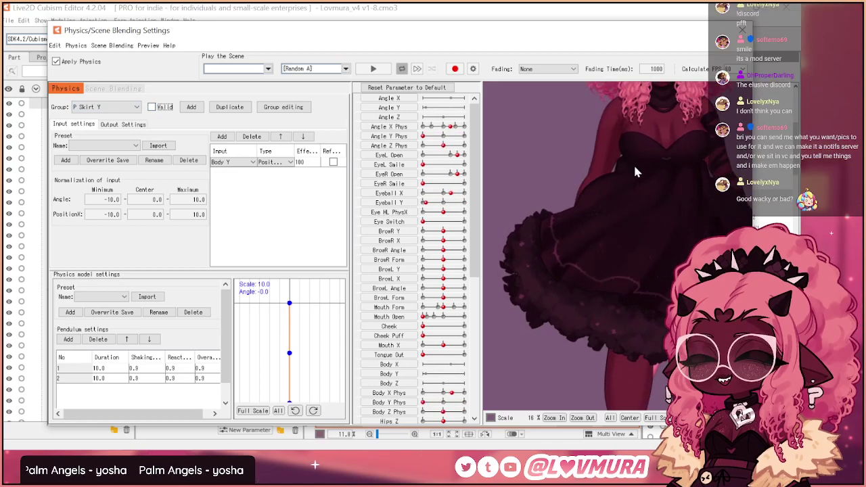
click(152, 107)
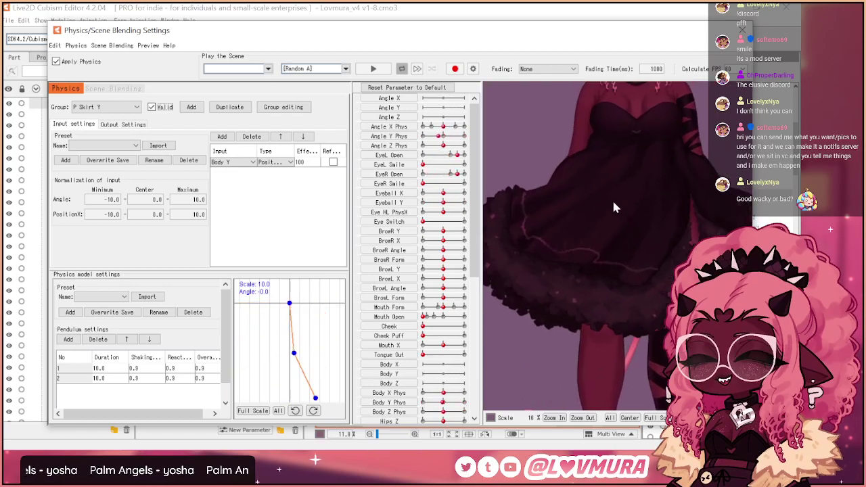
- Examine the full dress's swing in the preview with P Skirt Y active, at wide and close views, and close the physics settings
scroll(636, 207, down, 2)
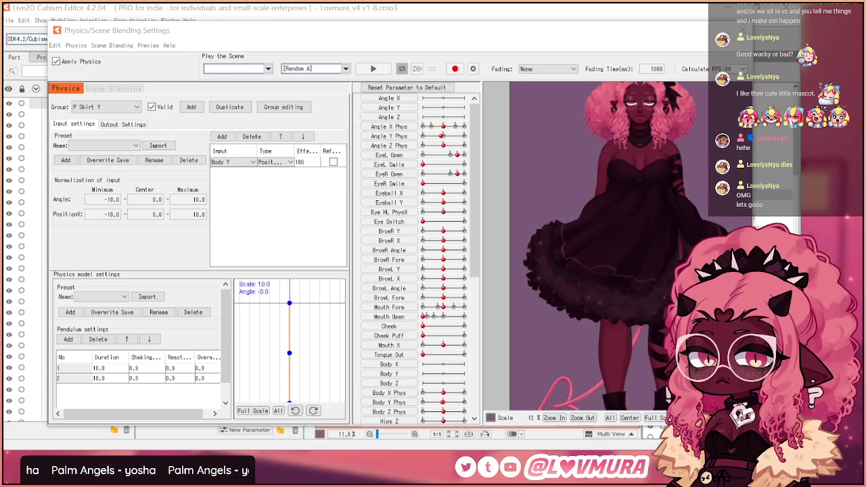
drag(647, 211, 642, 329)
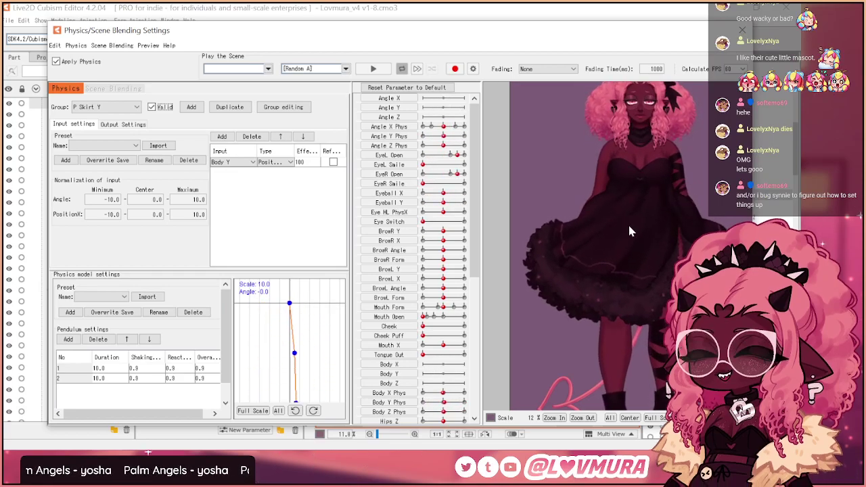
scroll(626, 227, up, 2)
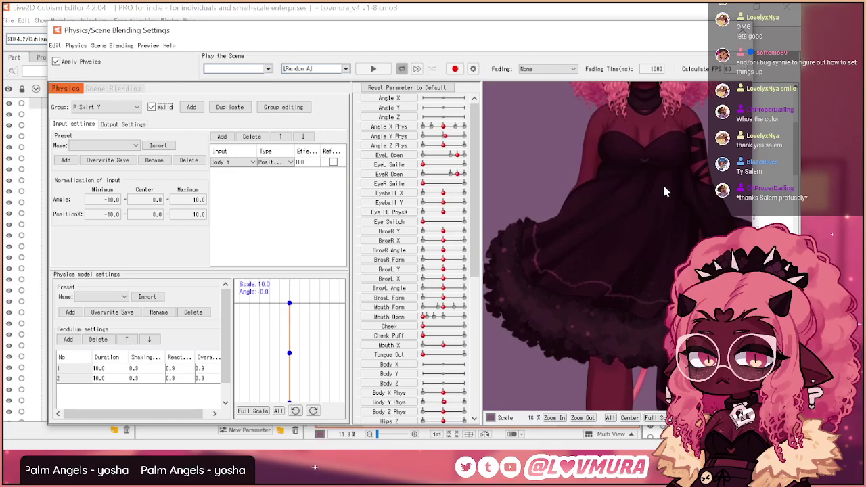
scroll(656, 173, down, 1)
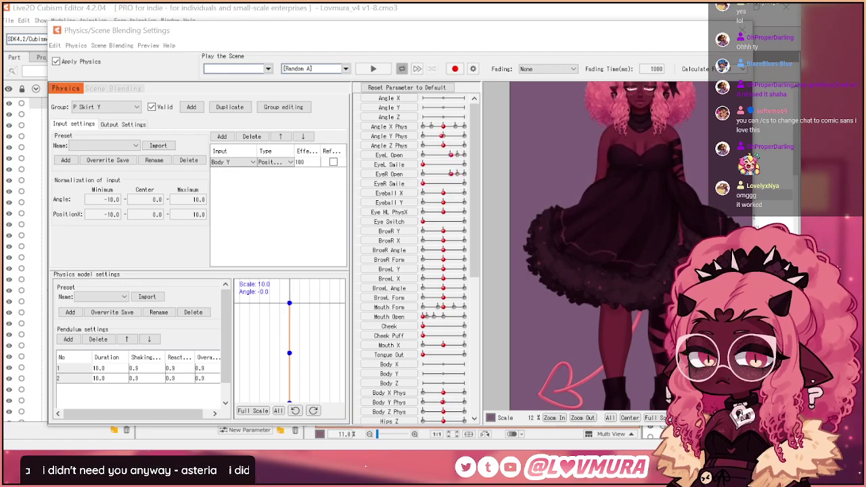
drag(618, 225, 496, 218)
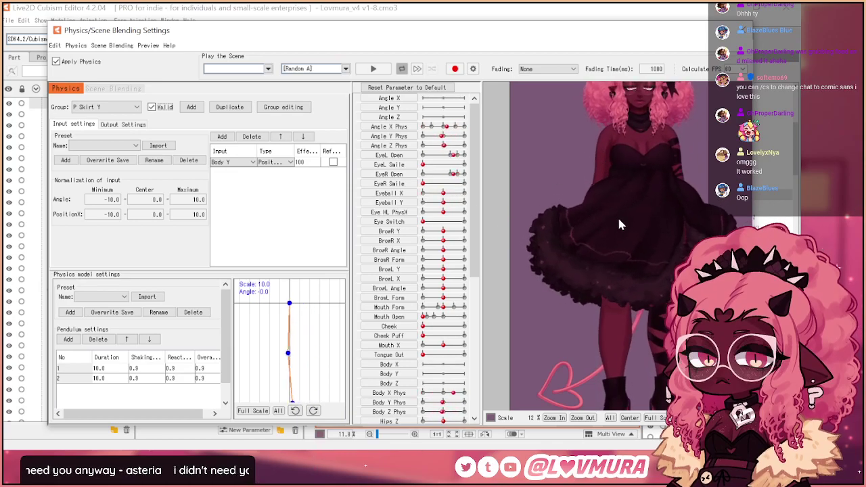
click(740, 30)
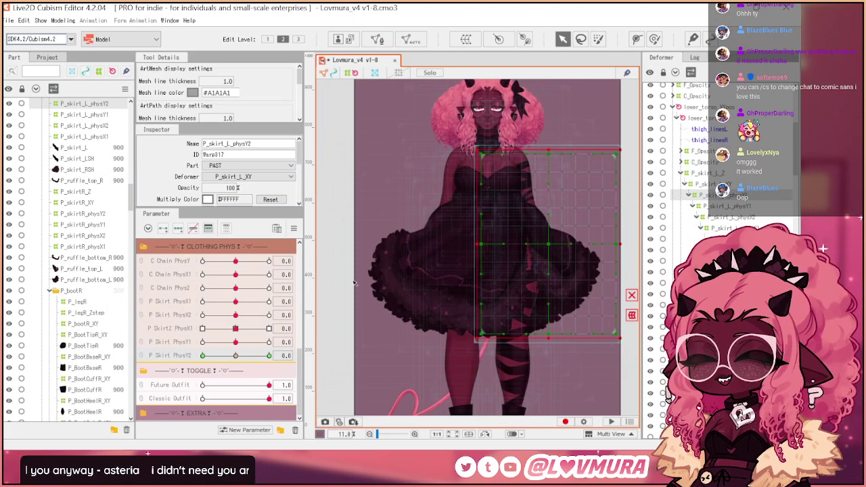
- Check the P Skirt PhysY1 motion on an enlarged view of the skirt and reopen the physics settings
scroll(353, 283, up, 2)
drag(252, 360, 237, 344)
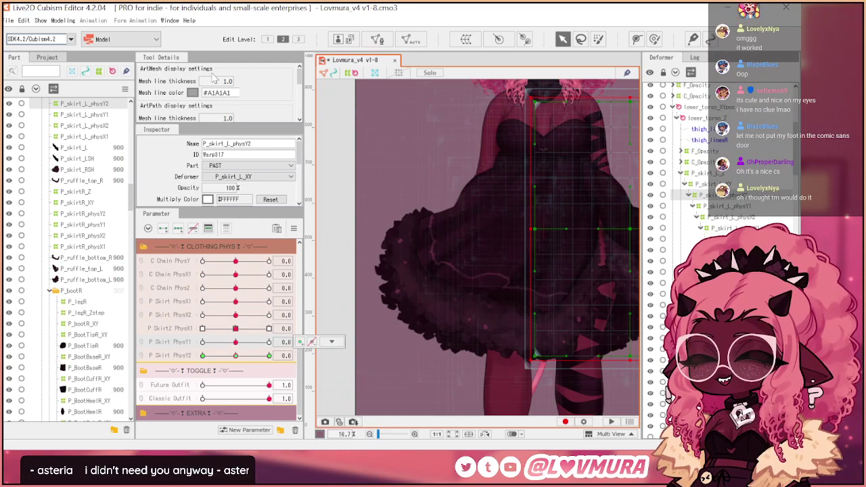
click(72, 20)
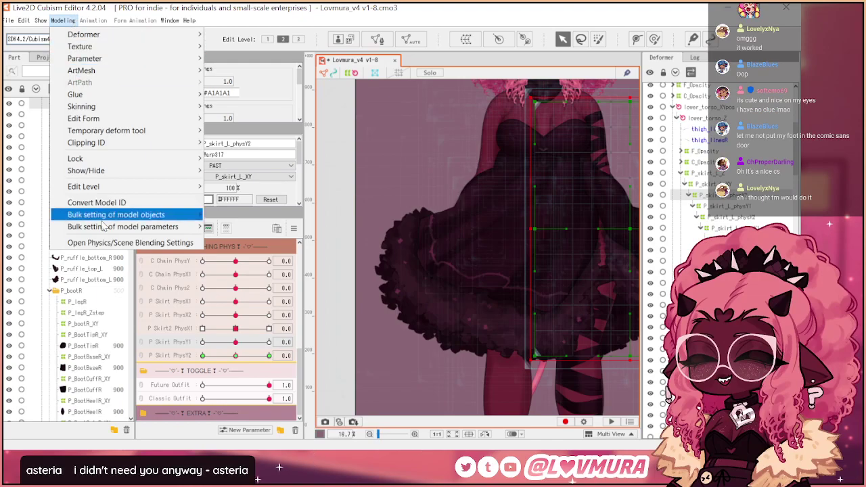
click(130, 242)
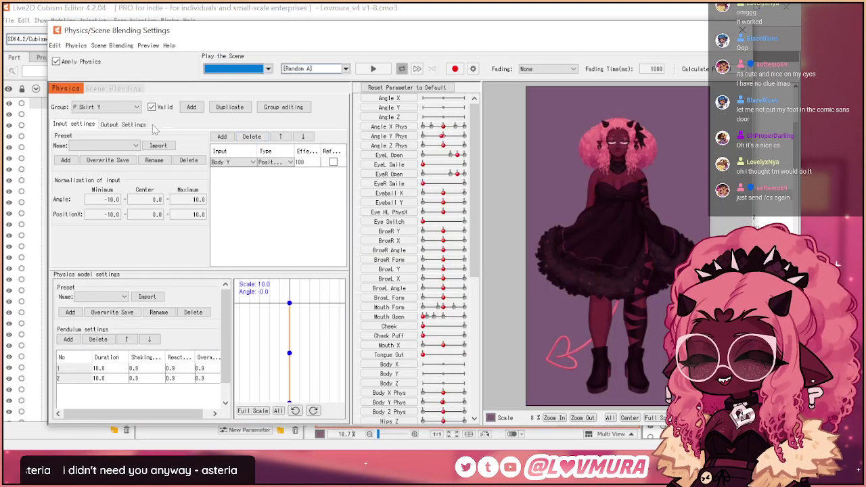
- Set the scale of the P Skirt PhysY1 output in the P Skirt Y group to 1.5
click(123, 124)
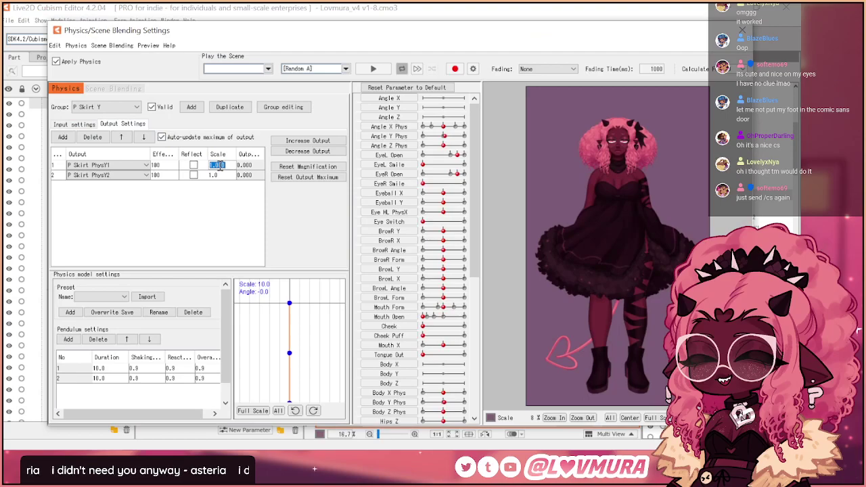
key(Return)
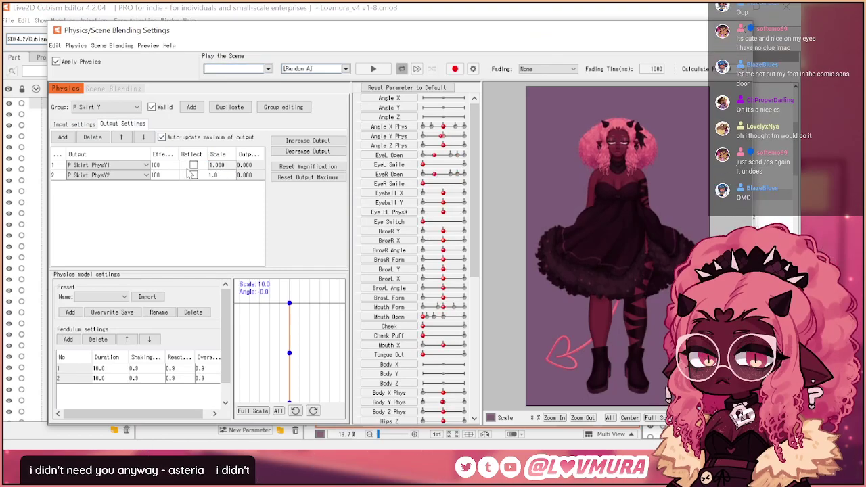
click(222, 164)
text(1)
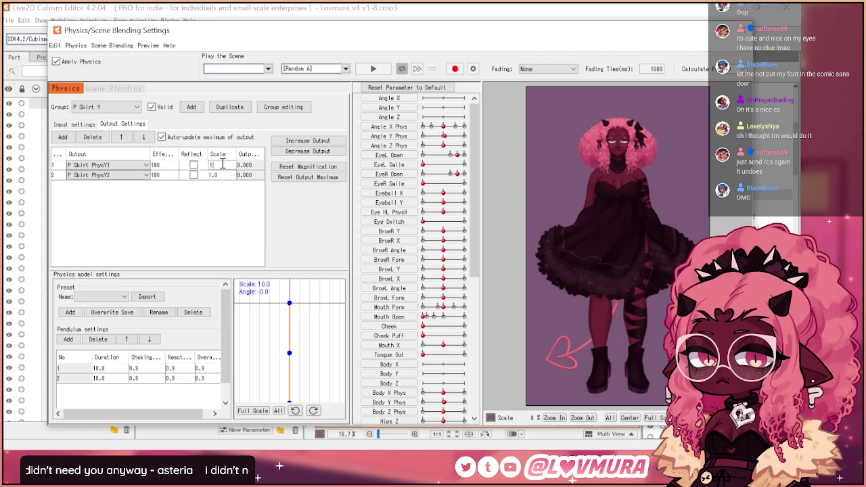
text(.5)
key(Return)
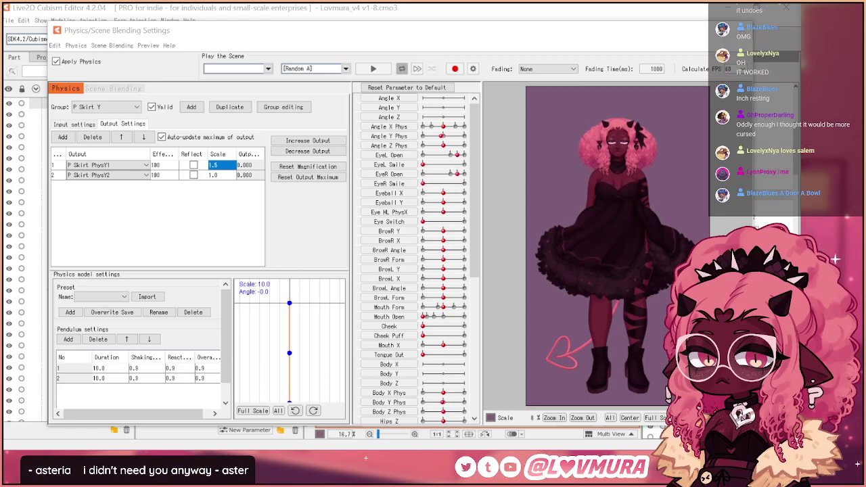
- Examine the skirt's swing in the enlarged physics preview with the P Skirt PhysY1 output scale at 1.5
drag(676, 194, 616, 163)
scroll(589, 265, up, 2)
scroll(613, 261, down, 2)
scroll(612, 256, up, 2)
drag(625, 280, 621, 245)
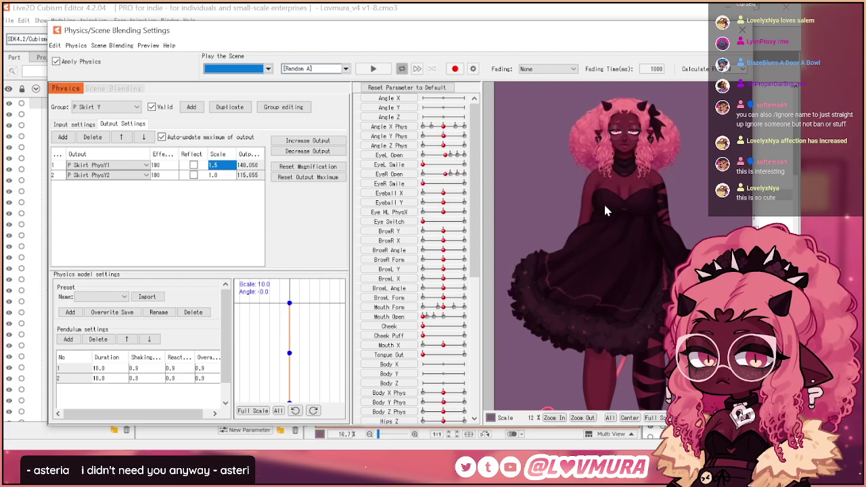
drag(631, 228, 613, 203)
- Reduce the P Skirt PhysY1 output scale to 1.3
double_click(214, 165)
double_click(217, 165)
text(1.82)
key(Return)
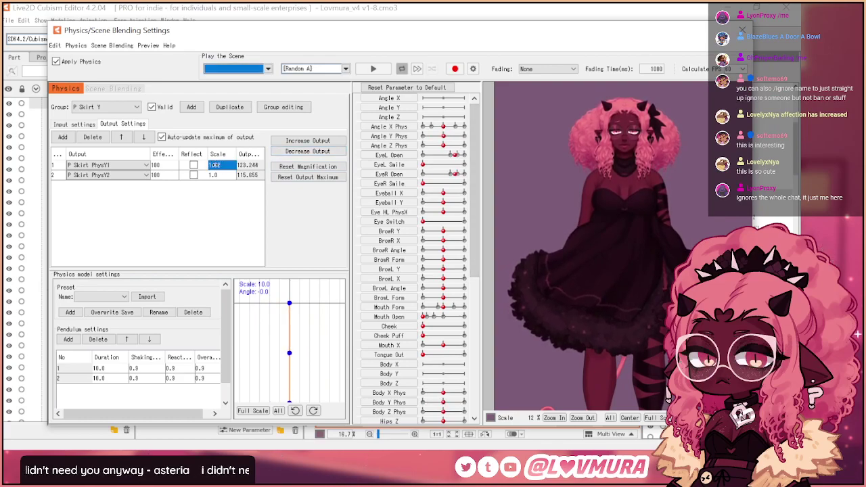
double_click(233, 165)
text(1.3)
key(Return)
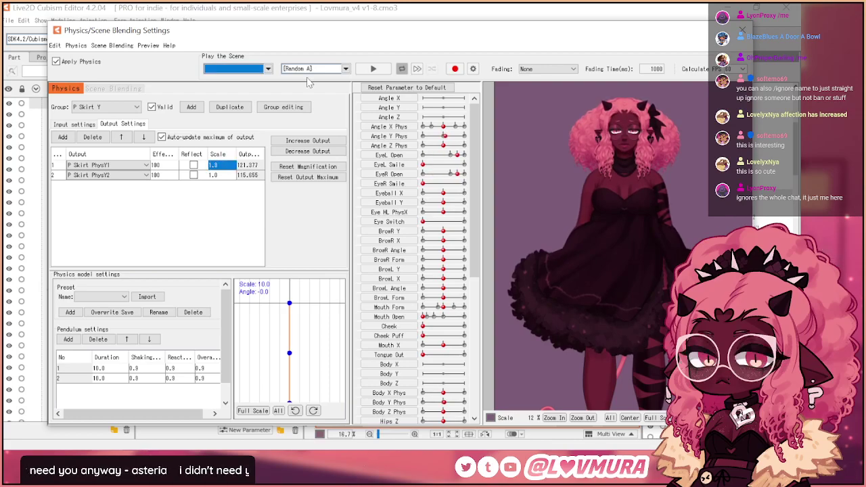
- Test the skirt's swing with the new output scale by moving the model around, and close the physics settings
drag(634, 238, 609, 233)
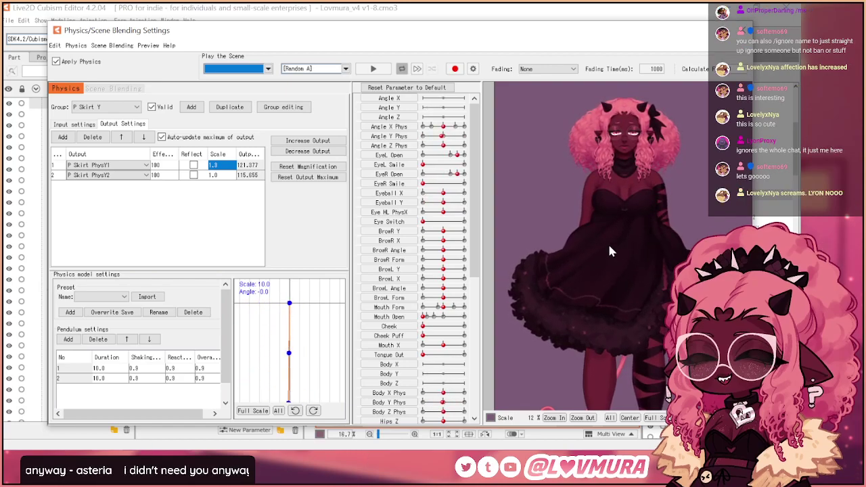
drag(624, 230, 616, 256)
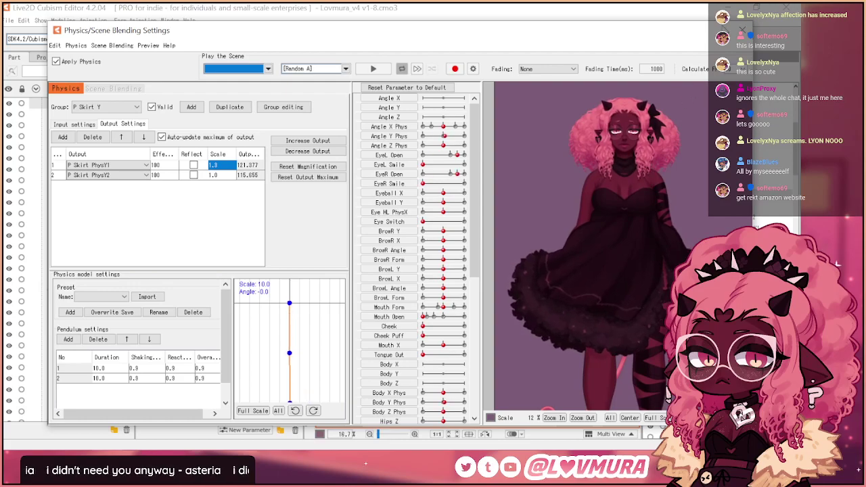
click(743, 30)
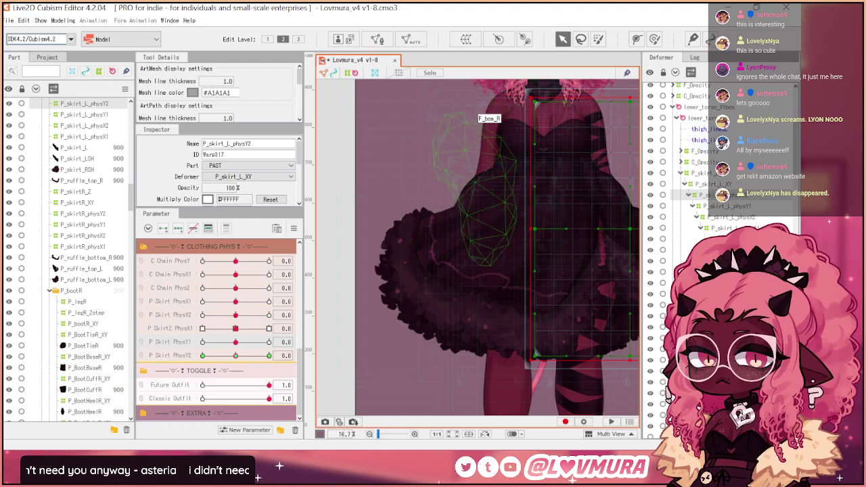
- Reshape the P_skirtR_physY2 warp's lower outer edge at P Skirt PhysY2 1.0 by pulling its curve handle inward toward the skirt
drag(235, 357, 202, 360)
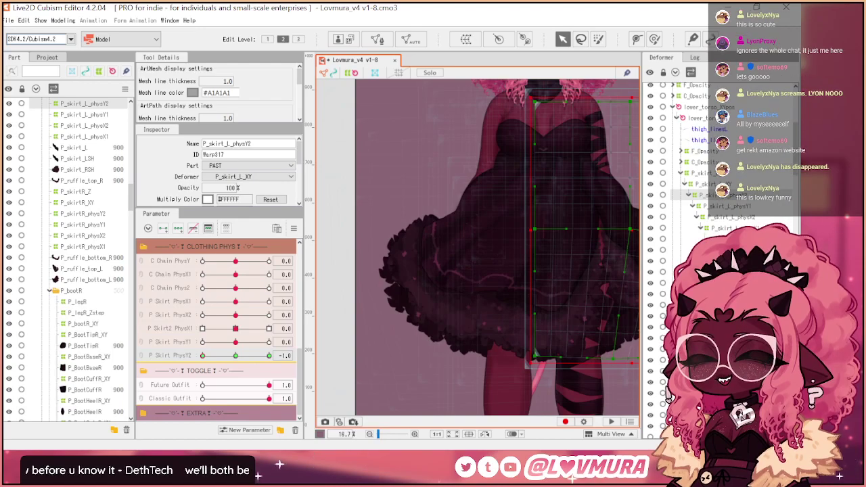
click(711, 316)
click(711, 305)
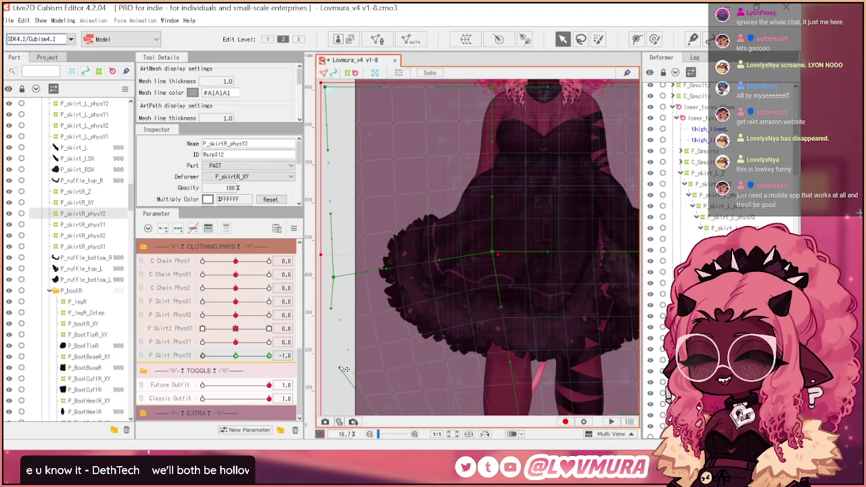
drag(194, 363, 293, 363)
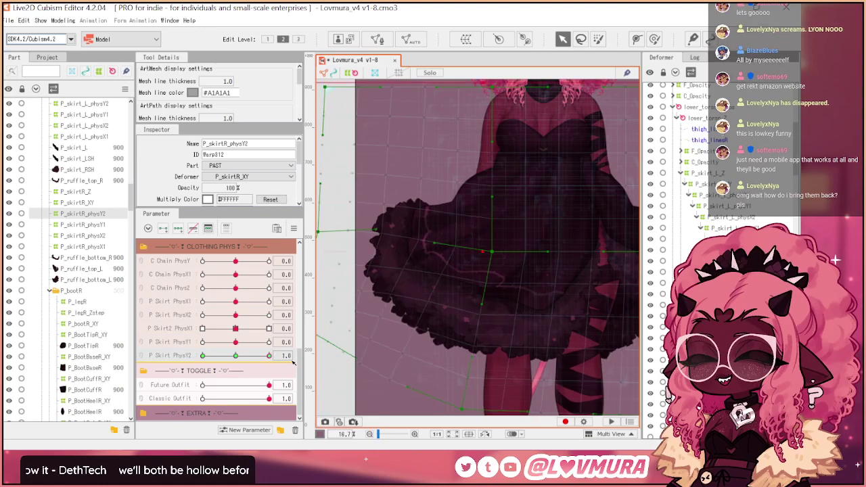
scroll(457, 284, down, 3)
scroll(358, 296, up, 3)
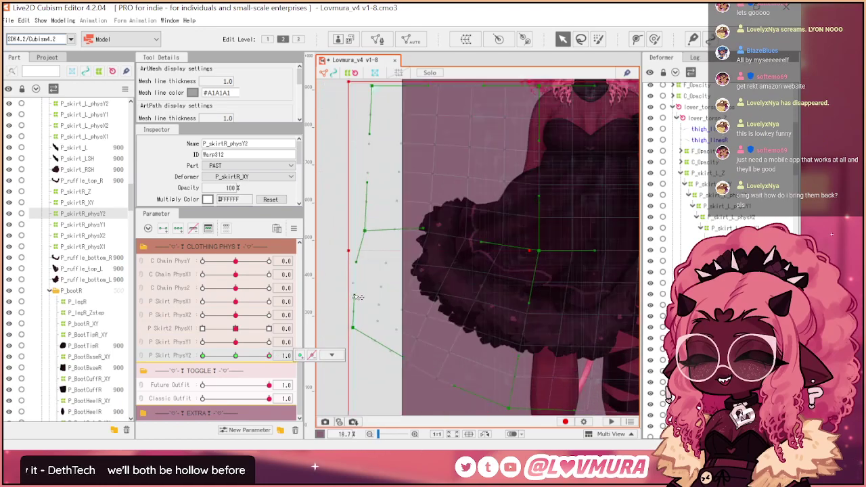
drag(354, 295, 375, 289)
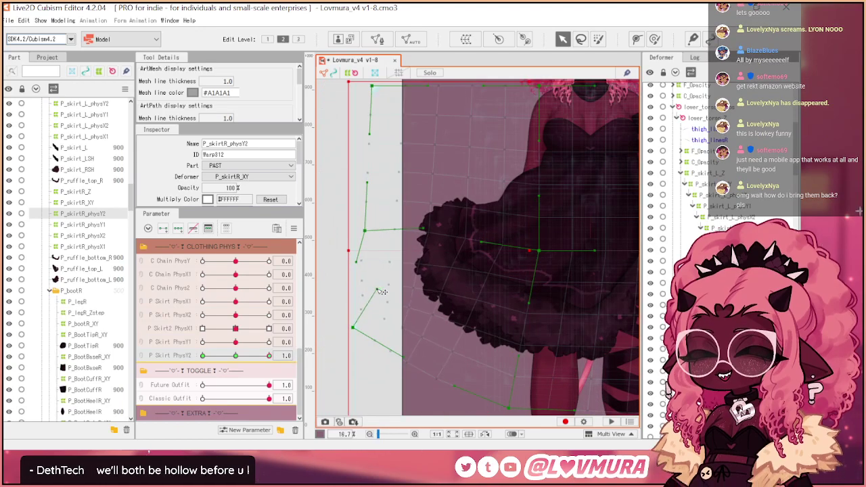
- Check the reshaped skirt edge by sweeping P Skirt PhysY2 between -1.0 and 1.0
click(237, 356)
drag(259, 356, 170, 360)
drag(259, 360, 170, 356)
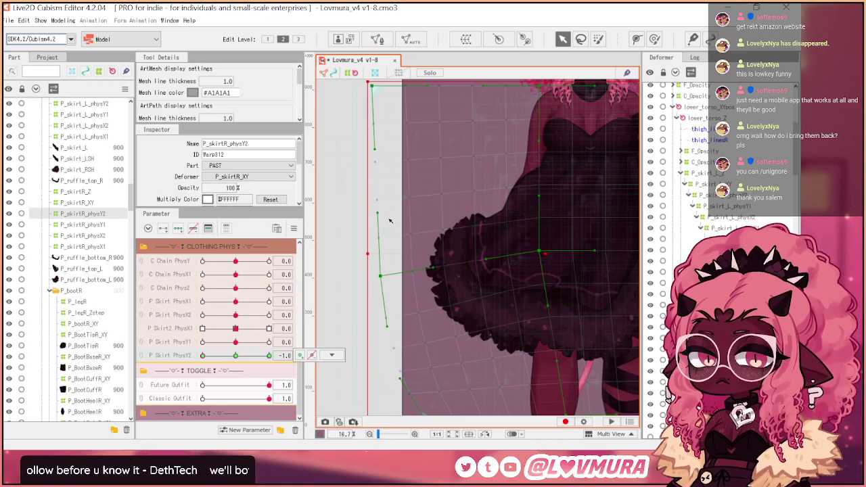
drag(236, 359, 297, 349)
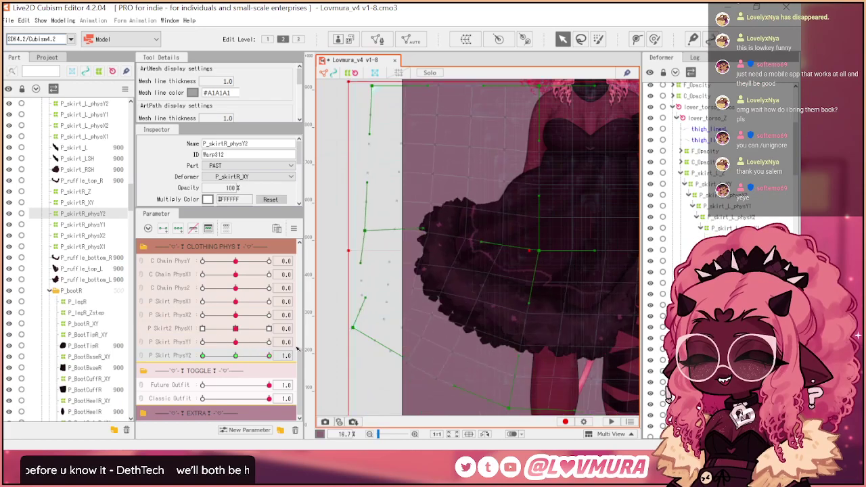
drag(238, 340, 170, 344)
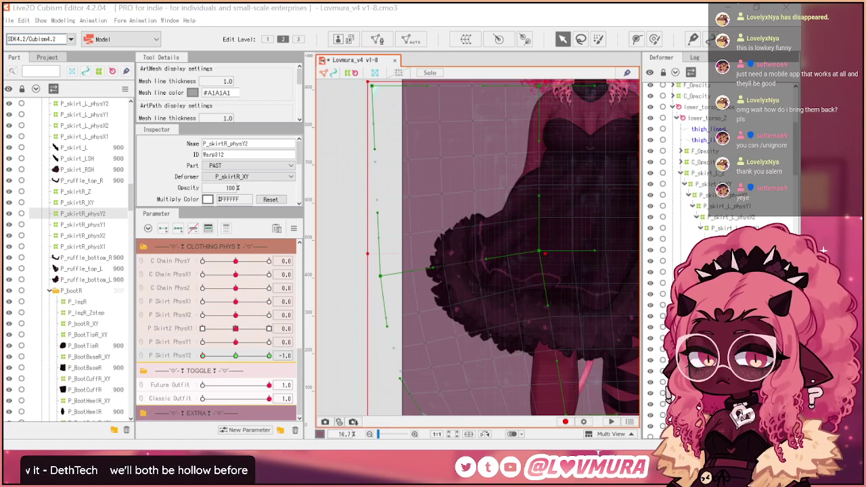
click(236, 356)
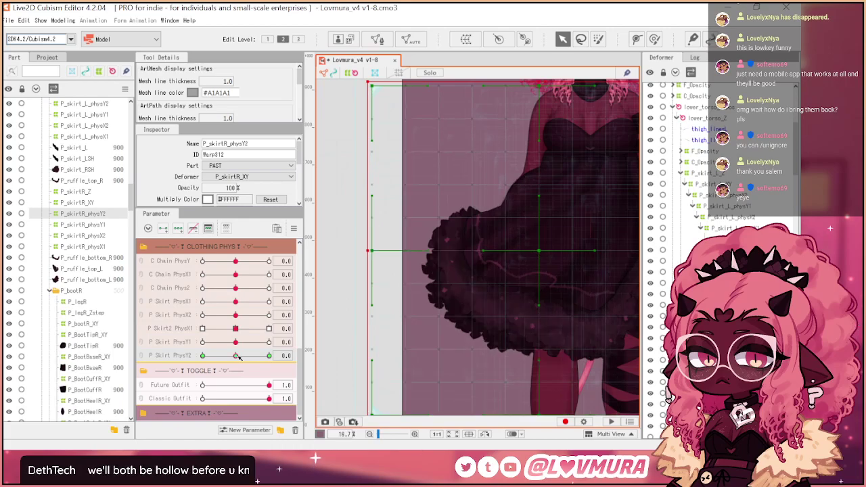
drag(237, 357, 271, 390)
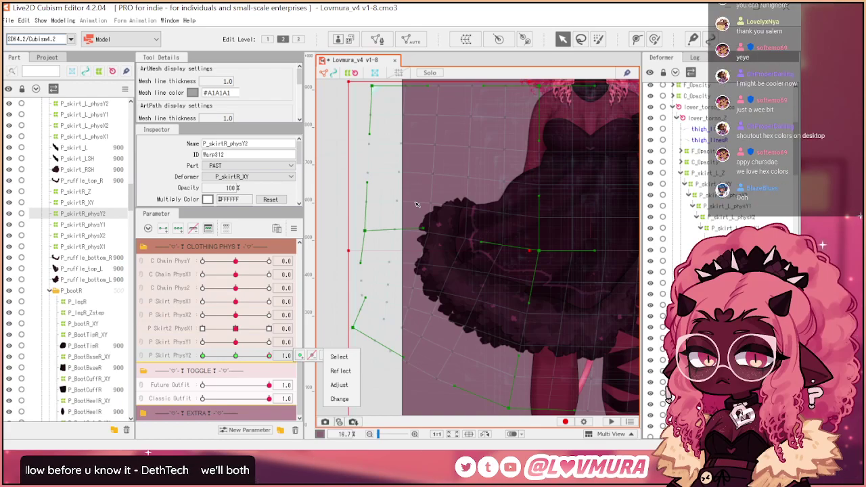
- Review the whole dress at a wider view while varying P Skirt PhysY2 and P Skirt PhysY1
scroll(391, 171, down, 4)
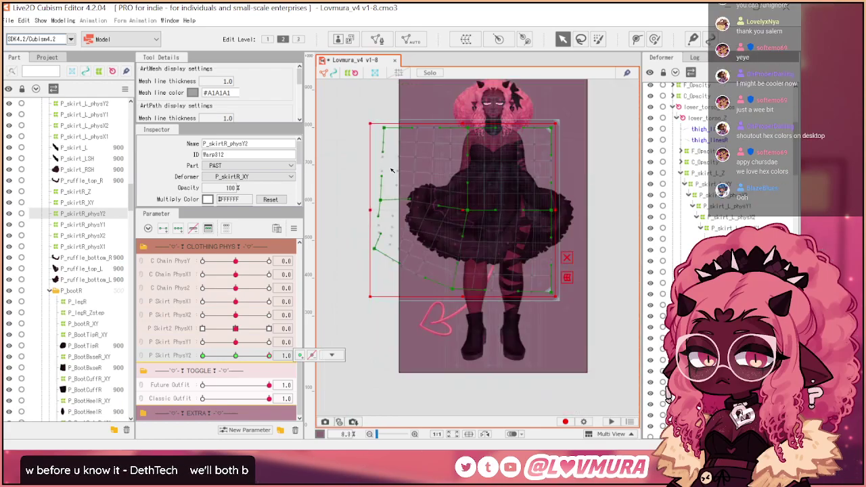
scroll(475, 196, up, 2)
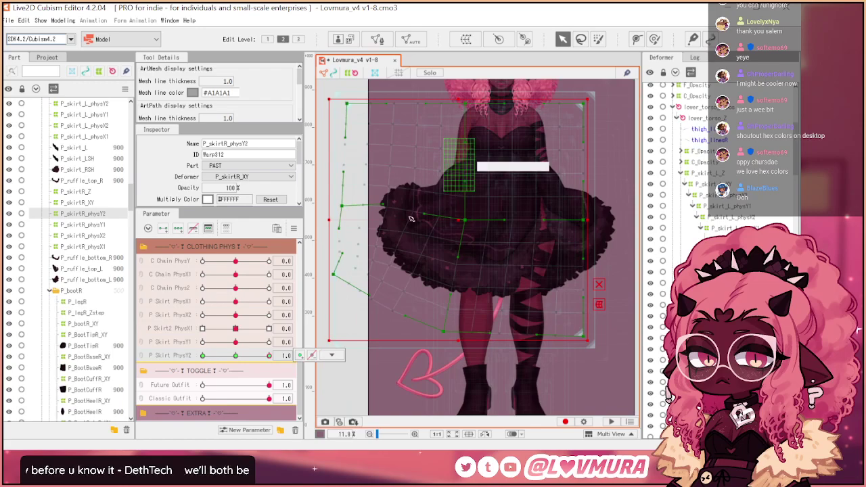
click(235, 358)
drag(236, 356, 188, 344)
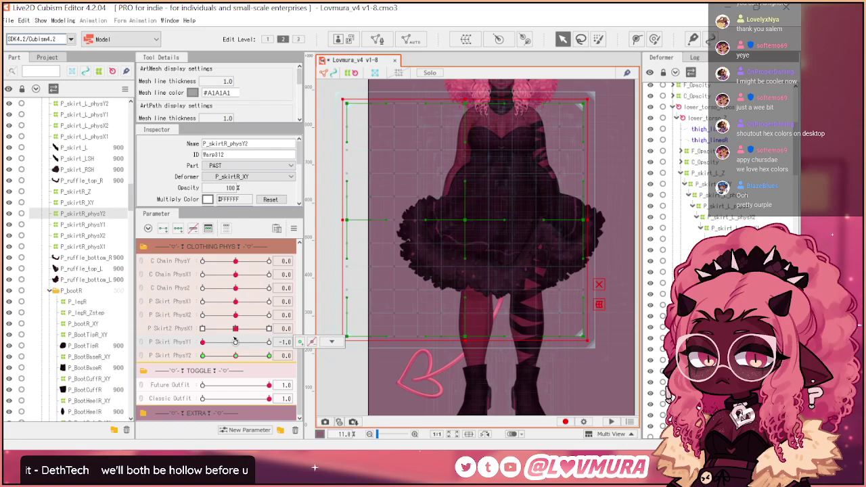
- Reopen the physics settings and examine how the dress swings as the model is moved around in the preview
click(61, 20)
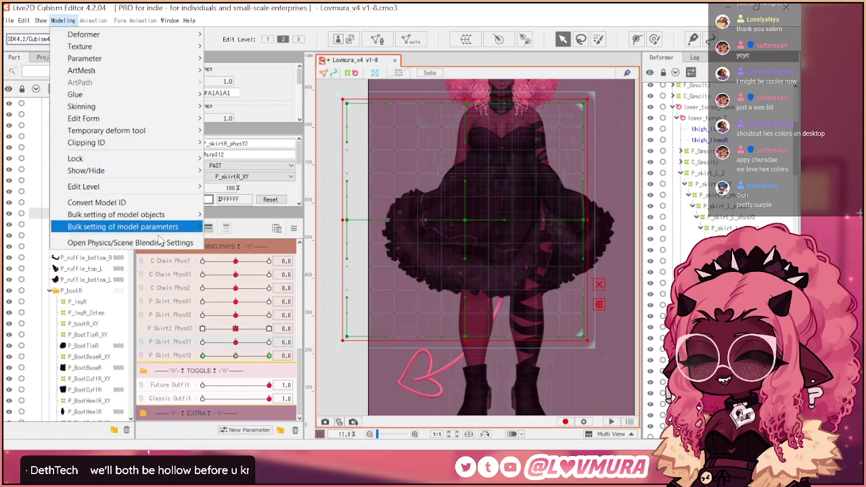
click(130, 242)
drag(608, 257, 630, 249)
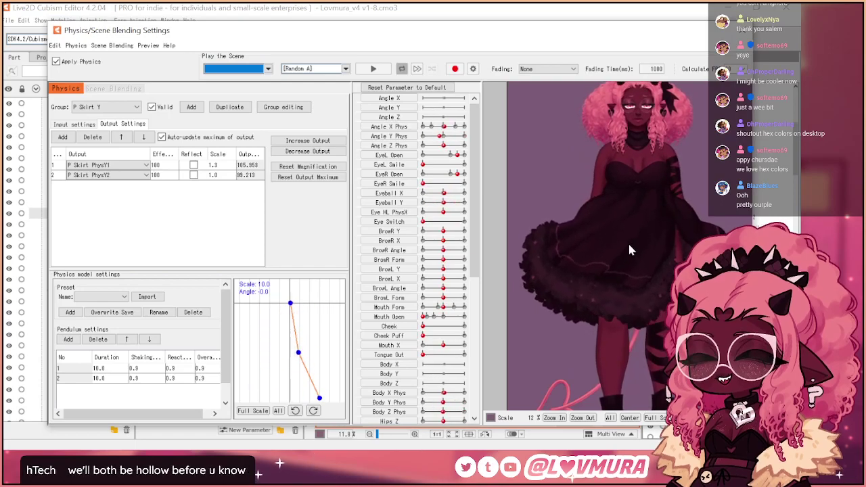
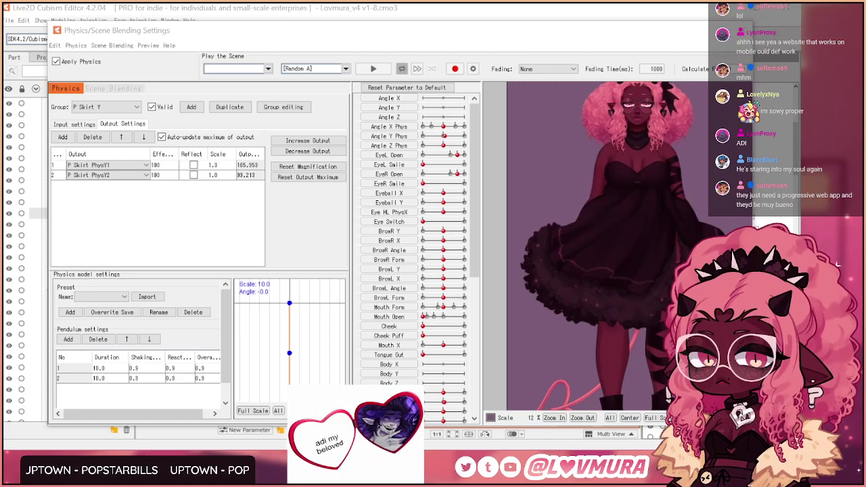
click(565, 48)
drag(661, 280, 609, 236)
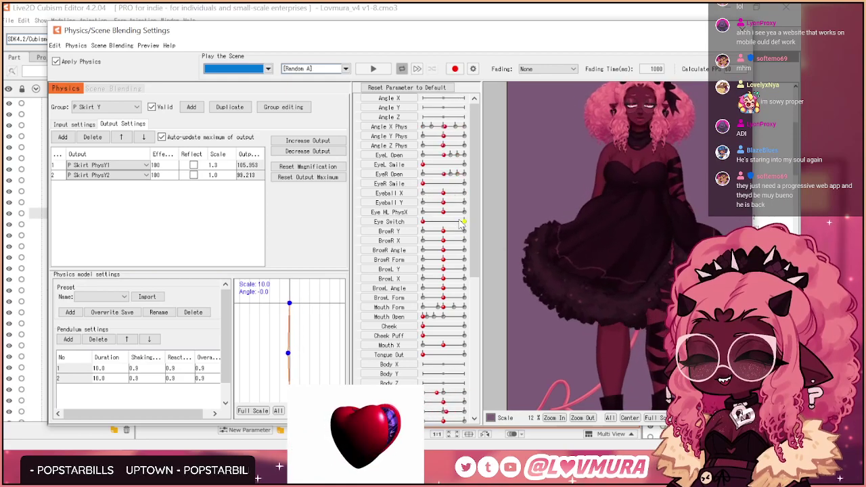
drag(462, 220, 623, 224)
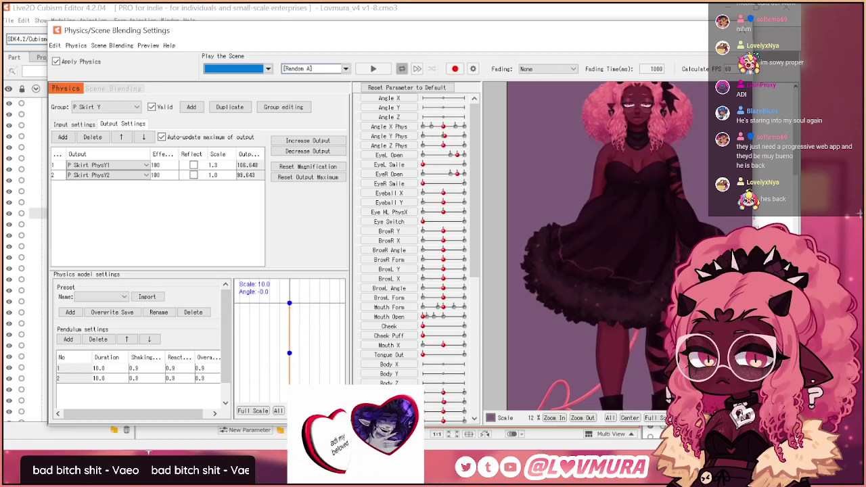
drag(579, 216, 660, 245)
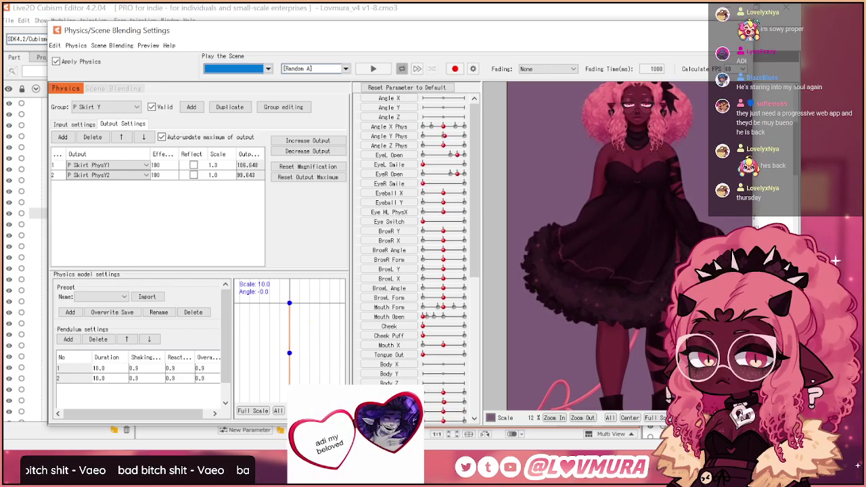
click(858, 334)
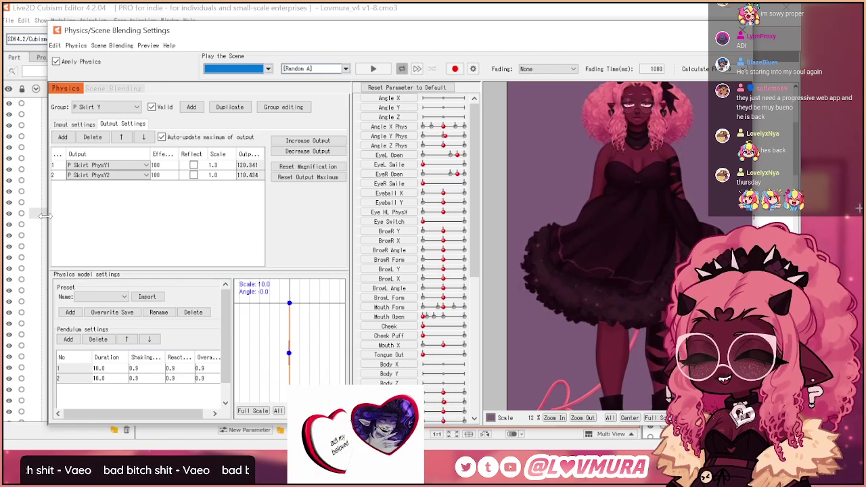
- Temporarily delete the P Skirt PhysY2 and P Skirt PhysY1 outputs one at a time to compare the swing, undoing each deletion
click(93, 137)
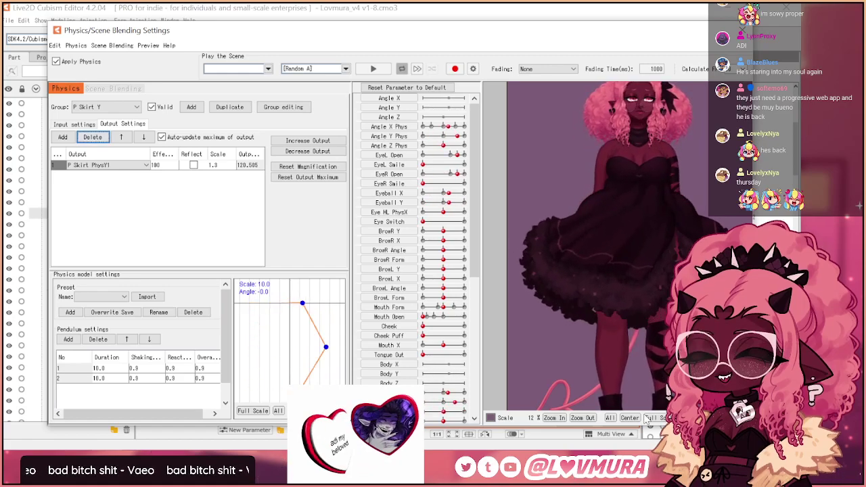
drag(646, 171, 586, 180)
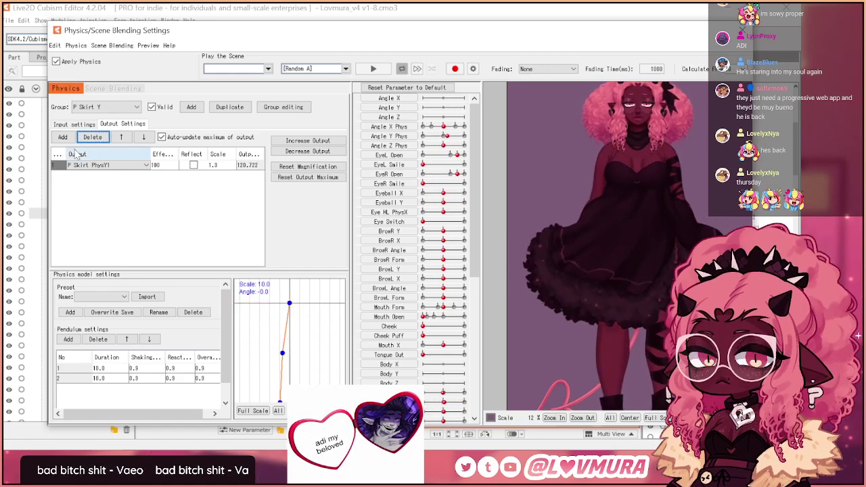
key(ctrl+z)
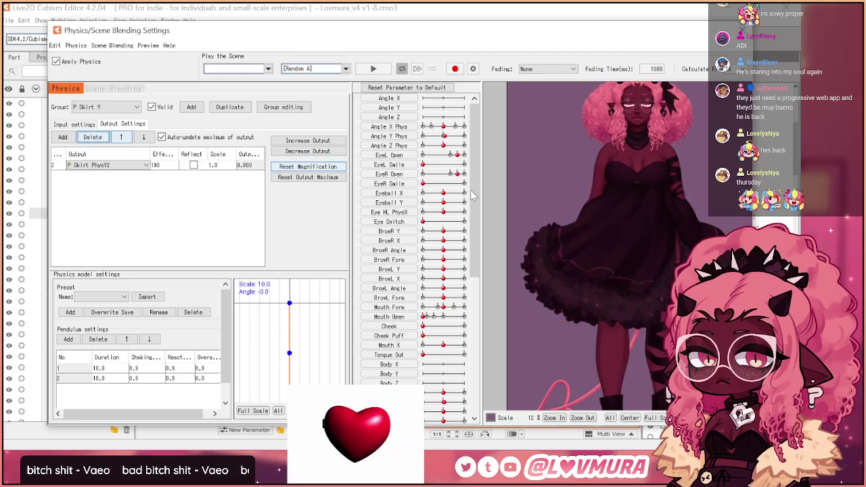
mouse_move(621, 264)
mouse_down()
mouse_move(646, 278)
mouse_move(638, 166)
mouse_move(630, 275)
mouse_up()
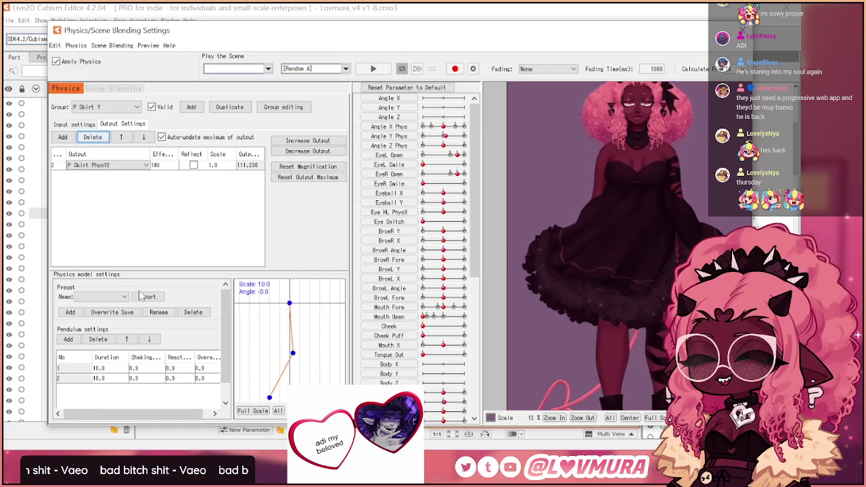
key(ctrl+z)
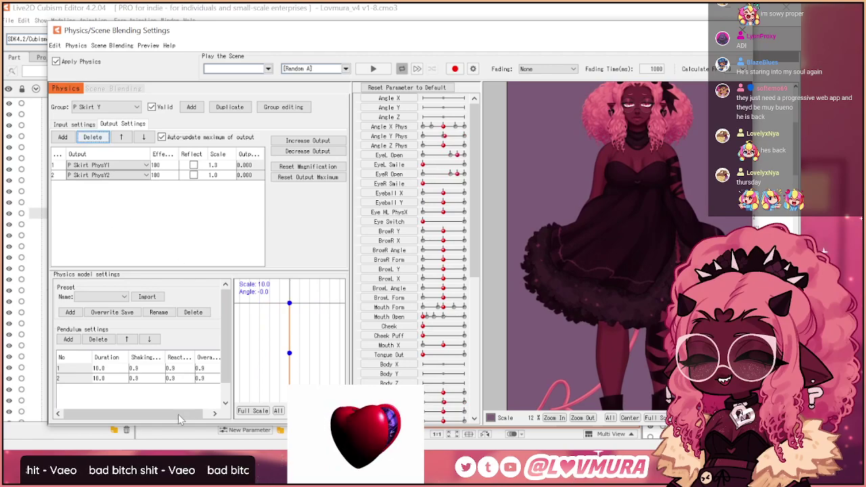
- Set the second pendulum's duration to 5.0 and its shaking influence to 0.76, testing the skirt swing in the preview
double_click(100, 378)
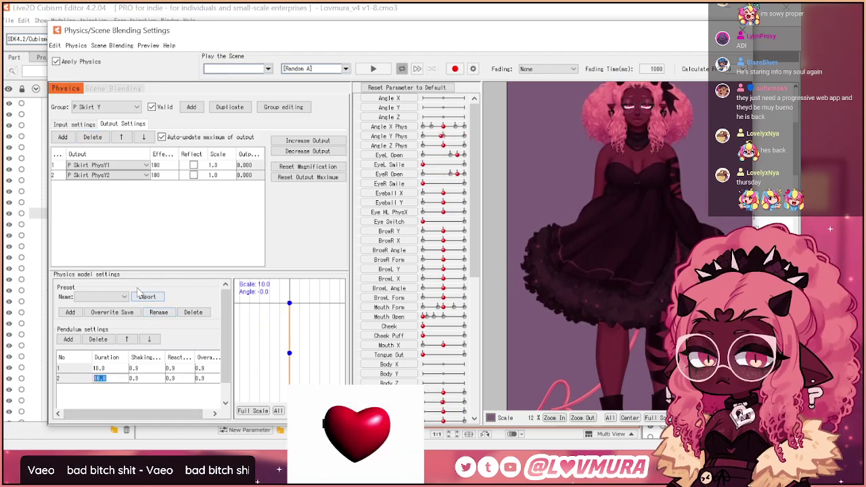
text(5)
key(Return)
drag(501, 318, 616, 211)
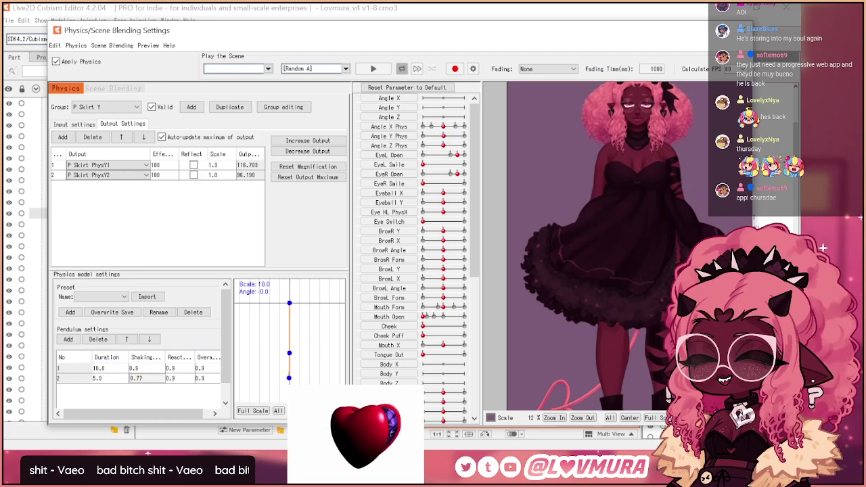
drag(138, 379, 135, 378)
- Examine the dress swing by moving the model around in the preview, and close the physics settings
mouse_move(637, 180)
mouse_down()
mouse_move(640, 151)
mouse_move(651, 397)
mouse_move(647, 185)
mouse_move(647, 393)
mouse_move(637, 173)
mouse_move(635, 377)
mouse_move(620, 208)
mouse_move(642, 156)
mouse_move(634, 330)
mouse_move(645, 119)
mouse_move(641, 203)
mouse_move(640, 137)
mouse_move(648, 197)
mouse_move(621, 245)
mouse_move(653, 250)
mouse_move(611, 234)
mouse_move(624, 406)
mouse_move(625, 164)
mouse_move(523, 263)
mouse_move(643, 162)
mouse_move(627, 171)
mouse_move(608, 216)
mouse_move(476, 306)
mouse_move(609, 298)
mouse_move(514, 309)
mouse_move(699, 223)
mouse_move(550, 308)
mouse_move(655, 192)
mouse_move(642, 174)
mouse_up()
scroll(641, 174, up, 3)
drag(545, 184, 770, 194)
scroll(629, 180, down, 3)
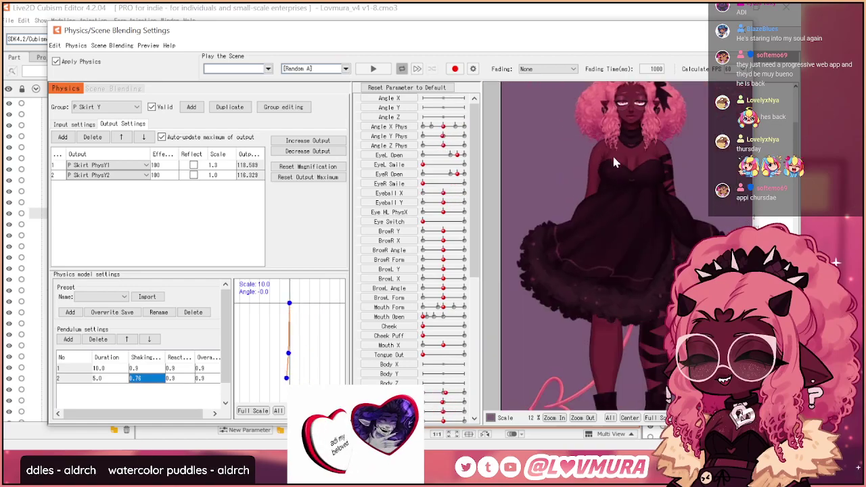
drag(520, 291, 596, 352)
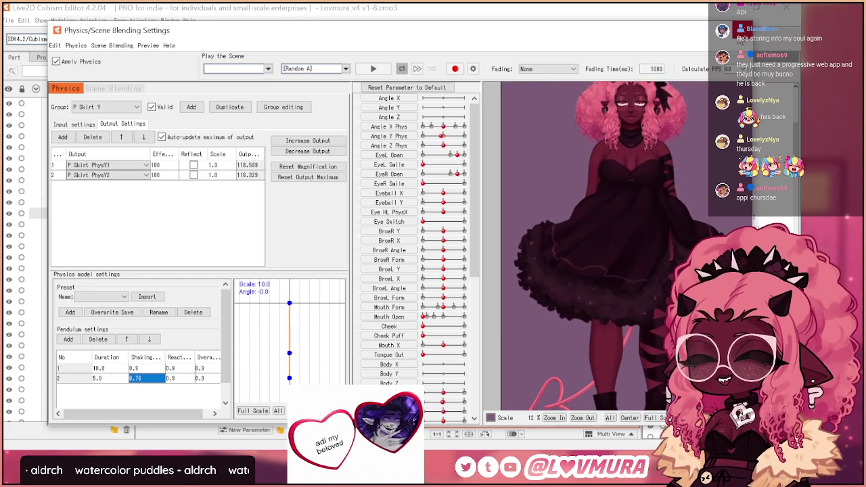
click(742, 31)
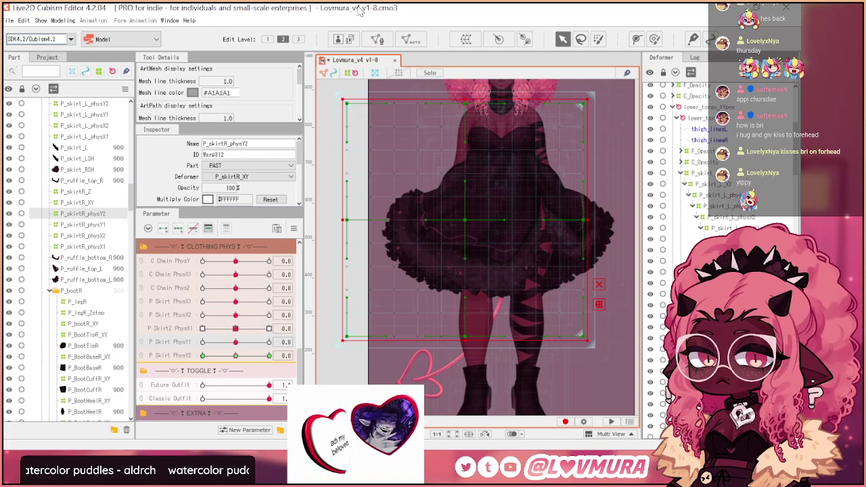
- Reopen the physics settings, check the skirt's up-and-down swing once more, and close them
click(63, 20)
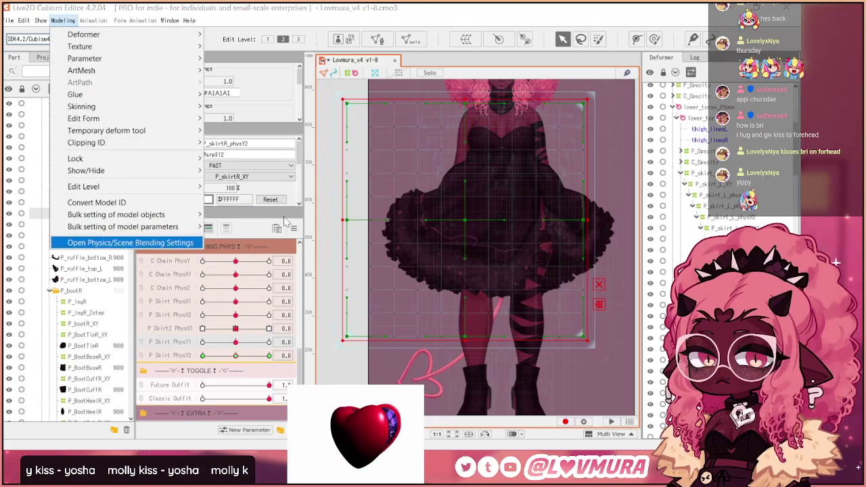
click(139, 244)
scroll(609, 230, up, 4)
scroll(617, 236, down, 2)
drag(616, 237, 612, 159)
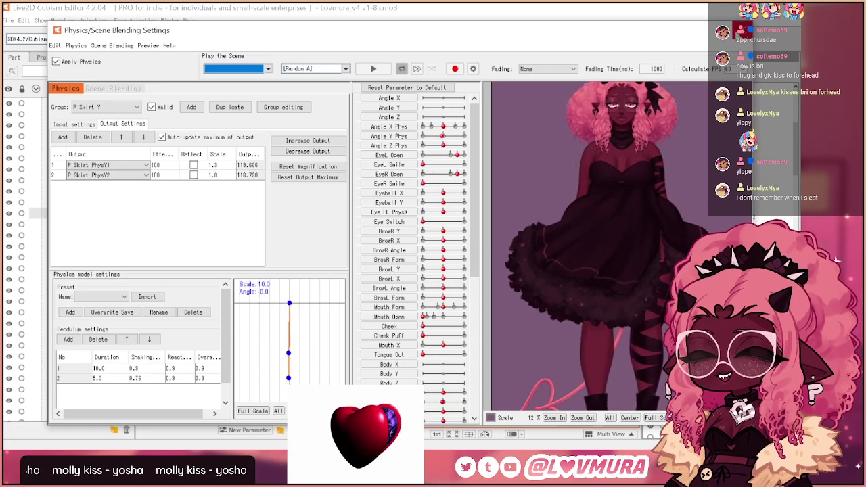
click(742, 30)
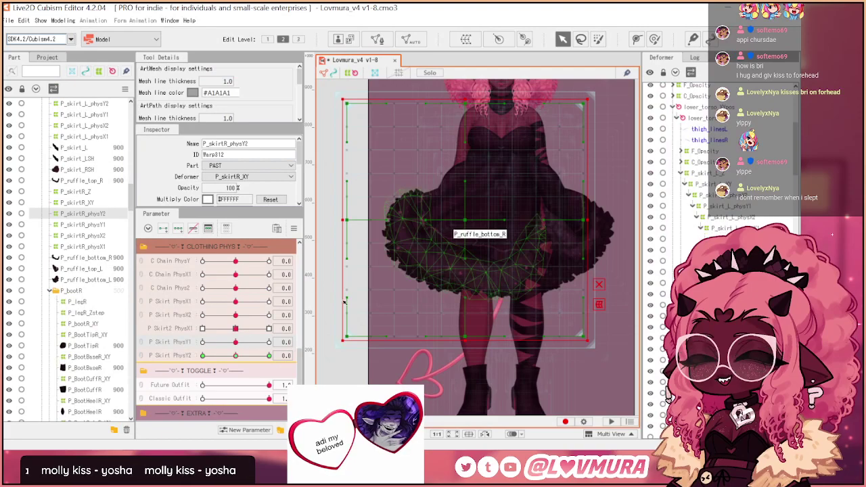
- Clear the deformer selection and save the model file
click(393, 296)
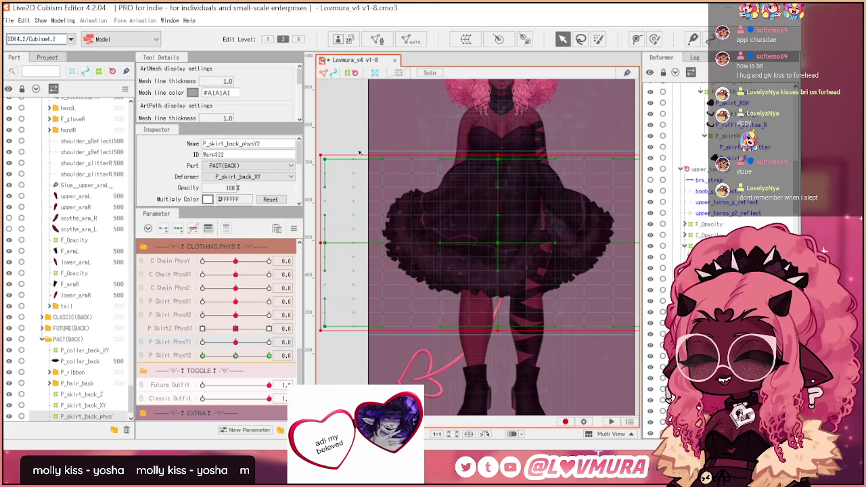
click(342, 119)
key(ctrl+s)
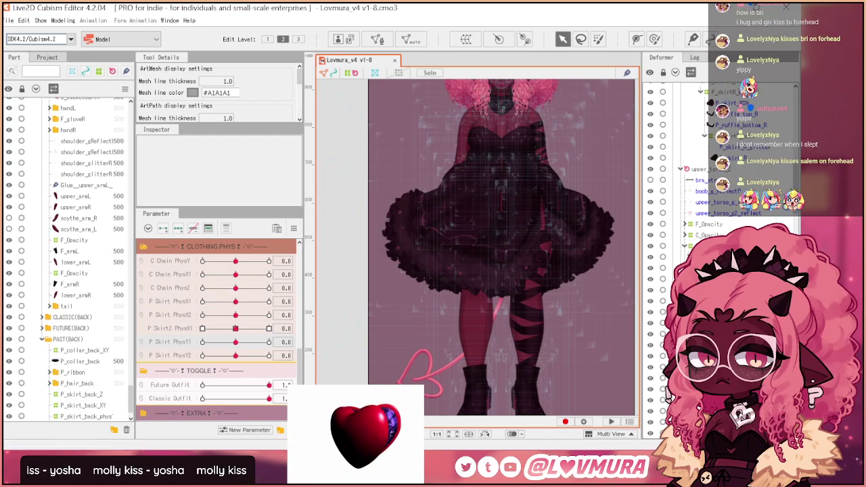
- Start a deform path on the taillength mesh, placing four points from the tail's base to the skirt hem
click(421, 383)
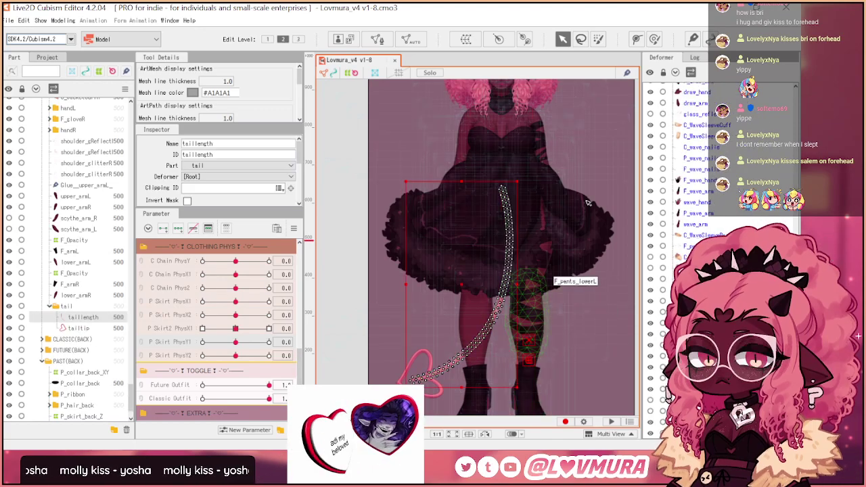
click(638, 40)
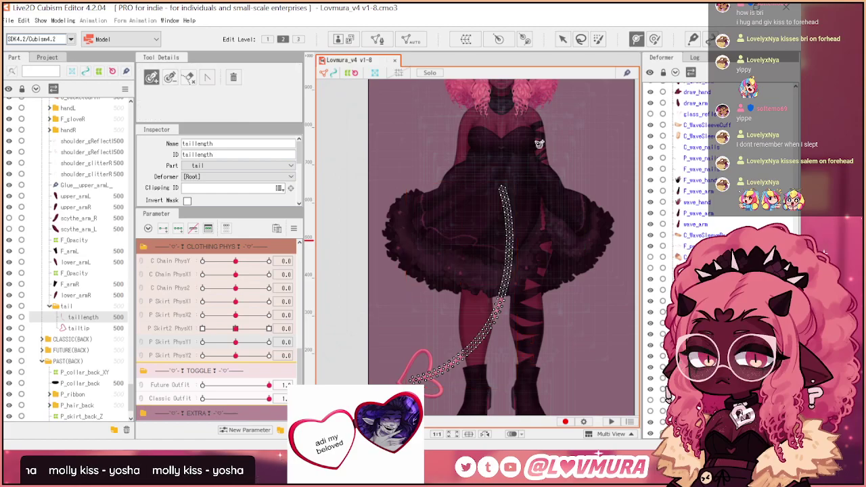
scroll(507, 203, up, 3)
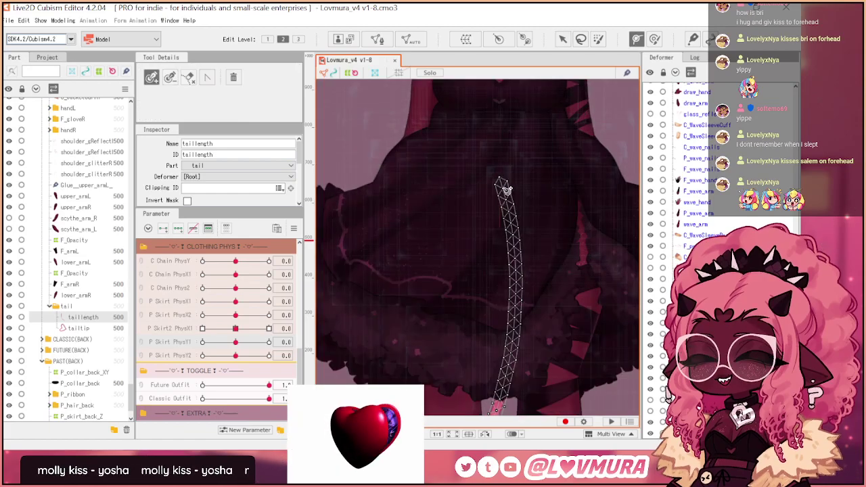
click(506, 186)
drag(547, 276, 544, 220)
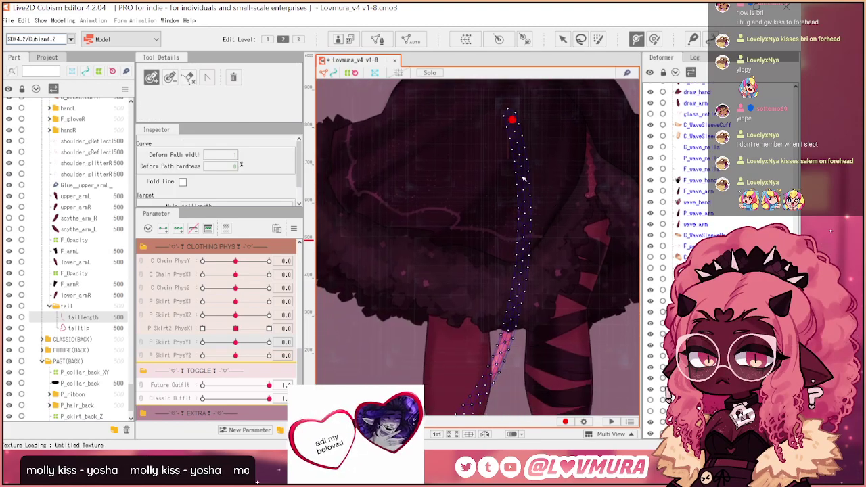
scroll(525, 165, up, 2)
scroll(534, 226, down, 2)
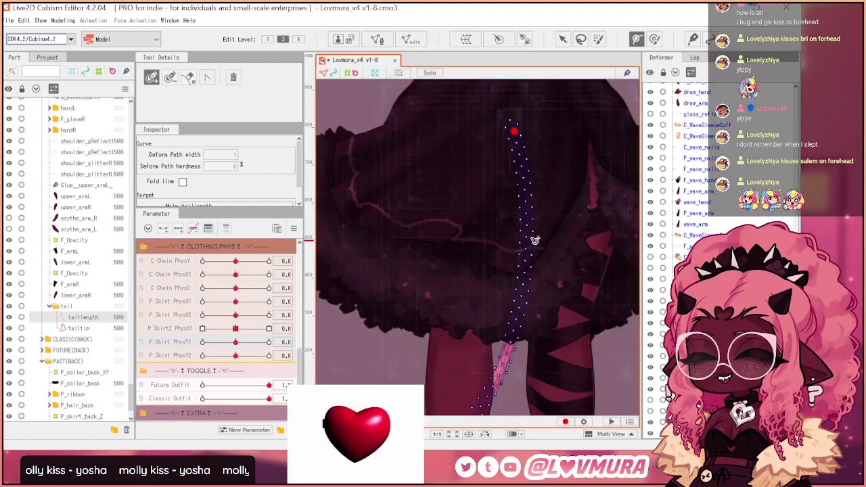
click(527, 175)
click(527, 245)
click(509, 334)
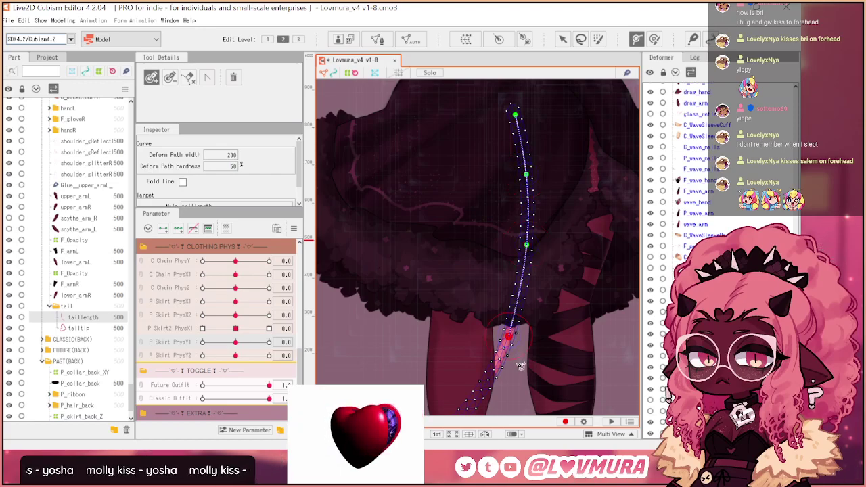
key(ctrl+z)
click(513, 326)
- Extend the tail's deform path with four more points along the lower tail to its end inside the heart
drag(551, 312, 585, 223)
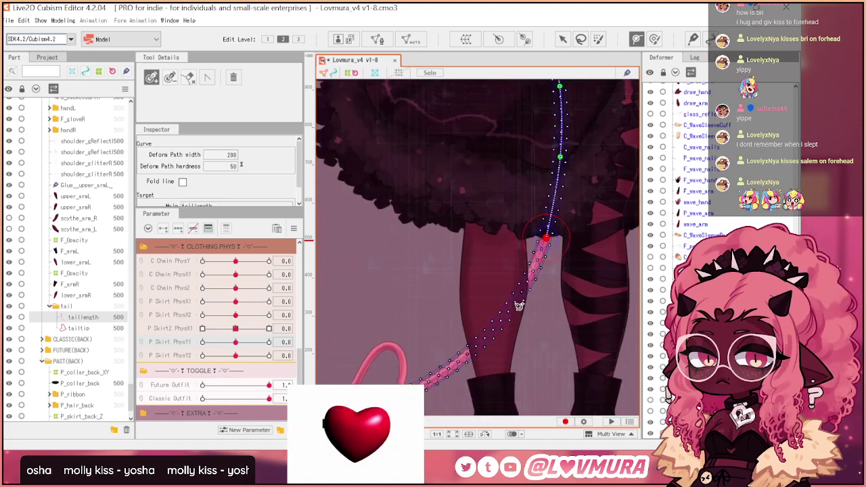
click(517, 304)
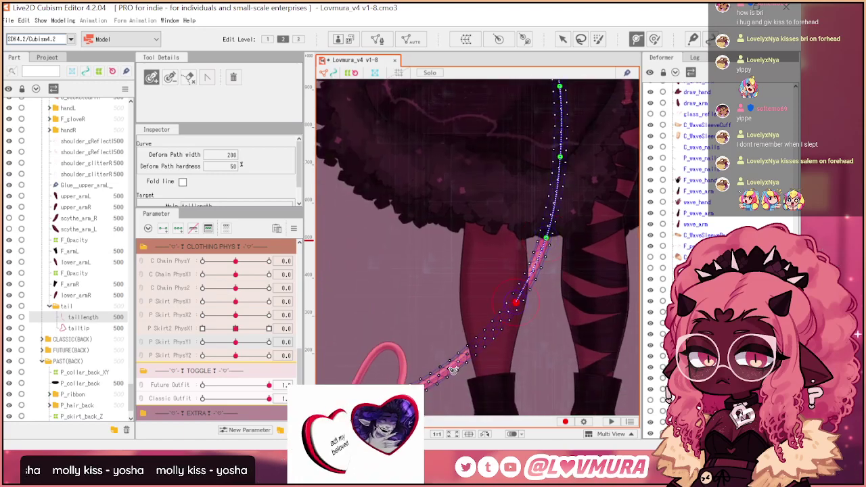
click(450, 367)
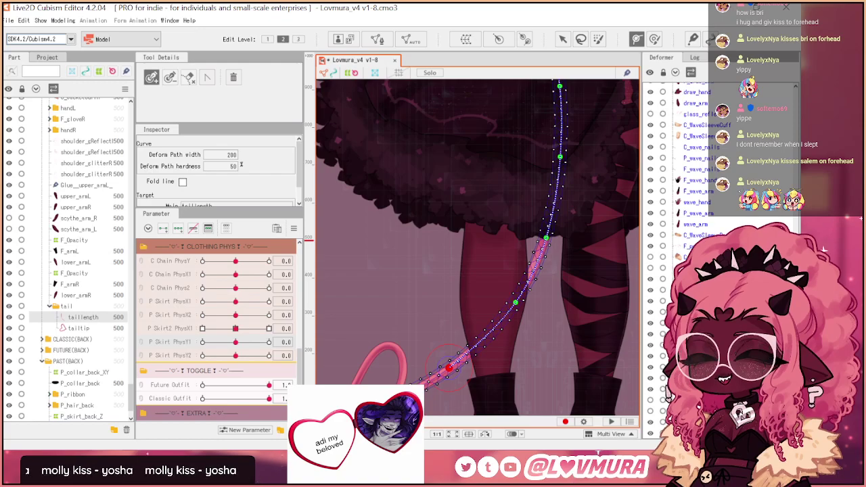
drag(391, 378, 448, 311)
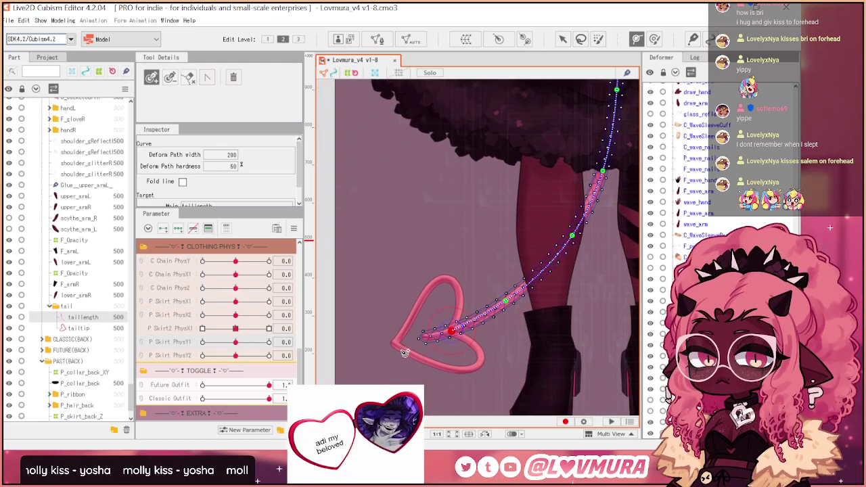
scroll(402, 359, down, 3)
scroll(403, 358, up, 1)
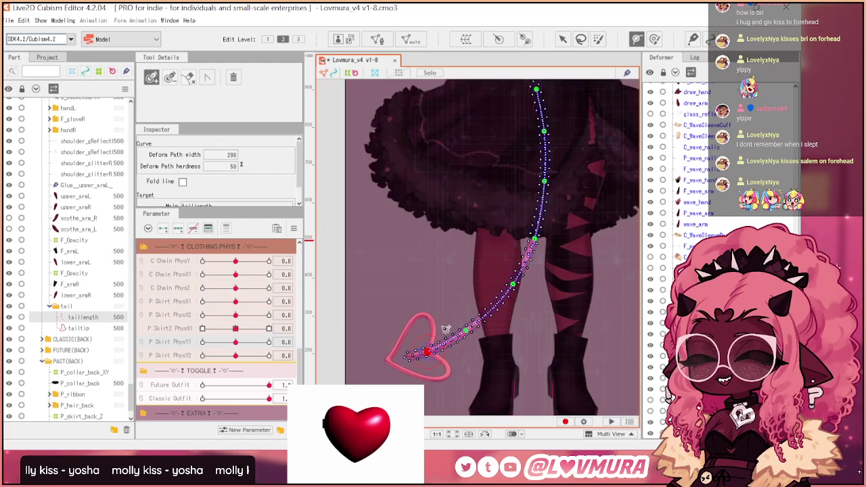
scroll(443, 305, down, 1)
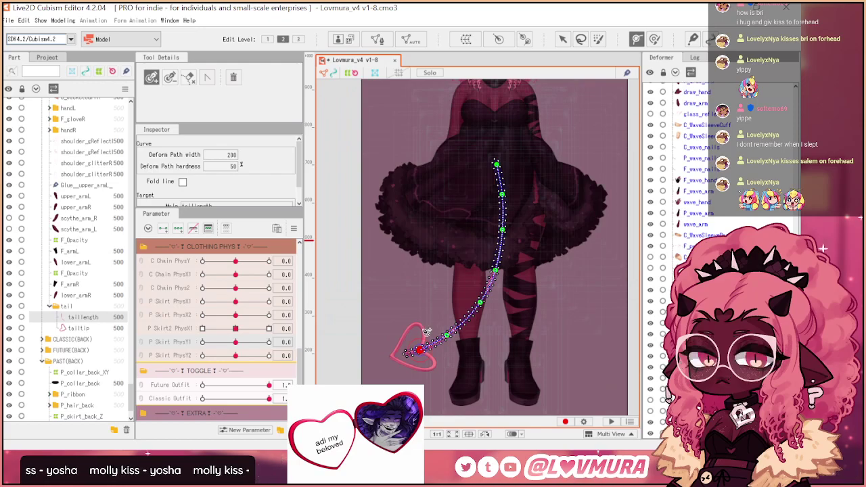
scroll(402, 362, up, 1)
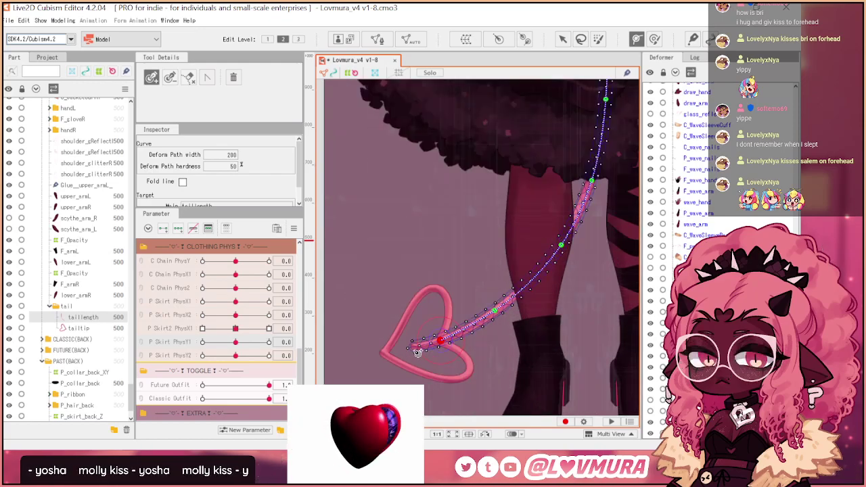
click(409, 349)
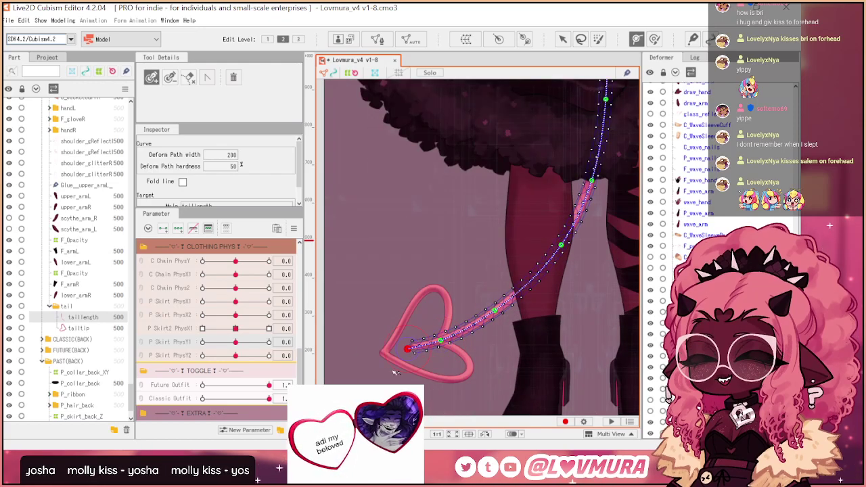
scroll(396, 372, down, 2)
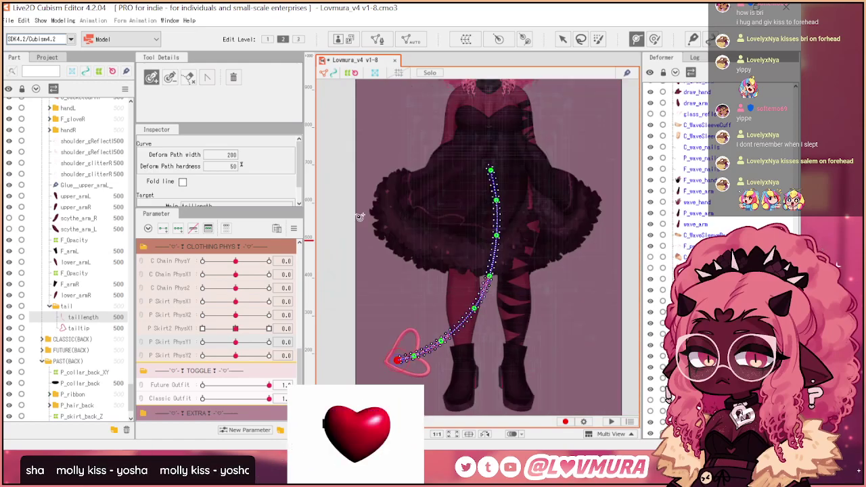
- Set the tail deform path's width to 443
drag(231, 155, 234, 155)
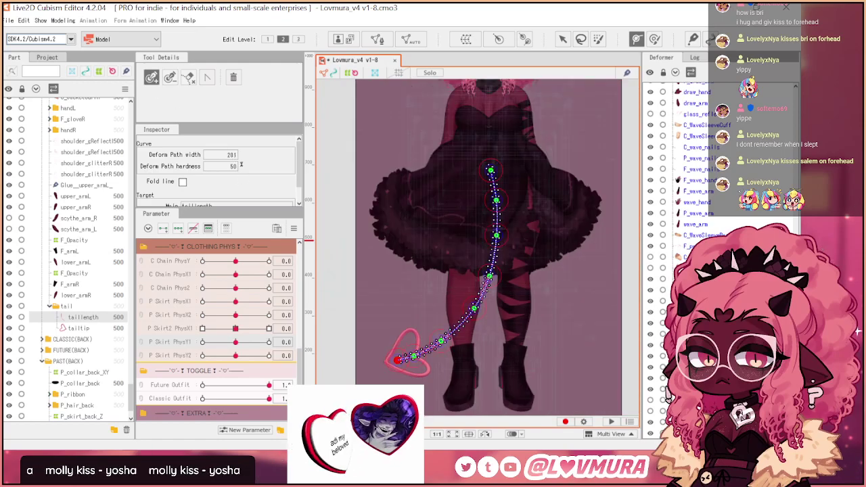
scroll(227, 155, down, 4)
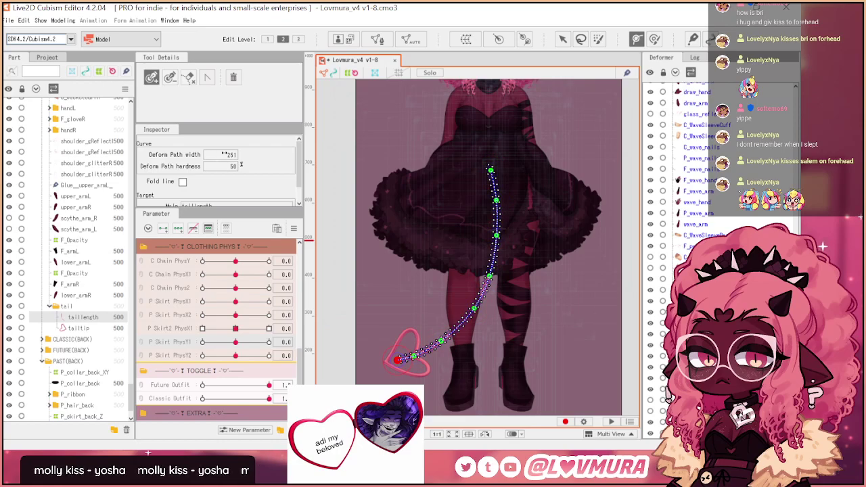
drag(230, 155, 342, 155)
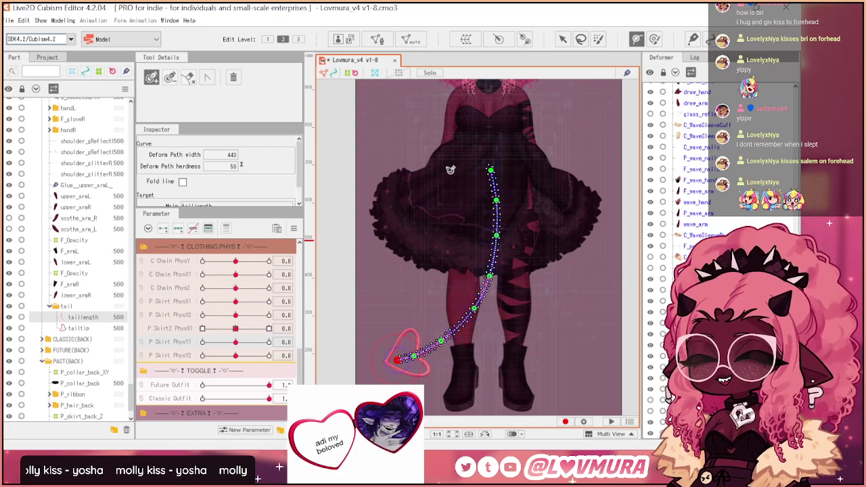
- Try skinning the taillength mesh using its deformation path, accepting the cautions
click(563, 38)
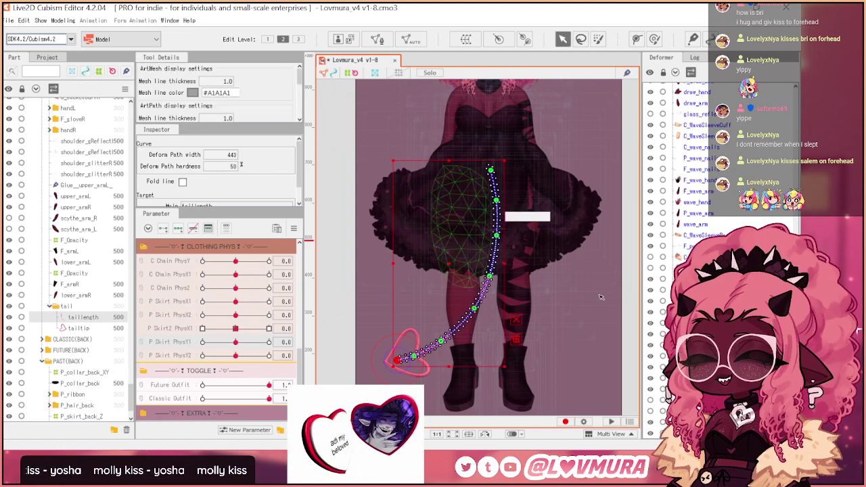
click(63, 20)
mouse_move(135, 108)
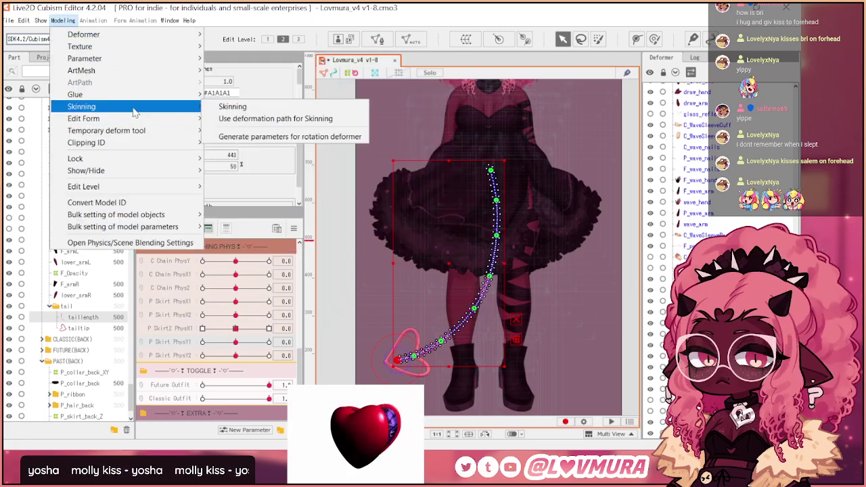
click(275, 118)
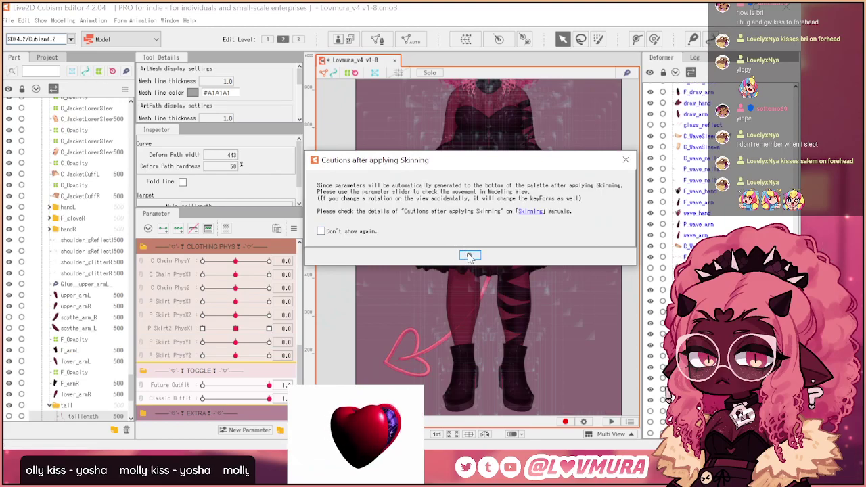
click(470, 256)
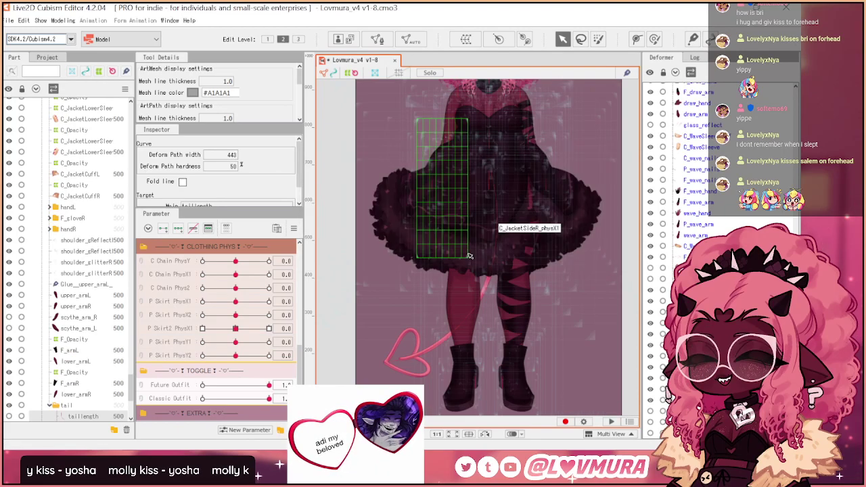
- Test the generated [0]taillength parameter at about -19.3 to see the tail bend, and undo the skinning
scroll(211, 364, down, 1)
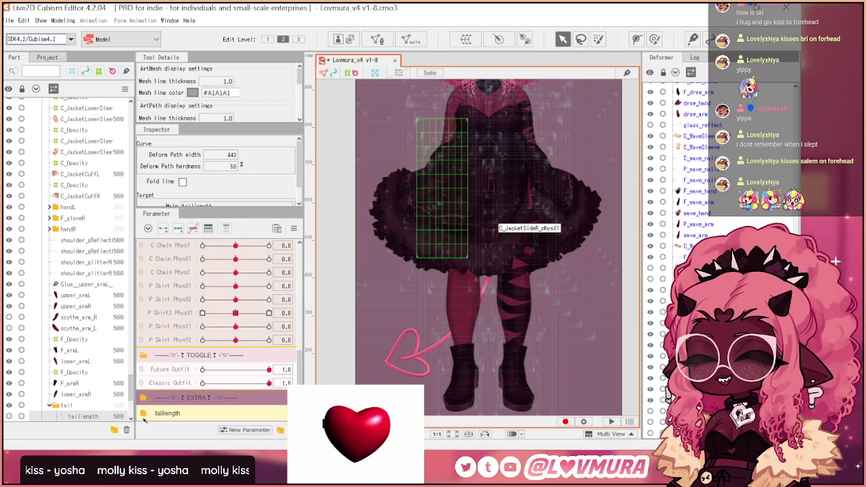
click(144, 413)
scroll(203, 381, down, 3)
mouse_move(236, 308)
mouse_down()
mouse_move(244, 309)
mouse_move(221, 309)
mouse_up()
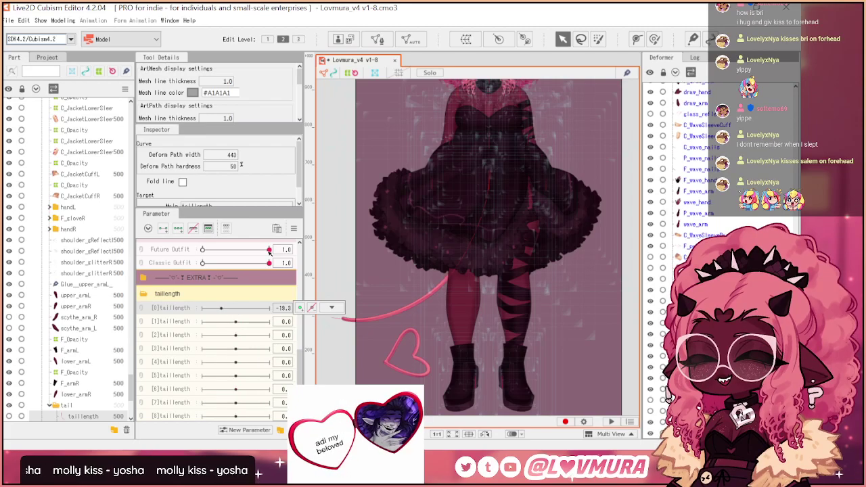
scroll(268, 253, up, 4)
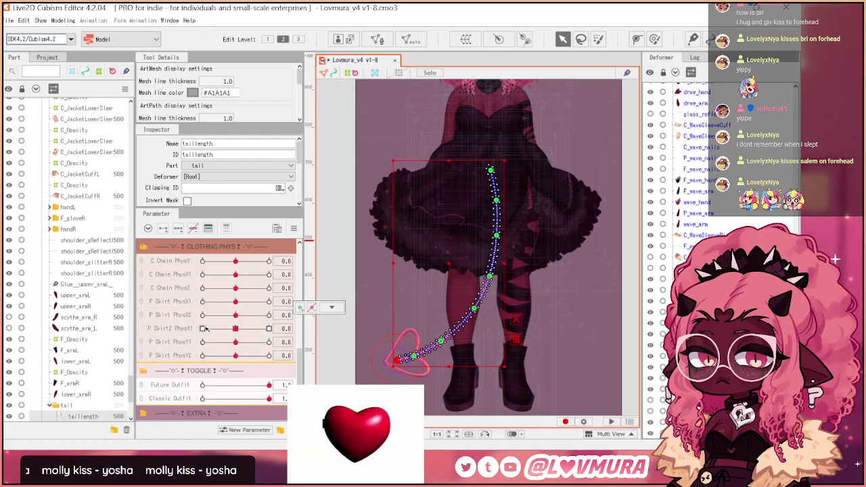
- Apply skinning to the taillength ArtMesh so it is driven by a chain of rotation deformers
click(63, 20)
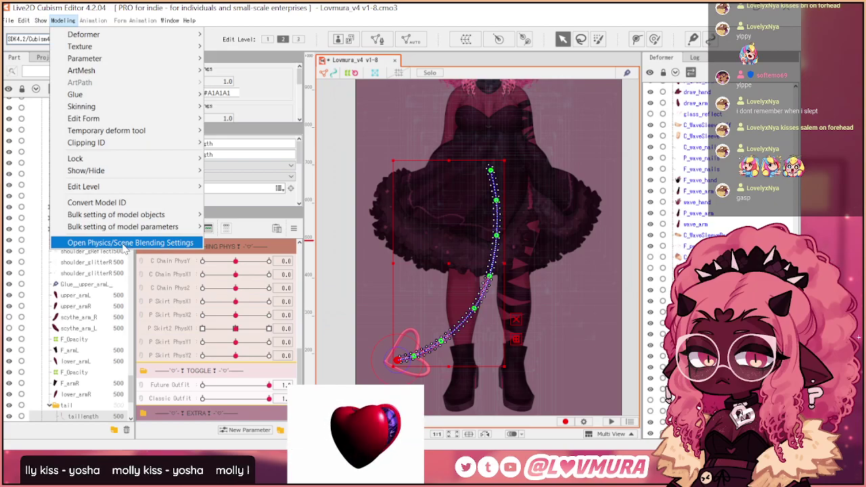
click(70, 22)
click(67, 22)
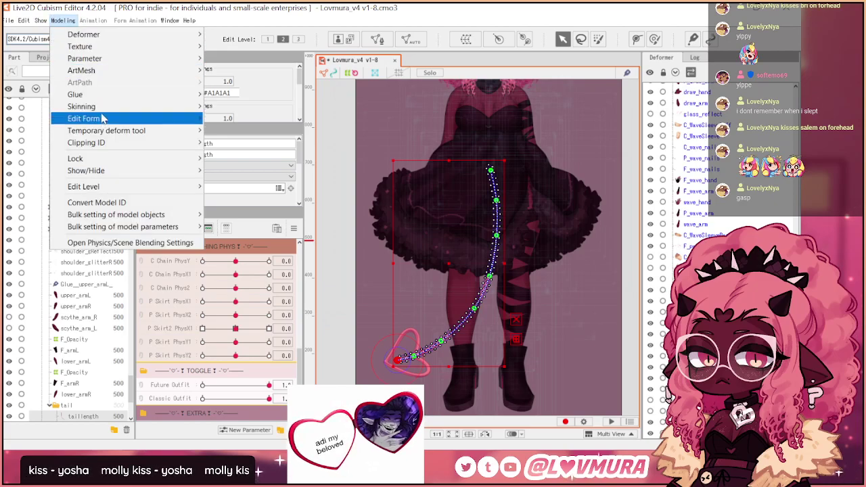
click(243, 120)
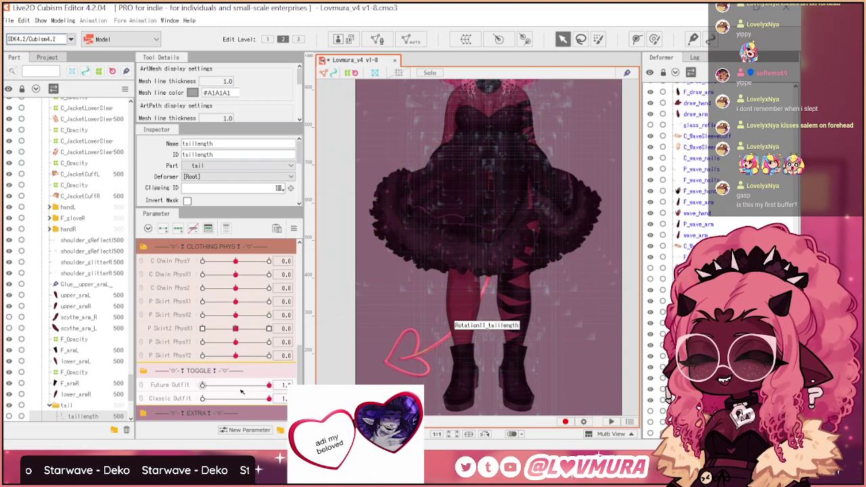
- Test the tail's bend with the [4]taillength parameter, reset it to 0, and select the rotation deformer keyed to it
scroll(171, 407, down, 1)
click(151, 416)
mouse_move(236, 362)
mouse_down()
mouse_move(269, 362)
mouse_move(223, 363)
mouse_move(238, 363)
mouse_up()
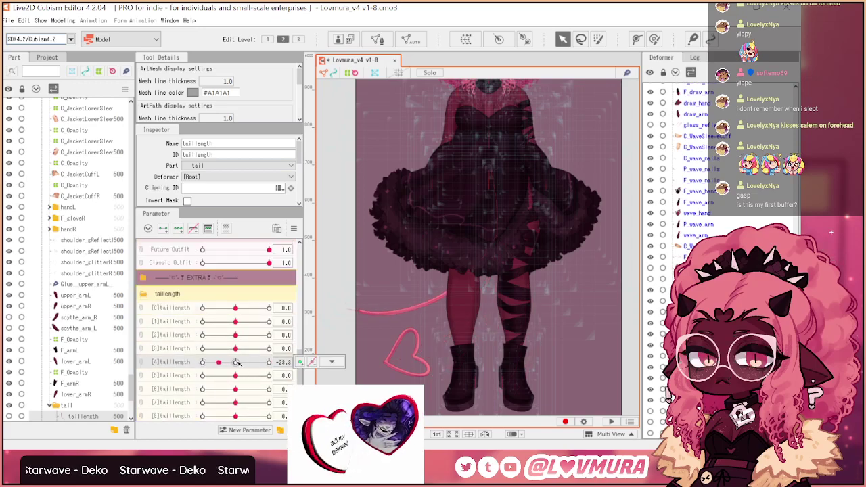
click(331, 361)
click(336, 364)
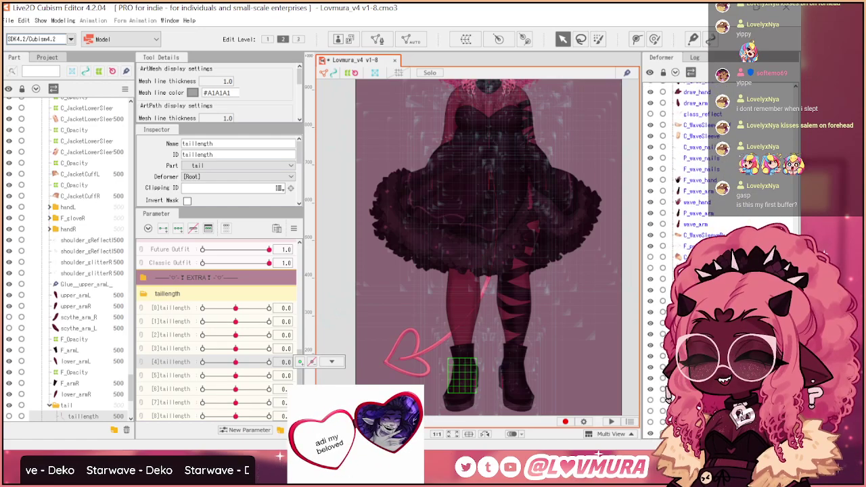
click(331, 362)
click(338, 365)
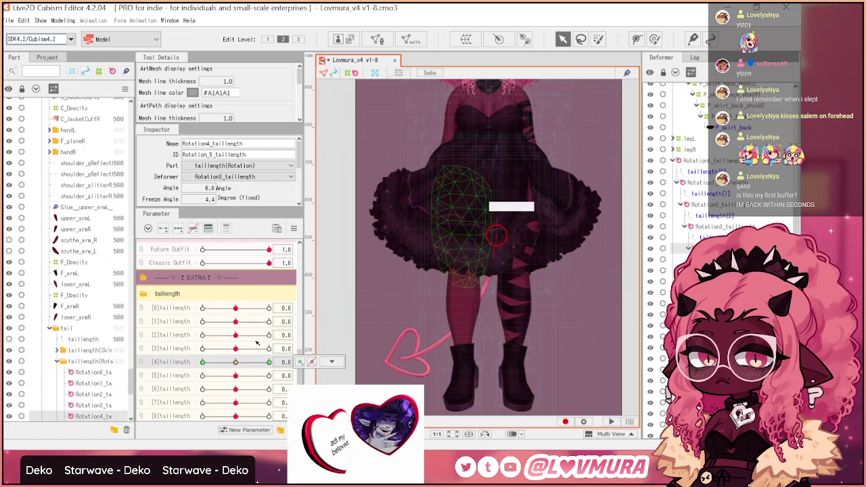
- Test the parameters near the tail's end and select the rotation deformer keyed to [12]taillength
scroll(234, 376, down, 2)
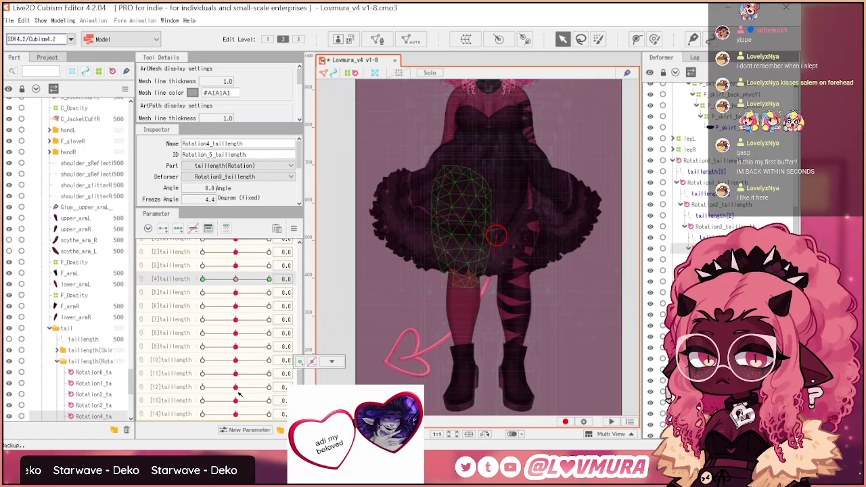
click(237, 346)
drag(237, 346, 236, 390)
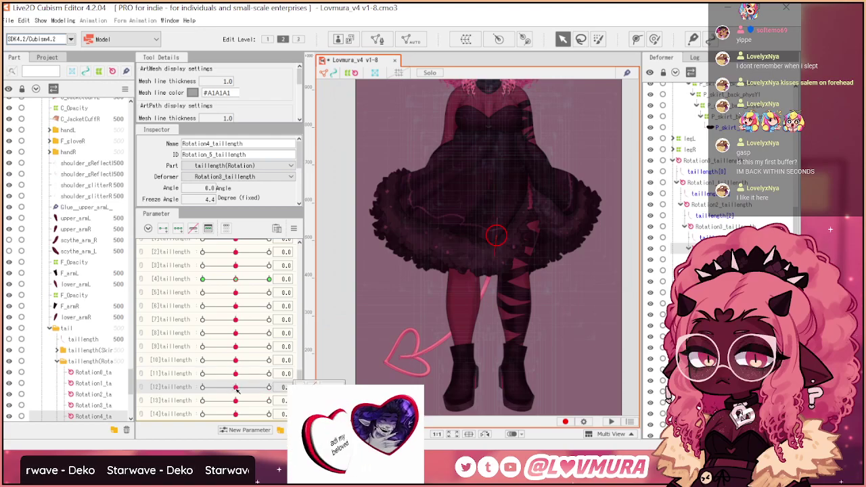
click(334, 384)
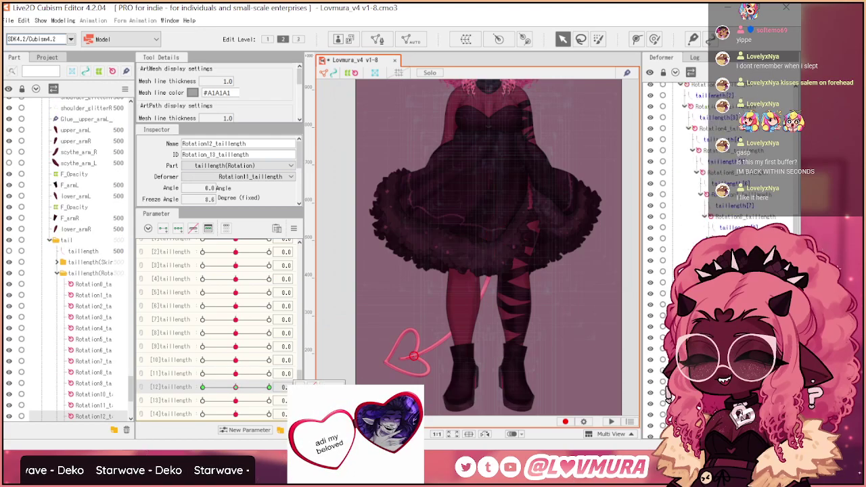
- Try parenting the tailtip mesh to Rotation11_taillength and to Rotation10_taillength, checking each with the [12]taillength parameter
scroll(717, 203, down, 10)
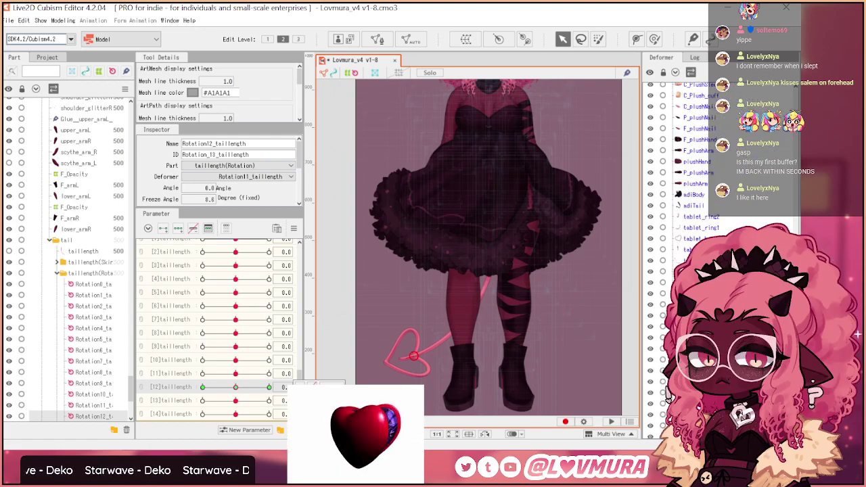
scroll(677, 203, down, 3)
drag(697, 312, 732, 187)
scroll(711, 176, up, 5)
scroll(731, 188, down, 8)
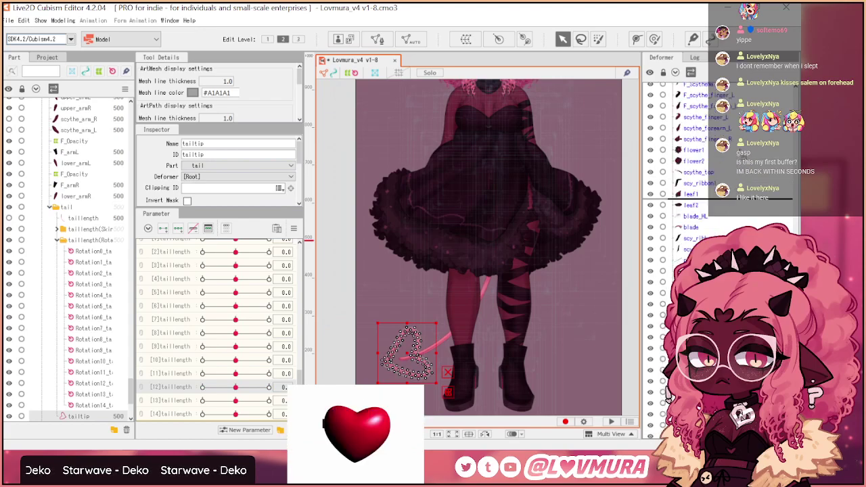
drag(733, 288, 733, 288)
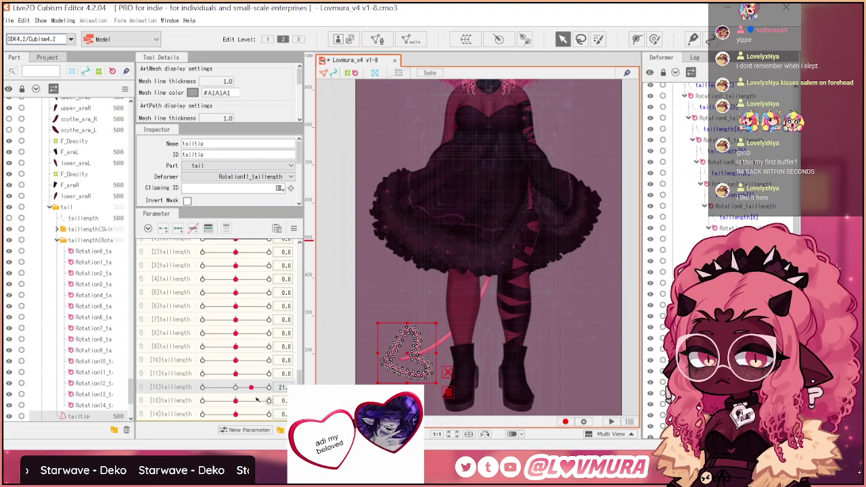
click(237, 392)
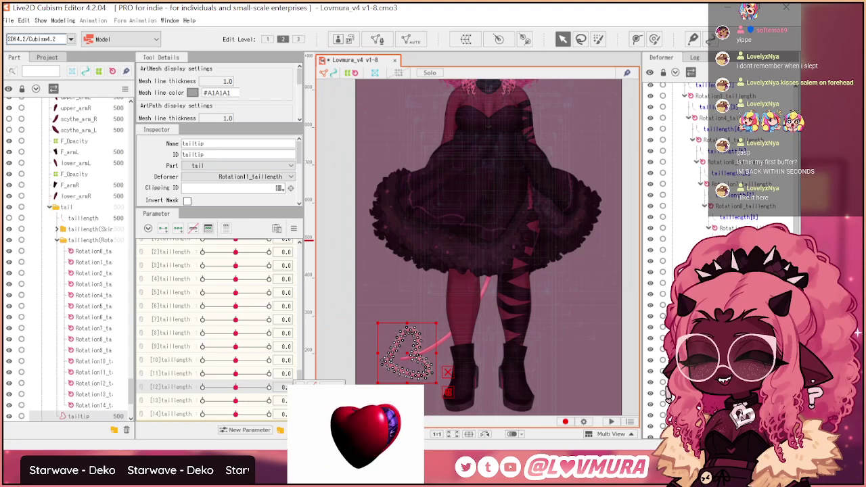
drag(680, 256, 670, 267)
drag(237, 387, 245, 389)
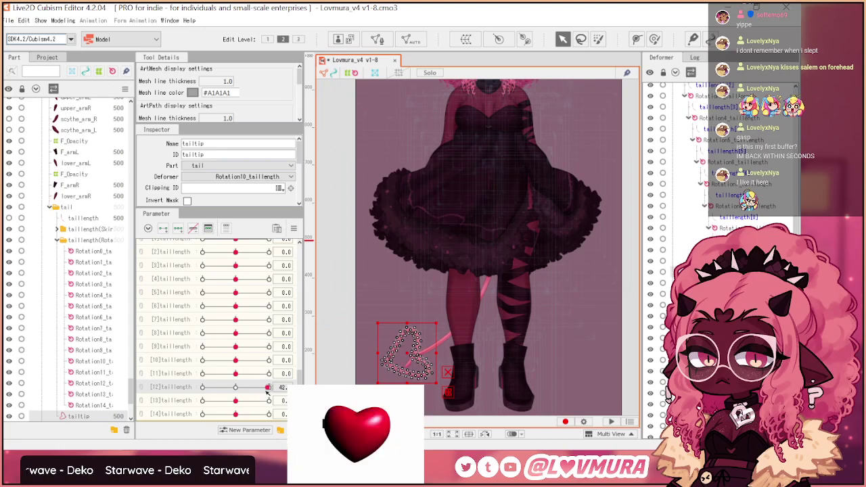
- Parent the tailtip mesh to Rotation12_taillength and check its movement with the [12]taillength parameter
click(93, 383)
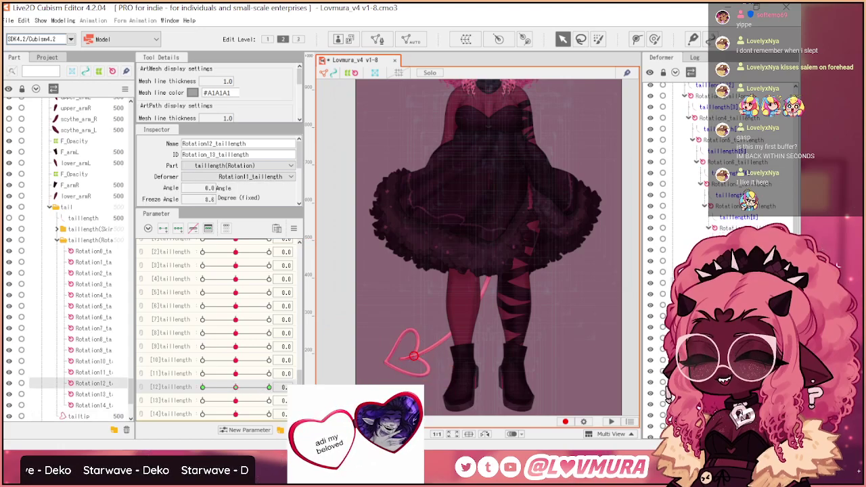
click(79, 416)
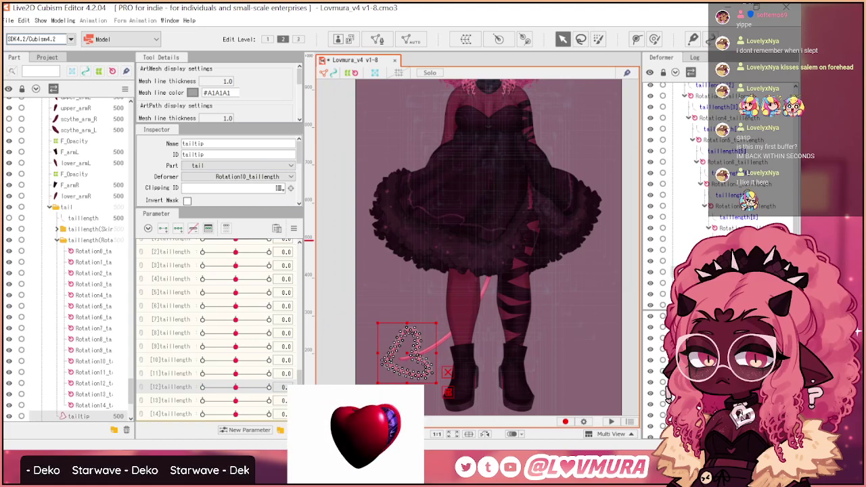
mouse_move(236, 387)
mouse_down()
mouse_move(216, 388)
mouse_move(236, 387)
mouse_up()
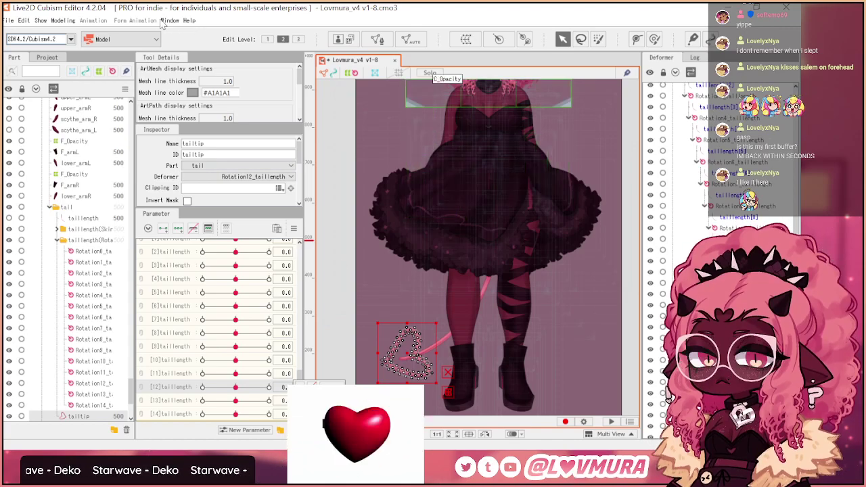
- Add a physics group named Tail in the Physics/Scene Blending Settings and close the settings
click(63, 20)
click(164, 244)
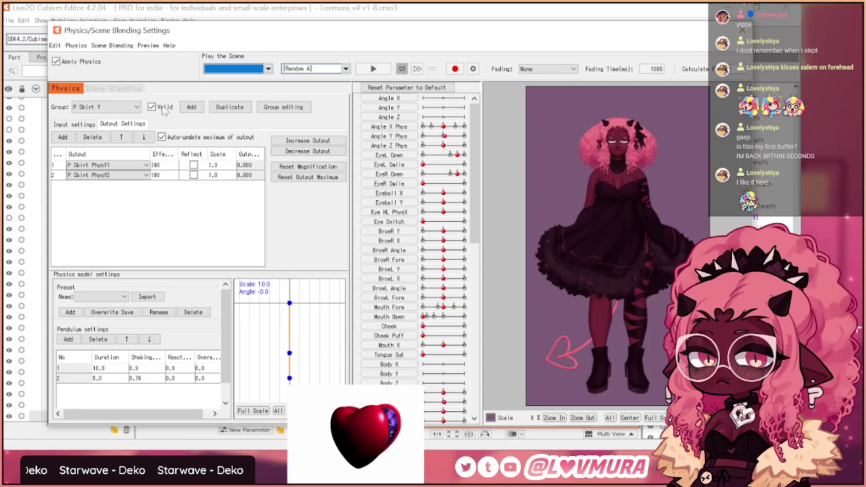
click(192, 107)
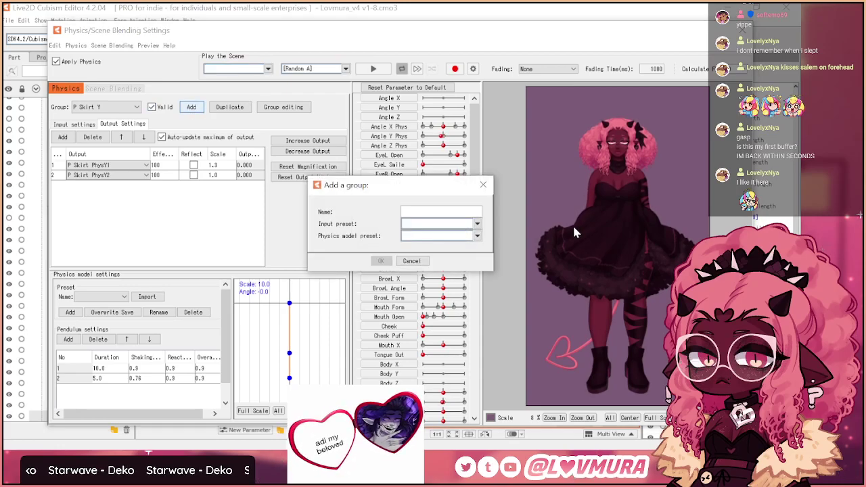
text(Tail)
key(Return)
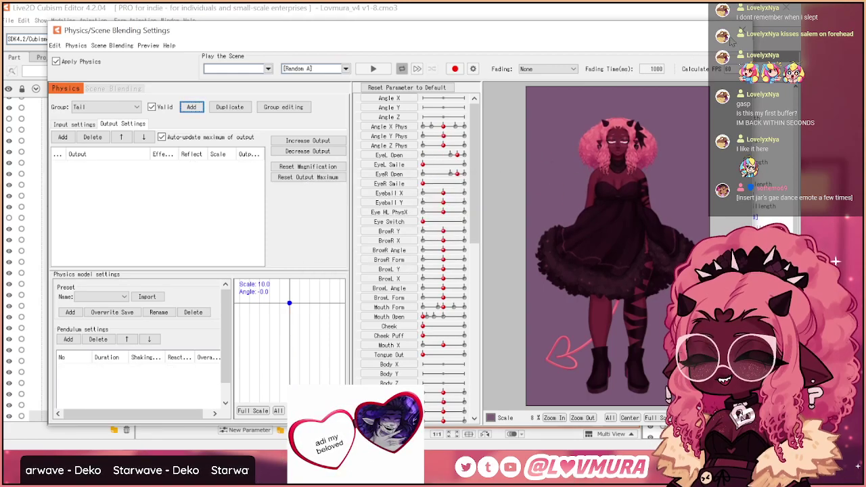
click(741, 29)
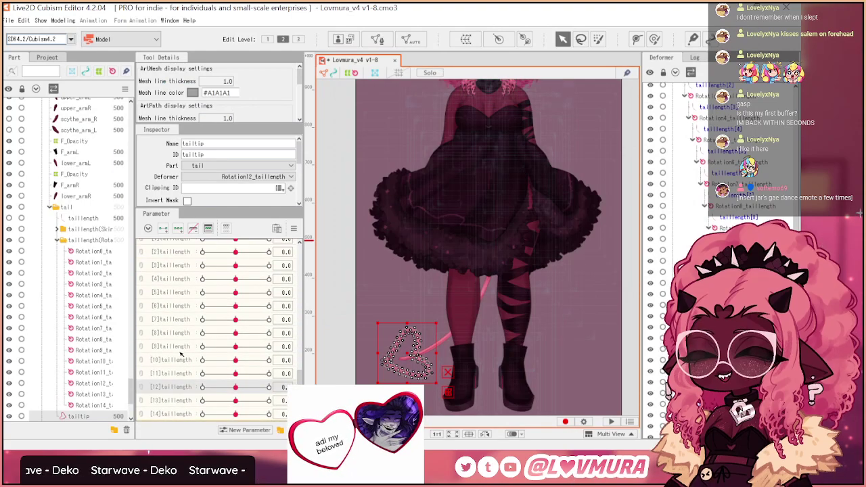
- Reopen the physics settings and add a long chain of pendulums with default values to the Tail group
click(71, 21)
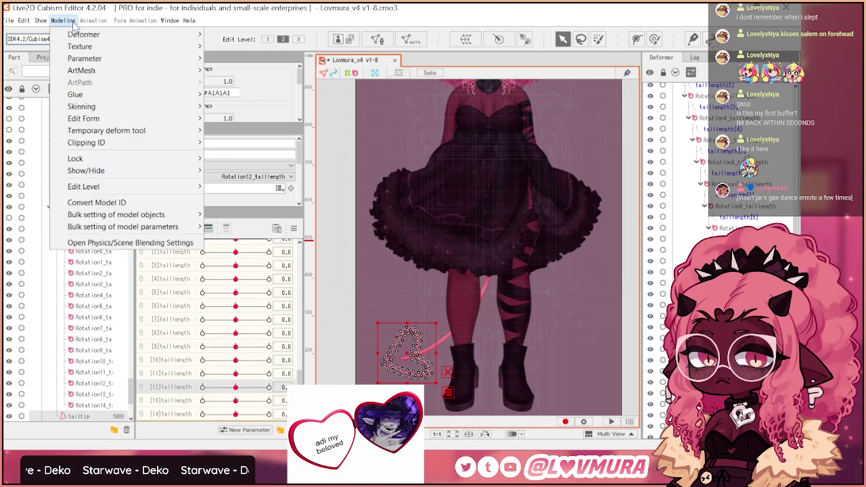
click(188, 243)
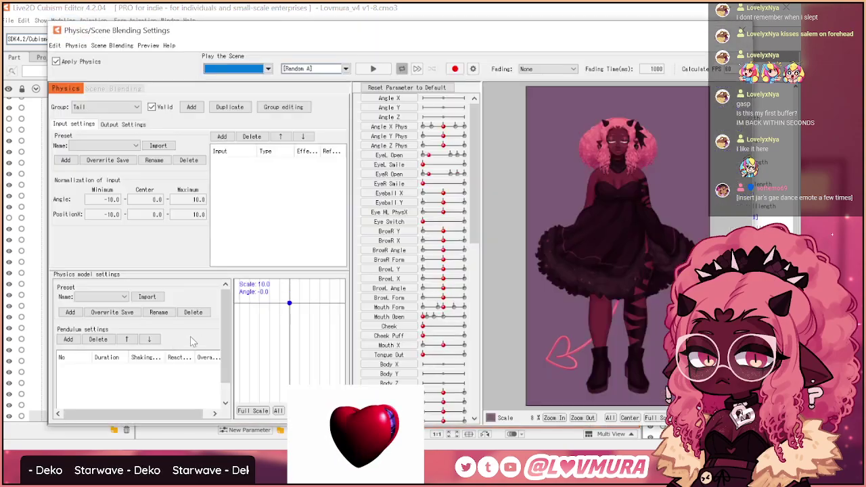
click(74, 343)
click(74, 343)
click(75, 344)
click(74, 343)
click(74, 344)
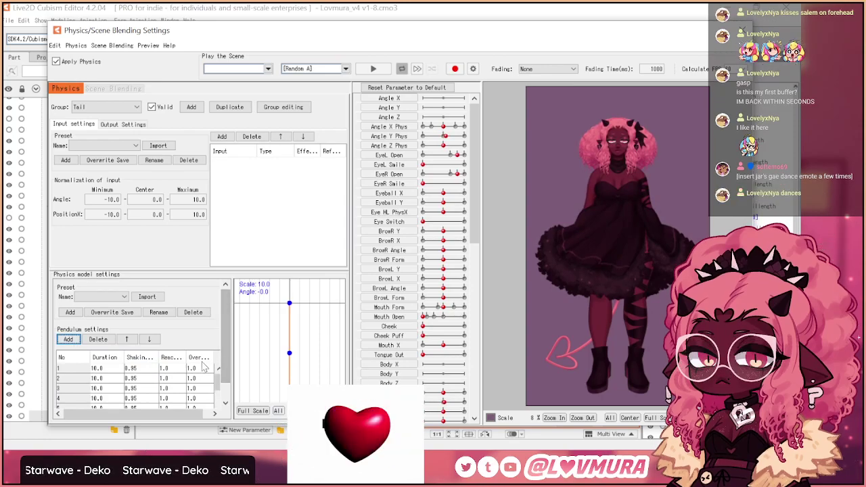
scroll(239, 326, down, 5)
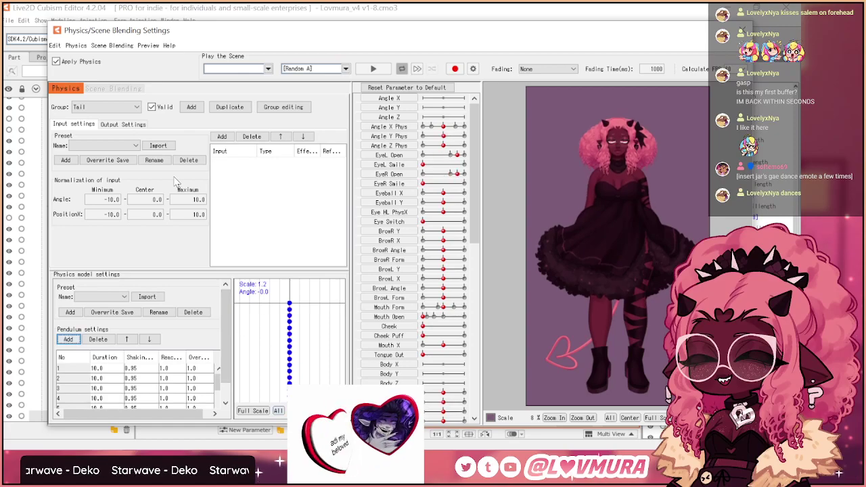
- Add the Breath parameter as an input of the Tail physics group
click(222, 137)
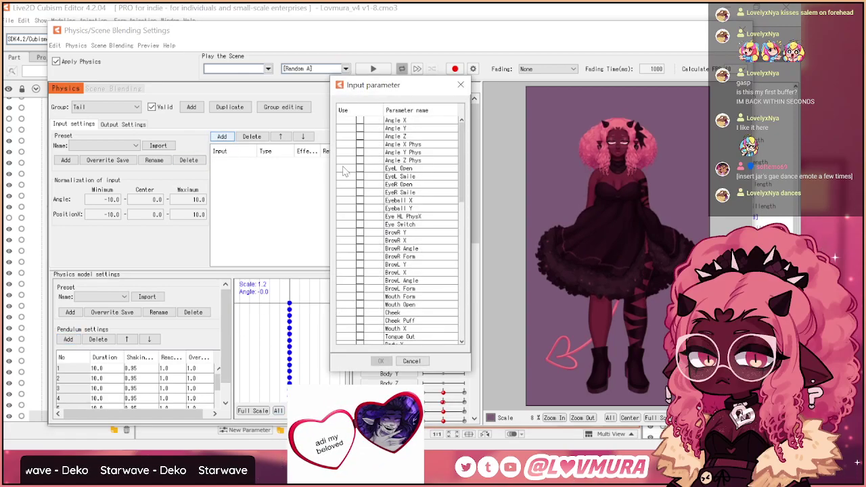
scroll(412, 155, down, 10)
scroll(414, 155, up, 7)
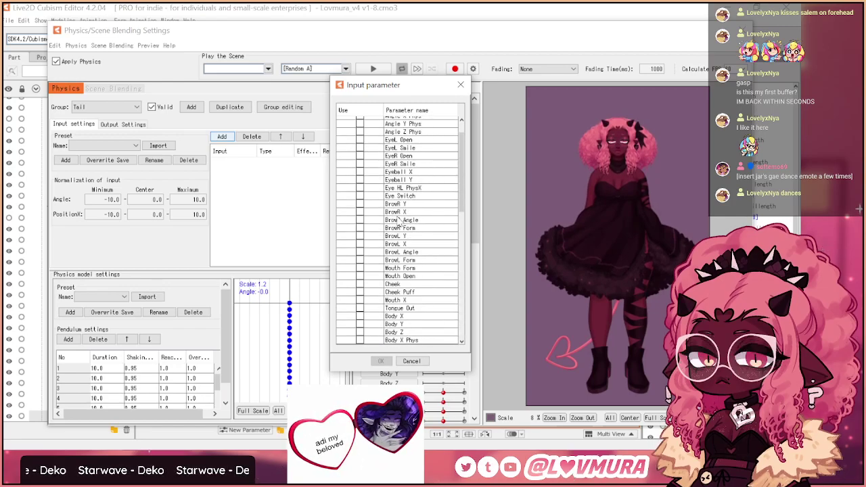
scroll(396, 206, down, 3)
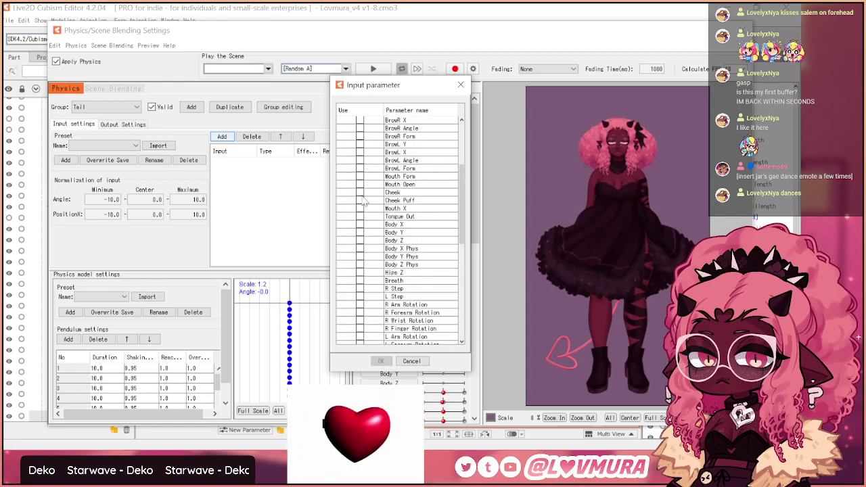
scroll(361, 232, up, 3)
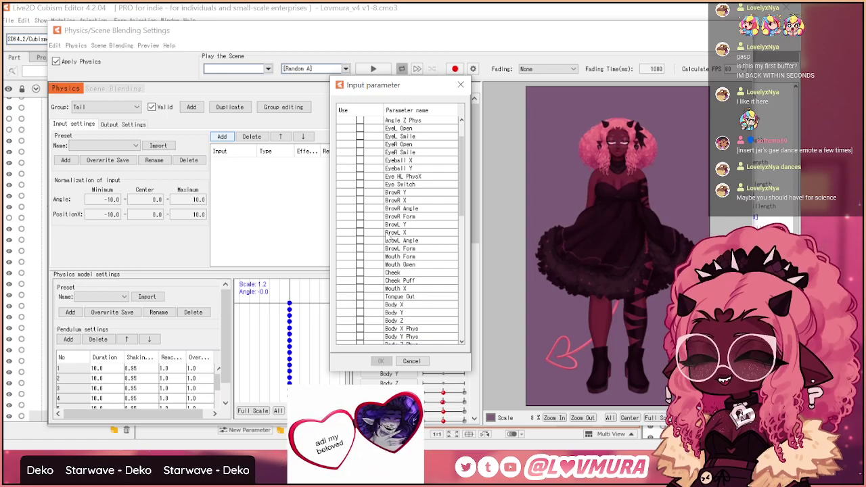
scroll(388, 247, down, 2)
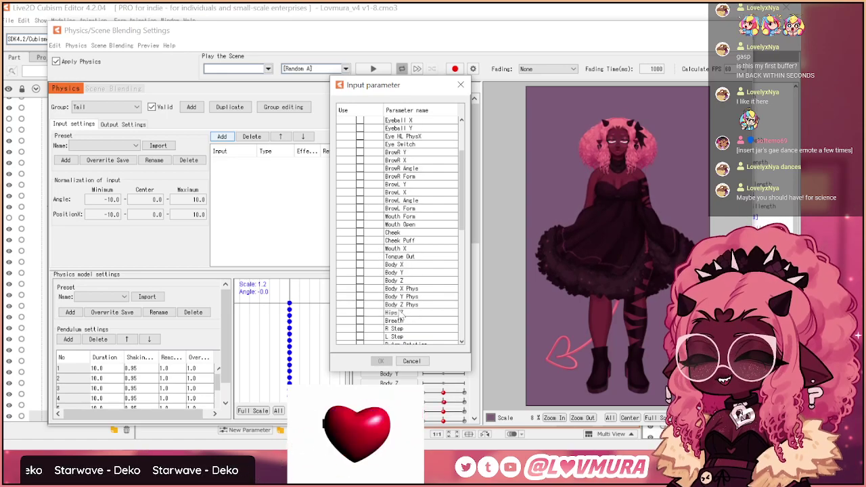
click(363, 320)
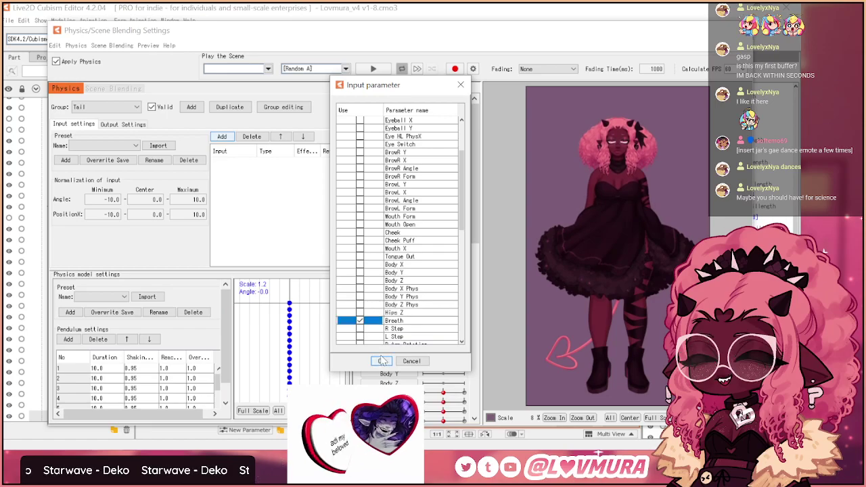
click(381, 362)
- Set the Breath input's type to Angle and its effectiveness to 100, leaving Reflect unchecked
click(274, 162)
click(271, 179)
click(333, 163)
click(311, 164)
click(336, 164)
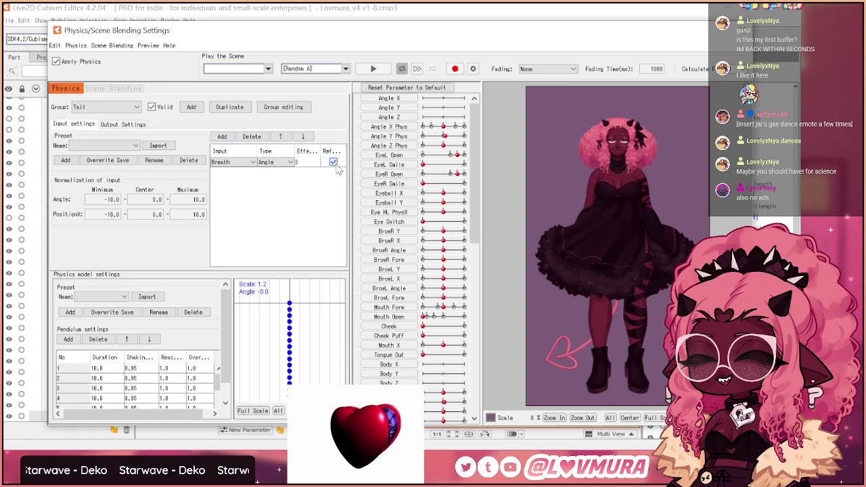
click(313, 162)
text(100)
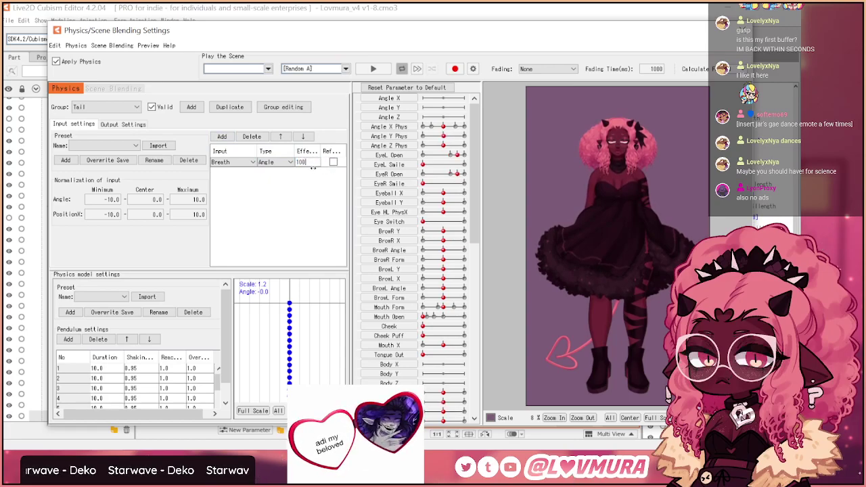
key(Return)
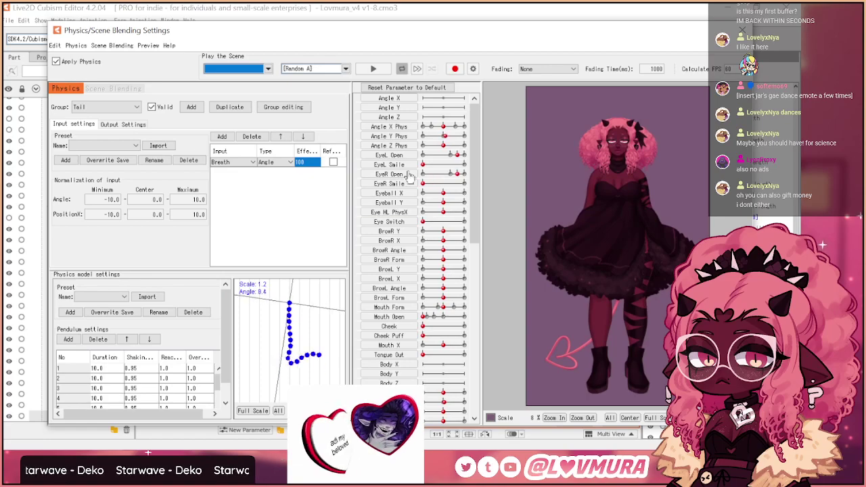
- Add parameters [0]taillength through [14]taillength as outputs of the Tail physics group
click(129, 125)
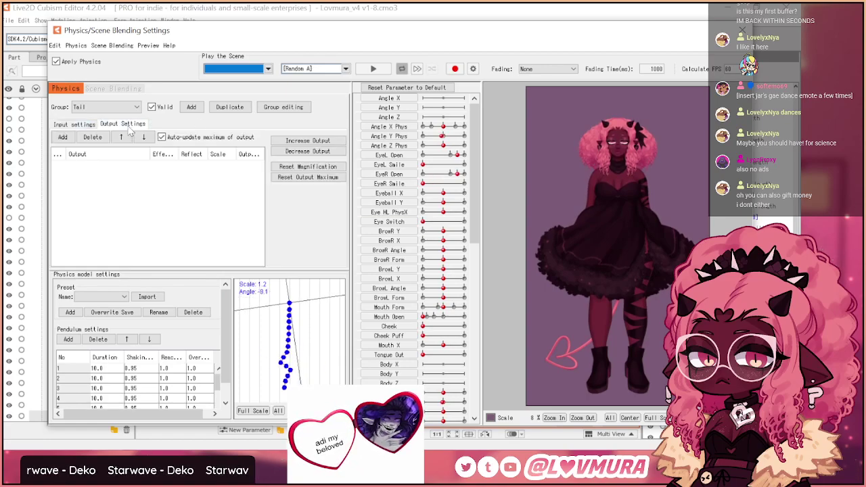
click(63, 137)
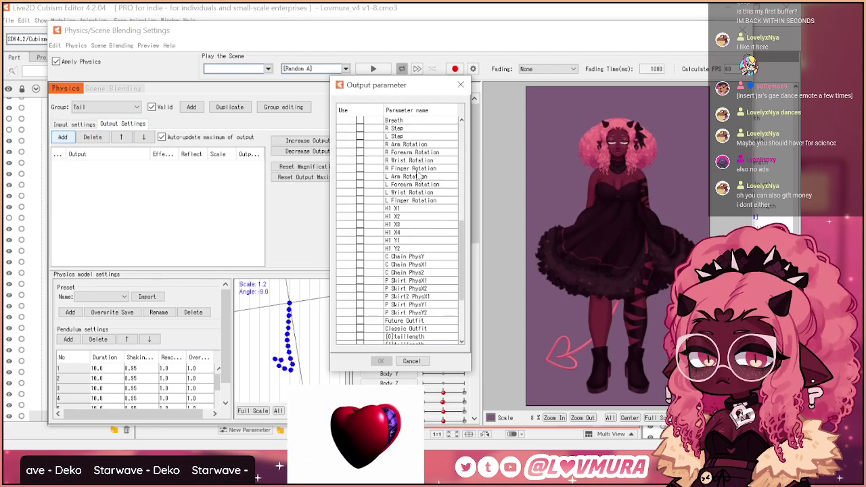
scroll(393, 196, down, 10)
drag(362, 231, 360, 324)
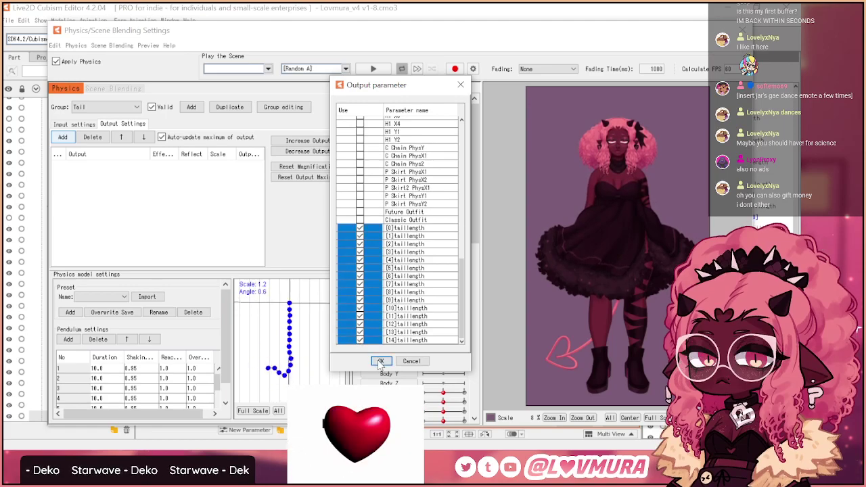
click(380, 361)
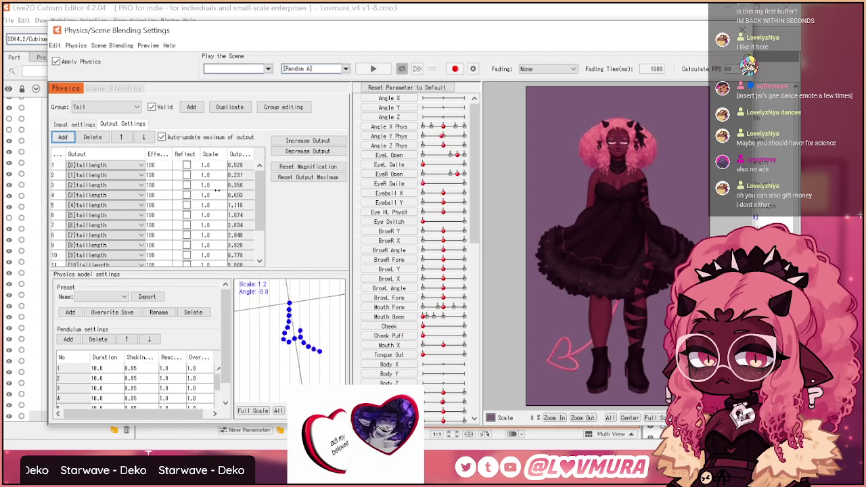
- Set the Scale of all taillength outputs in the Tail group to 5 at once
scroll(567, 387, up, 2)
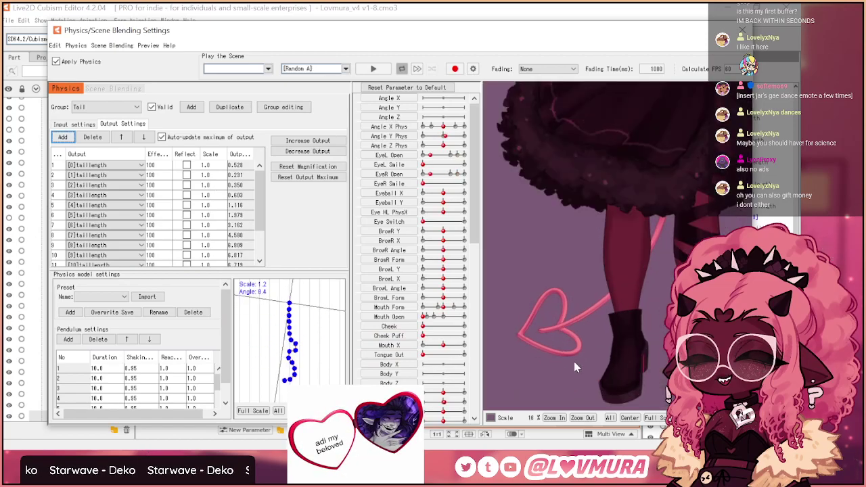
scroll(577, 353, down, 2)
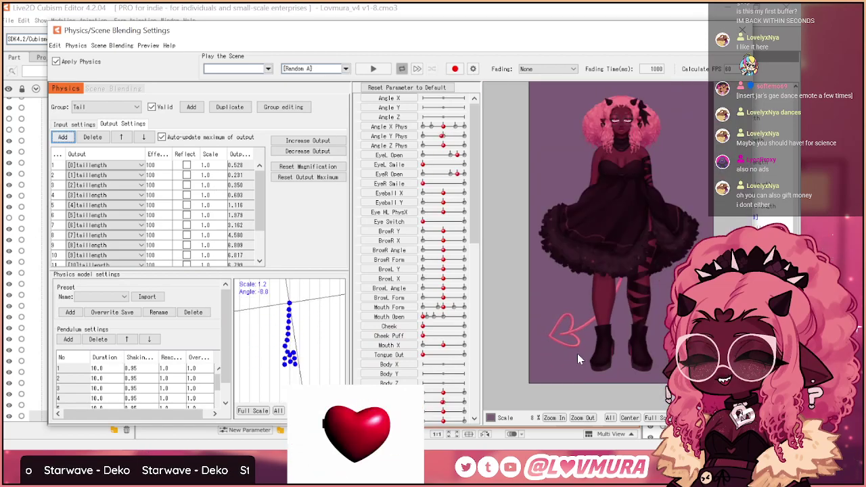
right_click(215, 155)
click(243, 163)
text(5)
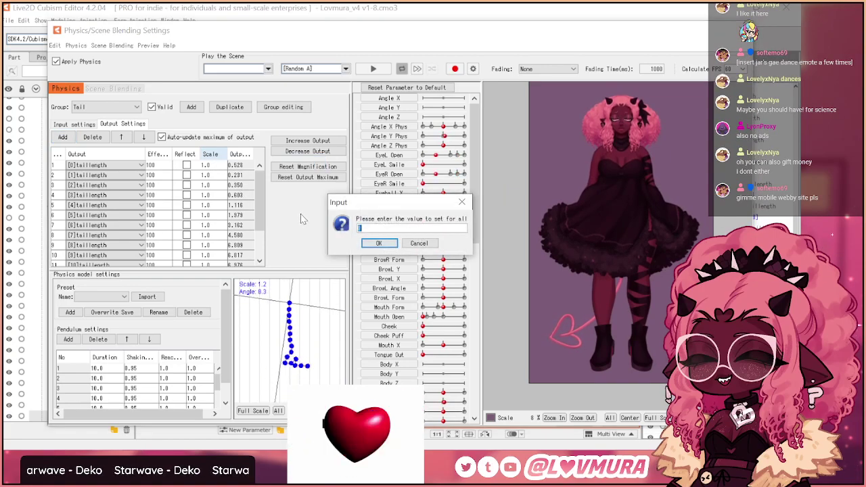
click(379, 244)
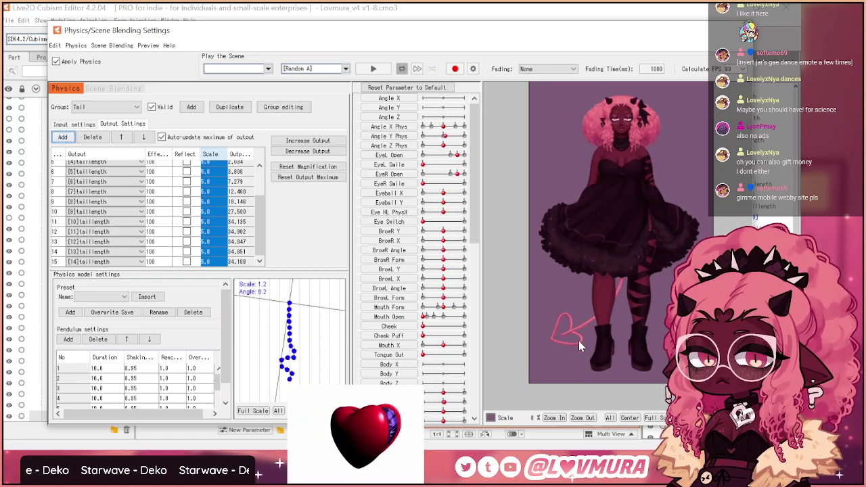
- Set the Duration of all pendulums in the Tail group to 15
scroll(579, 340, up, 3)
scroll(552, 317, down, 3)
right_click(115, 366)
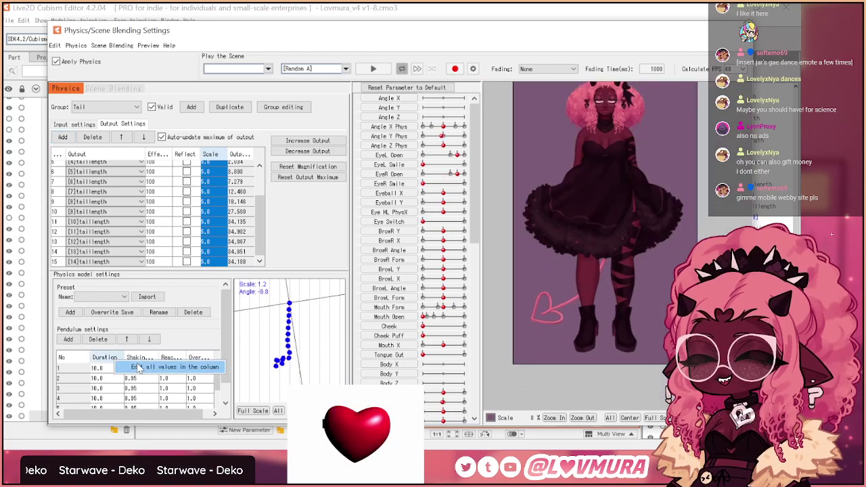
click(169, 367)
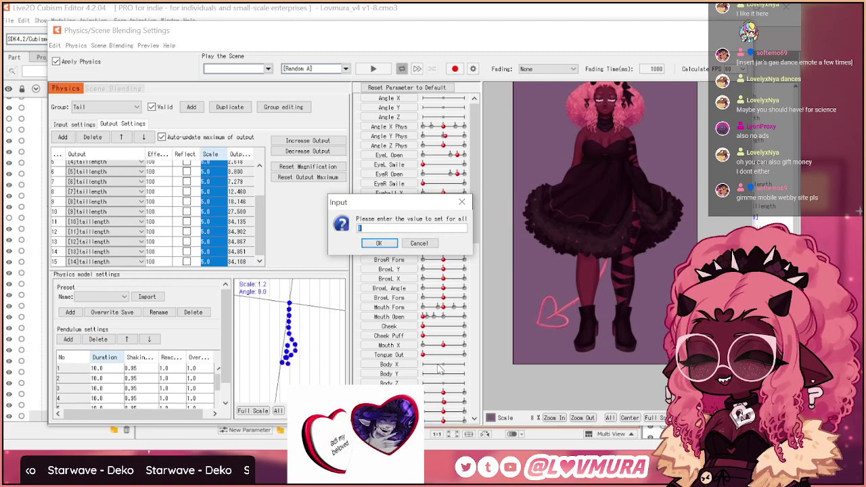
text(15)
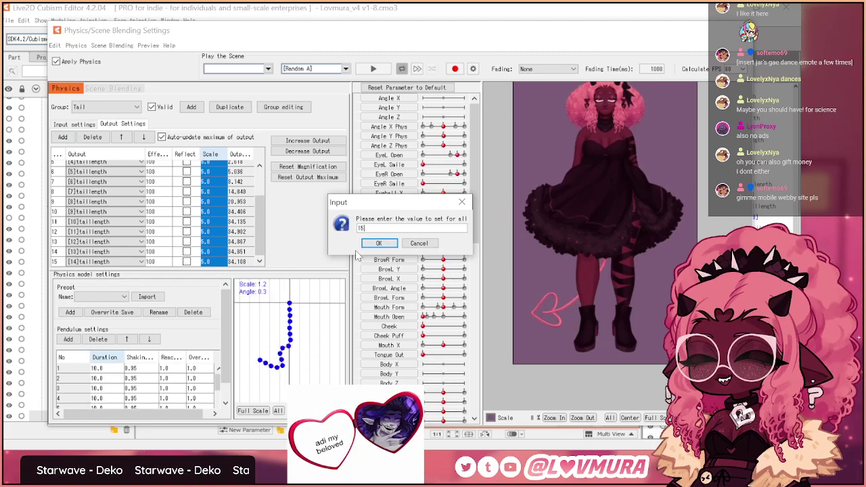
click(379, 243)
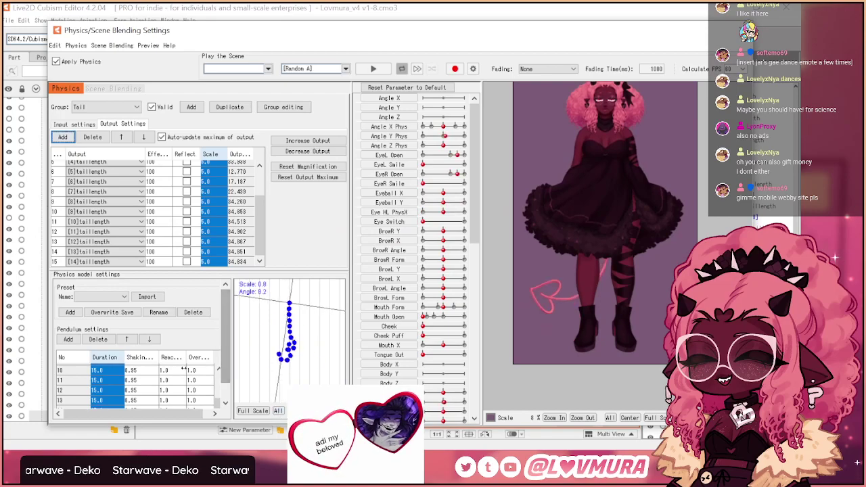
- Set the shaking influence of all pendulums in the Tail group to 0.9
right_click(147, 360)
click(193, 364)
text(0.3)
key(Return)
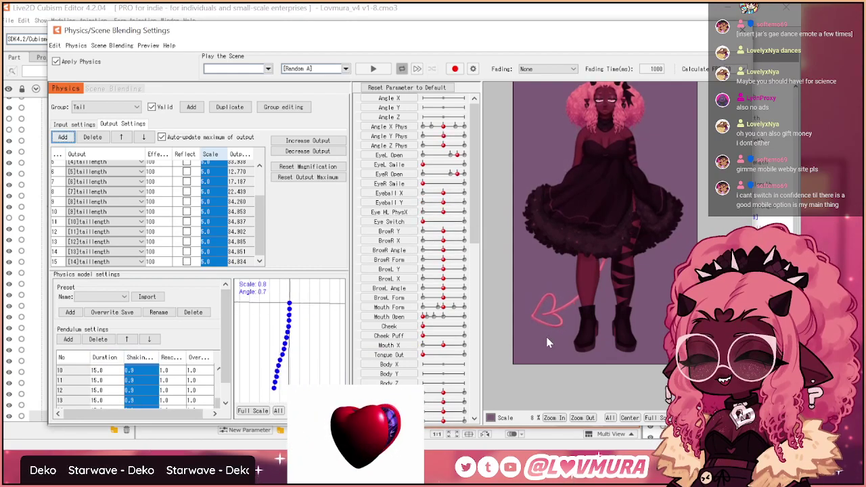
- Set the Scale of all taillength outputs in the Tail group to 10 at once
right_click(214, 155)
click(243, 161)
text(10)
click(379, 243)
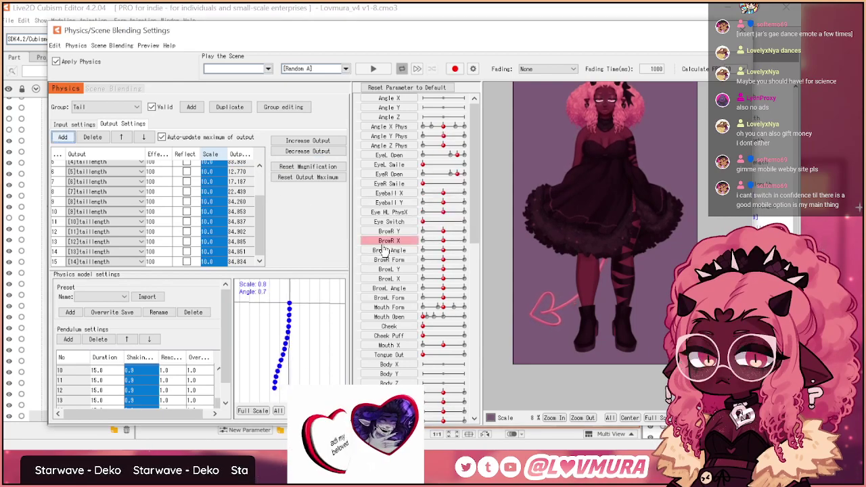
- Set the minimum of the Tail group's input Angle normalization to -60
click(74, 125)
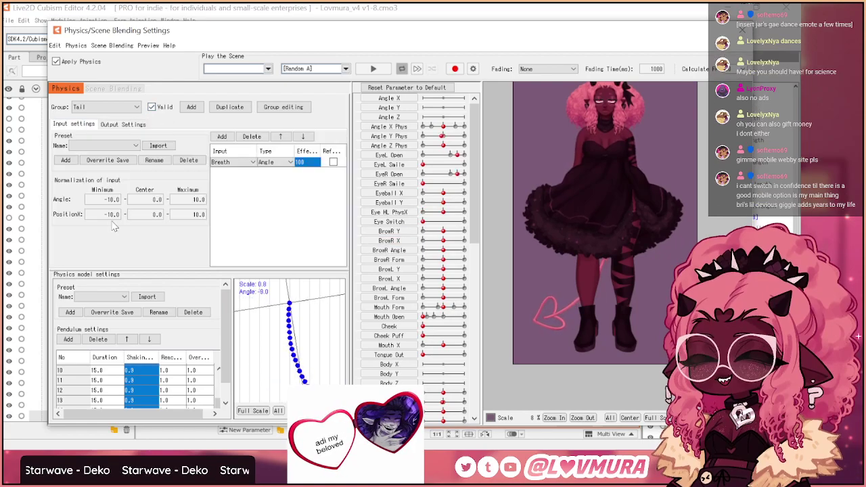
double_click(111, 200)
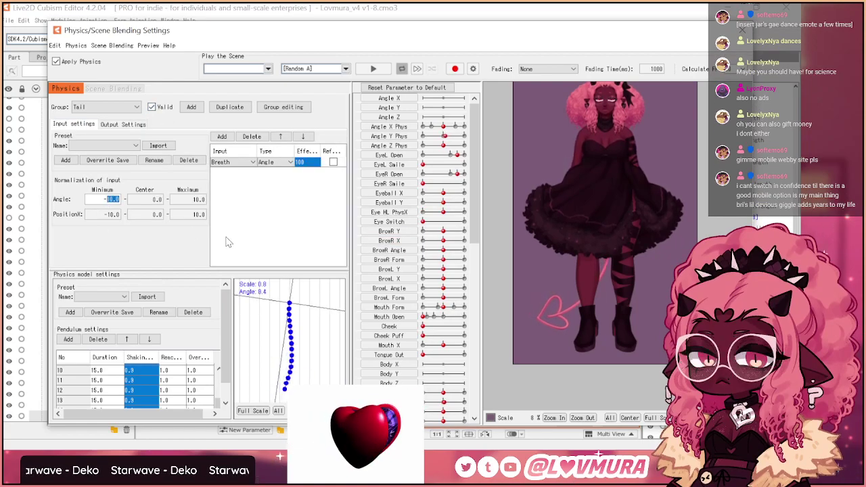
text(-6)
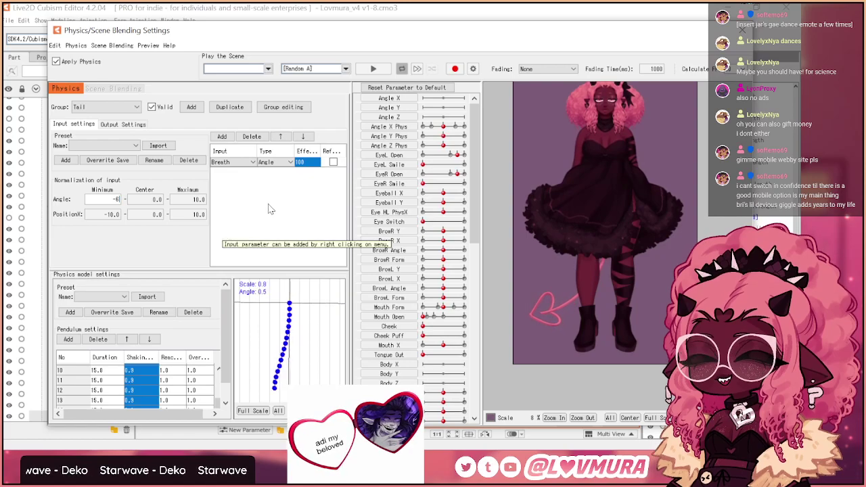
text(0)
key(Return)
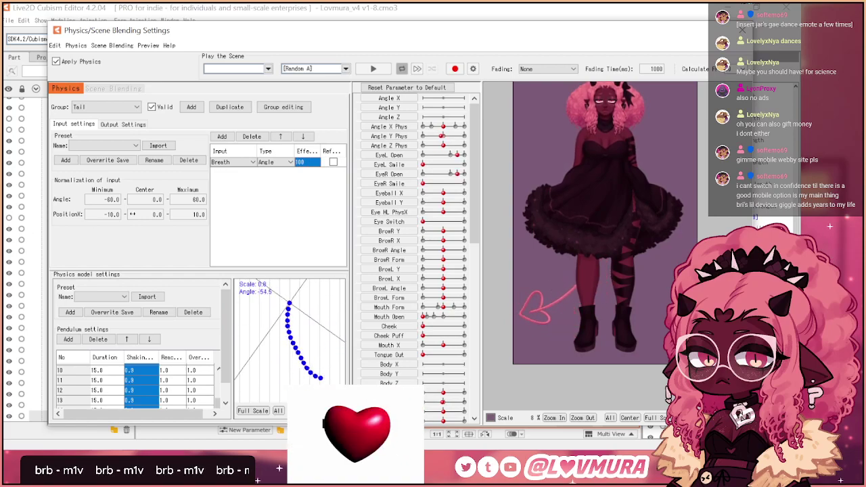
- Set the shaking influence of all pendulums in the Tail group to 0.85
right_click(140, 359)
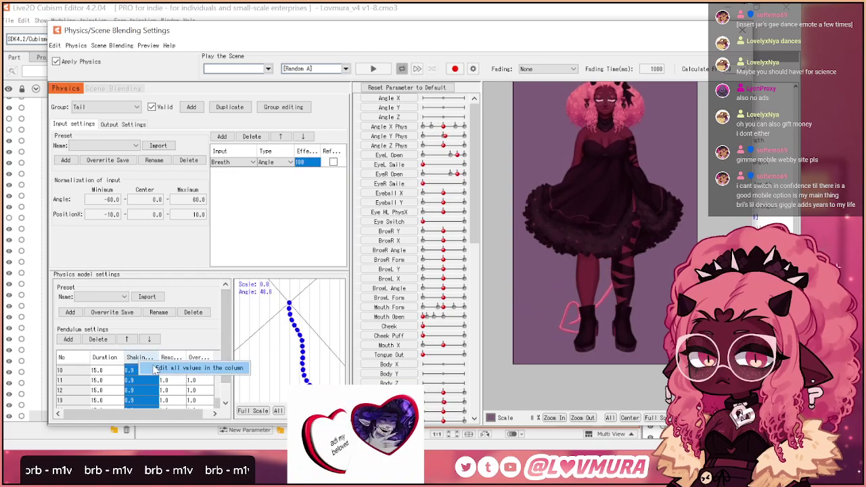
click(177, 368)
text(.05)
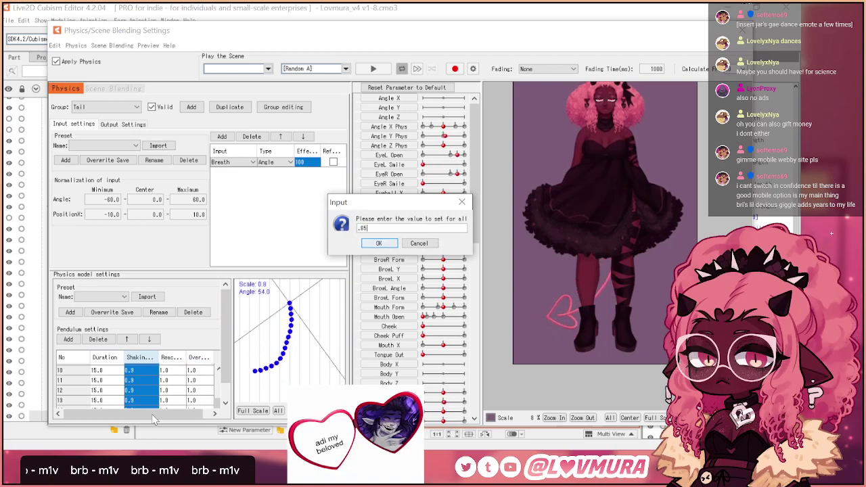
key(Return)
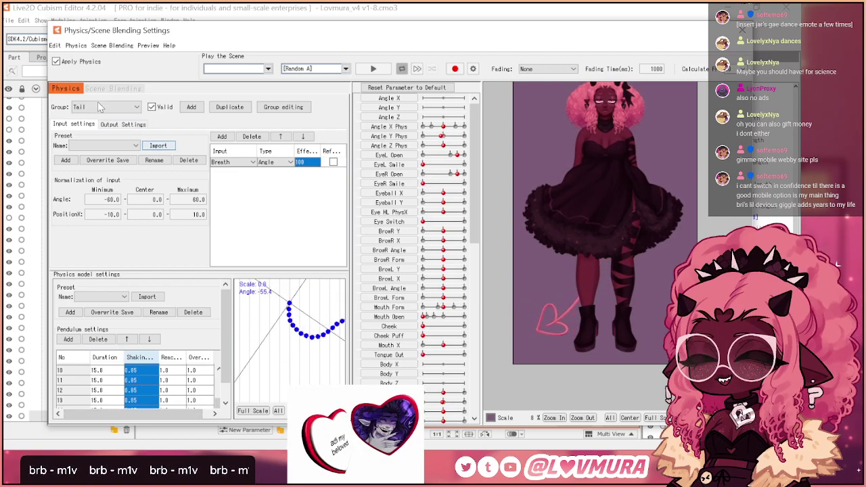
- Try a Scale of 50 on the [0]taillength output, undo it and re-enter 10 as its Scale
click(119, 125)
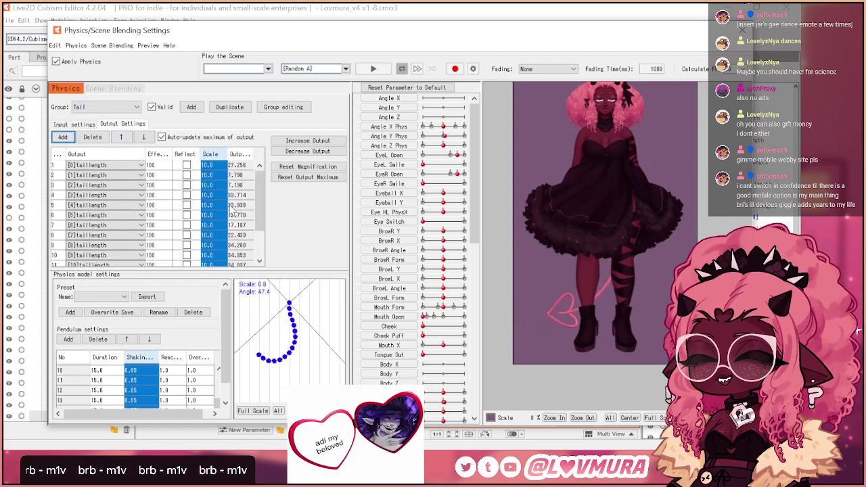
double_click(211, 166)
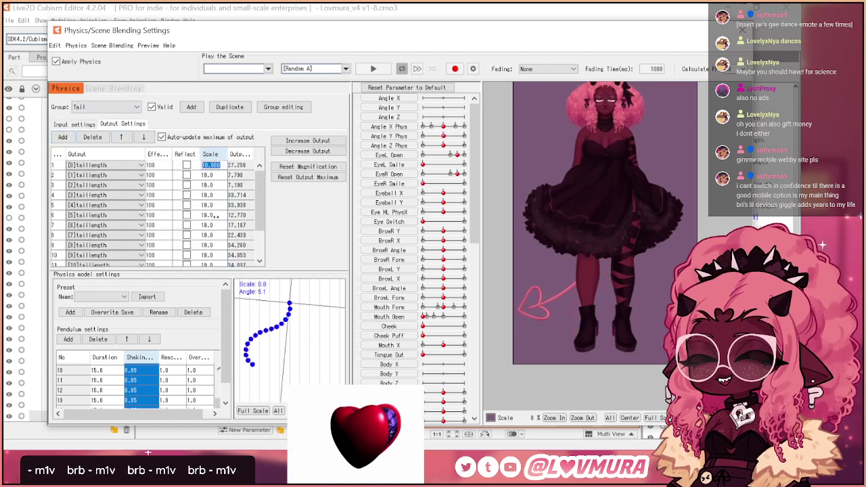
text(50)
key(Return)
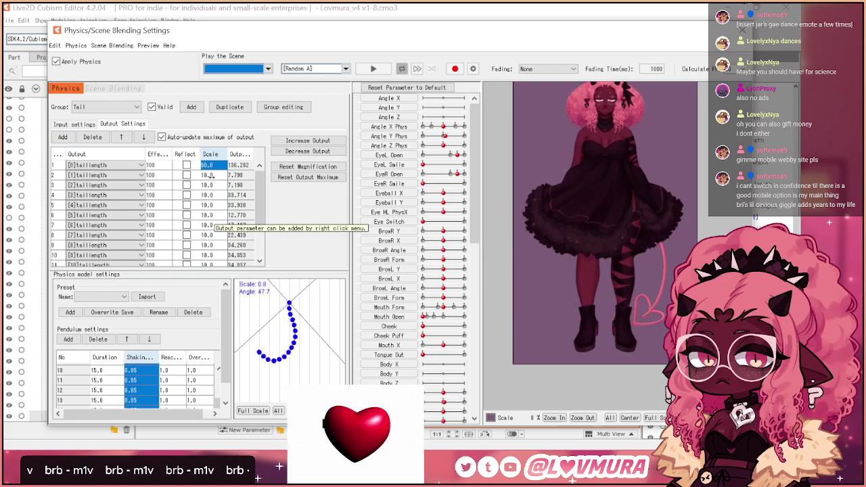
key(ctrl+z)
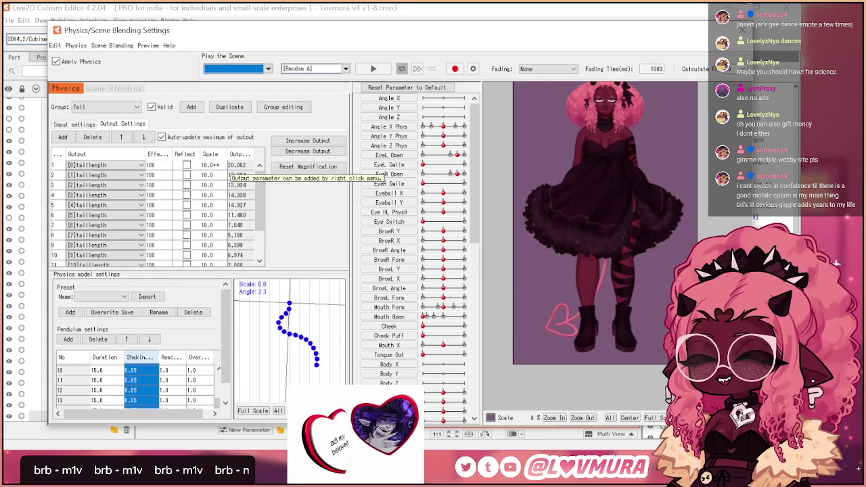
double_click(217, 167)
click(213, 166)
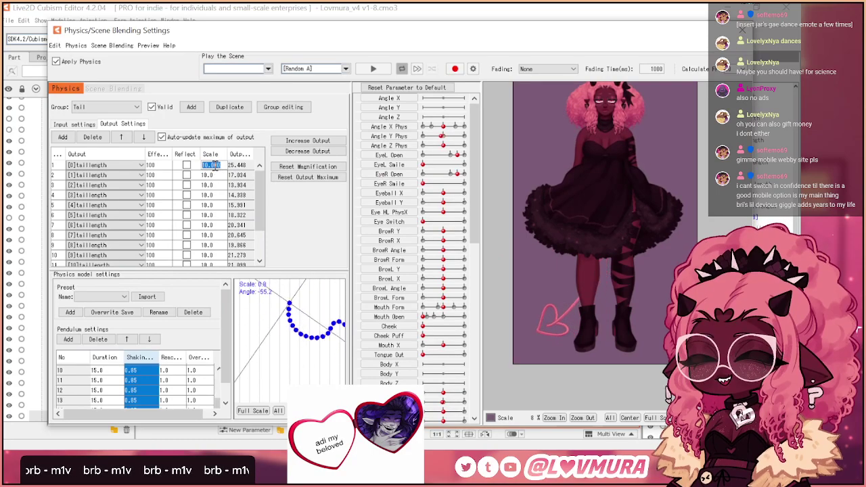
text(10)
key(Return)
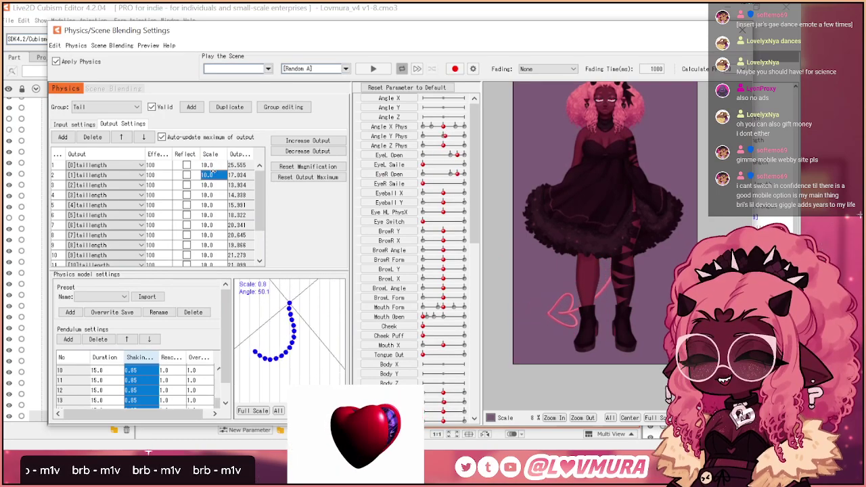
- Set the Scale of the [0]taillength and [1]taillength outputs to 20
drag(221, 165, 216, 166)
double_click(216, 166)
text(20)
key(Return)
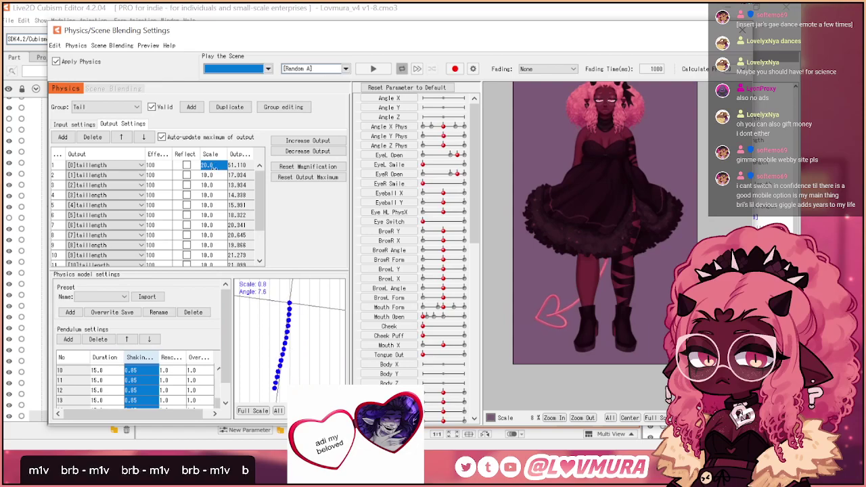
click(215, 176)
text(20)
key(Return)
- Set the Scale of the [2]taillength, [3]taillength and [4]taillength outputs to 20
click(212, 185)
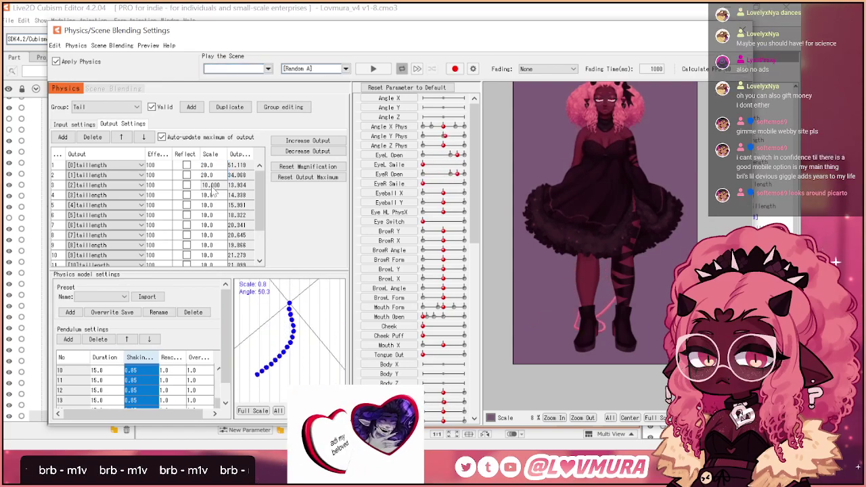
text(2)
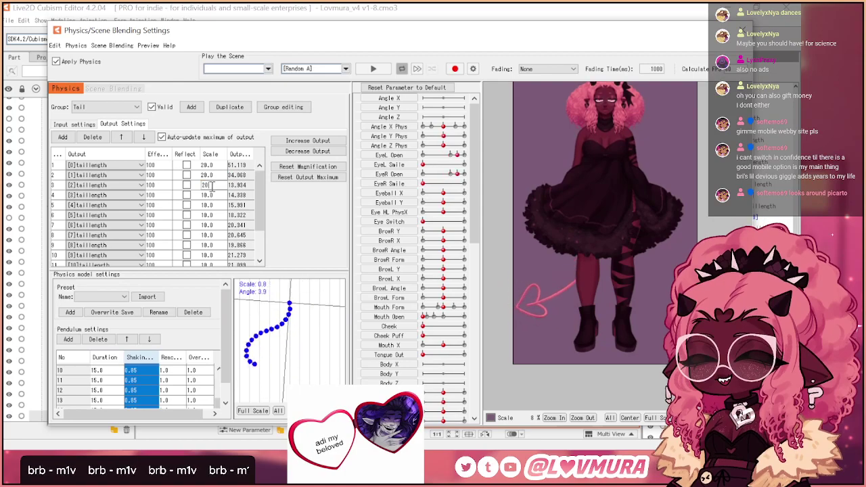
text(0)
key(Return)
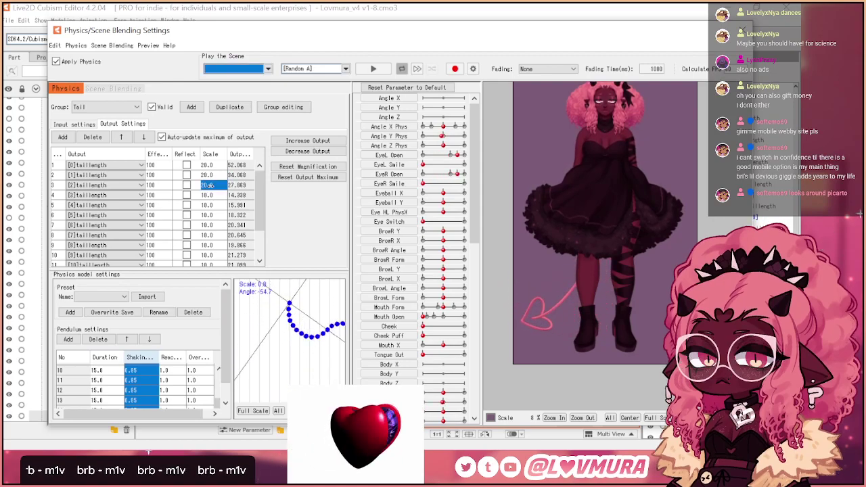
click(207, 195)
text(20)
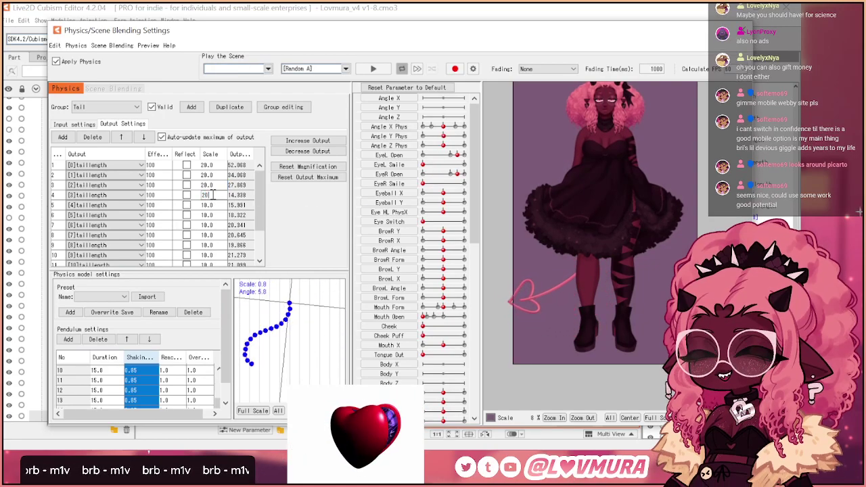
key(Return)
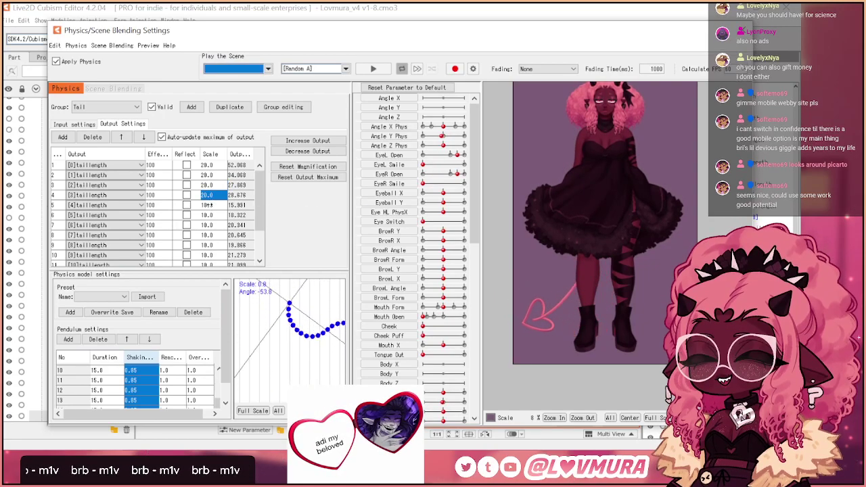
click(210, 204)
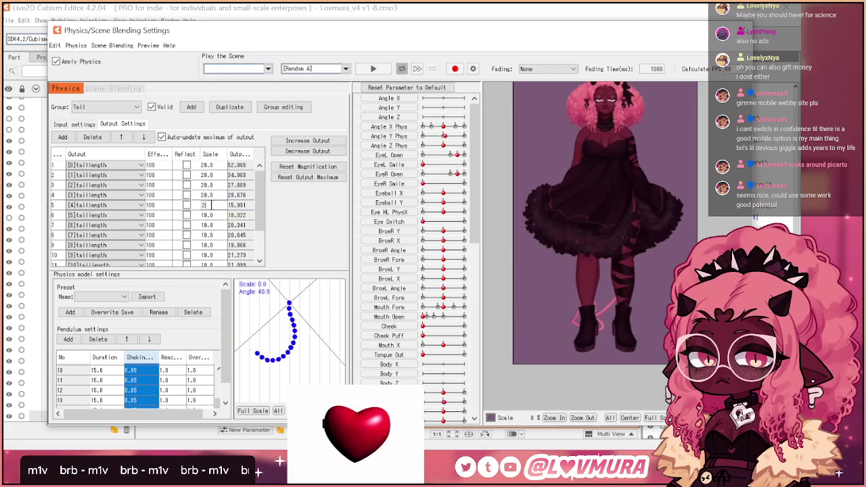
text(20)
key(Return)
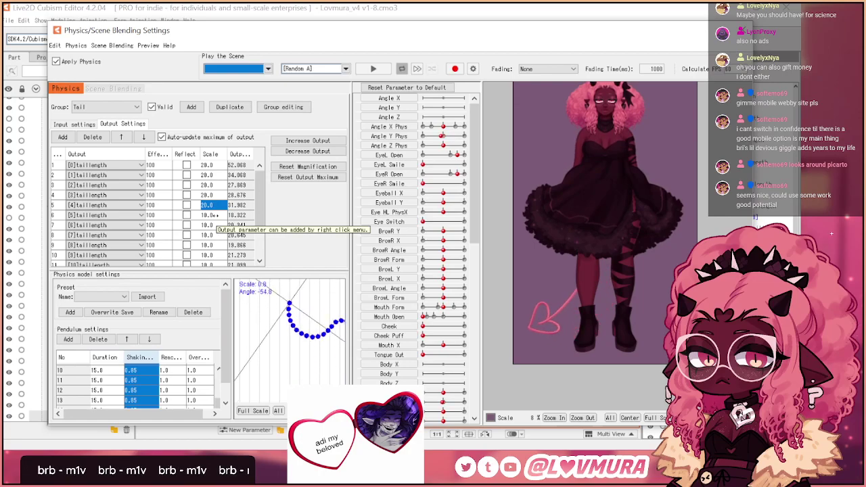
- Set the Scale of the [5]taillength output to 20
double_click(210, 215)
text(20)
key(Return)
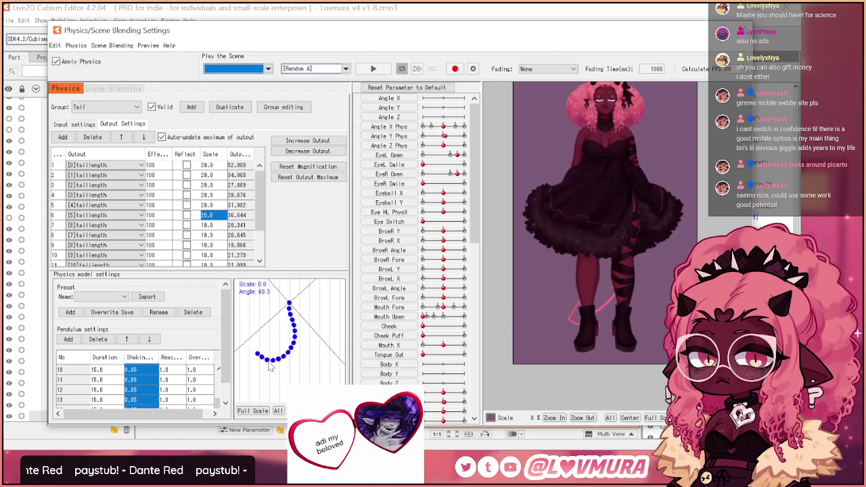
- Try a Scale of 50 on the [6]taillength output and 60 on [7]taillength, and re-enter 10 for [7]taillength
drag(261, 203, 267, 234)
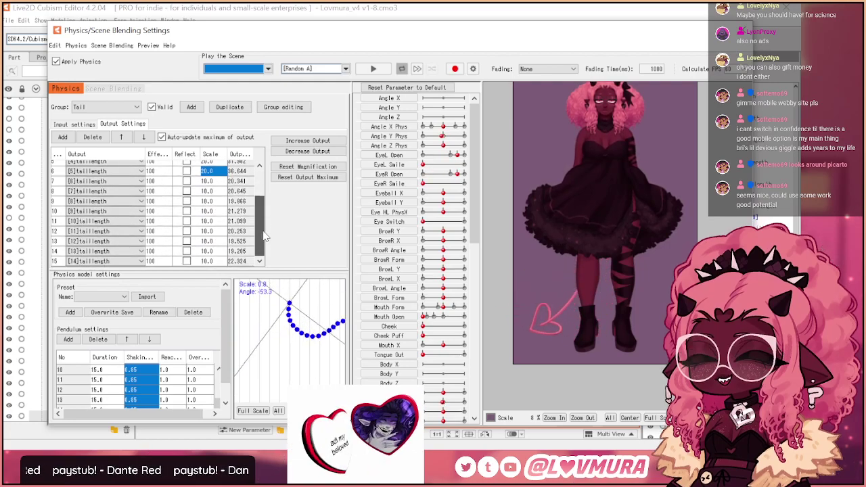
double_click(211, 181)
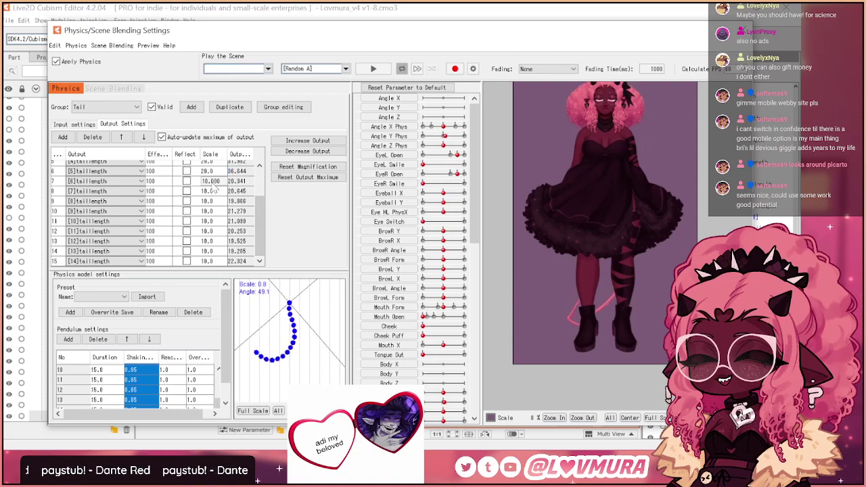
text(50)
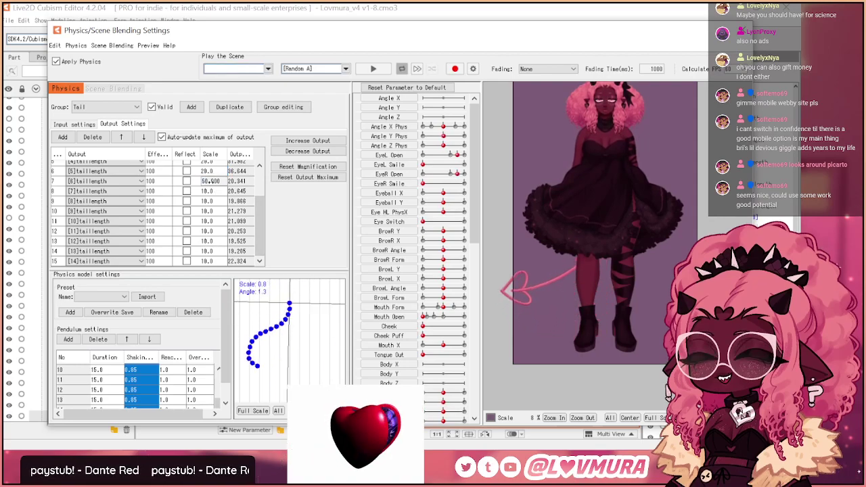
key(Return)
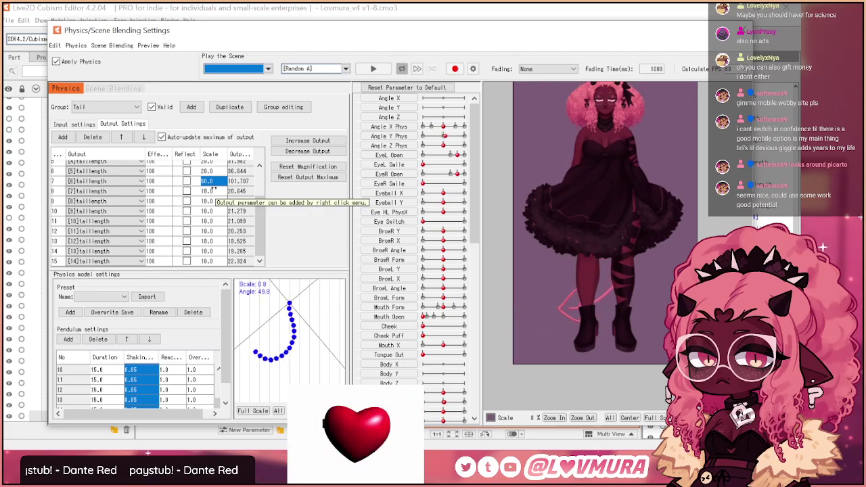
double_click(212, 191)
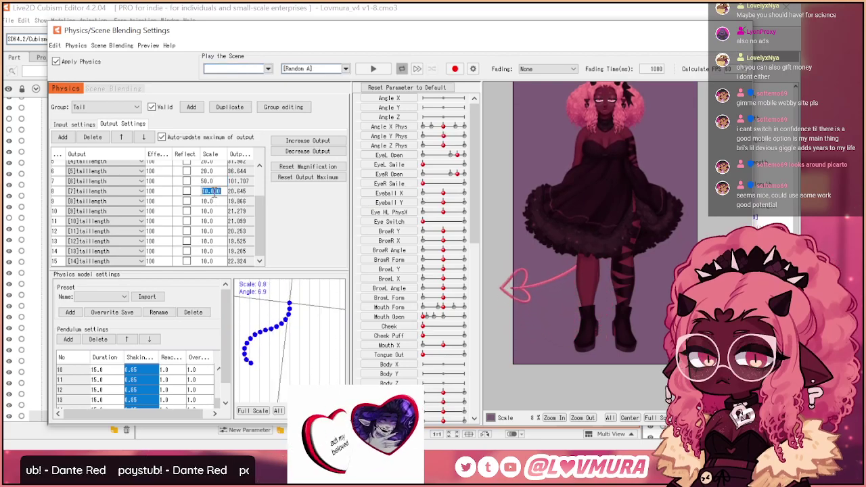
text(6)
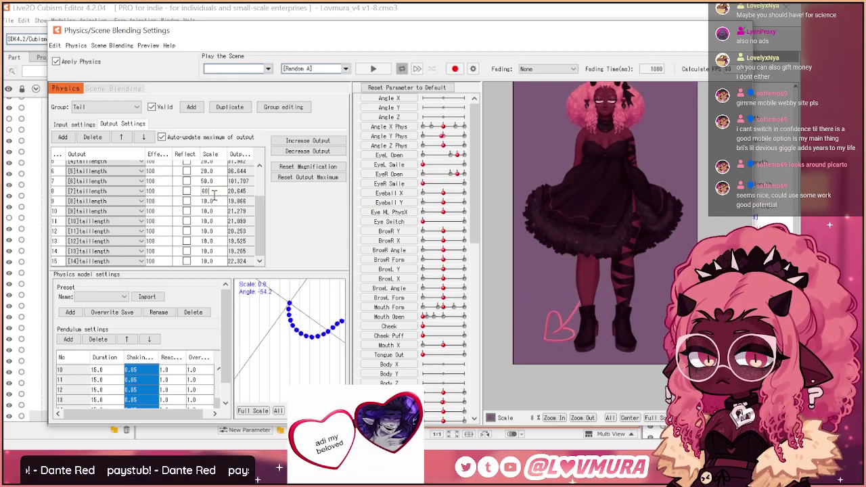
text(0)
key(Return)
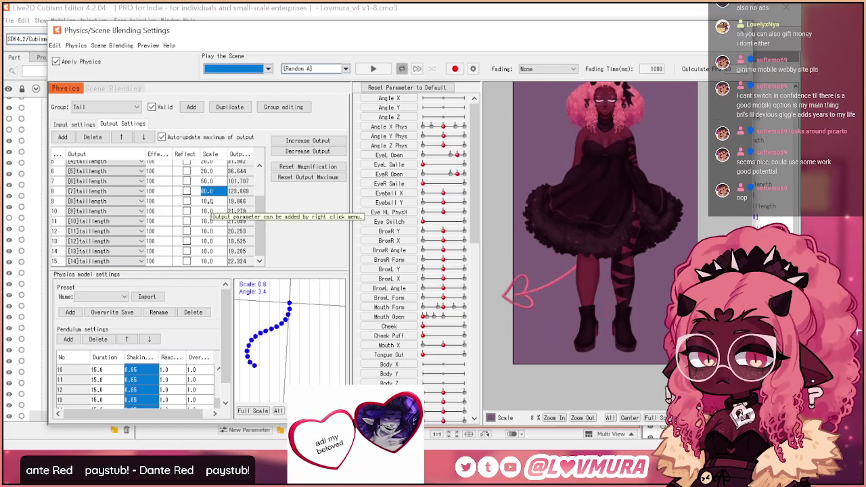
double_click(212, 190)
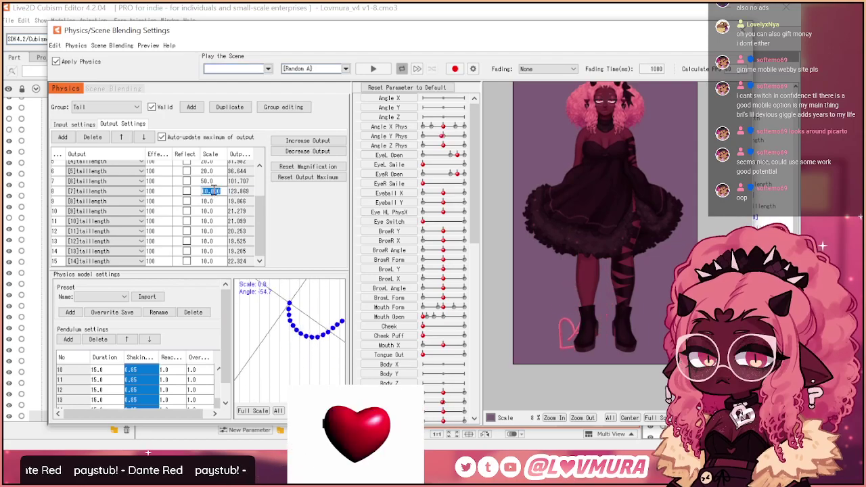
text(10)
key(Return)
- Set the Scale of all taillength outputs to 20 at once and check the tail's swing on the model
double_click(210, 182)
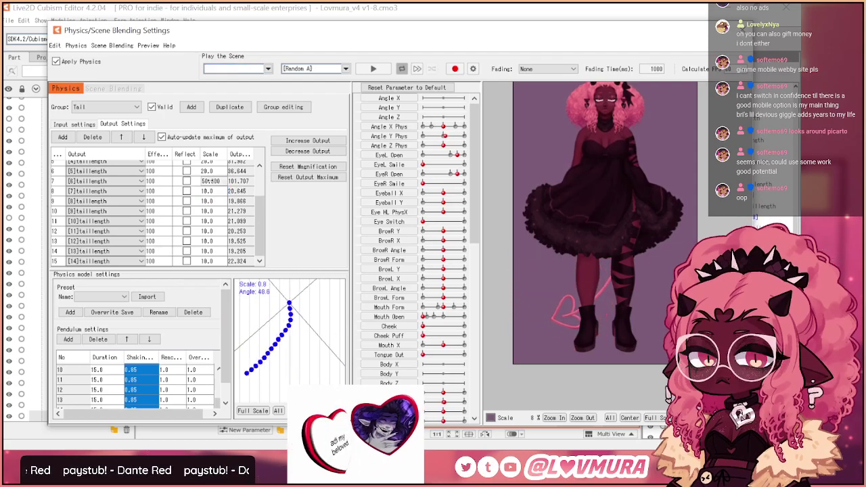
right_click(218, 159)
click(215, 157)
click(251, 157)
text(20)
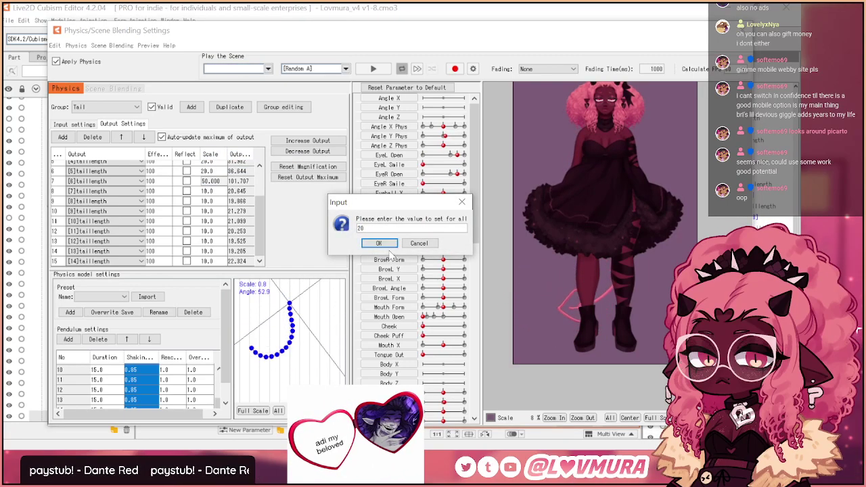
click(379, 244)
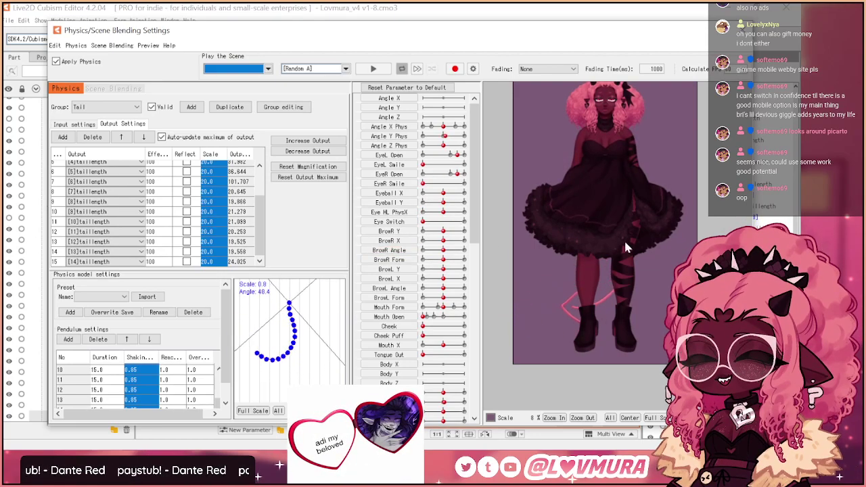
scroll(604, 290, up, 3)
scroll(611, 345, down, 3)
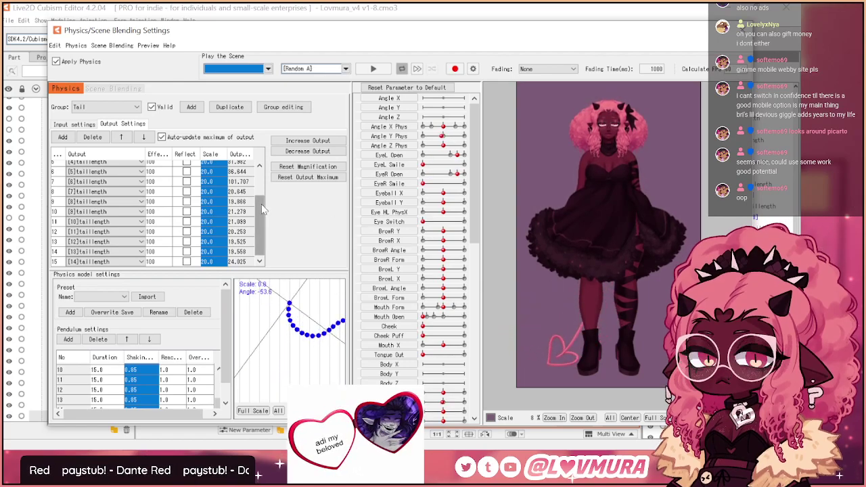
- Try a Scale of 100 on the [0]taillength output and undo it
drag(262, 206, 262, 178)
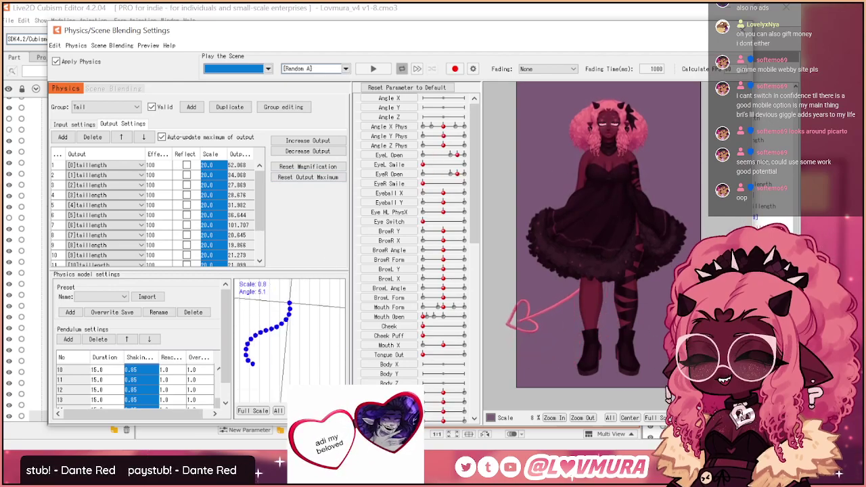
click(210, 165)
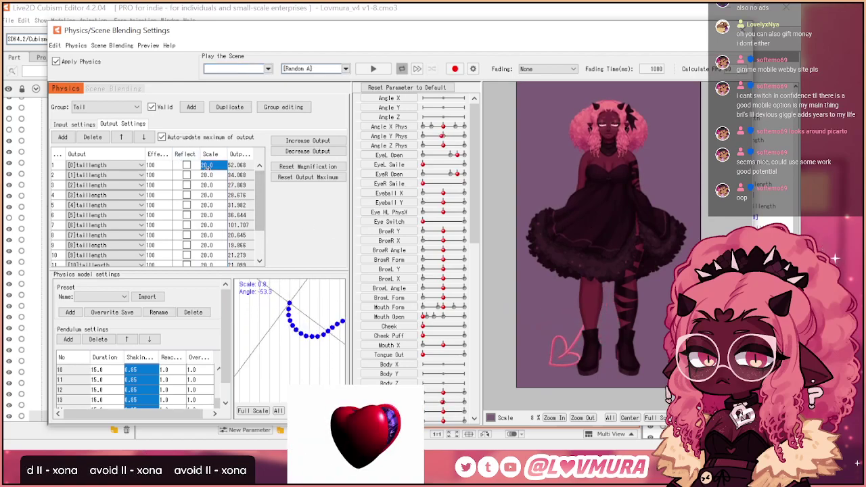
double_click(214, 174)
double_click(211, 165)
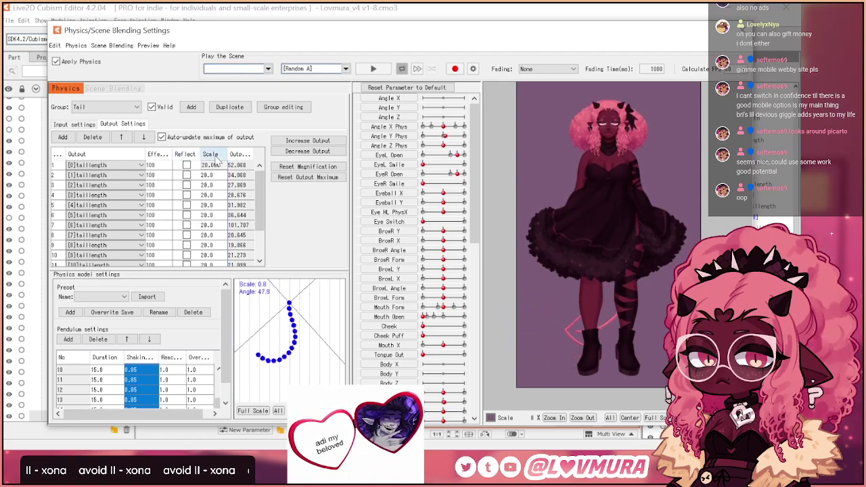
text(100)
key(Return)
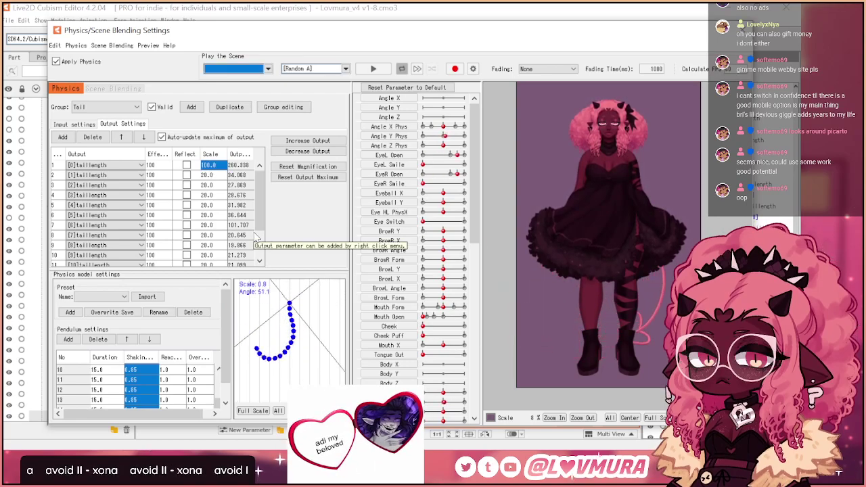
key(ctrl+z)
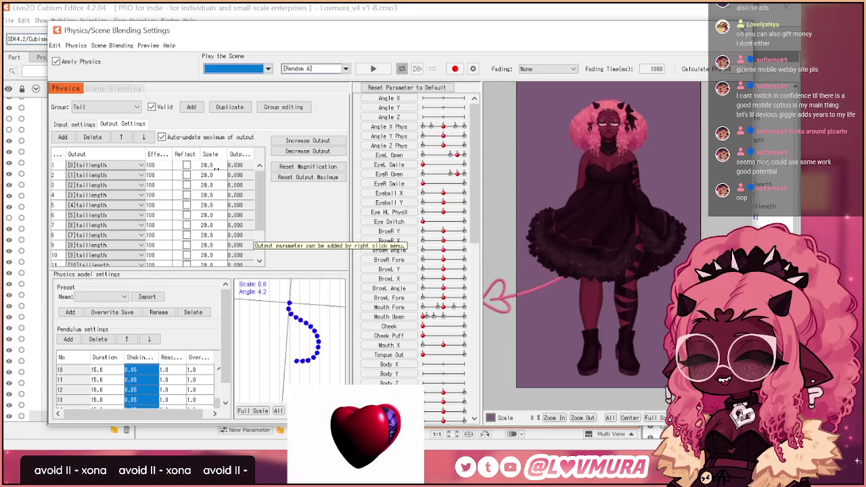
- Try a Scale of 50 on the [0]taillength output and undo the change
double_click(213, 164)
text(50)
key(Return)
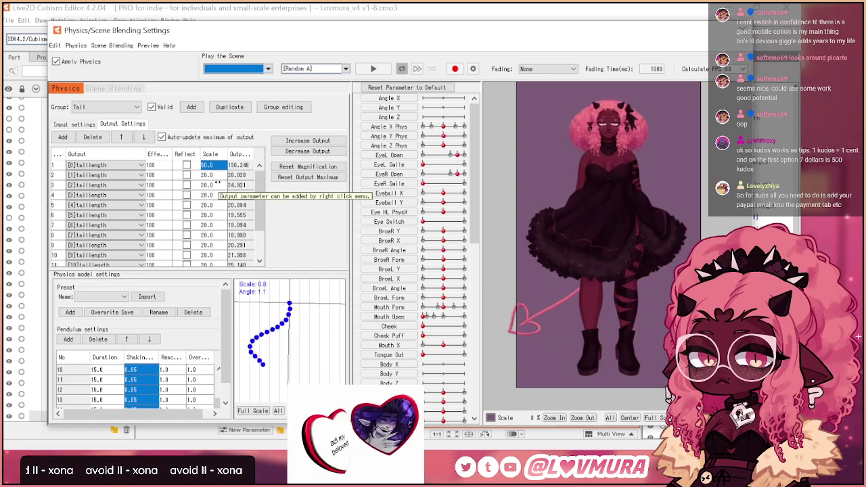
key(ctrl+z)
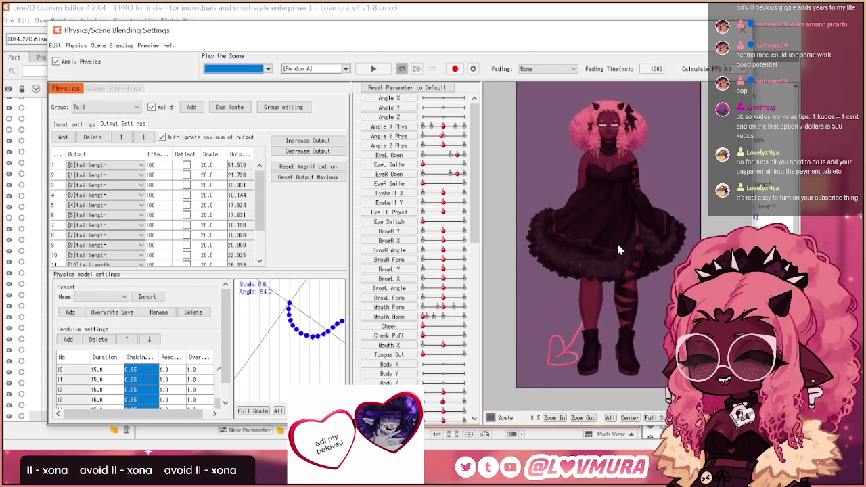
- Close the physics settings and return to the model's taillength parameters
click(737, 31)
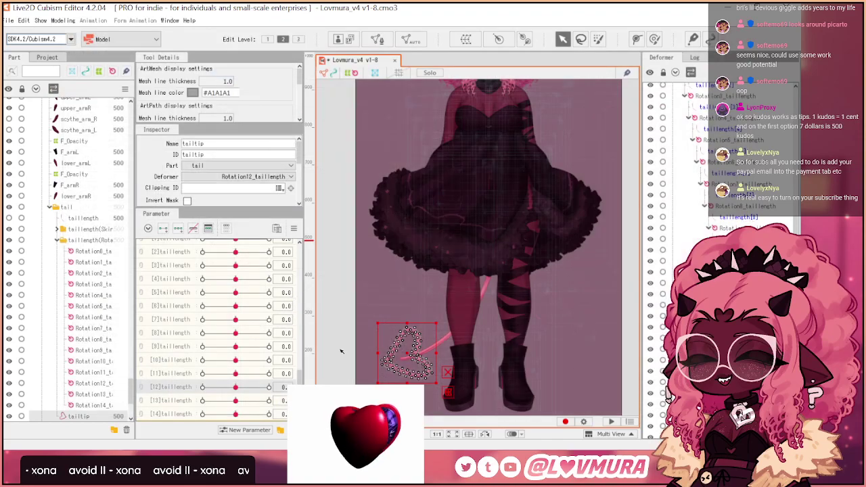
scroll(203, 352, up, 5)
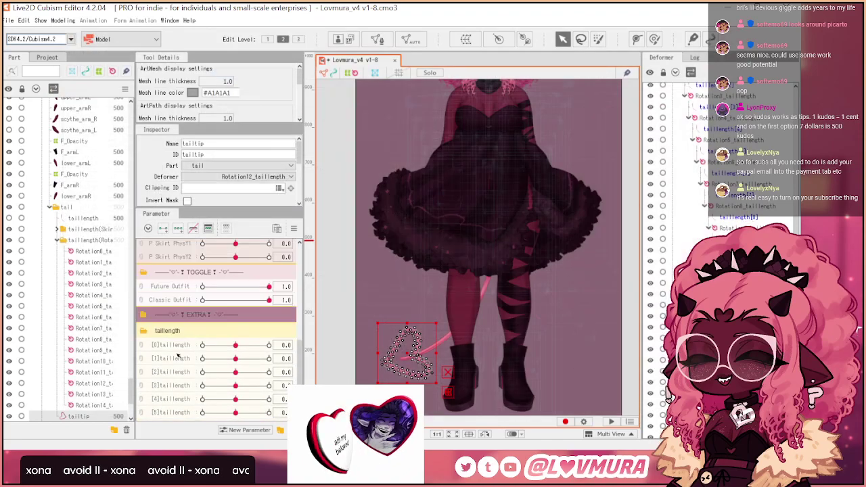
click(233, 433)
click(412, 291)
- Preview the tail's bending by moving the [0]taillength, [1]taillength and [13]taillength parameters to their limits
drag(235, 345, 283, 356)
mouse_move(203, 360)
mouse_down()
mouse_move(280, 359)
mouse_move(199, 360)
mouse_up()
click(235, 346)
click(235, 359)
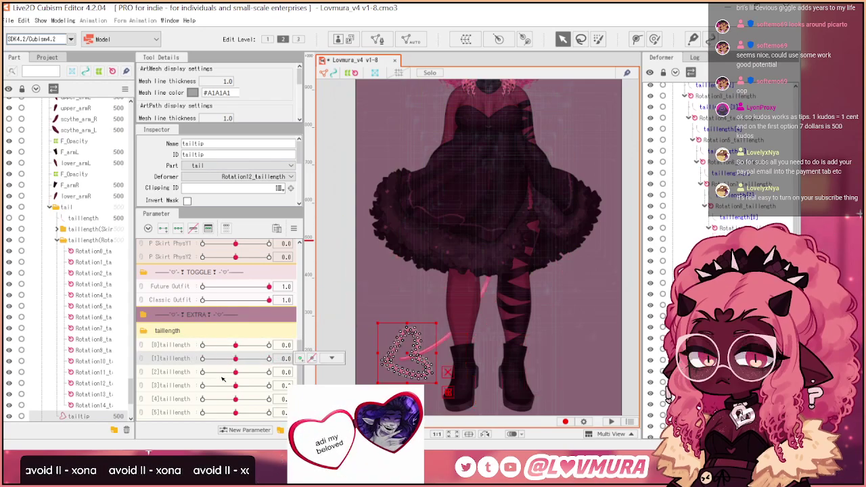
scroll(224, 379, down, 3)
drag(236, 401, 154, 403)
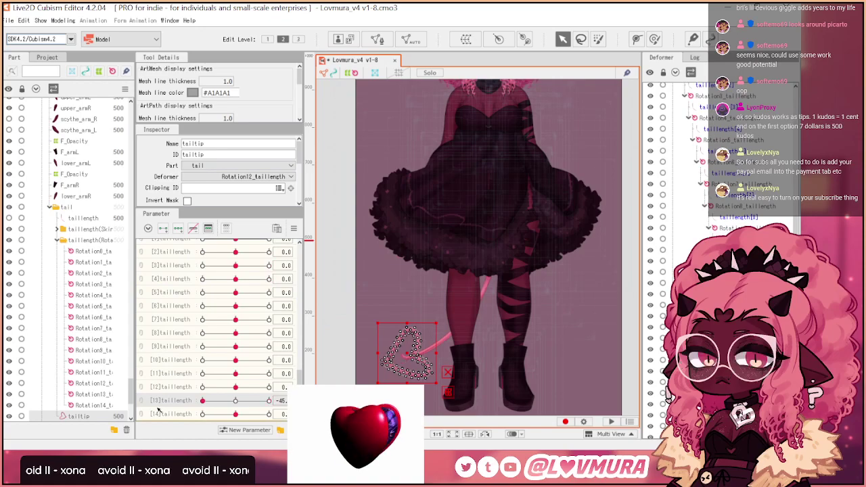
scroll(203, 392, up, 5)
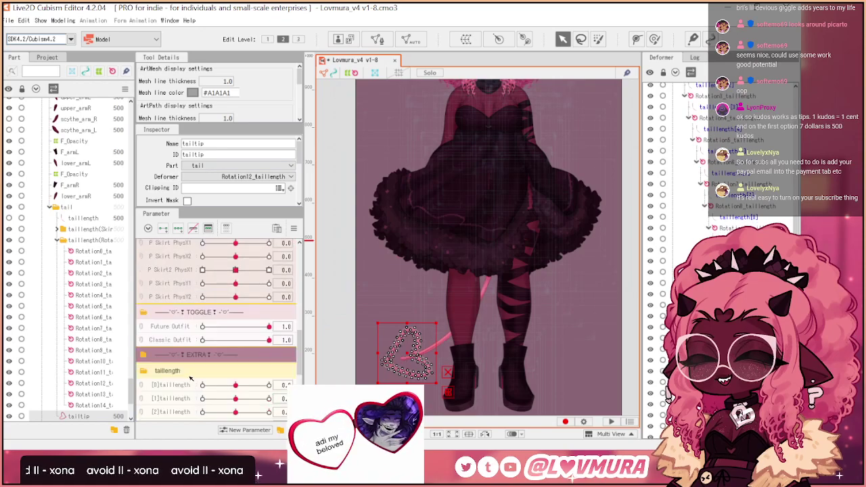
- Create a parameter named "tail start" with ID ParamTailStart and a range of -45 to 45 in the taillength group
scroll(188, 386, down, 2)
click(271, 431)
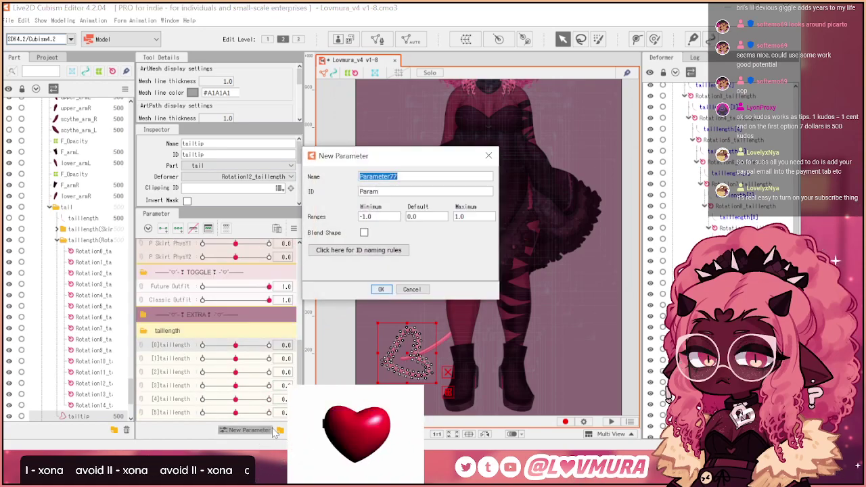
text(tail start)
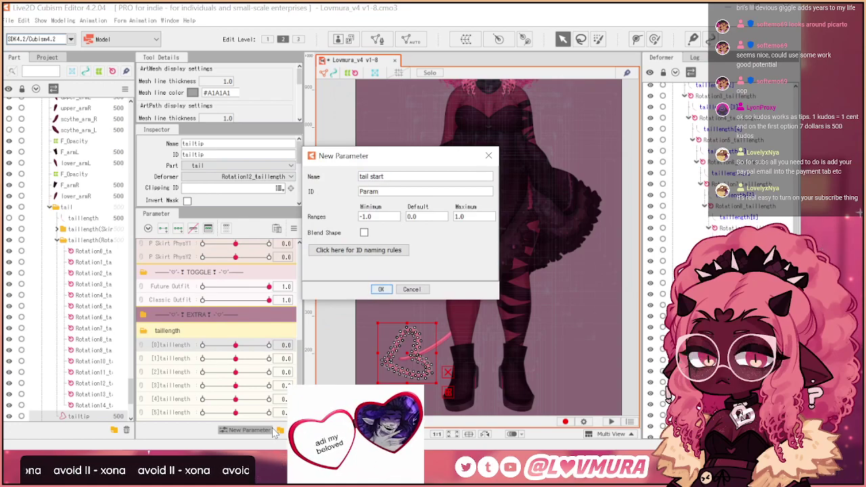
text(t)
key(Tab)
text(-4)
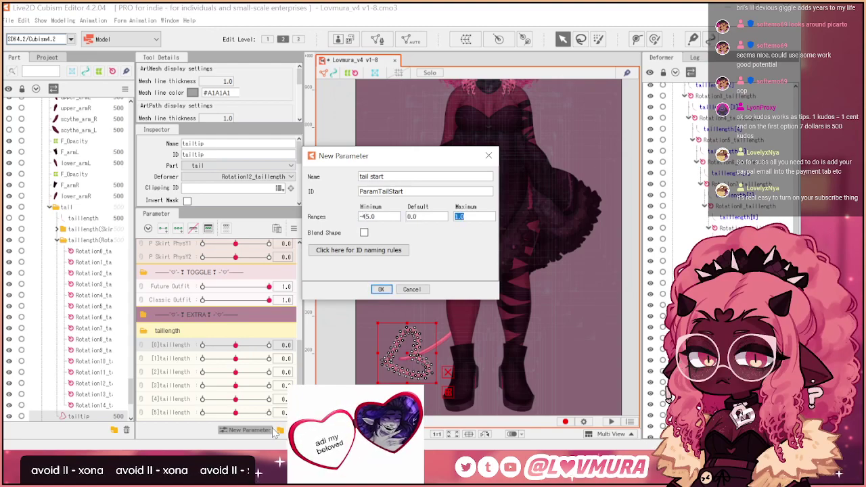
text(45)
key(Return)
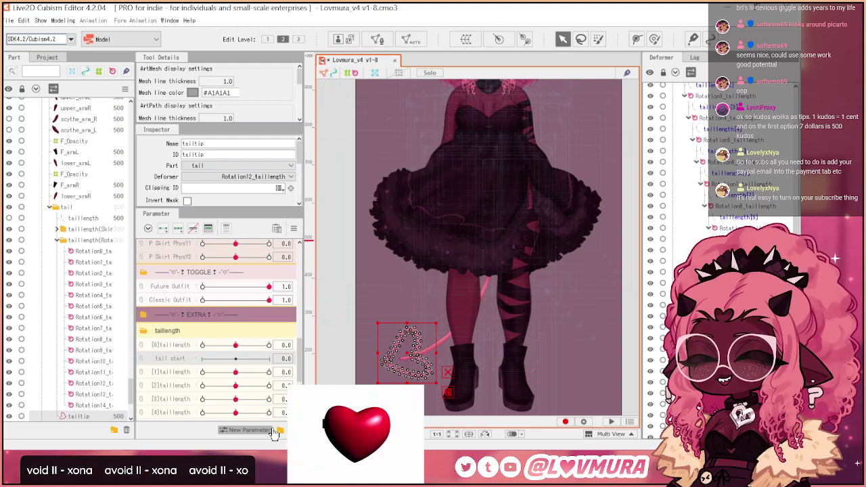
- Create a new rotation deformer at the pivot of Rotation0_taillength and make it the parent of Rotation0_taillength
scroll(694, 234, up, 4)
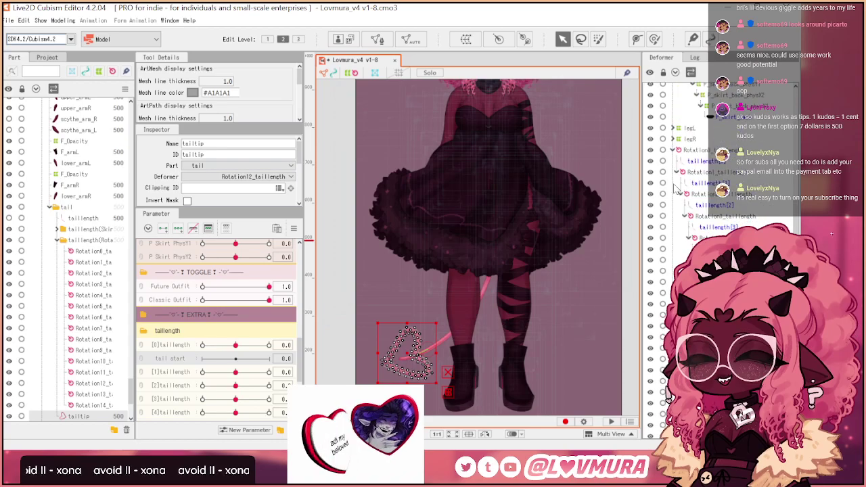
click(680, 153)
click(683, 151)
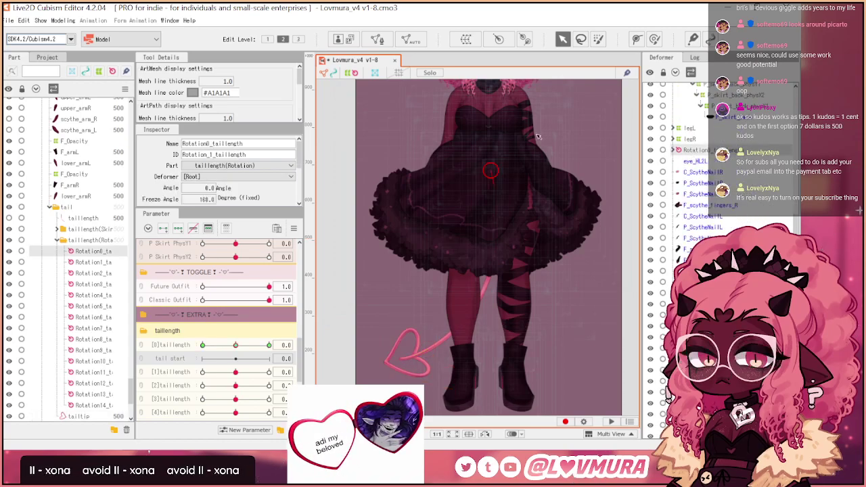
scroll(487, 161, up, 6)
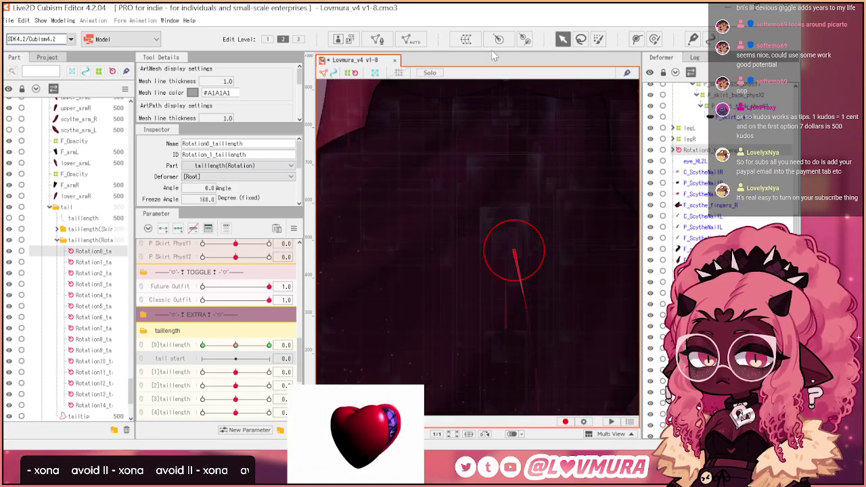
click(499, 39)
click(465, 278)
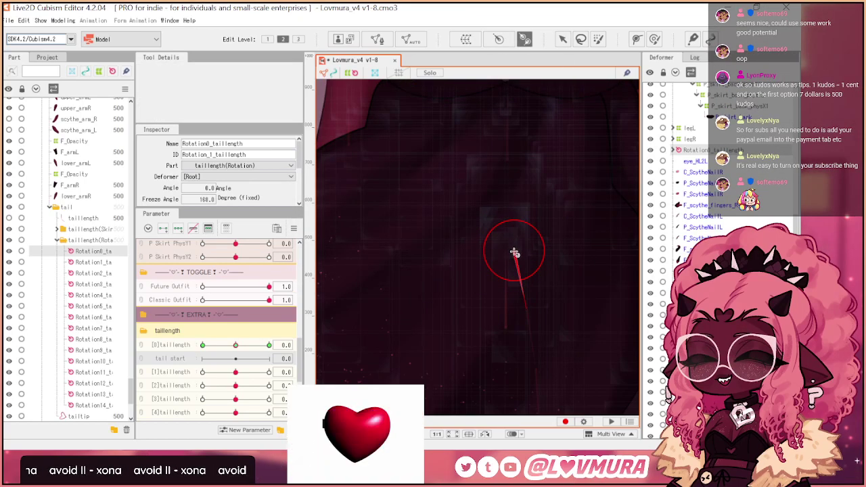
click(524, 157)
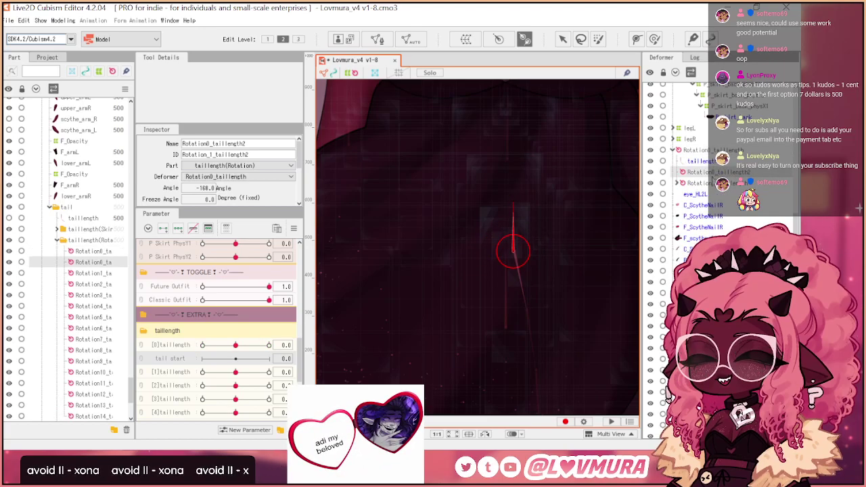
mouse_move(708, 174)
mouse_down()
mouse_move(697, 148)
mouse_move(697, 161)
mouse_up()
click(673, 150)
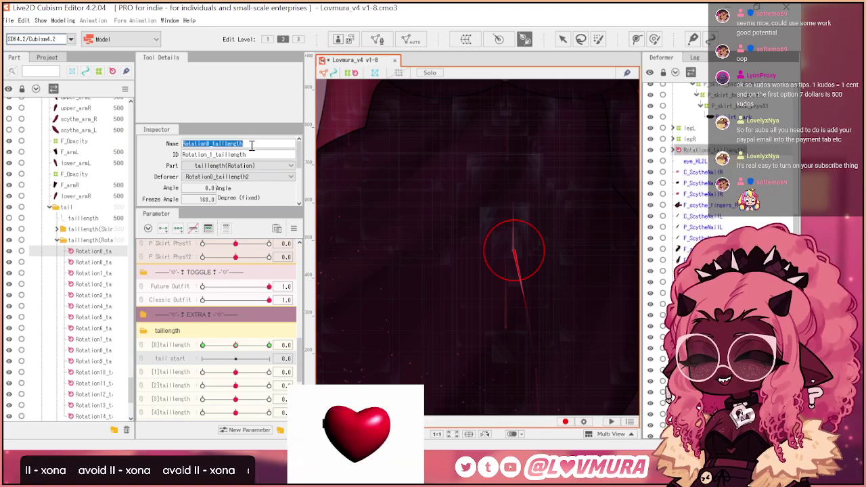
text(tail_start)
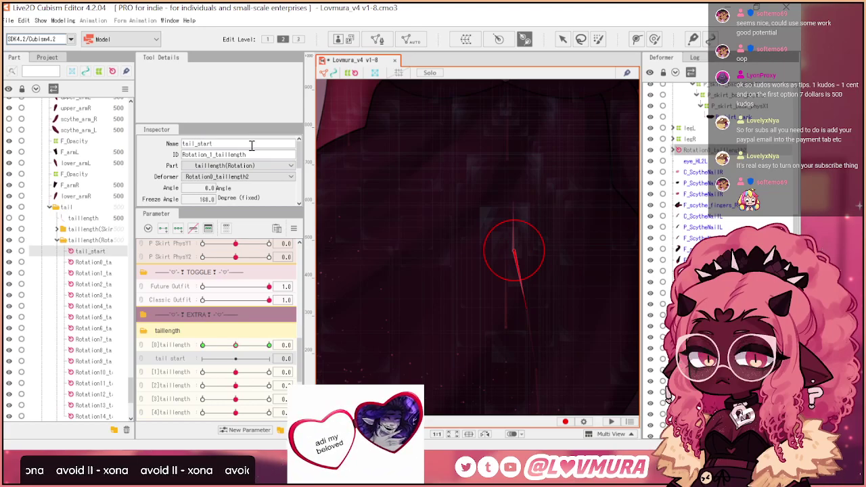
scroll(399, 145, down, 5)
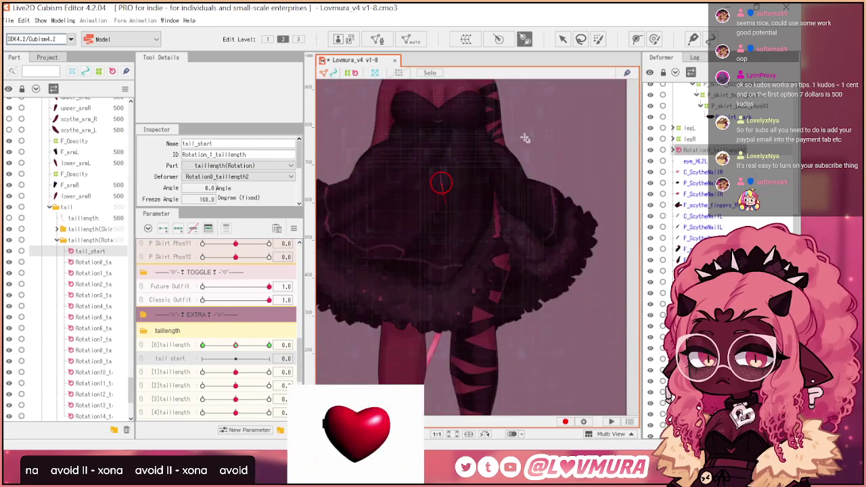
click(562, 39)
scroll(569, 180, down, 3)
drag(184, 359, 182, 347)
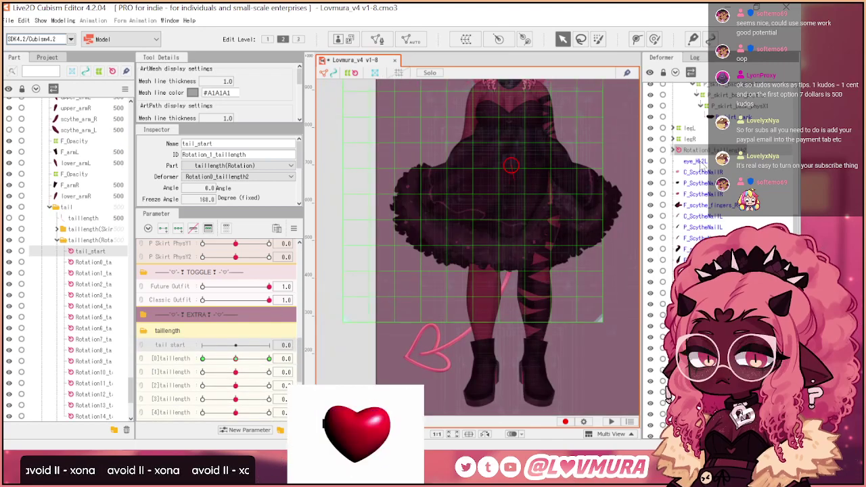
- Rename the parent rotation deformer of Rotation0_taillength as Tail_start and move the tail start parameter above [0]taillength
click(685, 154)
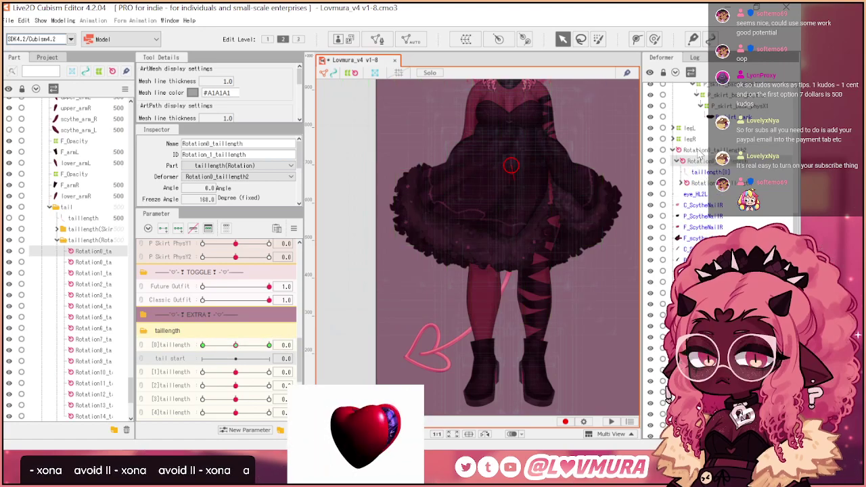
click(698, 150)
click(682, 162)
click(678, 160)
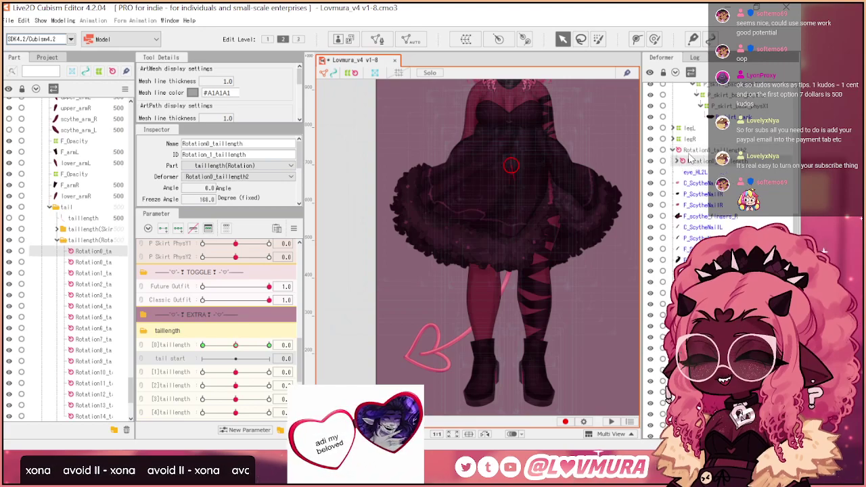
click(691, 152)
click(257, 144)
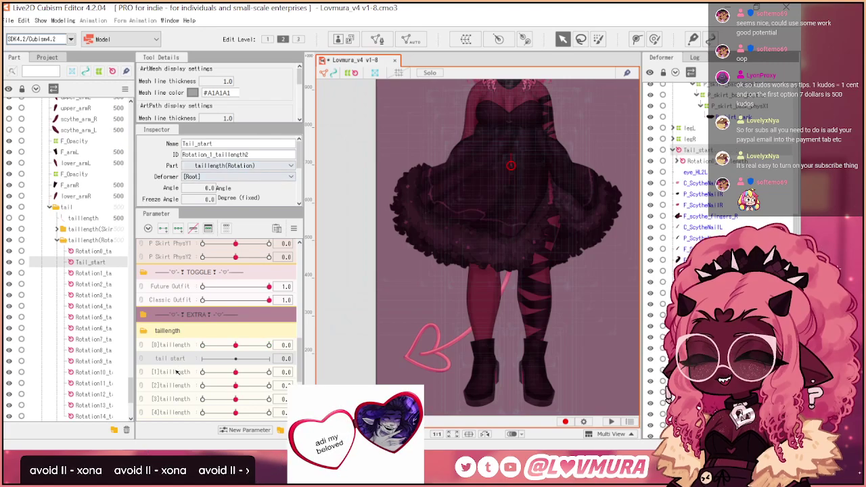
drag(192, 352, 187, 349)
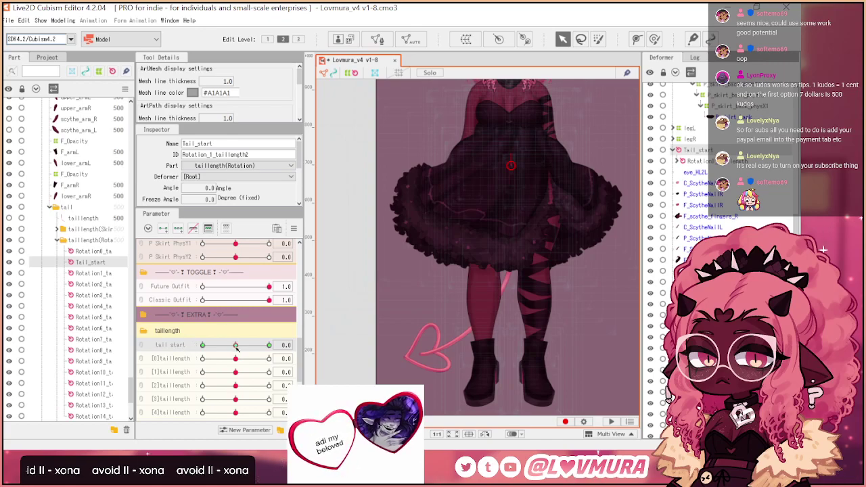
- Key the Tail_start deformer at three points of the tail start parameter and set its angle to -20 at value 45
scroll(513, 166, up, 2)
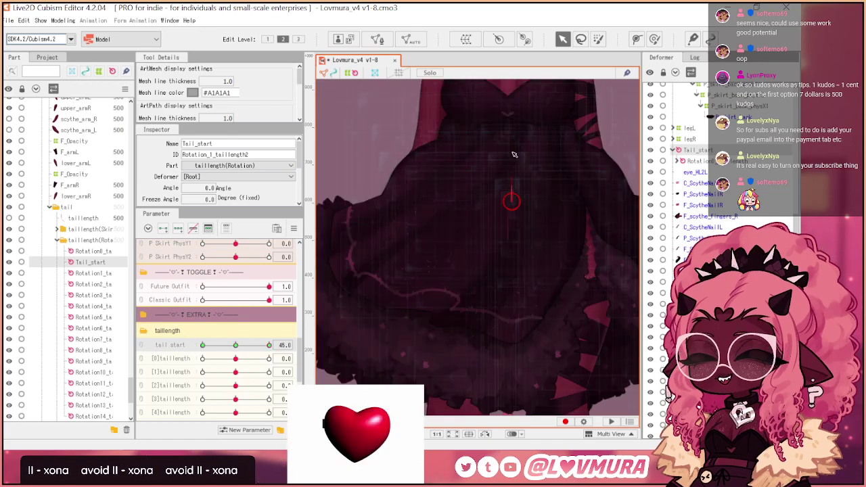
scroll(512, 169, down, 3)
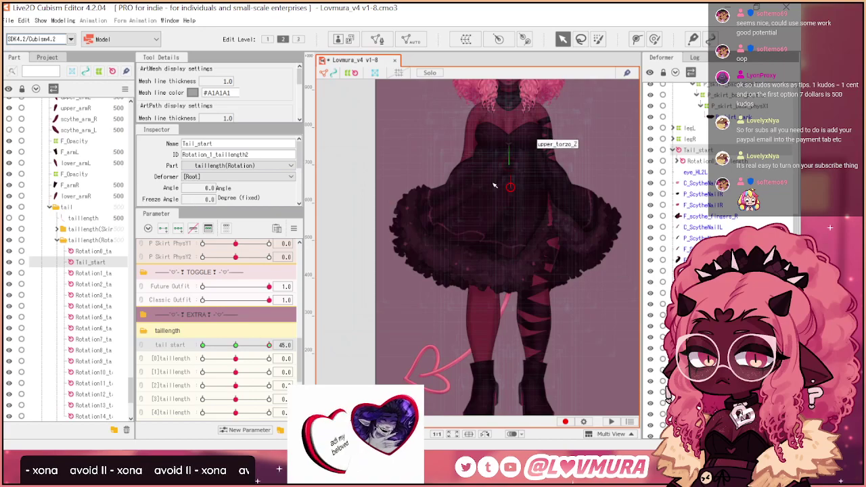
drag(510, 176, 505, 175)
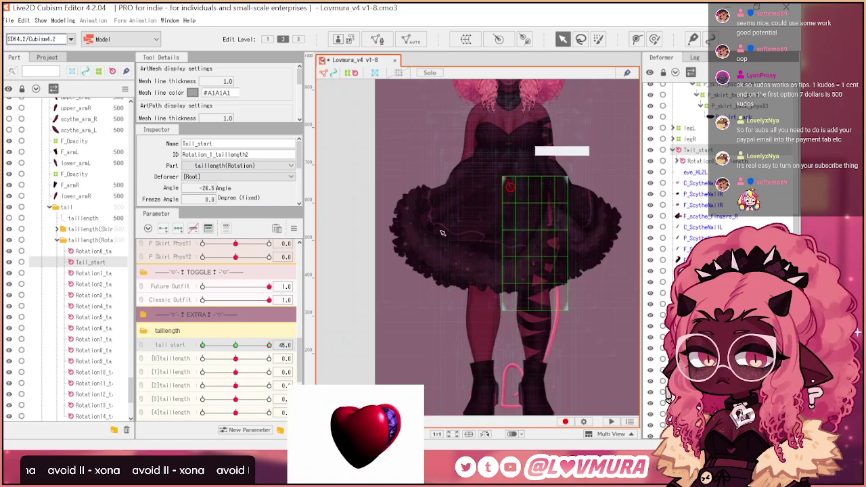
double_click(208, 189)
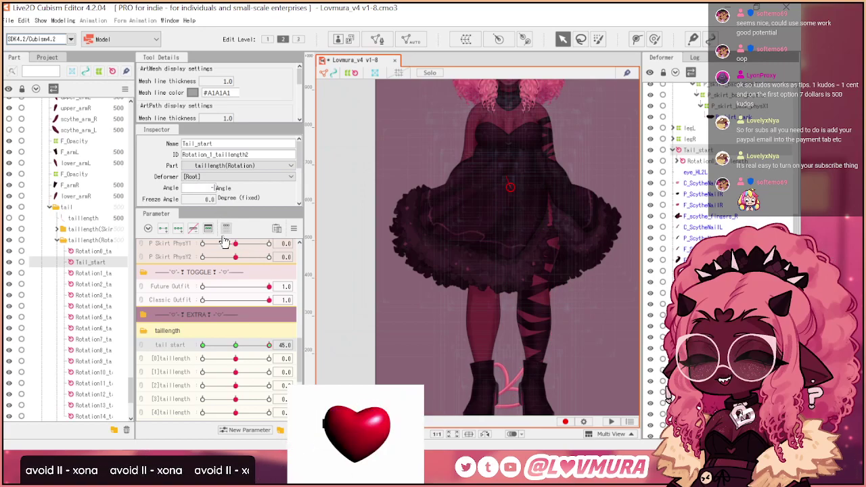
text(-20)
key(Return)
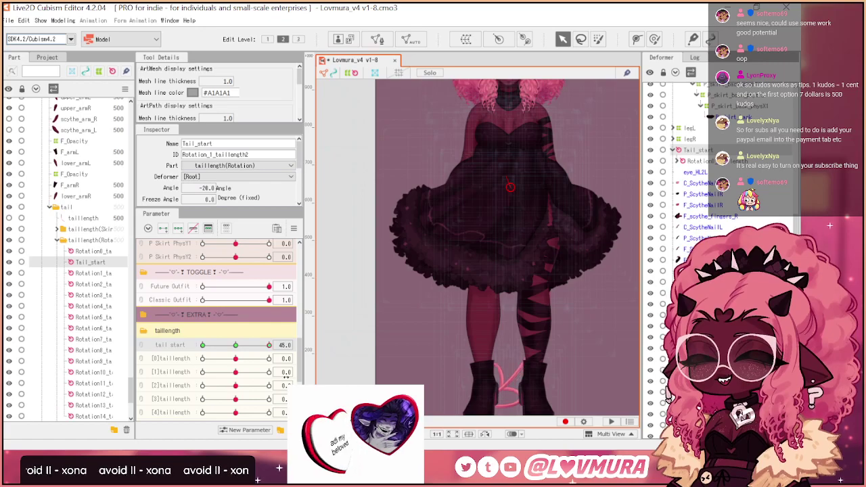
- Set the Tail_start deformer's angle to 20 at tail start value -45, and return the parameter to 0
drag(239, 345, 155, 330)
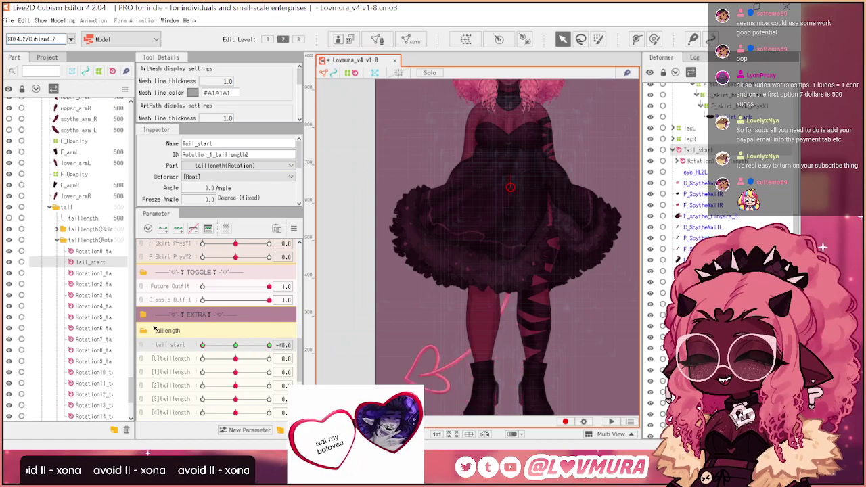
drag(514, 176, 529, 180)
double_click(209, 188)
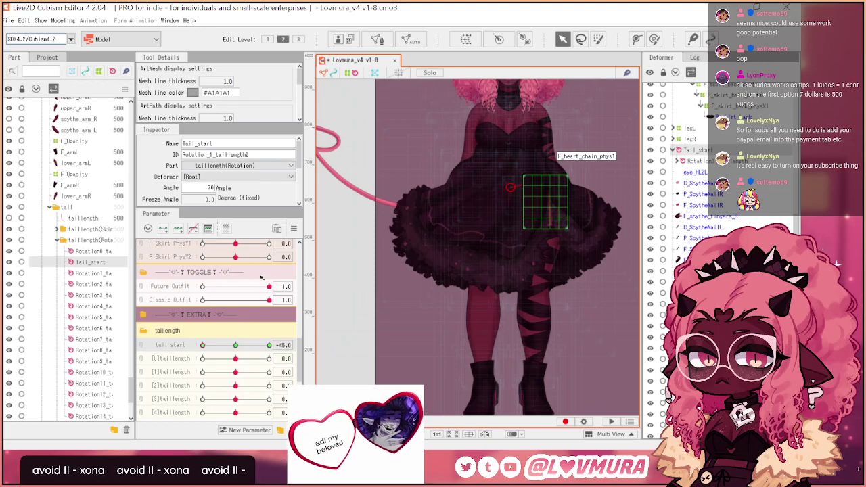
key(Return)
click(236, 345)
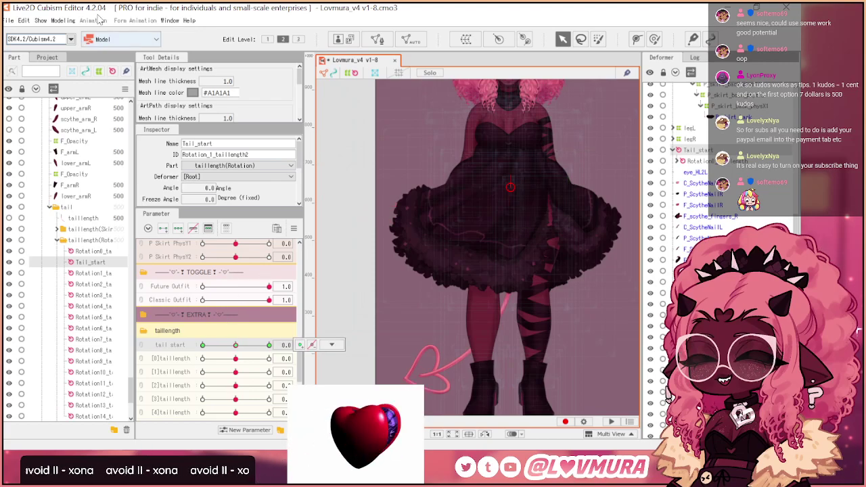
- Open the physics settings and add the tail start parameter as an output of the Tail group
click(63, 20)
click(135, 247)
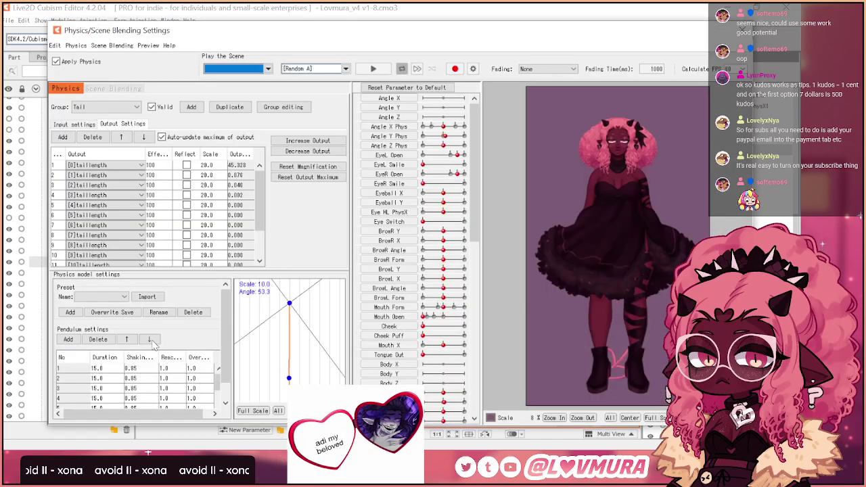
click(108, 165)
click(59, 140)
click(61, 138)
click(360, 340)
click(381, 361)
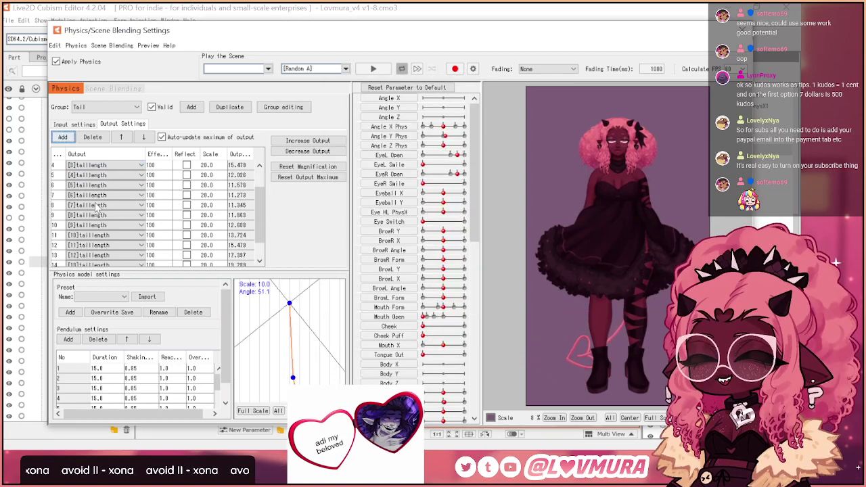
- Move the tail start output to the first row of the Tail group's outputs, above [0]taillength
click(55, 261)
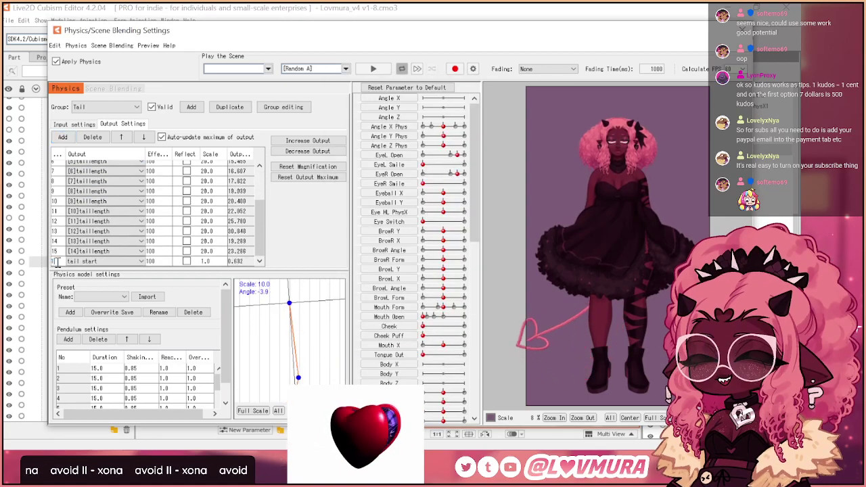
scroll(58, 263, up, 2)
scroll(105, 216, down, 2)
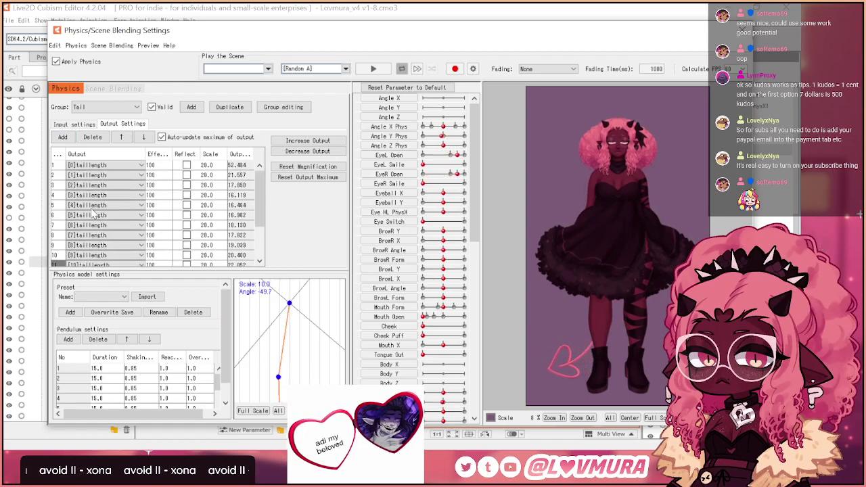
click(122, 137)
click(121, 137)
click(122, 137)
click(122, 137)
click(122, 137)
click(123, 137)
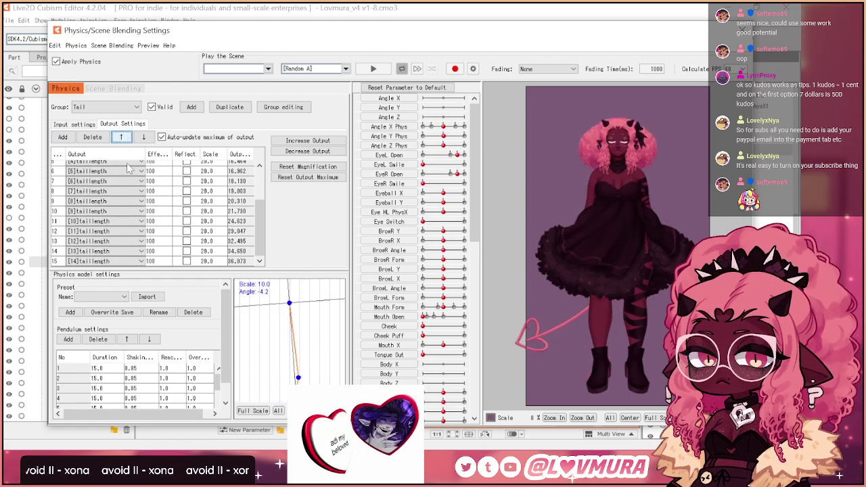
click(122, 138)
click(123, 137)
click(122, 137)
click(123, 138)
click(123, 139)
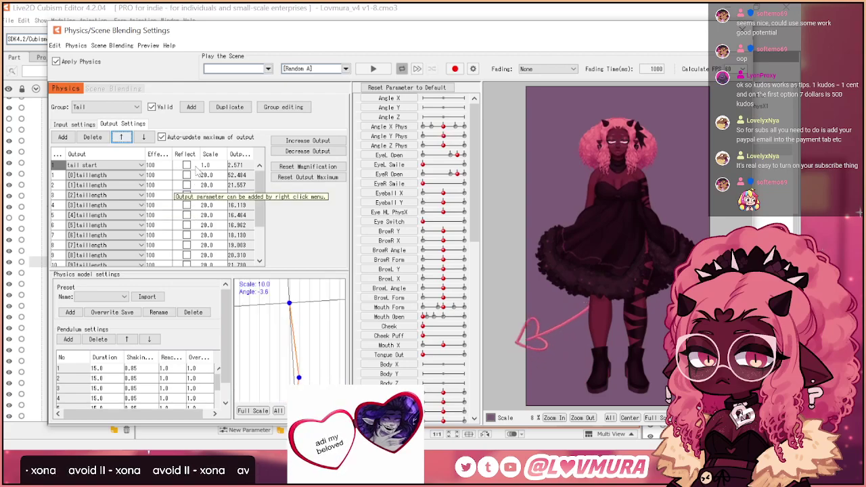
- Set the tail start output's scale to 20 in the Tail physics group
double_click(210, 166)
text(22)
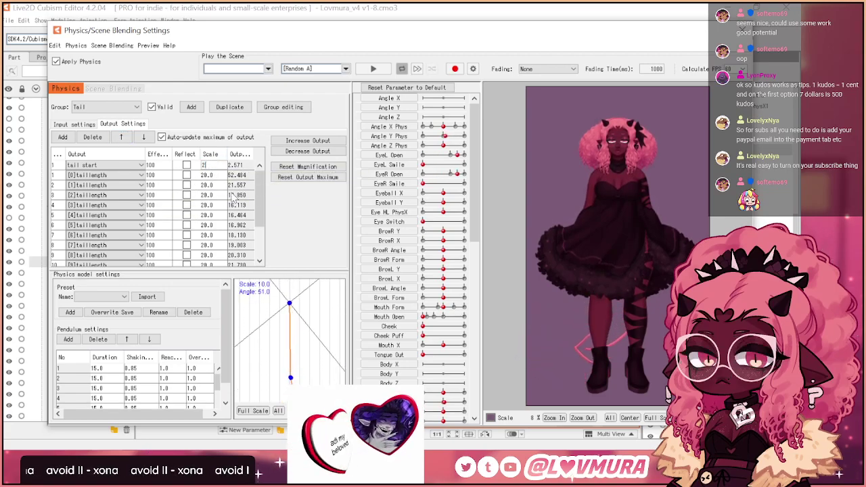
key(Return)
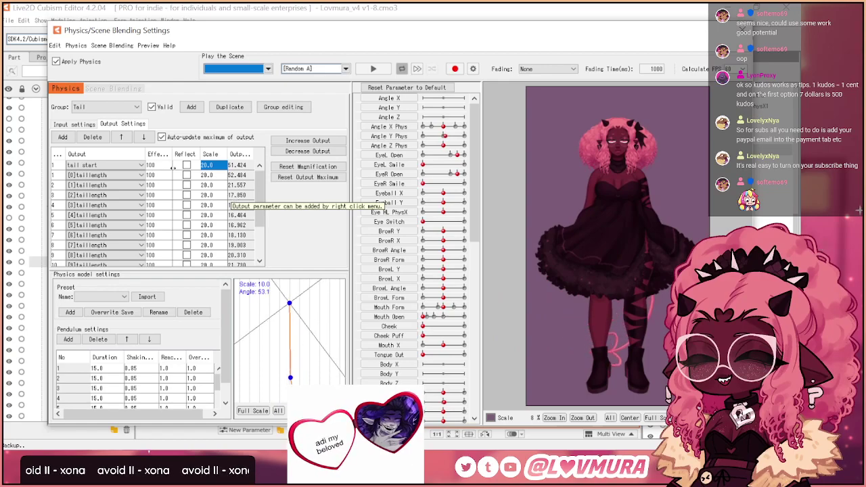
- Delete the tail start output from the Tail physics group, and test the tail's motion in the preview before closing the settings
click(80, 165)
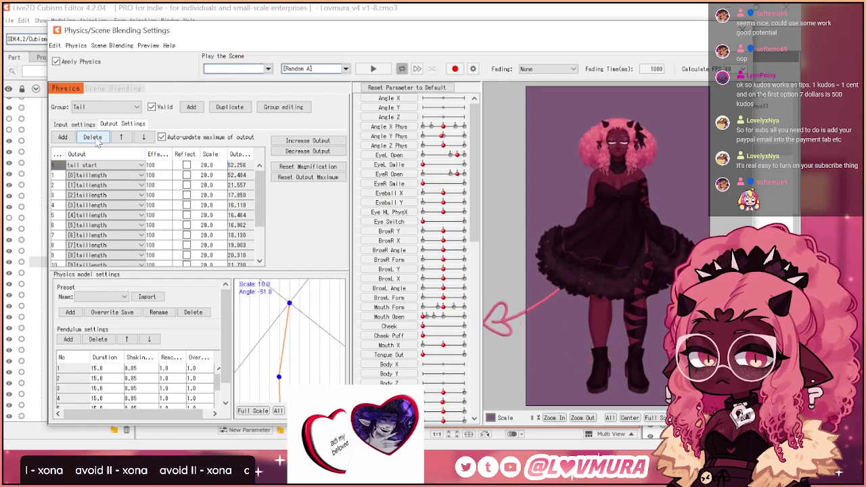
click(94, 137)
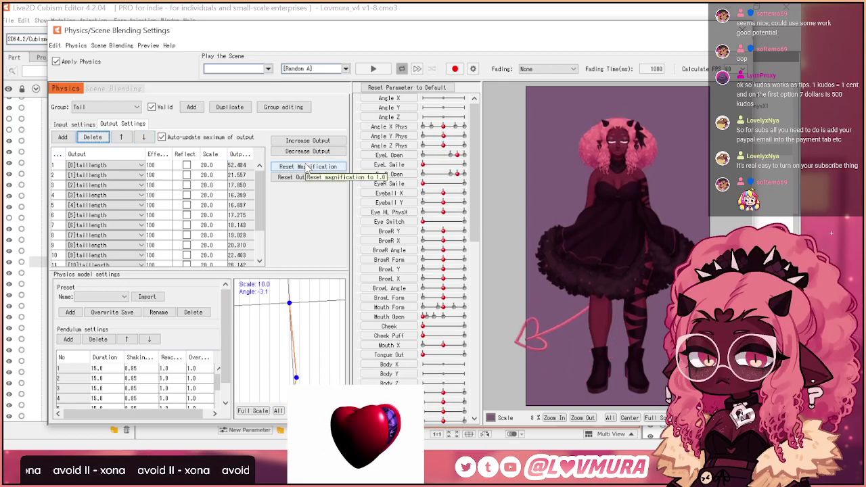
drag(621, 224, 657, 246)
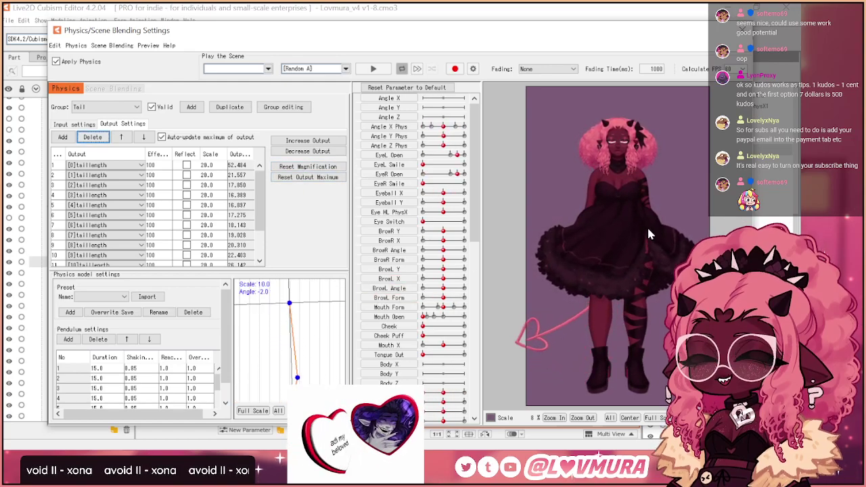
drag(646, 246, 672, 176)
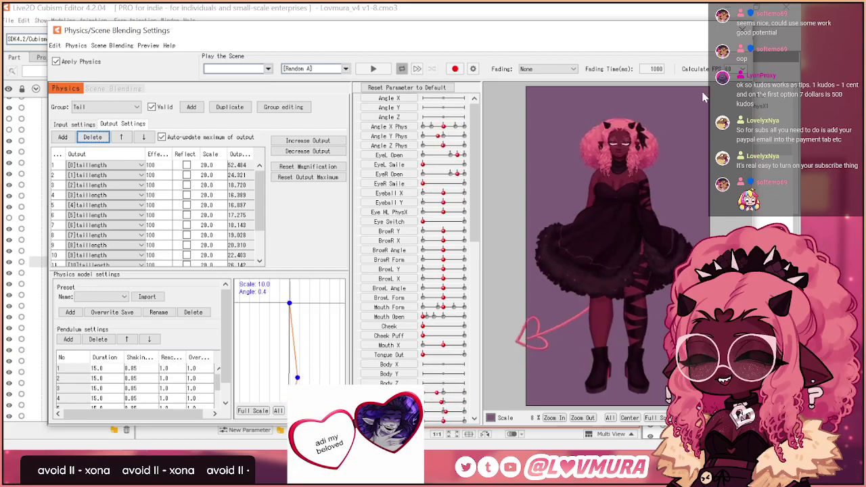
click(743, 30)
- Collapse the taillength parameter group and check the Future Outfit parameter's ID and range settings
scroll(678, 252, up, 4)
scroll(201, 369, up, 3)
scroll(143, 364, down, 2)
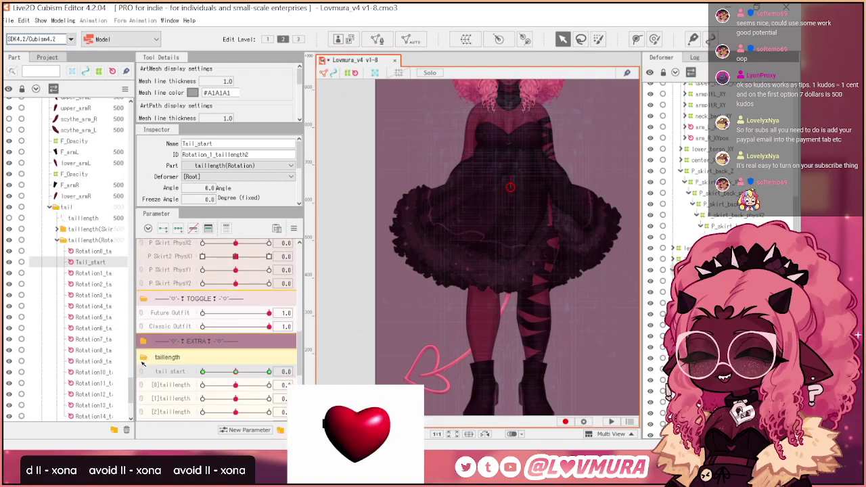
scroll(143, 364, up, 2)
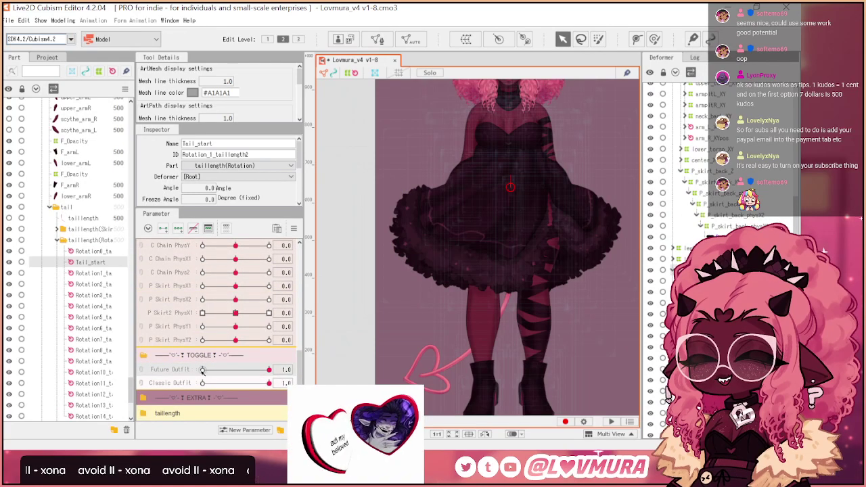
mouse_move(201, 370)
mouse_down()
mouse_move(211, 370)
mouse_move(197, 371)
mouse_up()
click(175, 371)
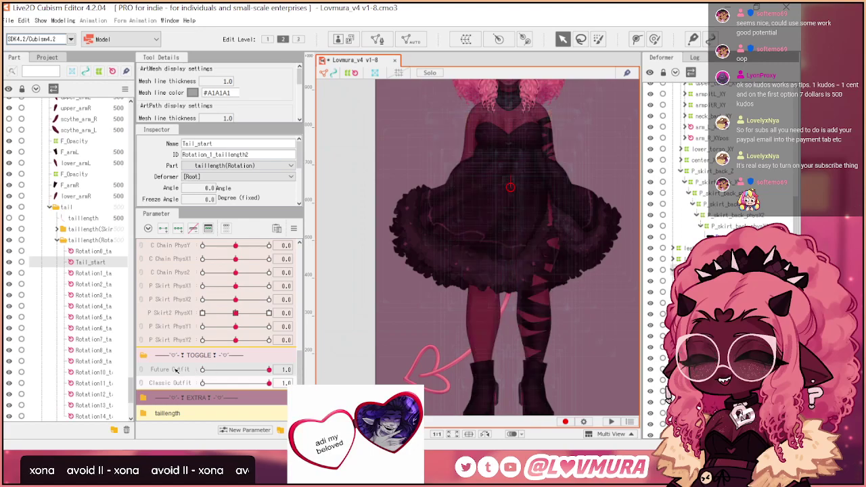
right_click(175, 369)
click(203, 374)
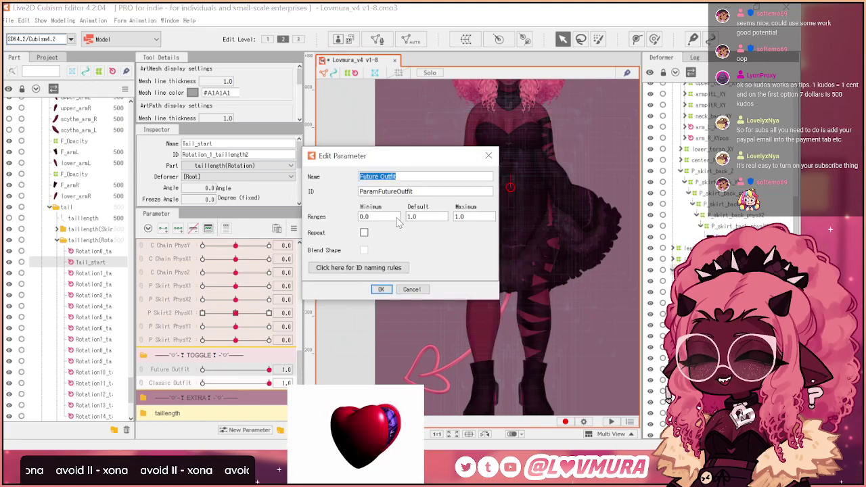
click(381, 289)
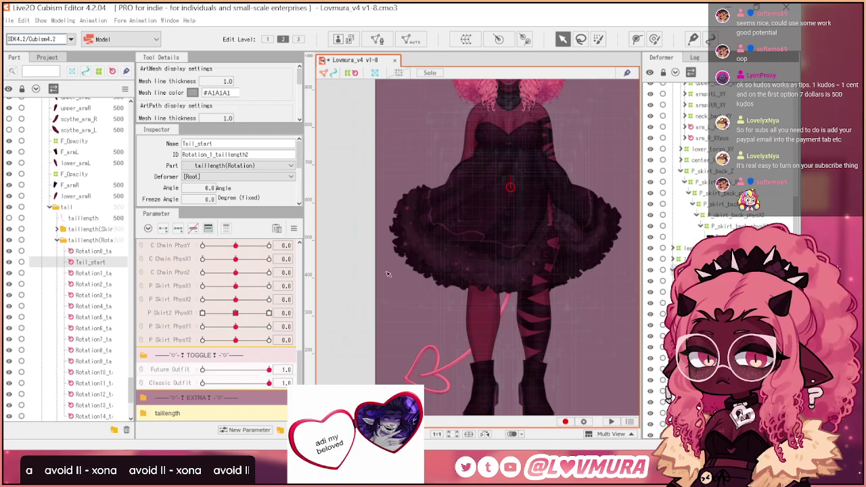
click(396, 272)
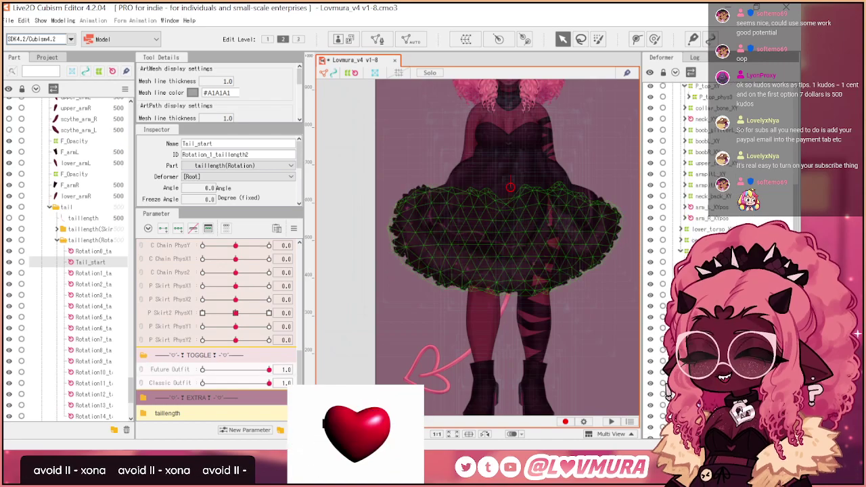
scroll(685, 251, up, 4)
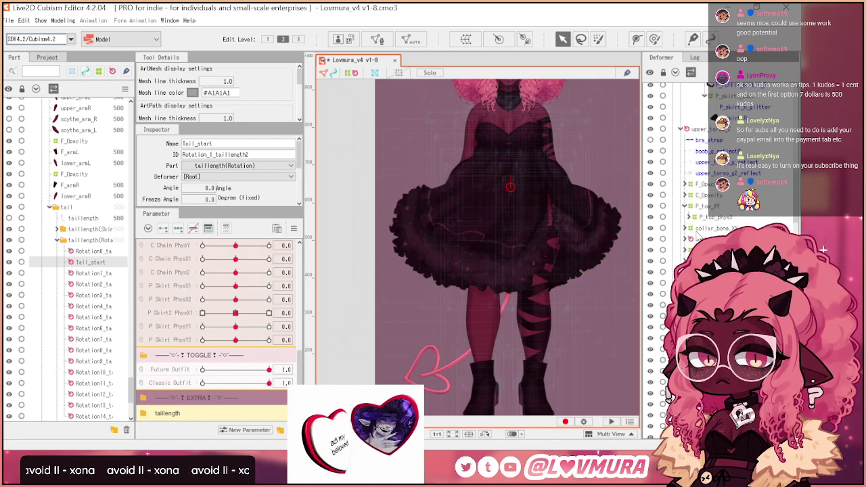
scroll(685, 251, up, 2)
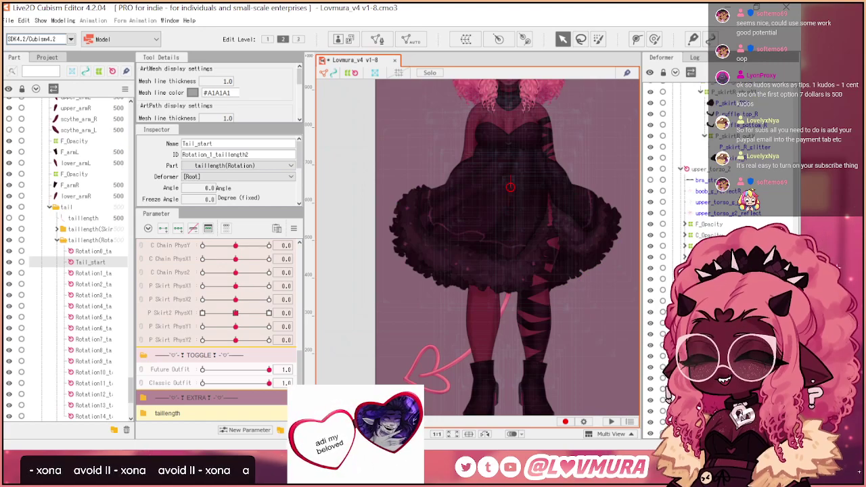
scroll(857, 333, down, 3)
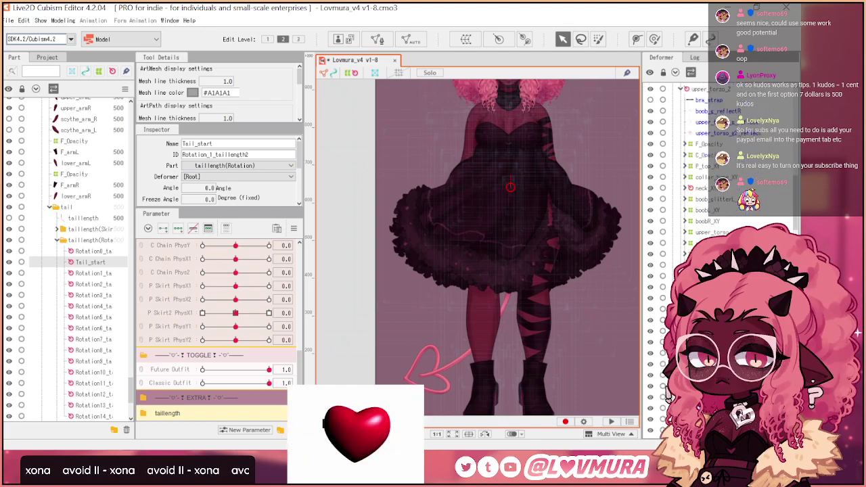
click(829, 227)
scroll(722, 203, down, 4)
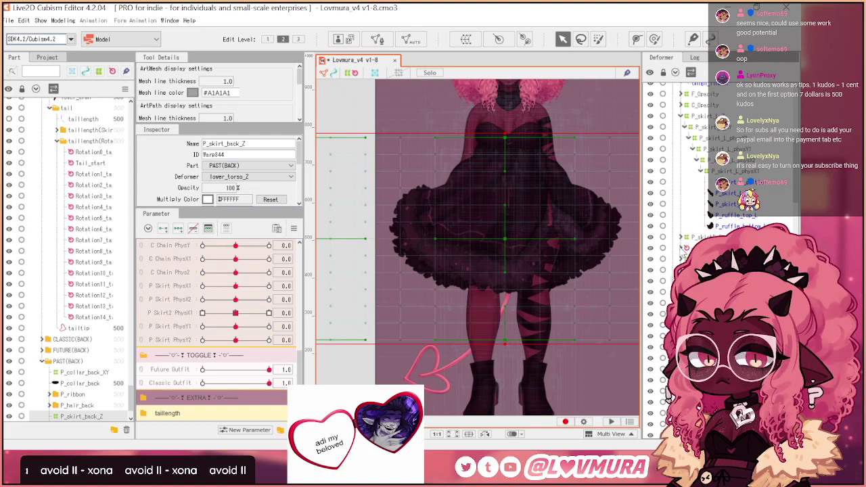
scroll(704, 203, up, 4)
click(680, 236)
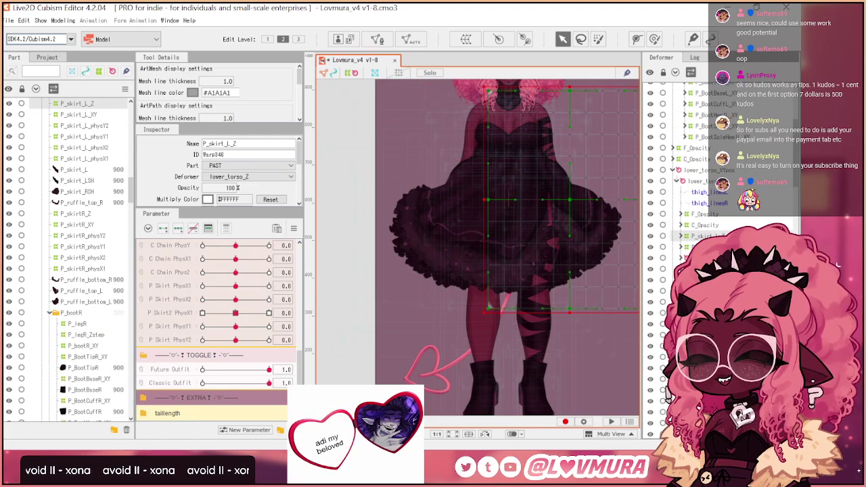
ctrl+click(687, 247)
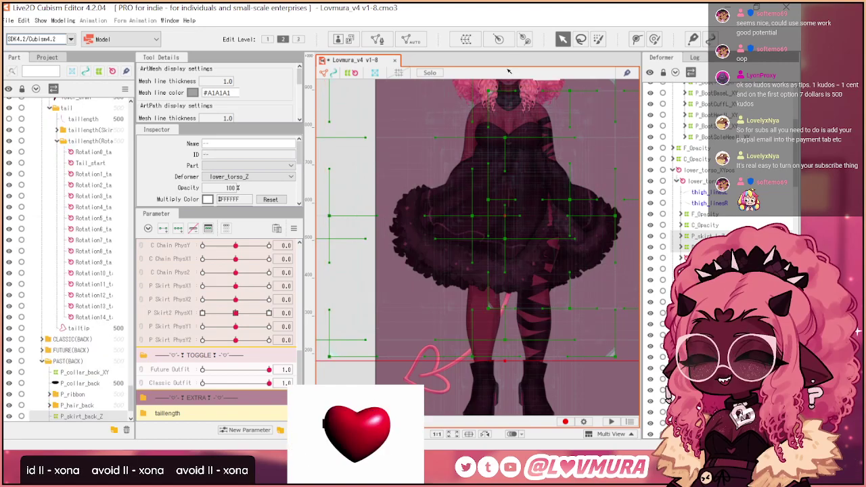
click(474, 42)
triple_click(400, 165)
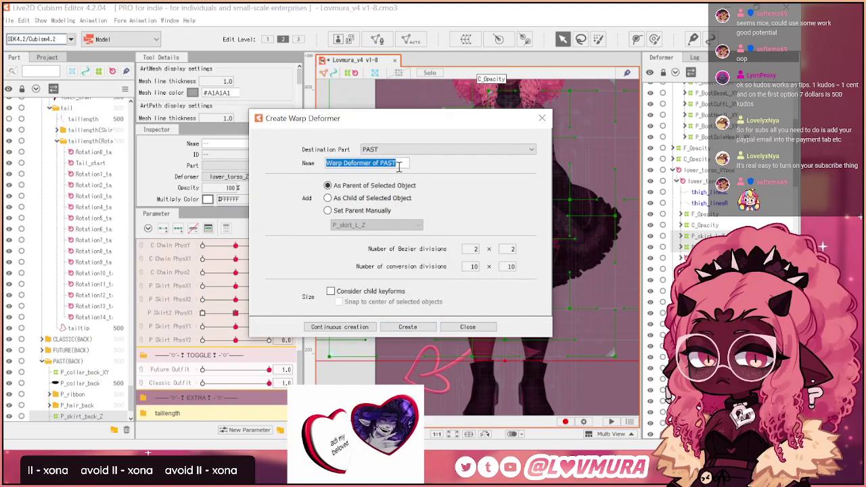
text(P)
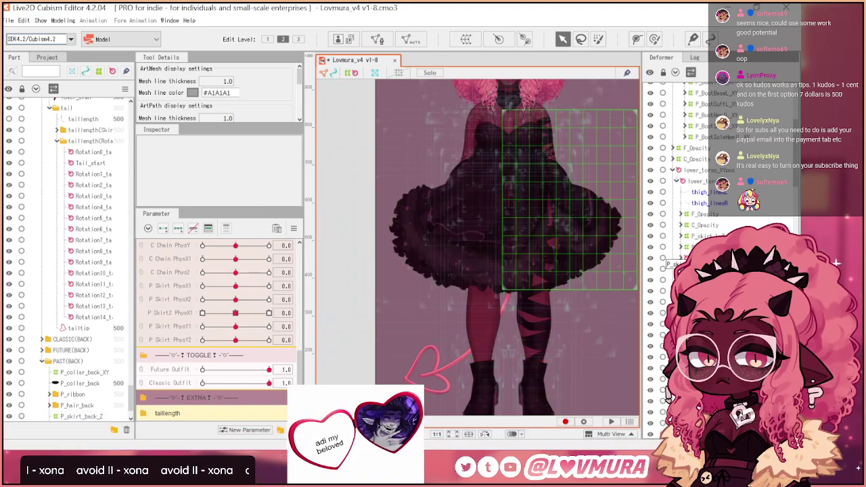
click(534, 263)
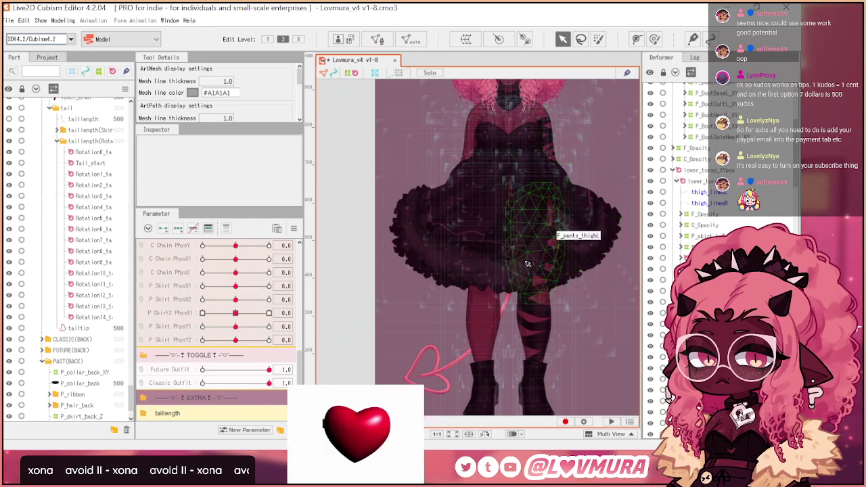
- Create a parent warp deformer named P_Opacity for P_skirt_L_Z, P_skirtR_Z and P_skirt_back_Z, with 3 × 3 conversion divisions
click(699, 236)
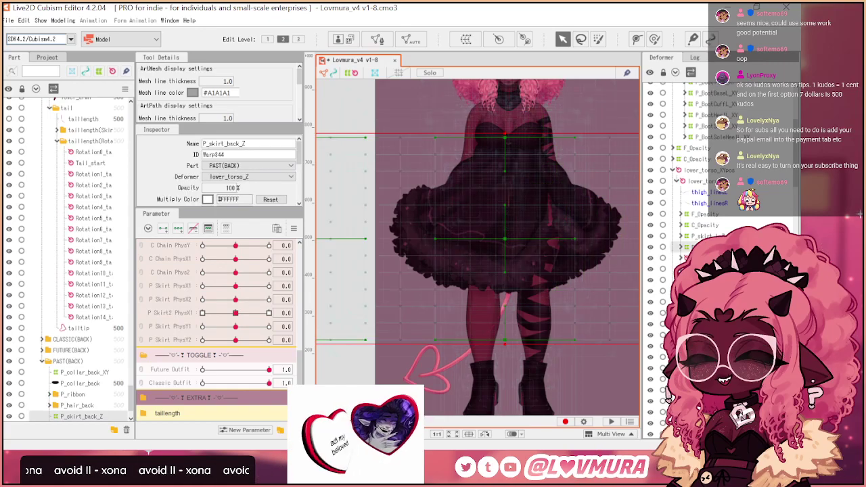
click(695, 247)
click(700, 236)
ctrl+click(695, 247)
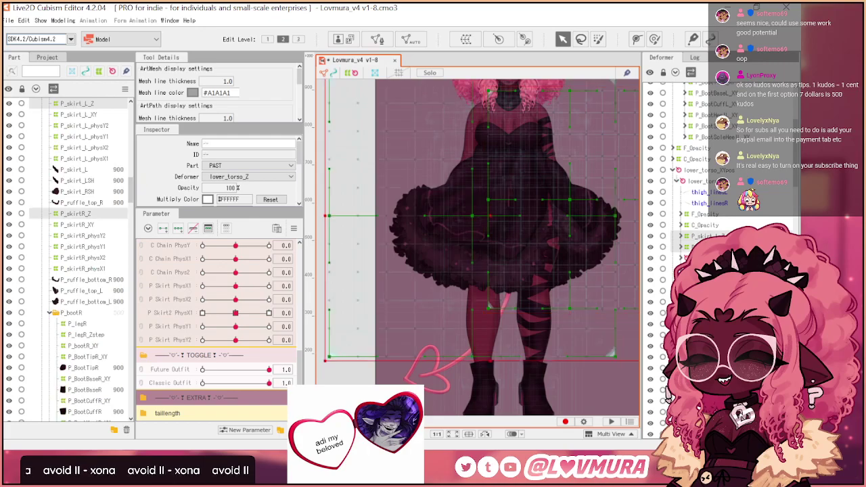
ctrl+click(696, 258)
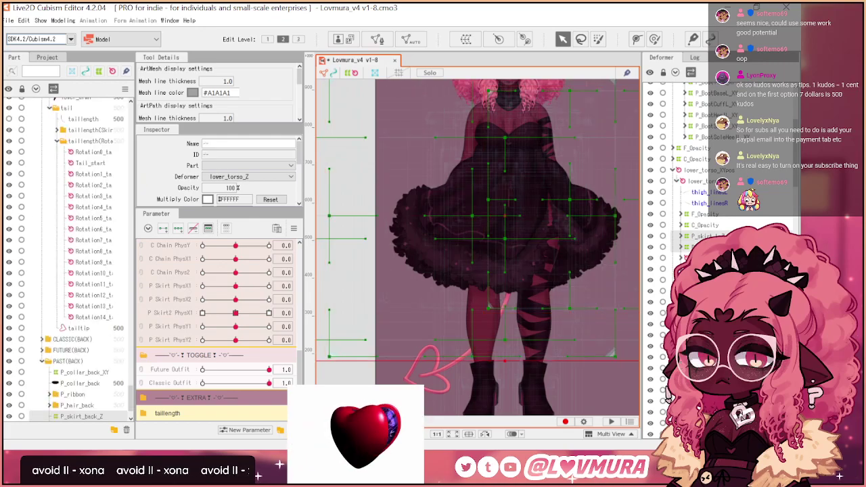
click(465, 39)
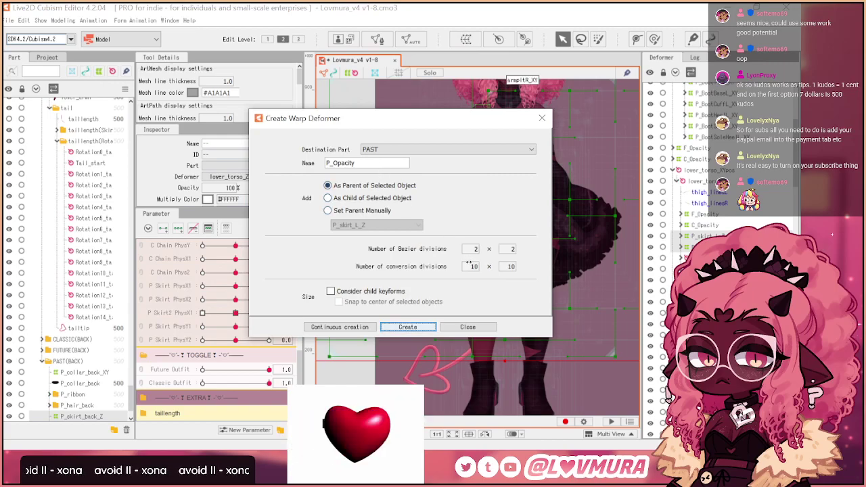
drag(466, 267, 482, 270)
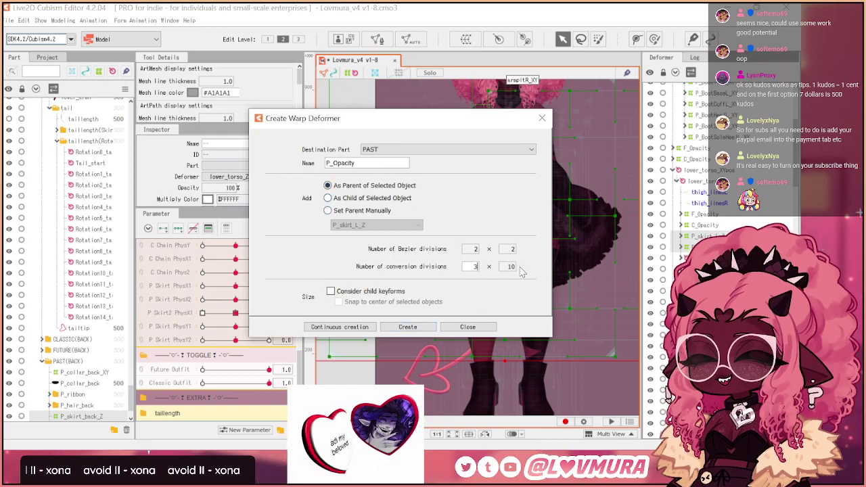
drag(501, 266, 516, 268)
text(3)
key(Return)
click(430, 326)
click(408, 327)
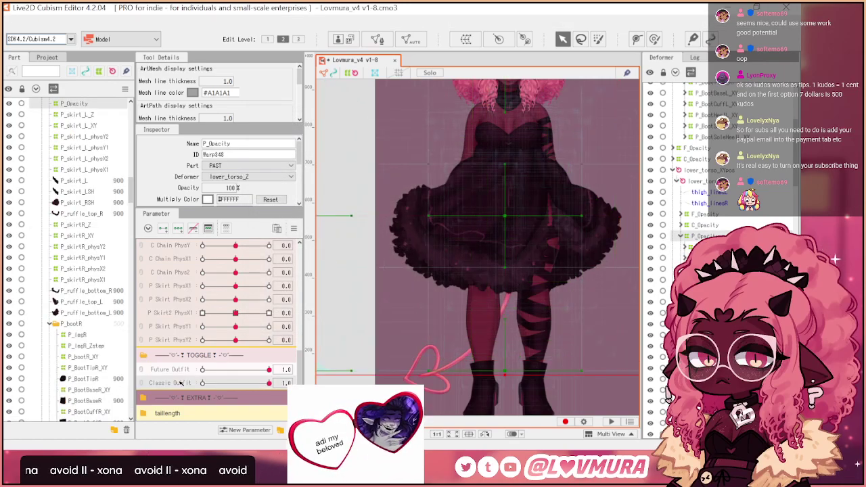
- Create a Past Outfit parameter with ID ParamPastOutfit and range 0 to 1, and add two keys on it for the skirt's P_Opacity deformer
click(245, 430)
text(Past)
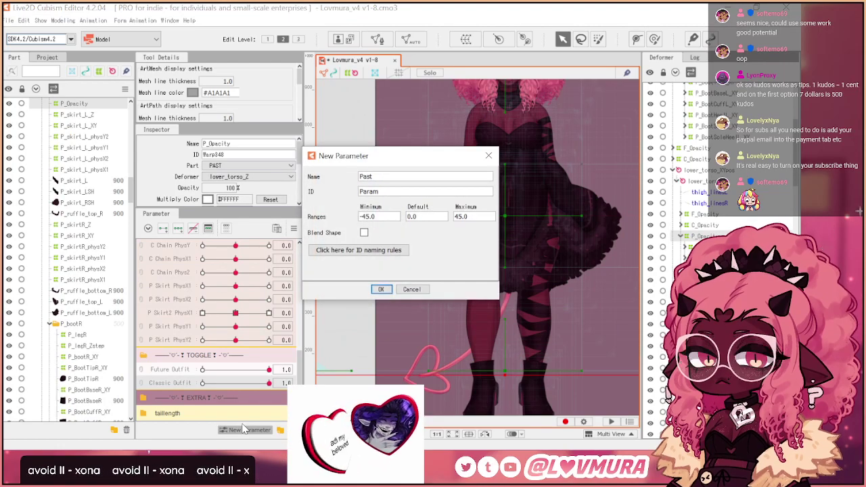
text( Outfit)
key(Tab)
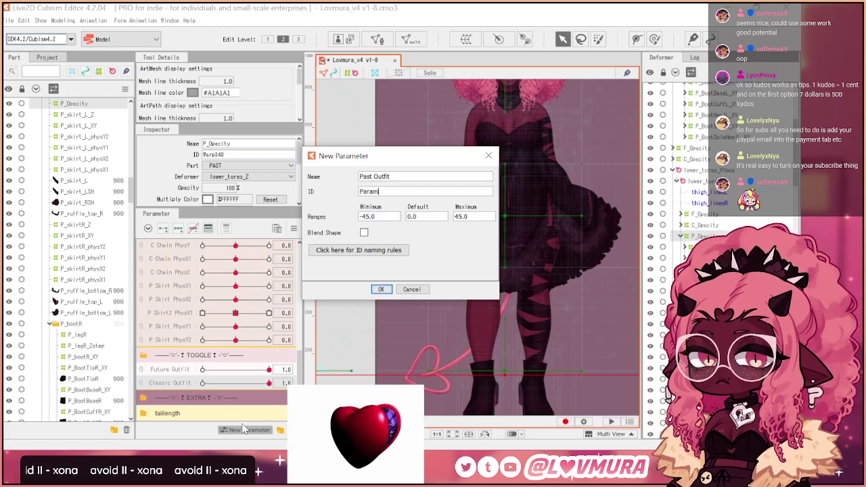
text(PastOutfit)
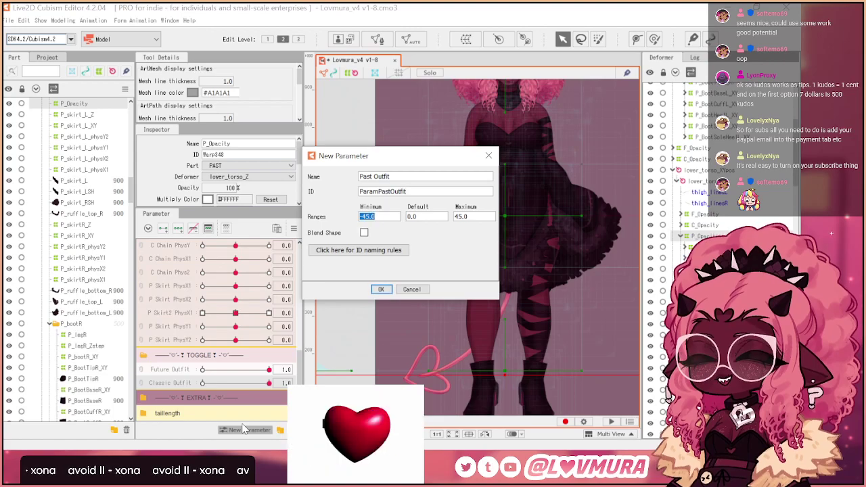
text(0)
key(Tab)
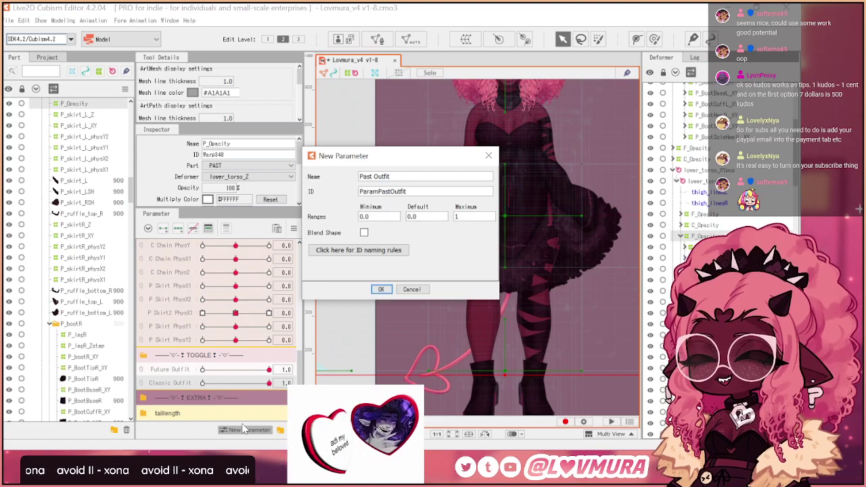
key(Return)
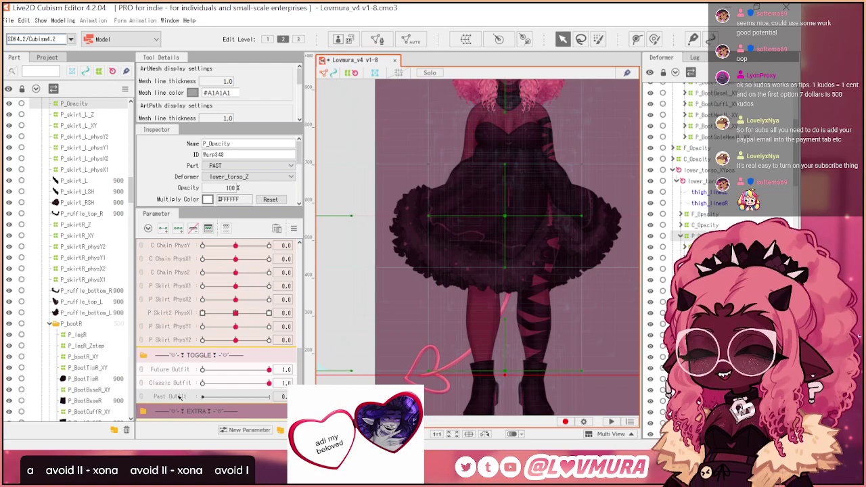
click(164, 229)
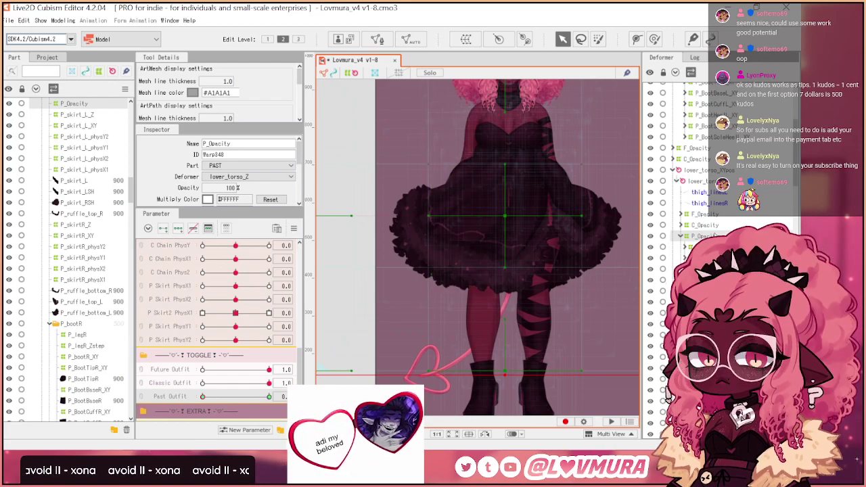
- Select the P_top_XY warp deformer under upper_torzo_Z in the deformer hierarchy
click(685, 247)
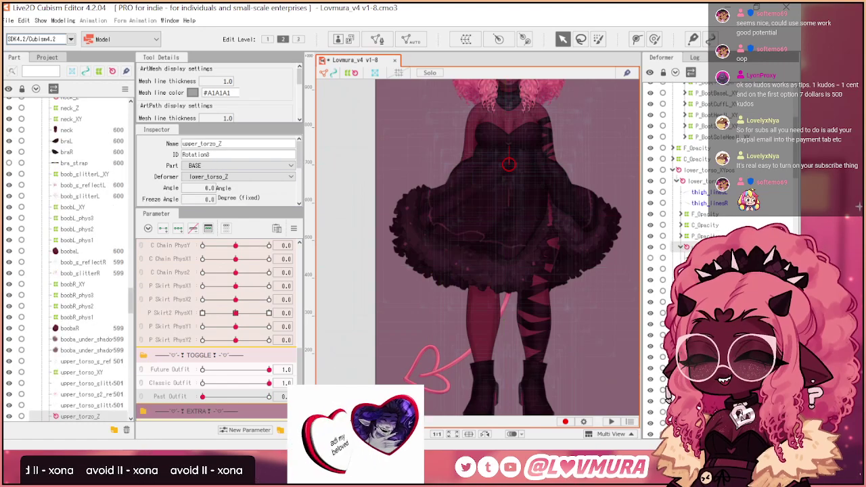
click(681, 247)
click(717, 233)
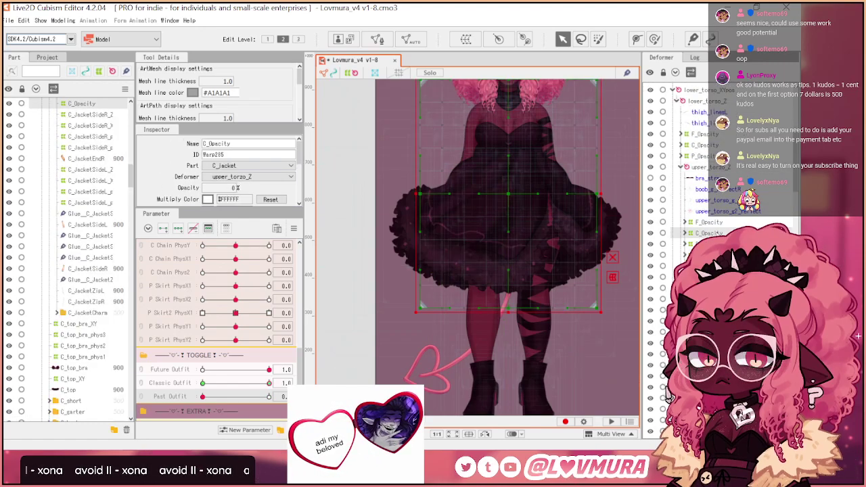
click(710, 243)
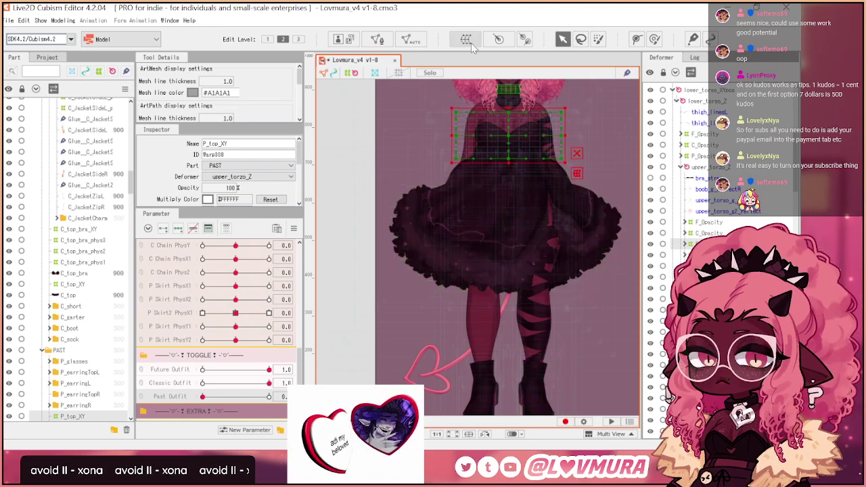
click(471, 42)
triple_click(394, 163)
text(P_Opacity)
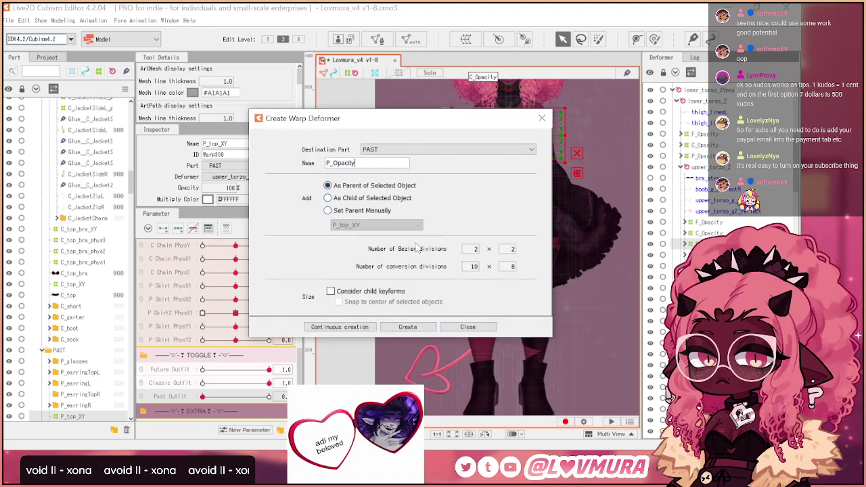
click(408, 327)
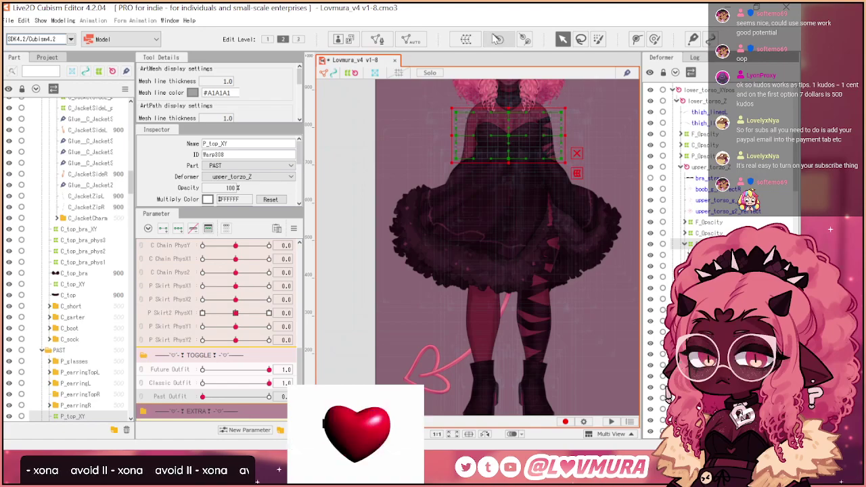
- Create a parent warp deformer named P_Opacity for P_top_XY with 3 conversion divisions, and add two Past Outfit keys to it
click(476, 40)
click(400, 164)
key(ctrl+a)
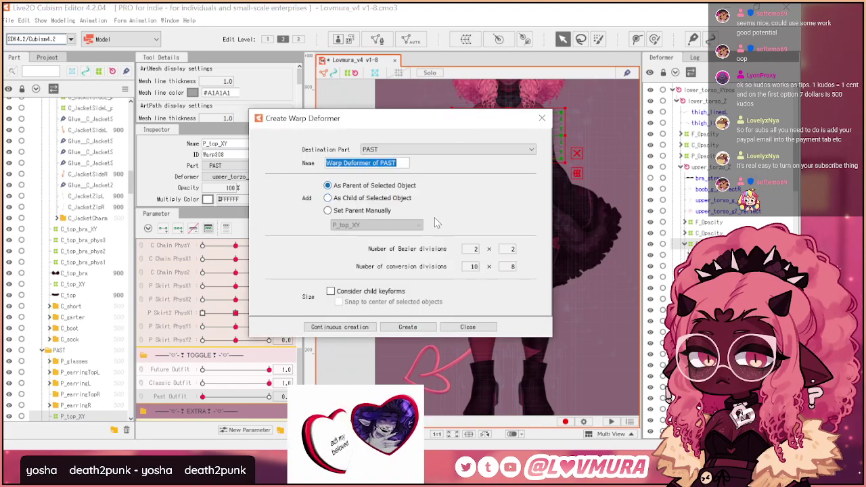
text(P_Opacity)
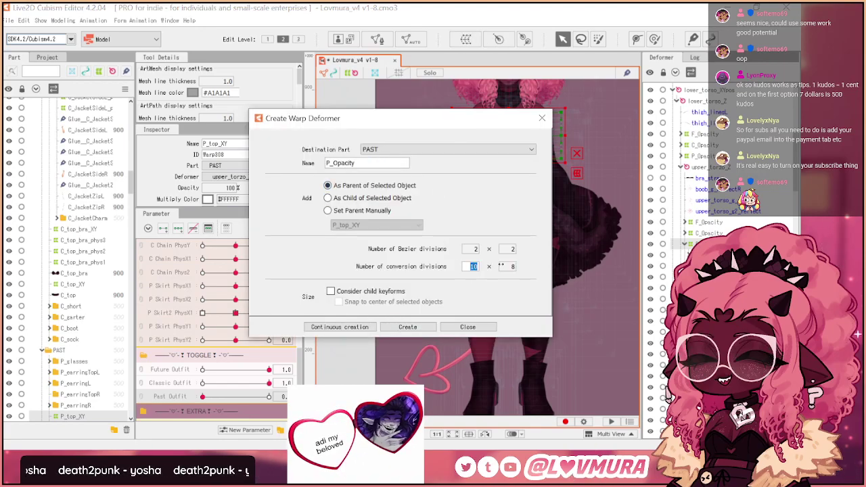
text(3)
click(420, 327)
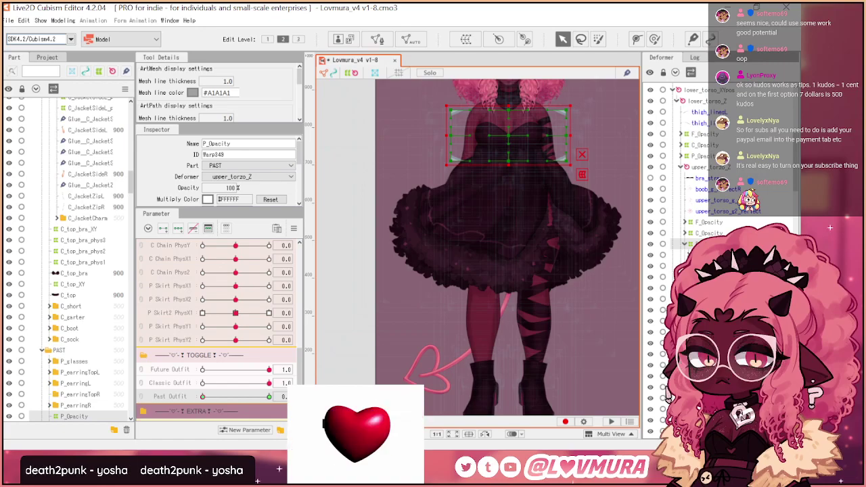
- Create a parent warp deformer named P_Opacity for P_collar_XY and P_collar_back_XY, and add two Past Outfit keys to it
click(509, 100)
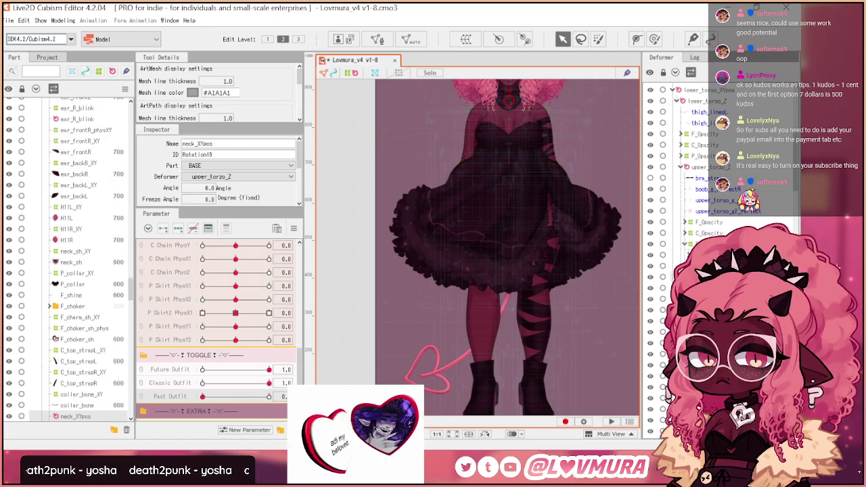
click(489, 90)
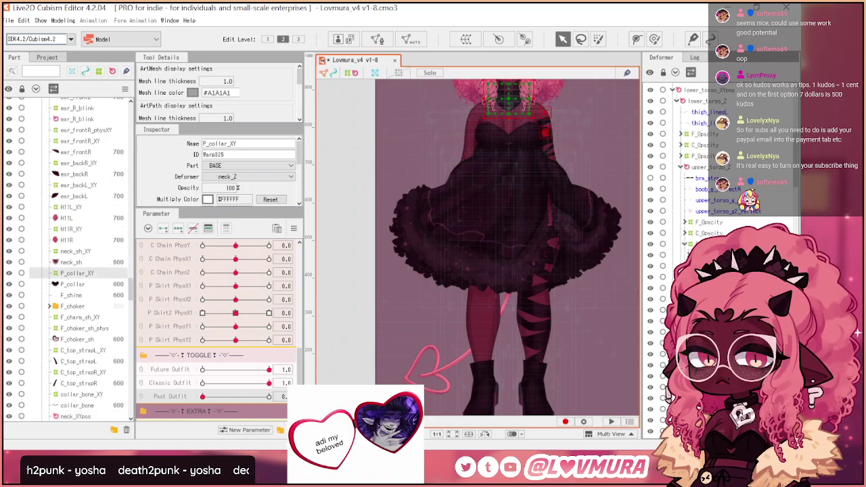
shift+click(527, 116)
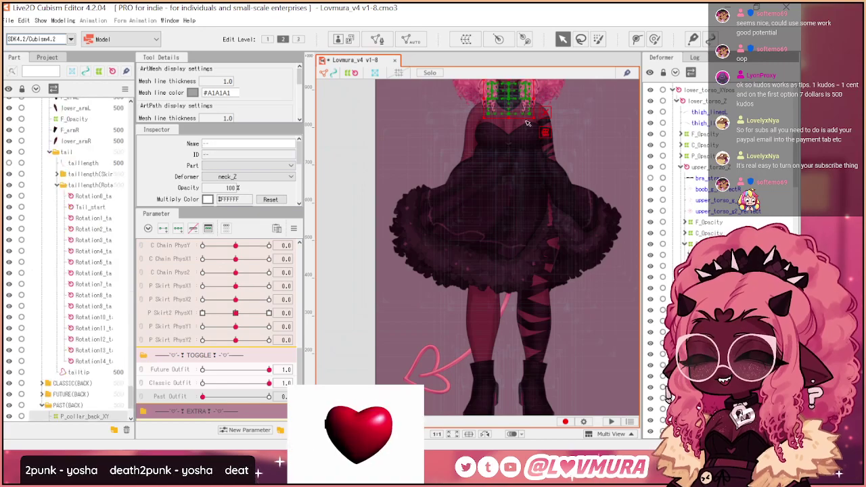
click(466, 39)
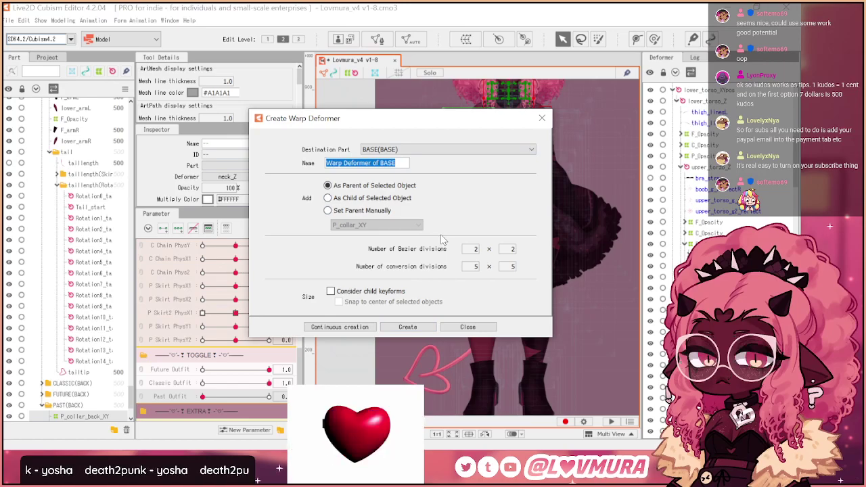
text(P_O)
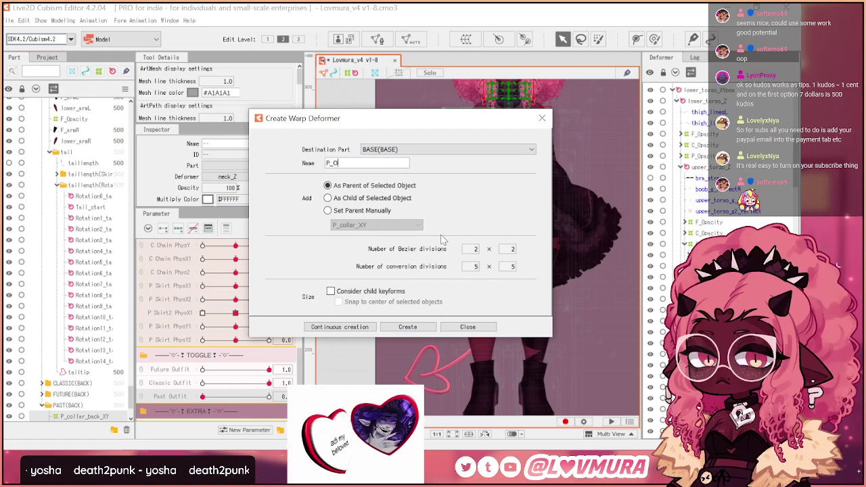
key(ctrl+a)
key(ctrl+c)
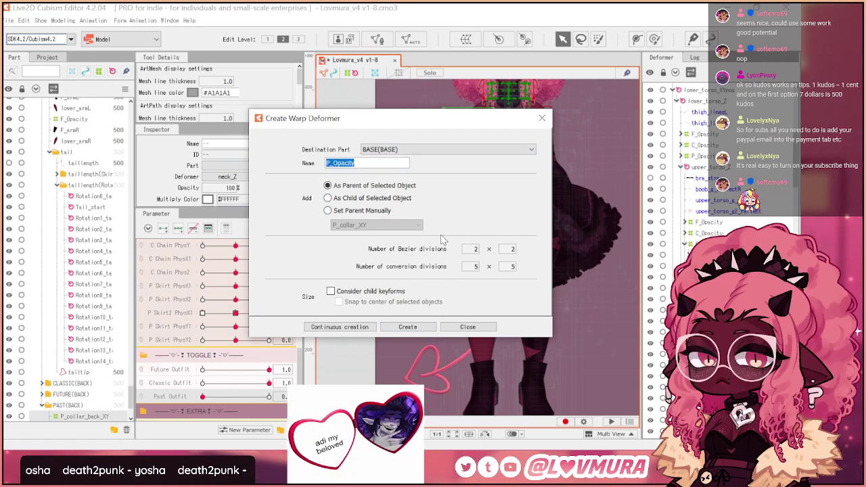
click(425, 327)
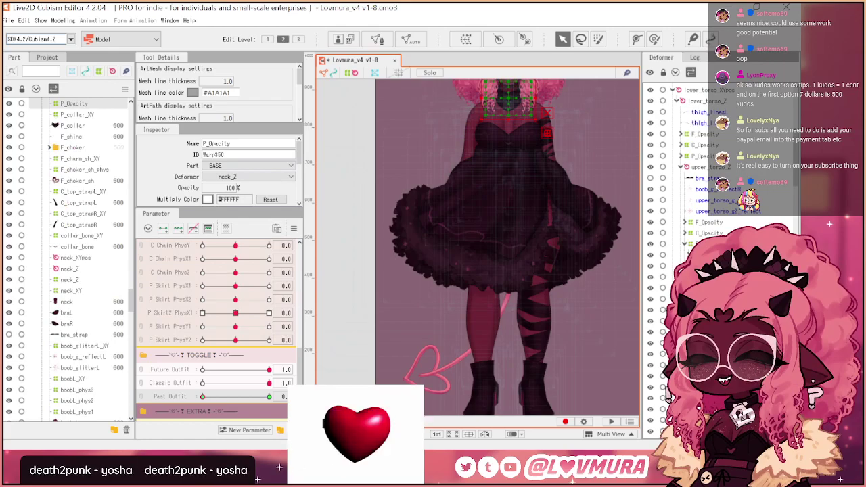
click(711, 255)
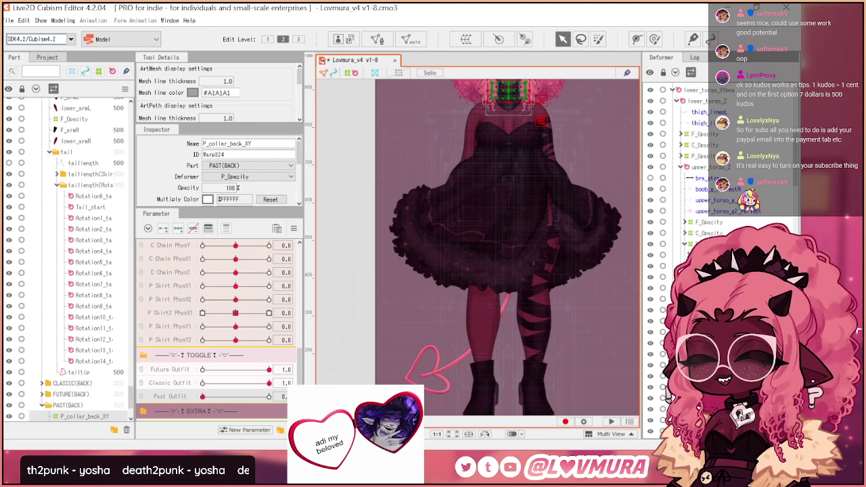
click(509, 114)
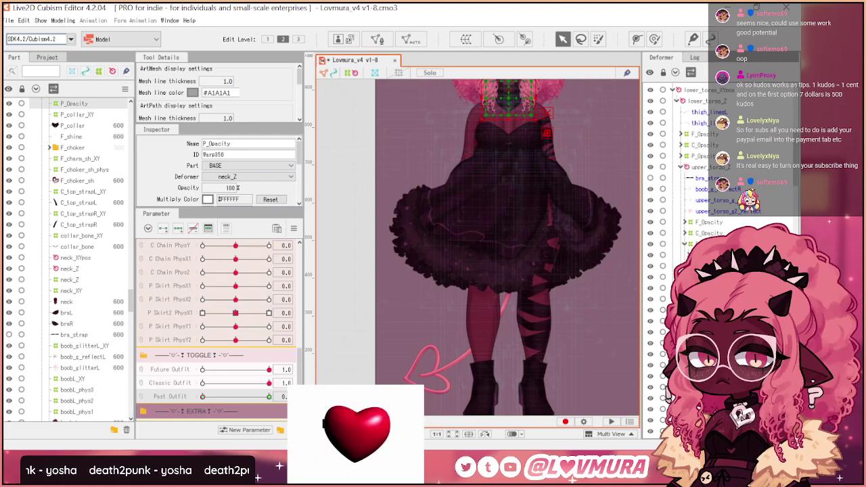
- Select the past outfit's glasses and earring art meshes under head_Z in the deformer hierarchy
scroll(704, 156, up, 1)
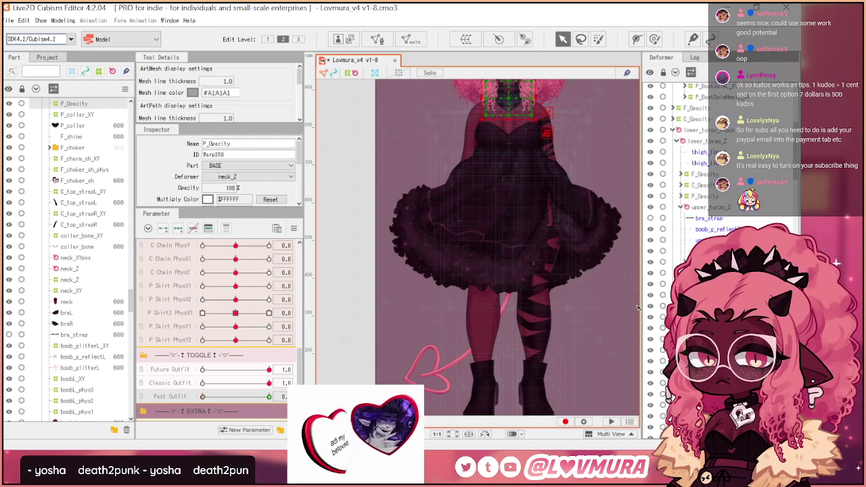
scroll(618, 221, down, 3)
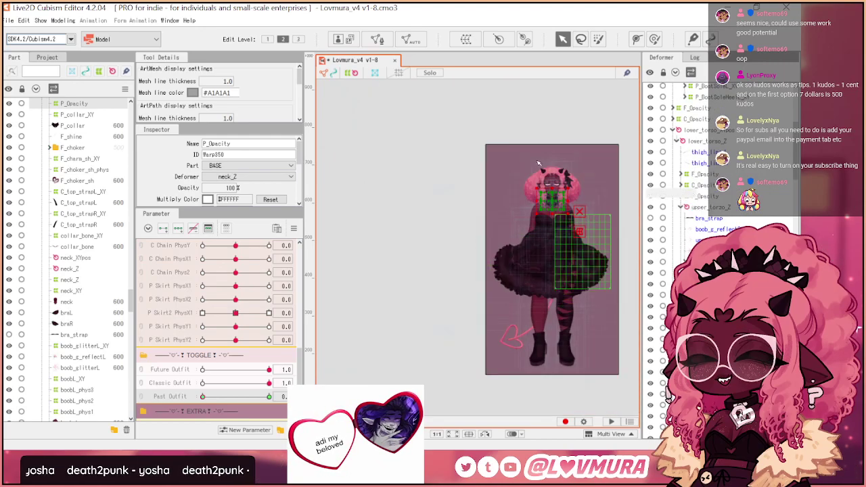
scroll(539, 163, up, 5)
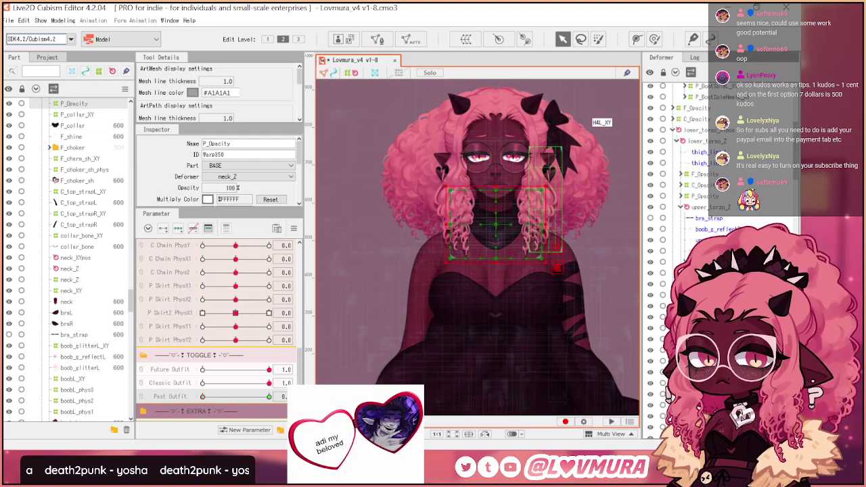
click(497, 185)
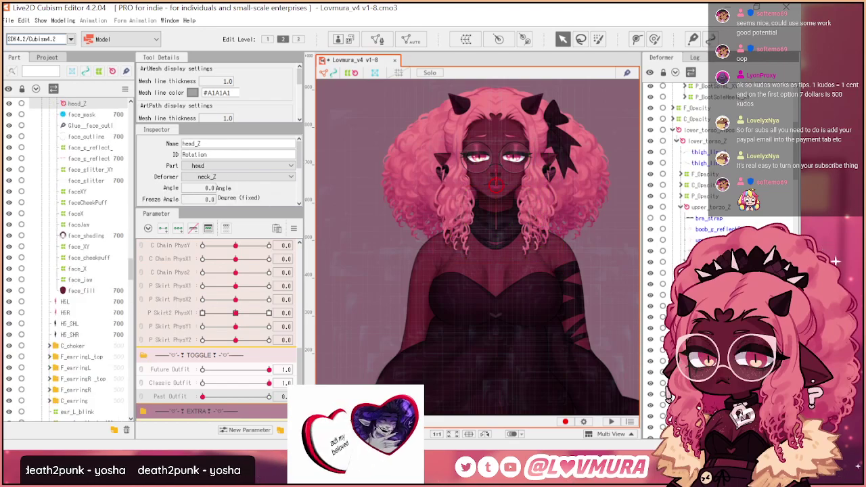
scroll(682, 203, down, 5)
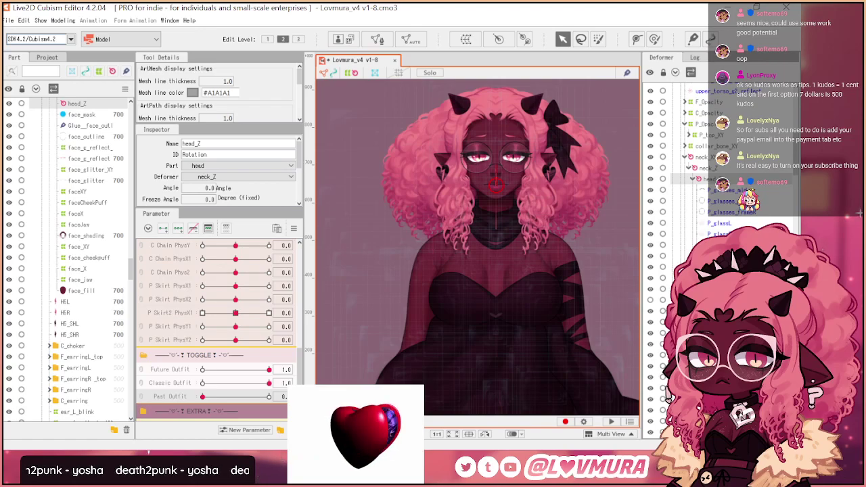
click(732, 191)
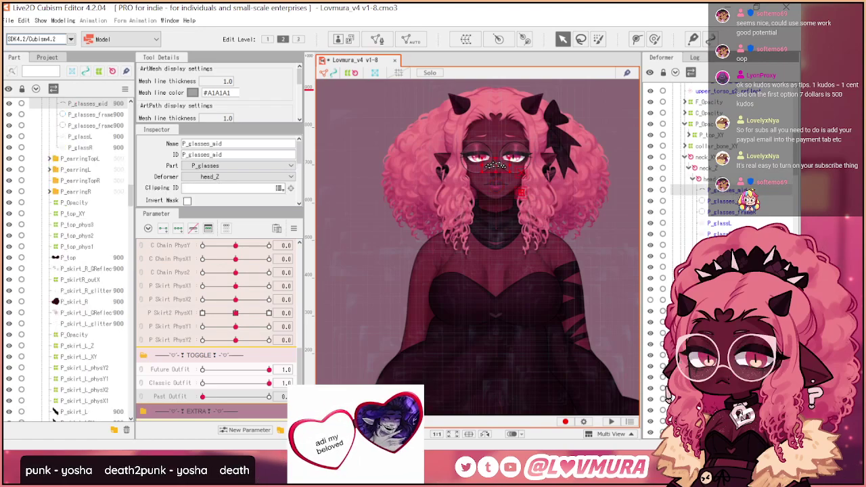
shift+click(732, 299)
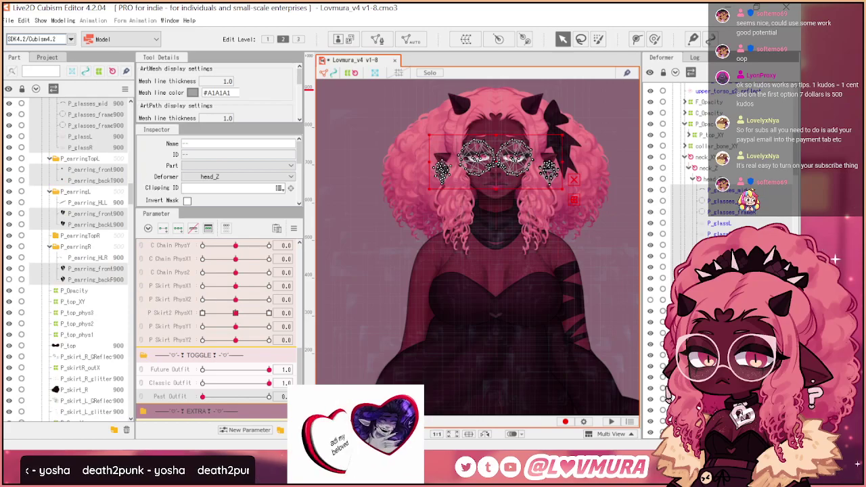
- Add the past outfit's ribbon and bow art meshes, from P_ribbon_mid to P_ribbon_top, to the selection
scroll(731, 209, down, 4)
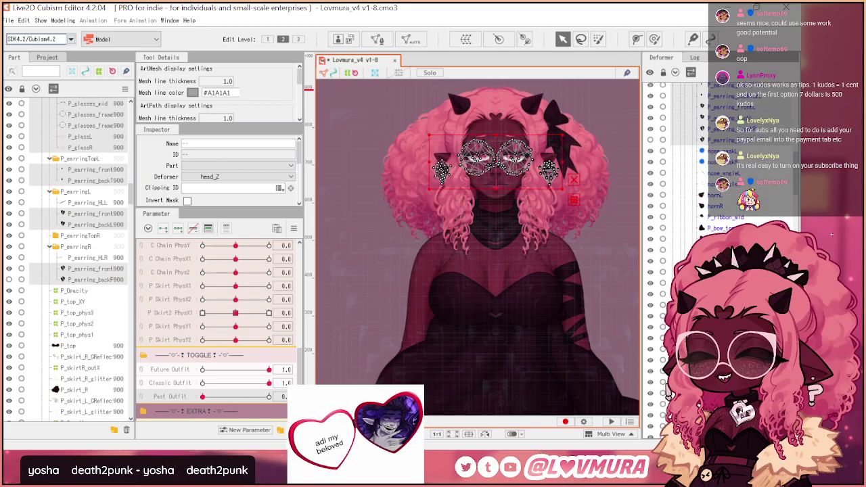
shift+click(722, 228)
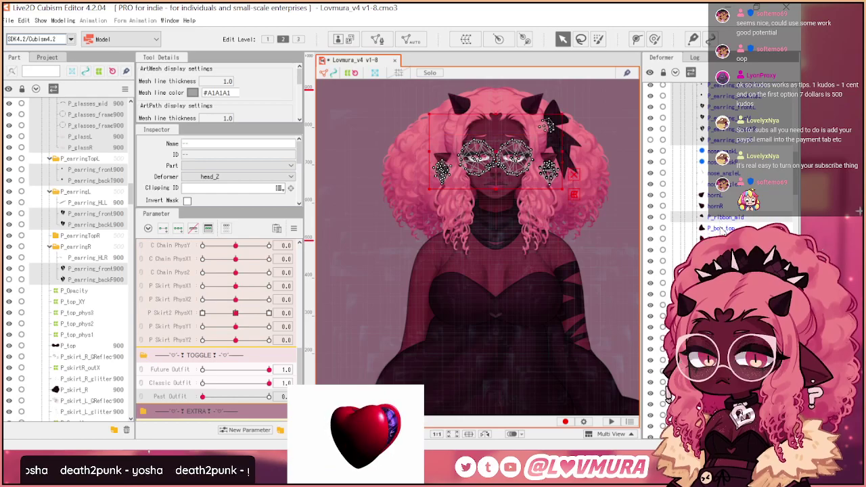
ctrl+click(721, 239)
ctrl+click(721, 250)
ctrl+click(722, 260)
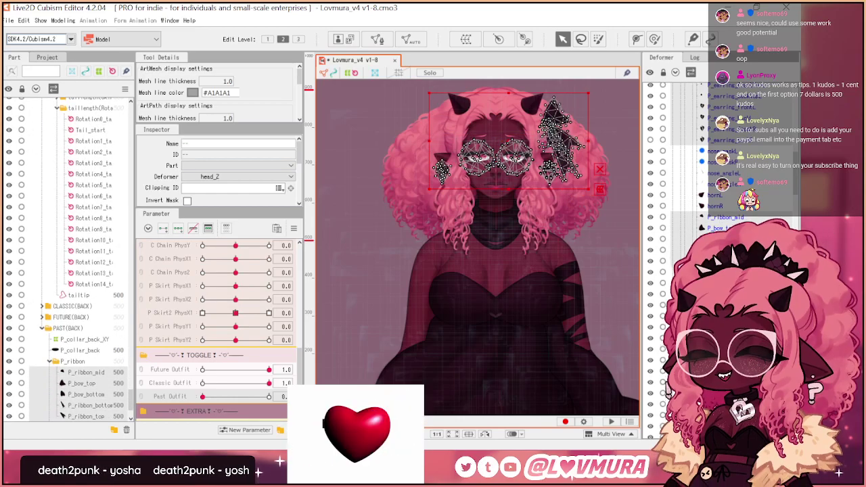
- Extend the selection with all the P_hair_back art meshes, starting from P_H1L
ctrl+click(721, 271)
shift+click(839, 266)
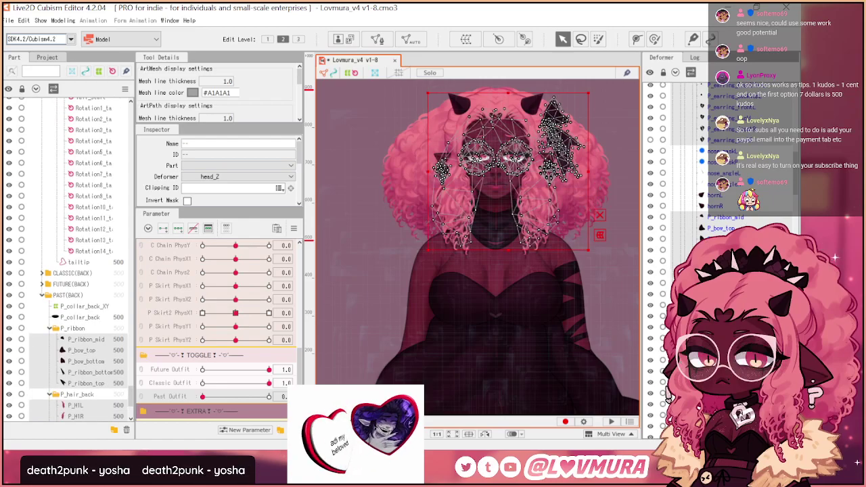
ctrl+click(722, 294)
ctrl+click(722, 304)
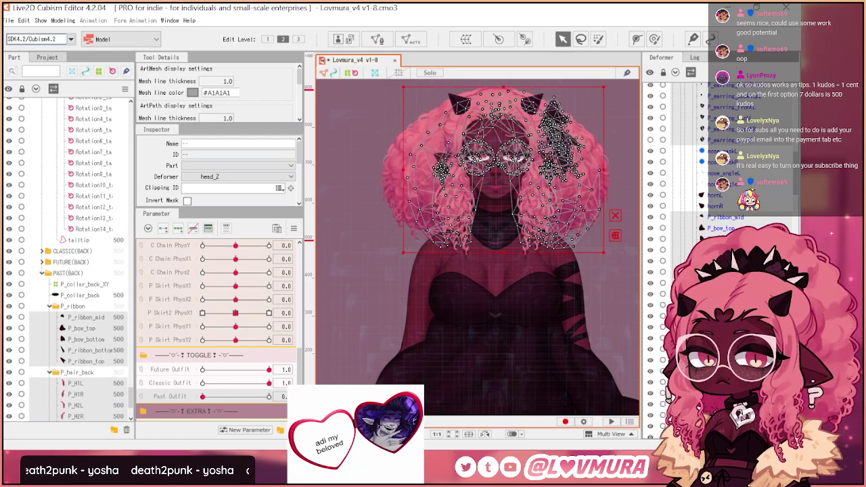
ctrl+click(721, 314)
key(shift+Down)
key(shift+Down)
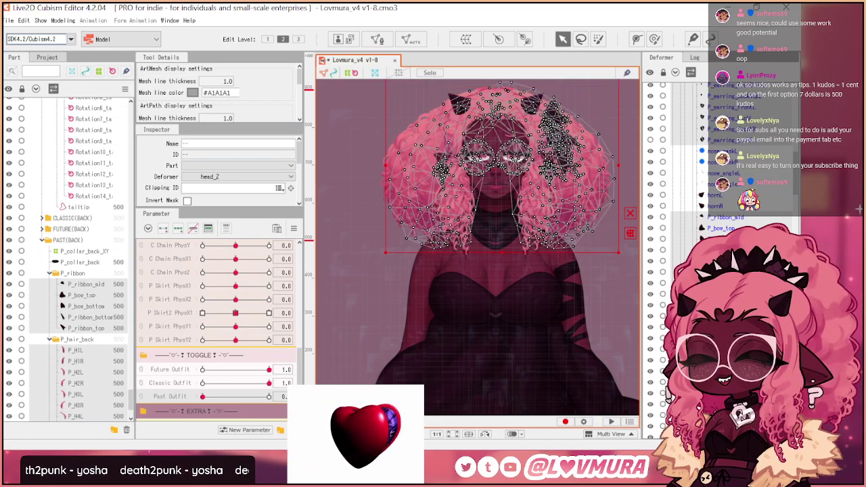
key(shift+Down)
key(shift+Down)
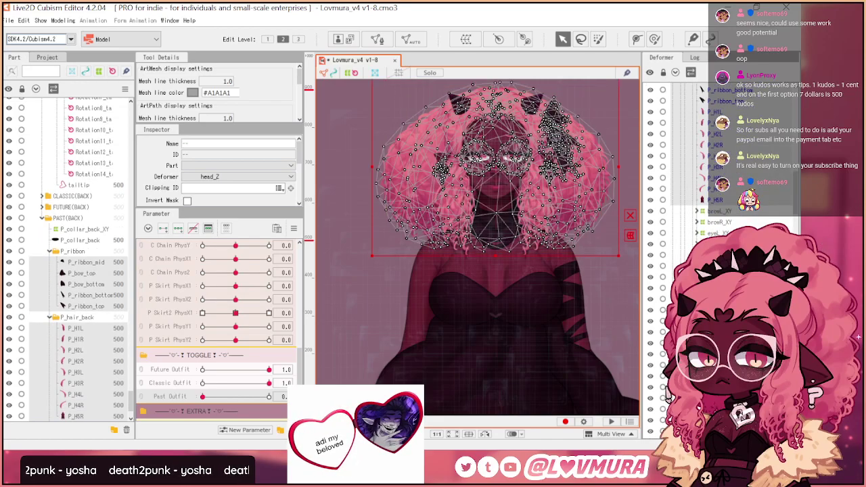
- Create a parent warp deformer named P_Opacity for the selected glasses, earring, ribbon and back hair meshes, with 5 × 5 conversion divisions
scroll(721, 155, down, 1)
scroll(721, 156, up, 6)
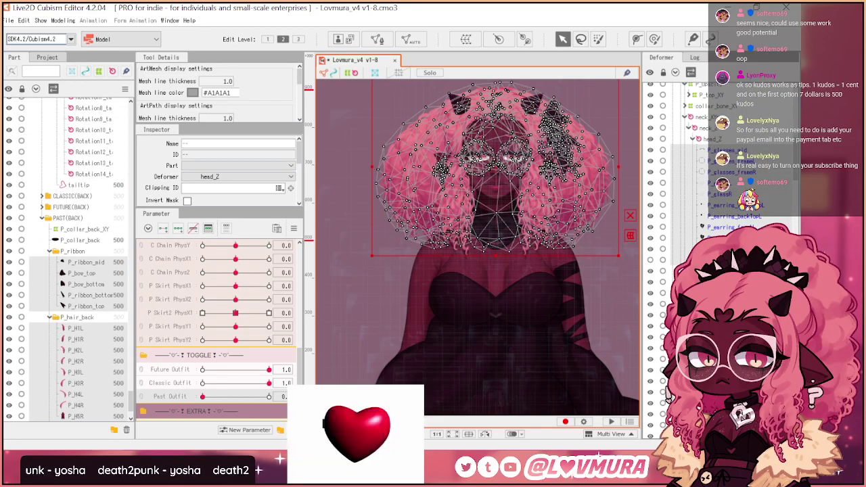
click(466, 39)
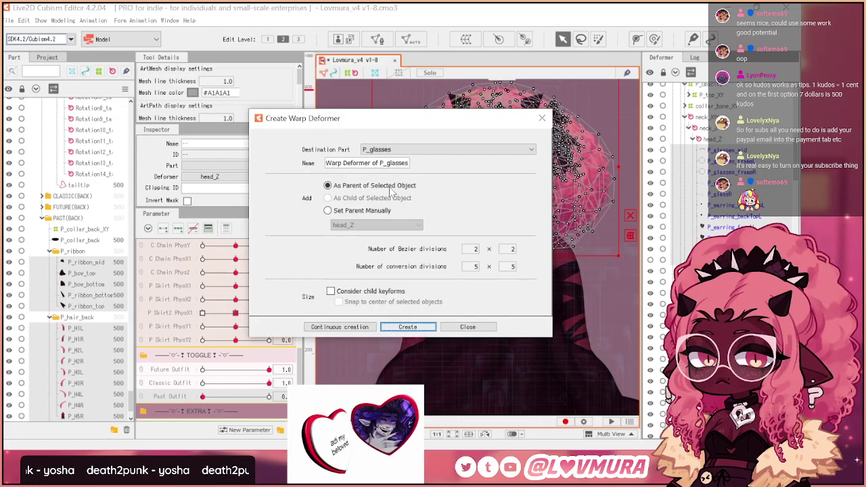
triple_click(388, 163)
key(ctrl+v)
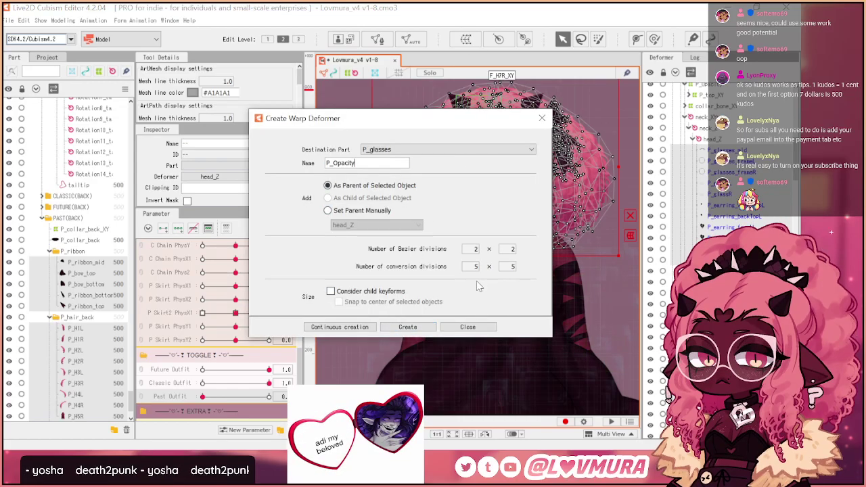
click(407, 327)
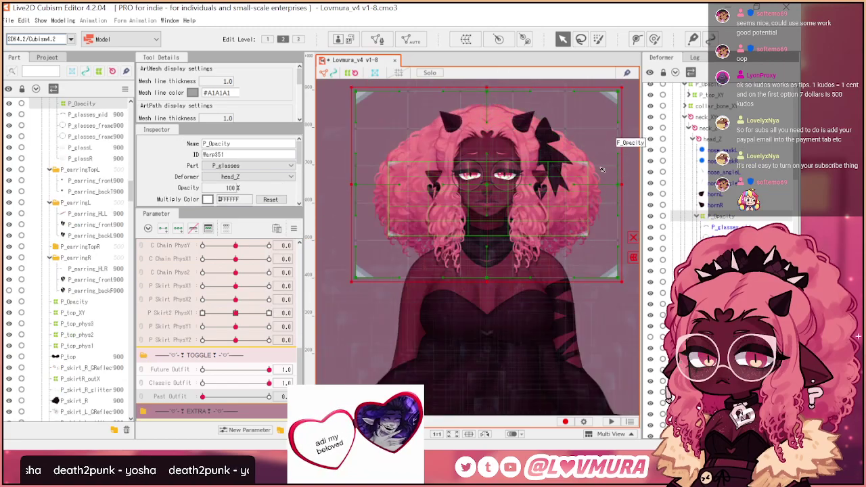
- Widen and heighten the new P_Opacity deformer around the head without deforming its contents, and collapse it in the hierarchy
drag(622, 185, 652, 190)
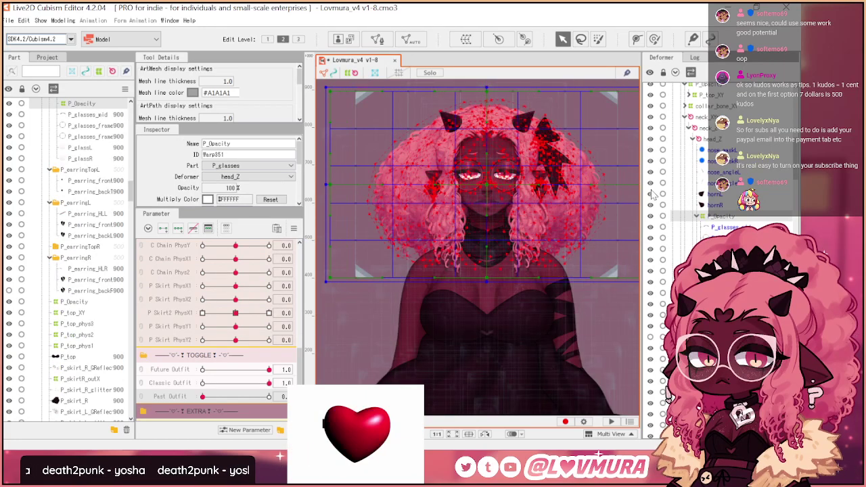
drag(488, 280, 493, 340)
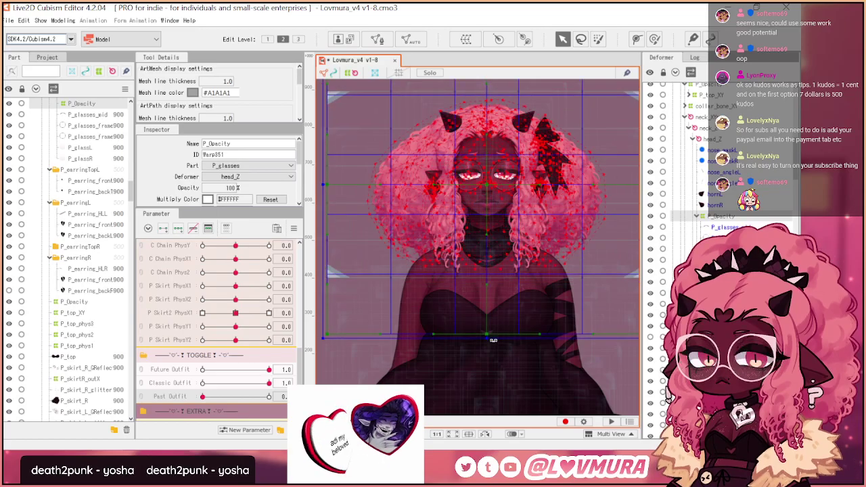
click(504, 185)
click(714, 218)
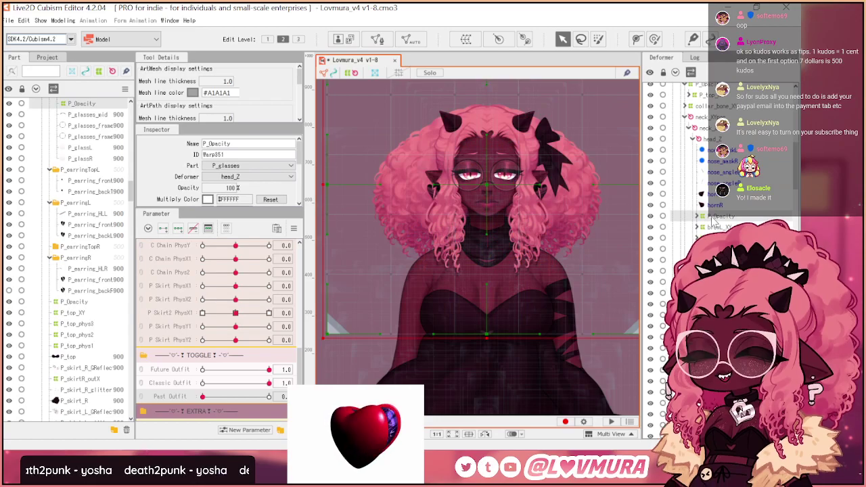
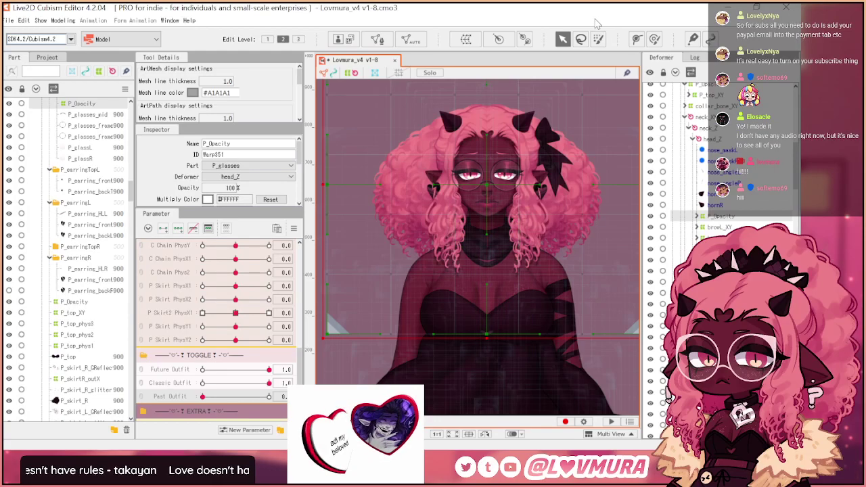
- Add two Past Outfit keys to the P_Opacity deformer under head_Z
scroll(555, 193, down, 2)
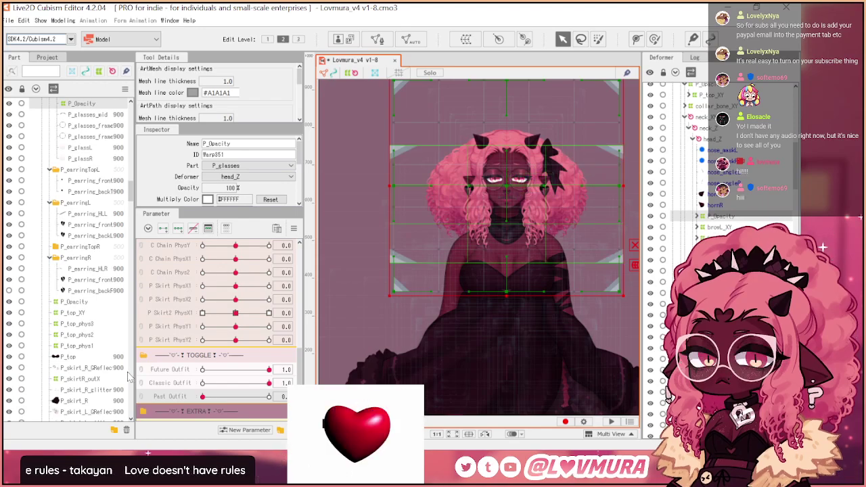
click(164, 228)
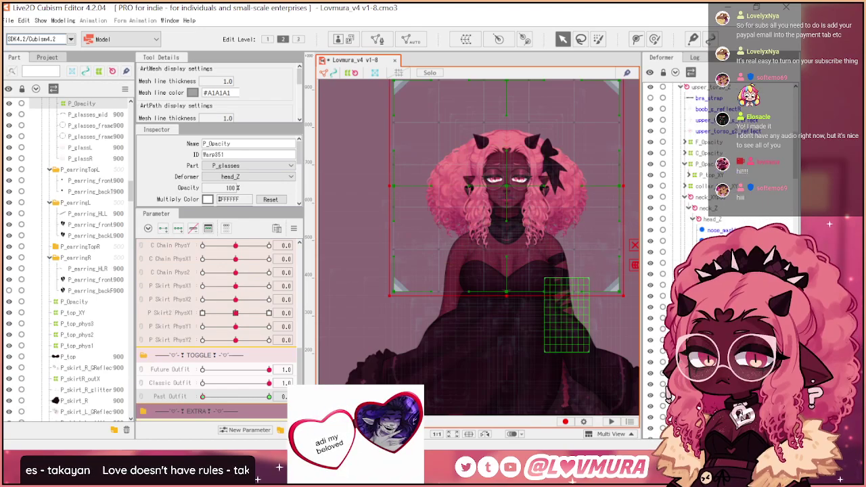
scroll(677, 203, up, 3)
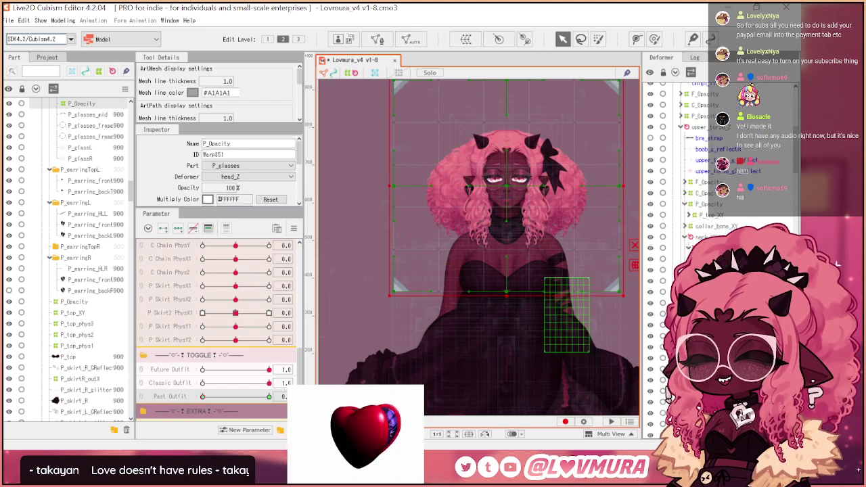
scroll(684, 155, up, 3)
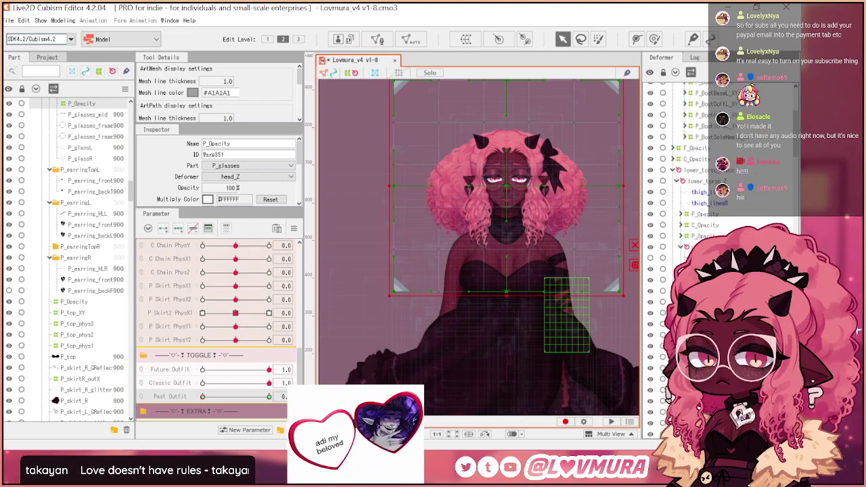
- Collapse the neck branch in the deformer hierarchy and select the P_hand art mesh under arm_L_wrist
scroll(691, 213, down, 3)
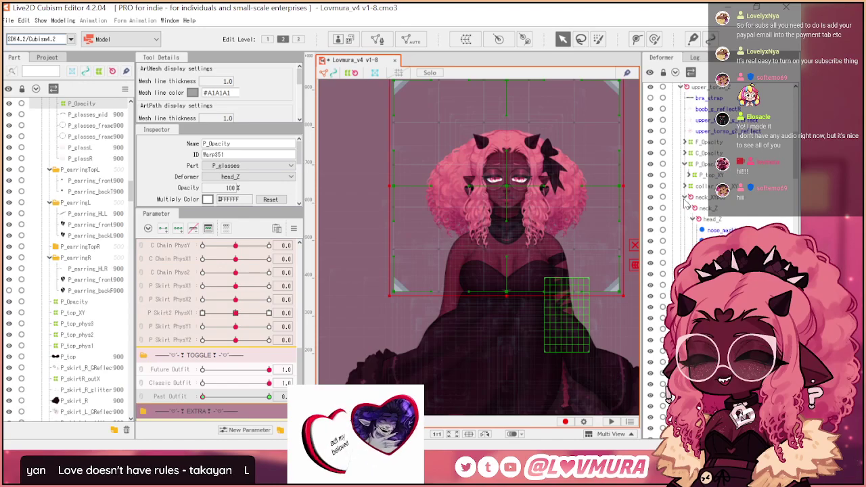
scroll(693, 220, up, 2)
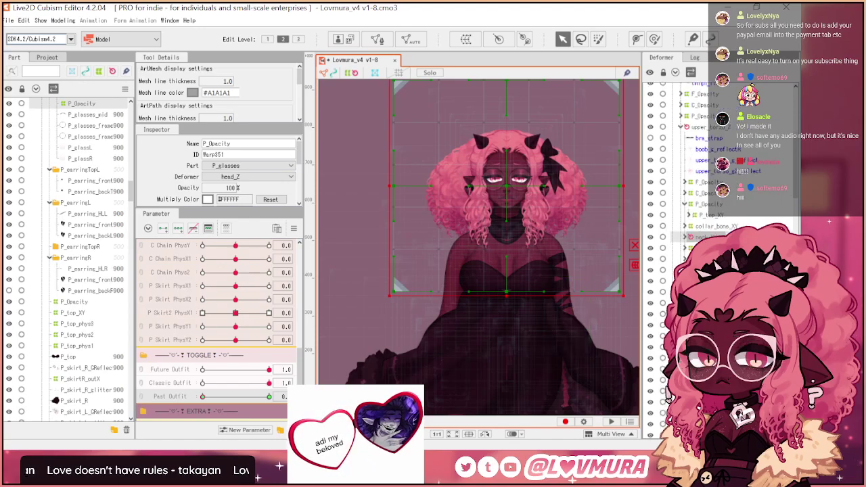
click(697, 247)
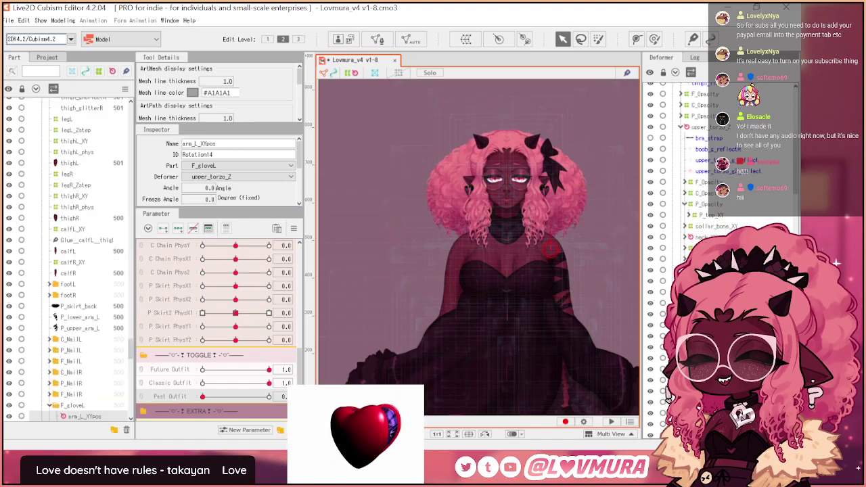
scroll(692, 203, down, 3)
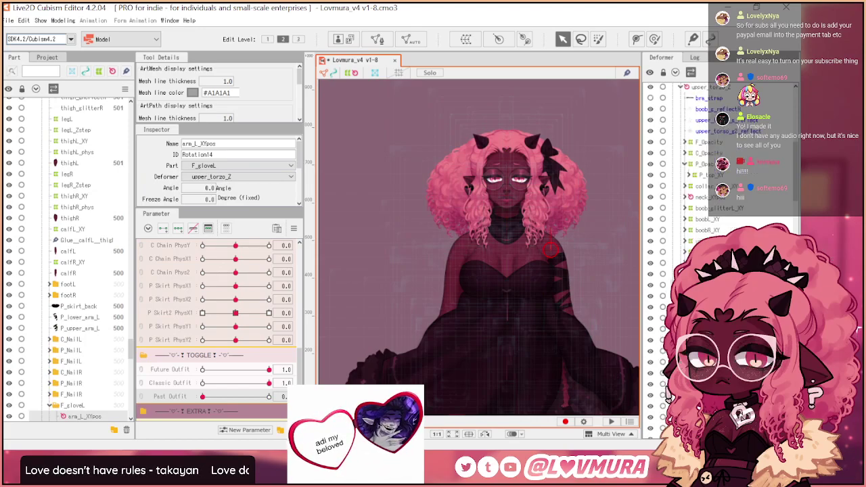
scroll(718, 203, down, 4)
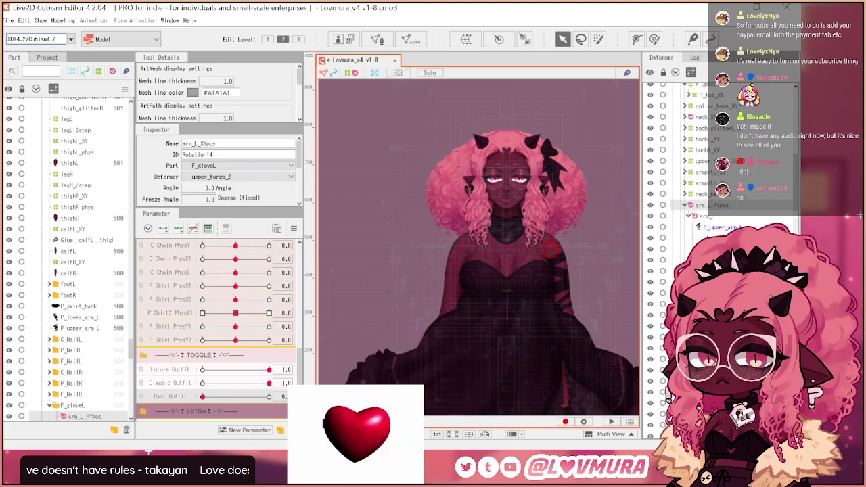
click(707, 305)
scroll(707, 284, down, 3)
click(707, 257)
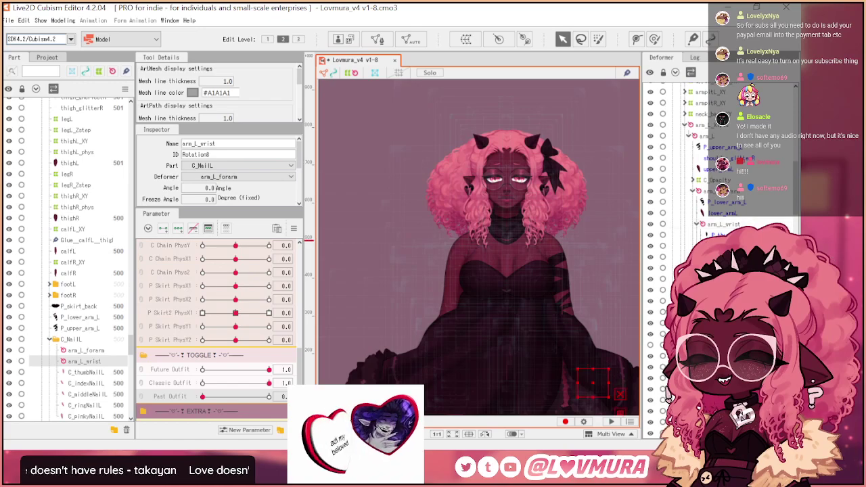
click(717, 289)
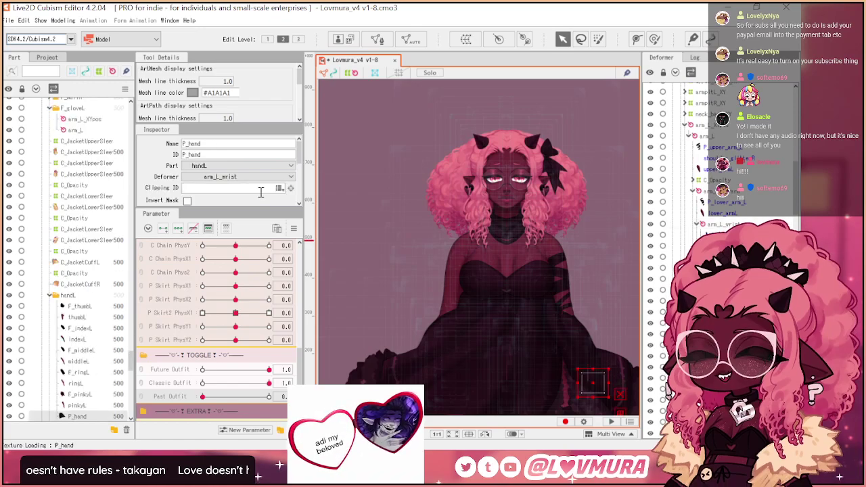
click(411, 39)
click(631, 155)
click(610, 167)
click(728, 134)
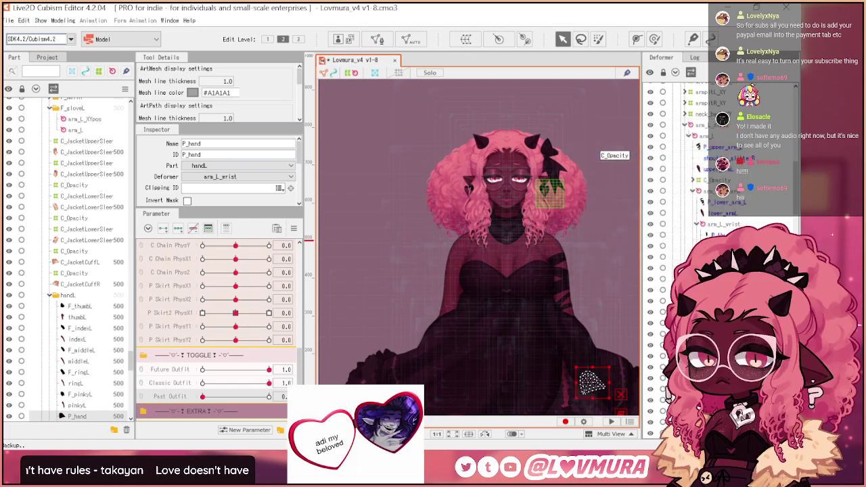
click(465, 39)
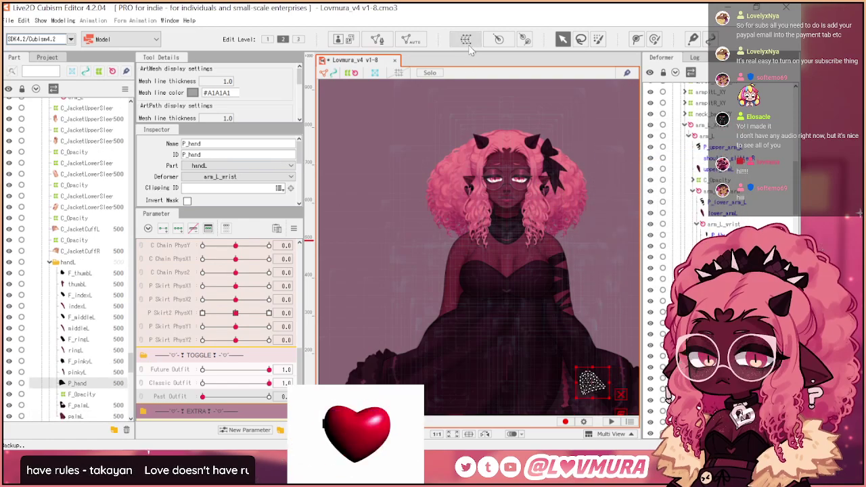
click(468, 326)
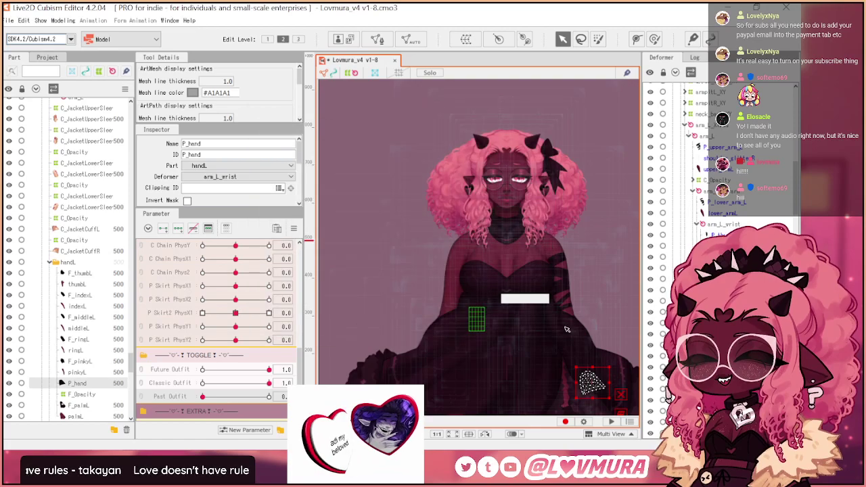
- Extend the P_hand selection with the past outfit's left nail art meshes, from P_thumbNailL to P_pinkyNailL
ctrl+click(717, 279)
ctrl+click(717, 268)
ctrl+click(717, 257)
key(shift+Up)
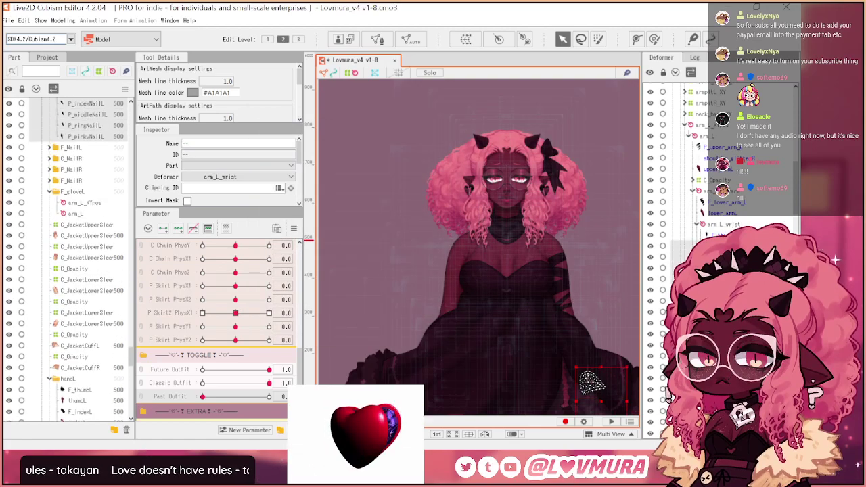
key(shift+Up)
- Create a parent warp deformer named P_Opacity for the selected hand and nails with 3 × 3 conversion divisions, and add two Past Outfit keys
click(474, 39)
triple_click(382, 165)
text(P_Opacity)
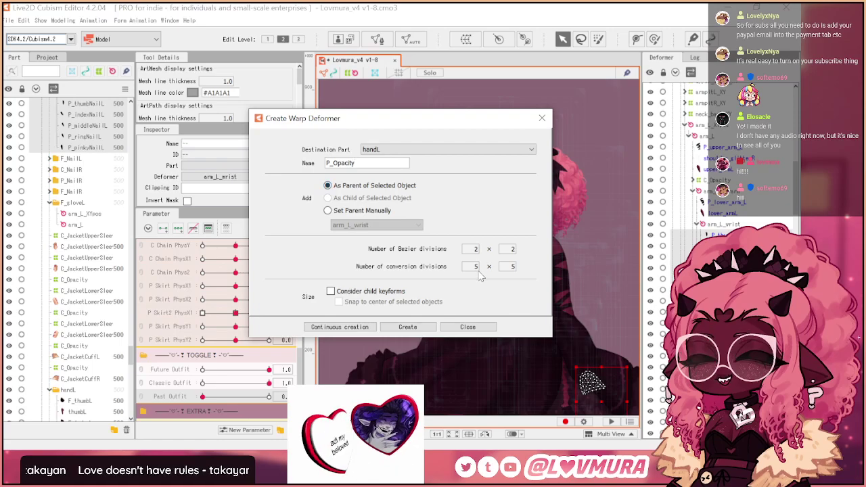
text(3)
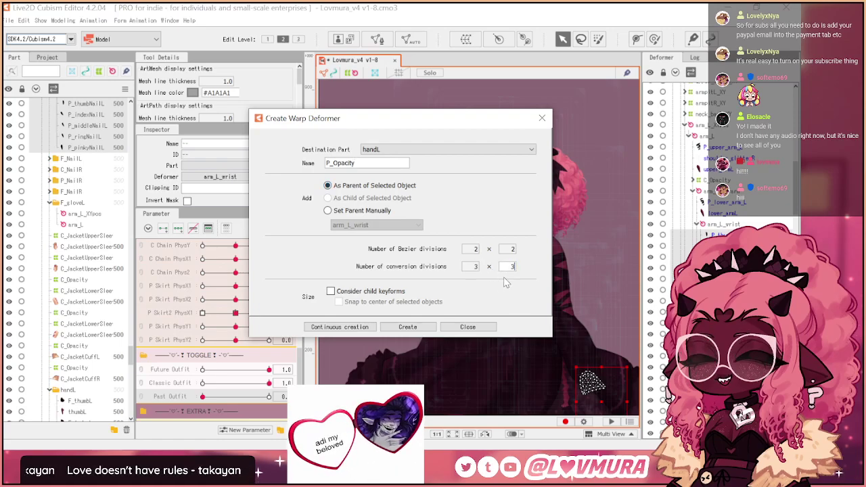
click(406, 327)
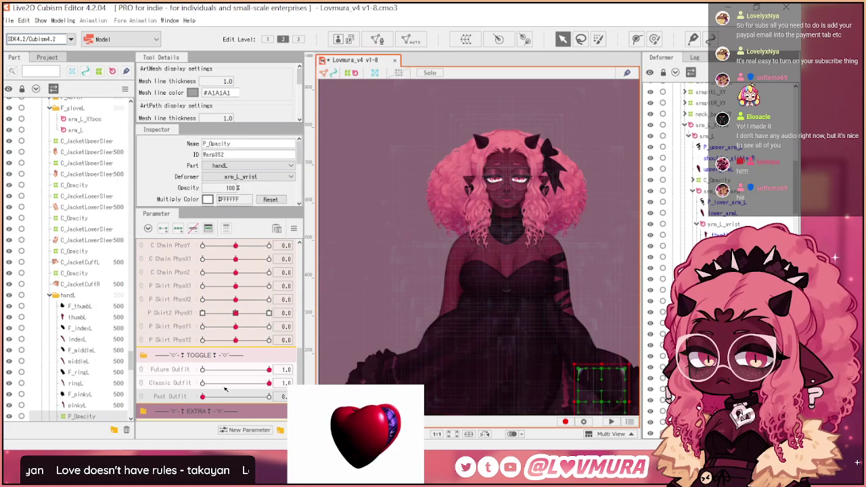
click(163, 229)
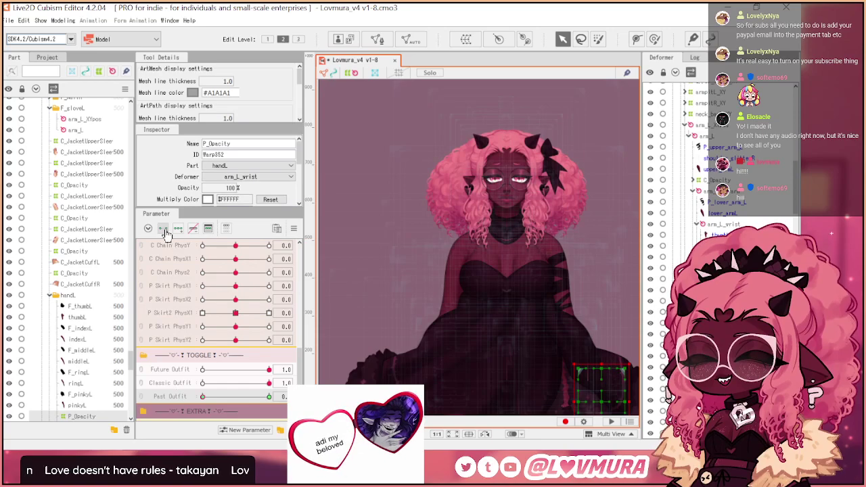
- Create a parent warp deformer named P_Opacity for the P_lower_arm_L art mesh and add two Past Outfit keys to it
scroll(684, 169, up, 1)
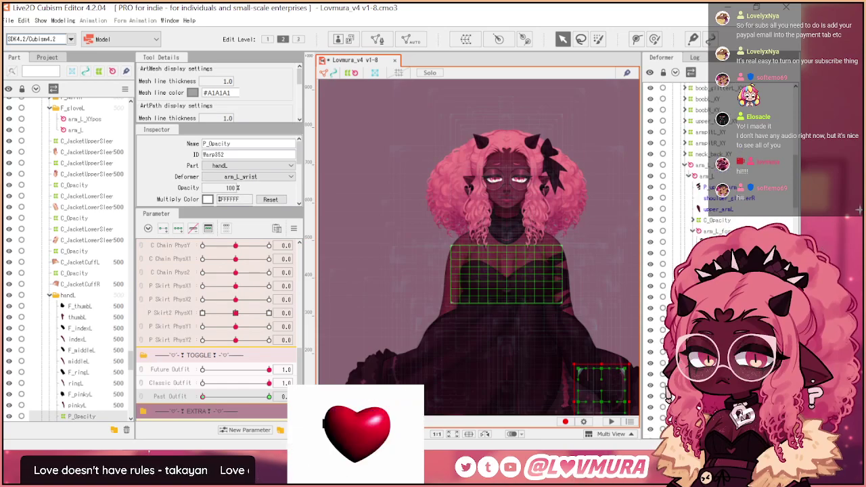
click(572, 342)
click(466, 39)
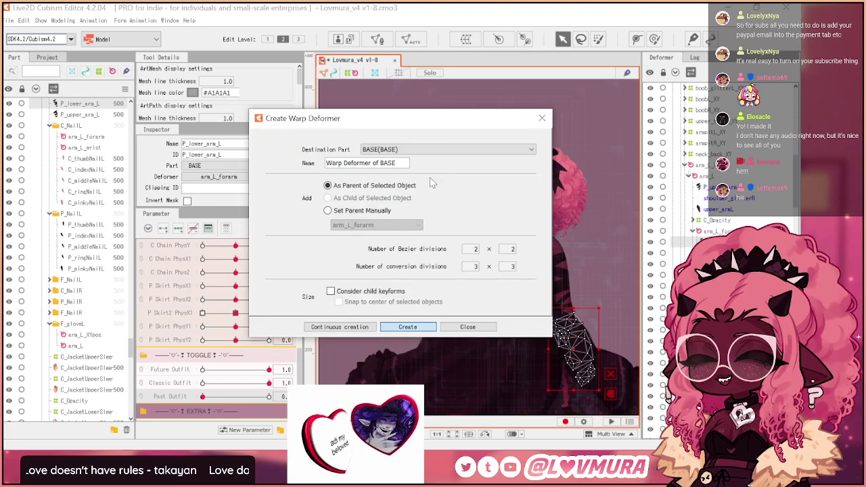
triple_click(398, 163)
text(P_Opacity)
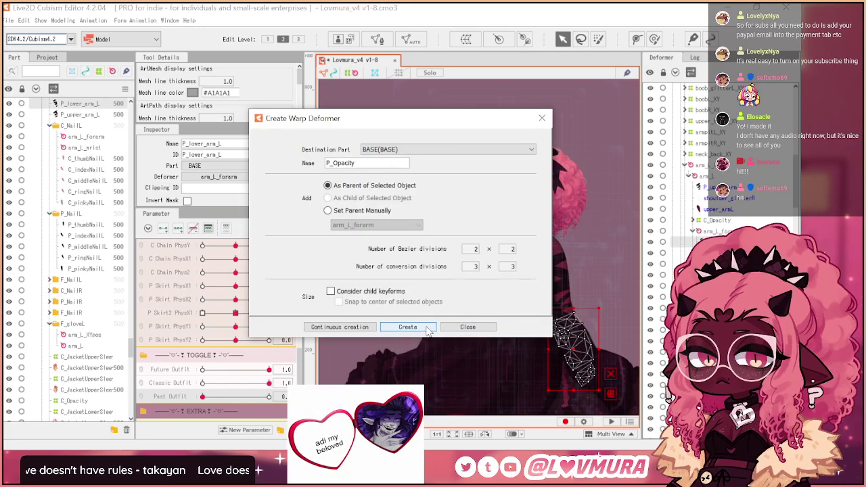
key(Return)
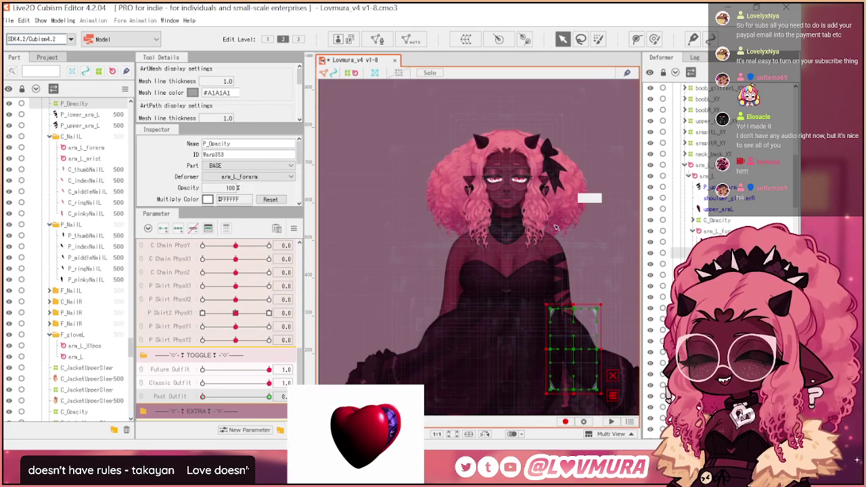
- Create a parent warp deformer named P_Opacity for the P_upper_arm_L art mesh and give it two Past Outfit keys
click(728, 197)
click(725, 187)
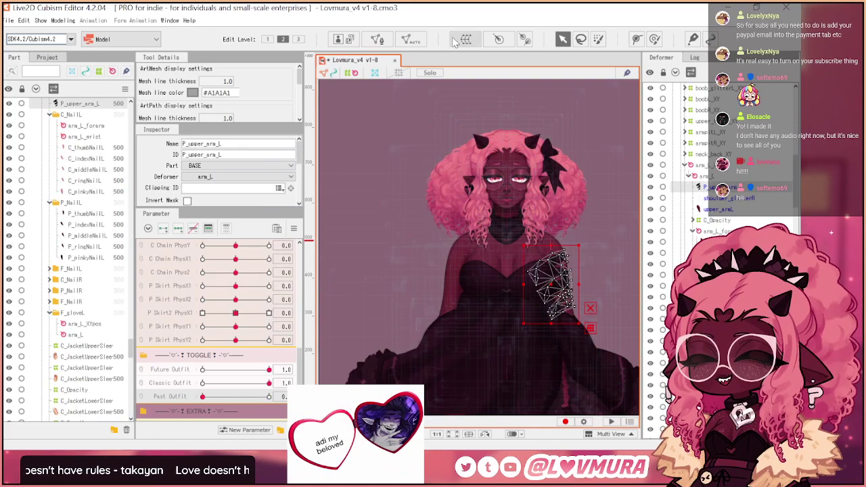
click(466, 39)
triple_click(398, 163)
text(P_Opacity)
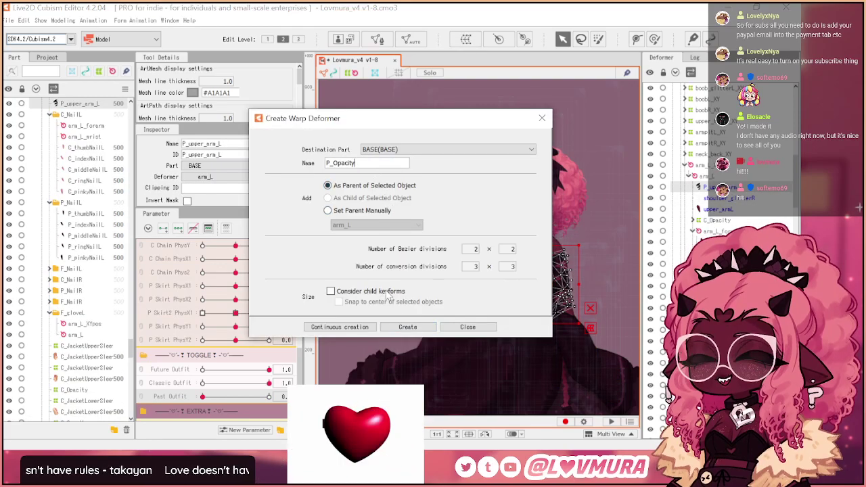
click(408, 327)
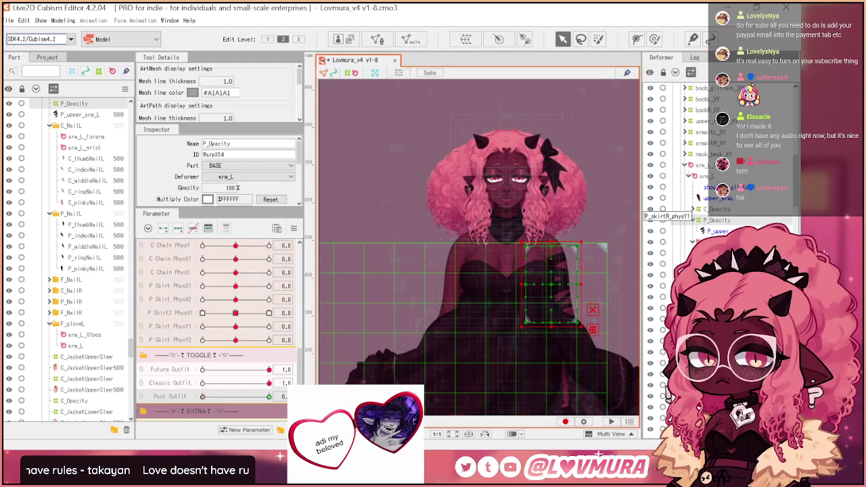
- Collapse the left arm branch and select the past outfit's right nail art meshes under arm_R_wrist, from P_thumbNailR to P_pinkyNailR
scroll(720, 257, up, 3)
click(685, 245)
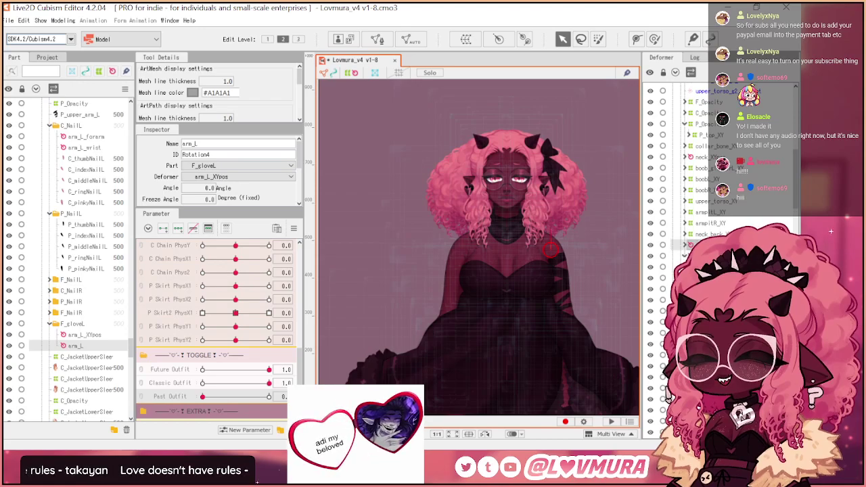
click(711, 266)
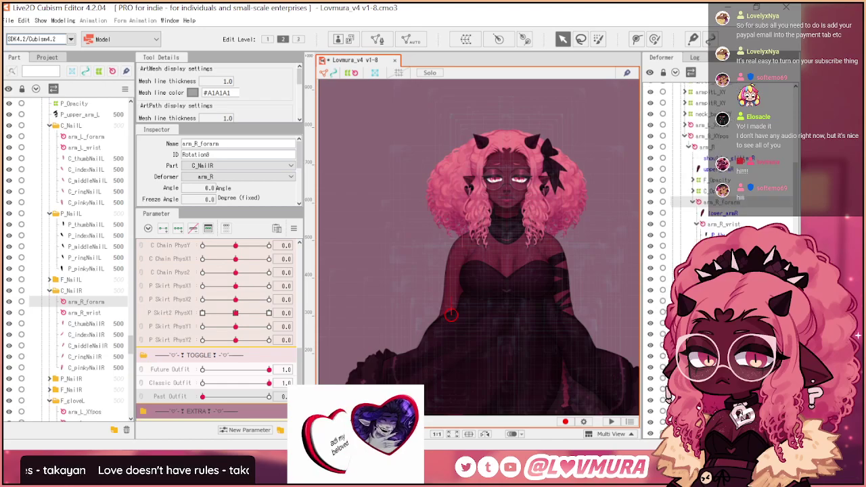
click(719, 235)
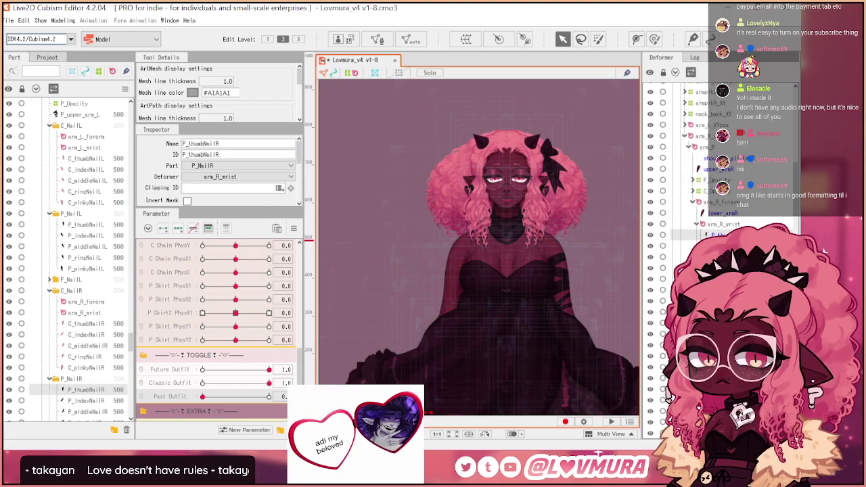
shift+click(719, 279)
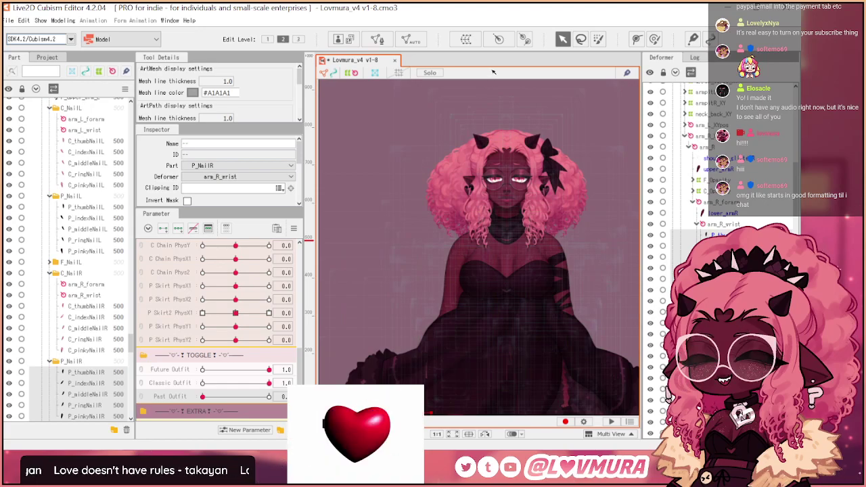
- Create a parent warp deformer named P_Opacity for the selected right nails and add two Past Outfit keys to it
click(465, 39)
key(ctrl+a)
text(P_Opacity)
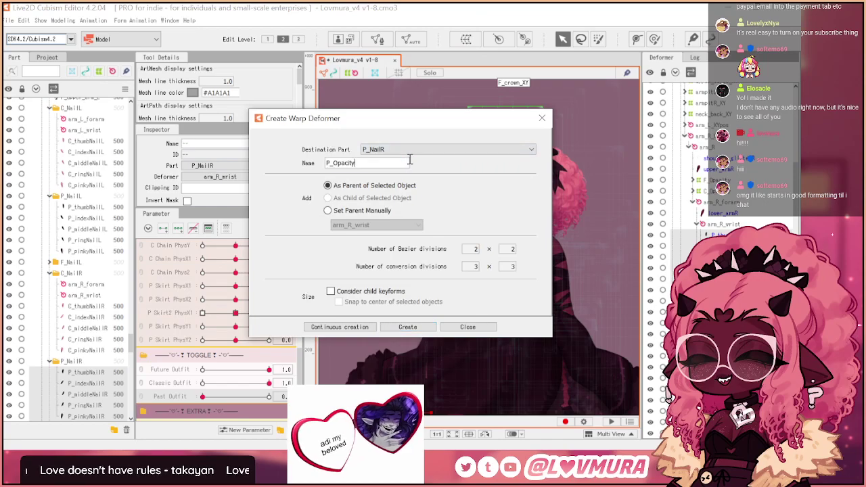
click(409, 327)
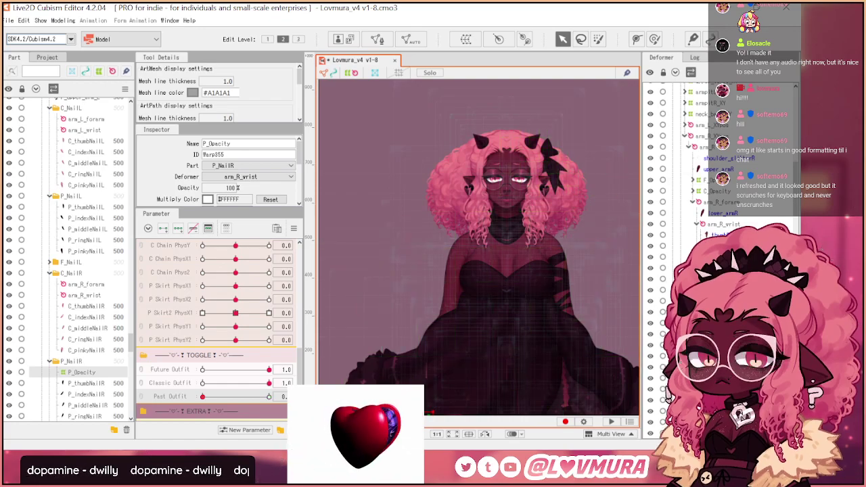
click(86, 383)
click(81, 372)
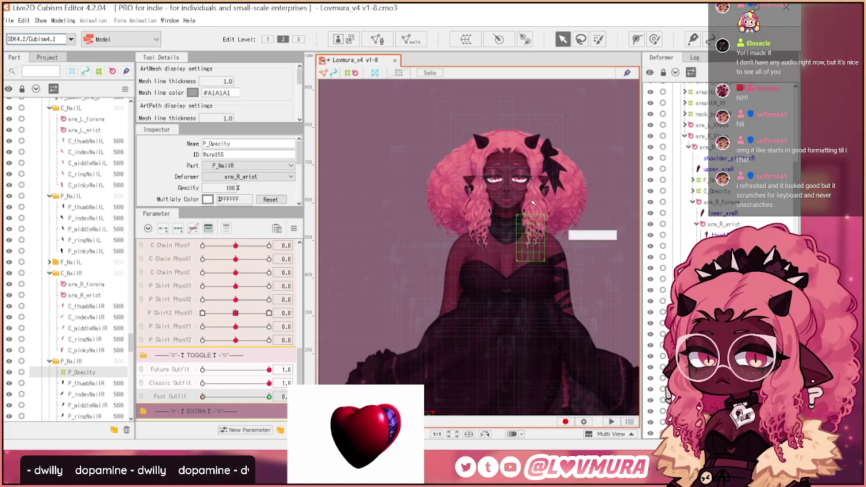
- Look through the deformer hierarchy for remaining past outfit pieces and select the P_thigh and P_lower_leg art meshes together
scroll(532, 202, down, 3)
scroll(533, 343, up, 1)
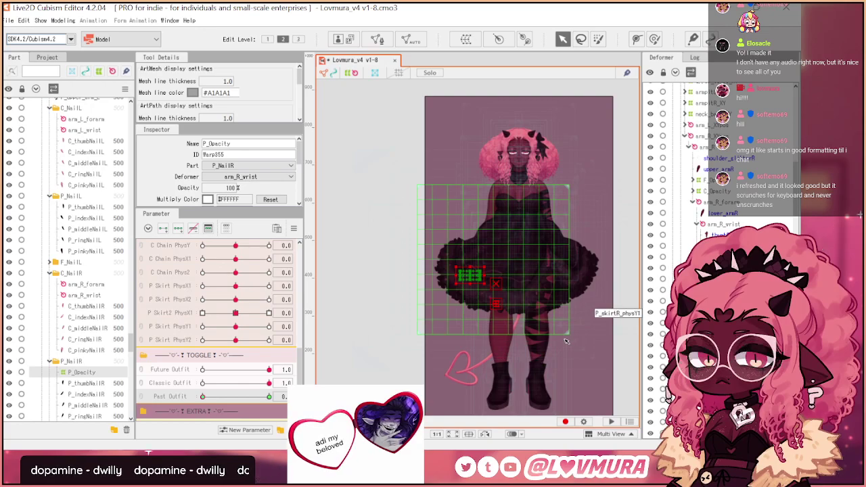
scroll(660, 295, down, 5)
scroll(684, 169, up, 10)
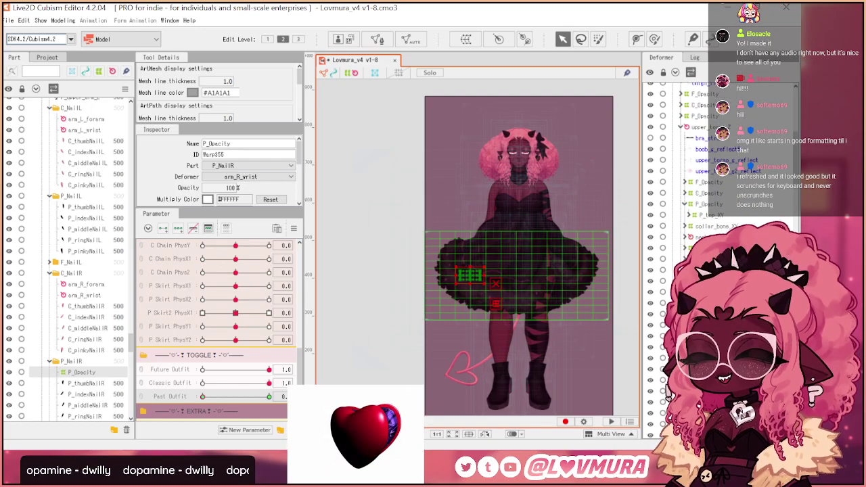
scroll(684, 169, up, 5)
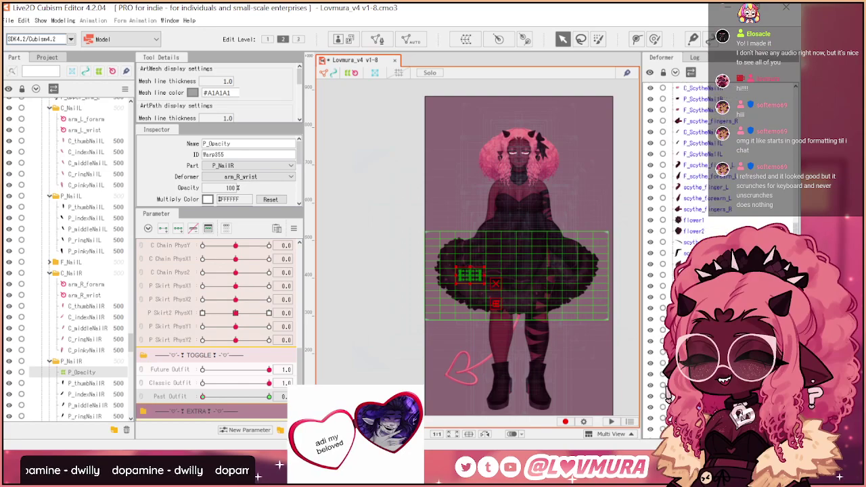
scroll(684, 169, down, 4)
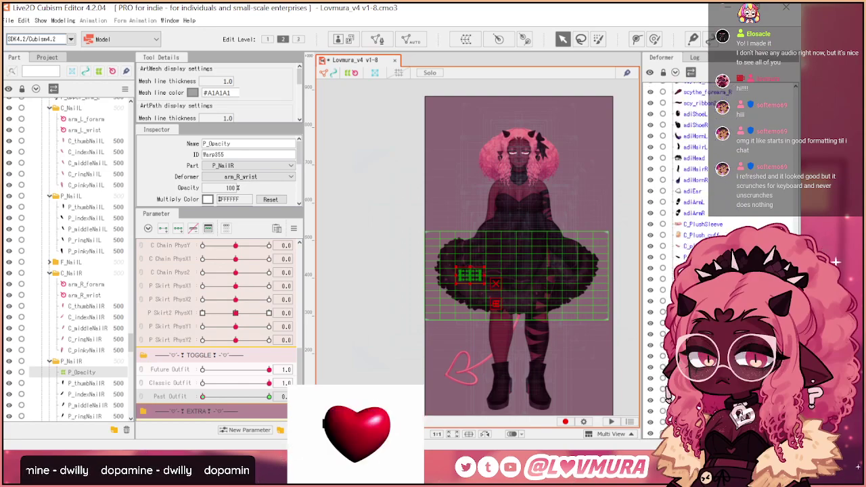
scroll(684, 169, down, 5)
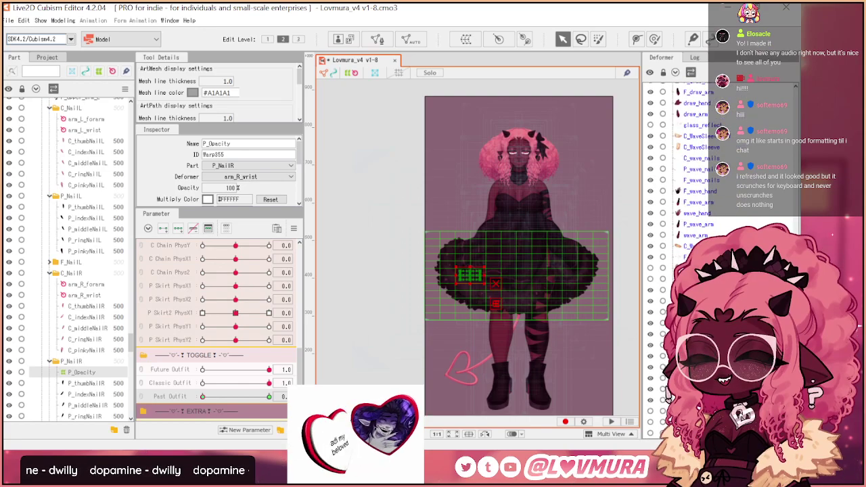
click(538, 286)
shift+click(538, 342)
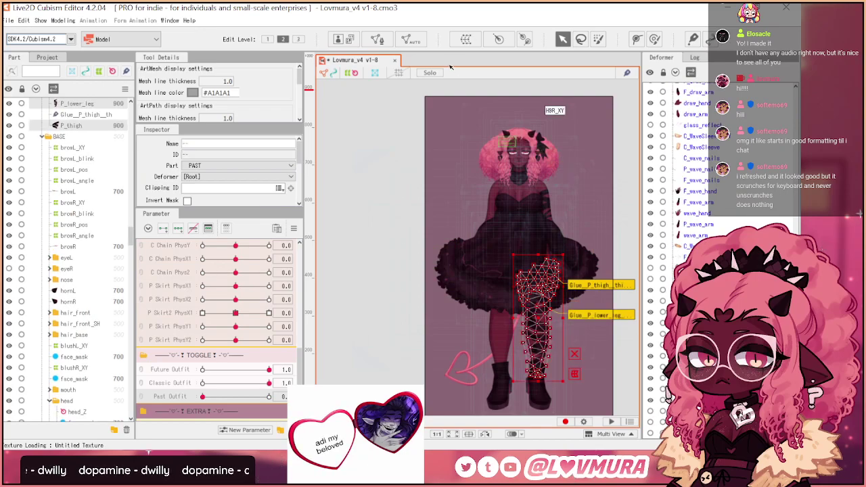
- Create a parent warp deformer named P_Opacity for the P_thigh and P_lower_leg art meshes and give it two Past Outfit keys
click(466, 39)
text(P_Opacity)
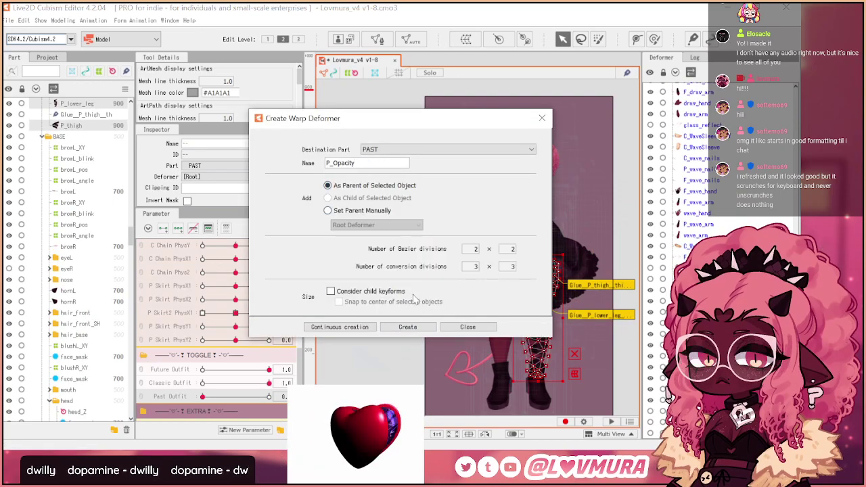
key(Return)
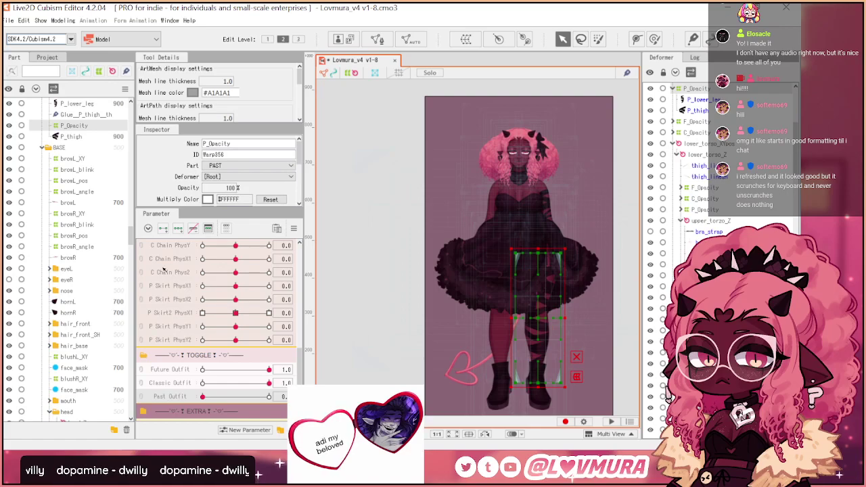
scroll(636, 264, up, 3)
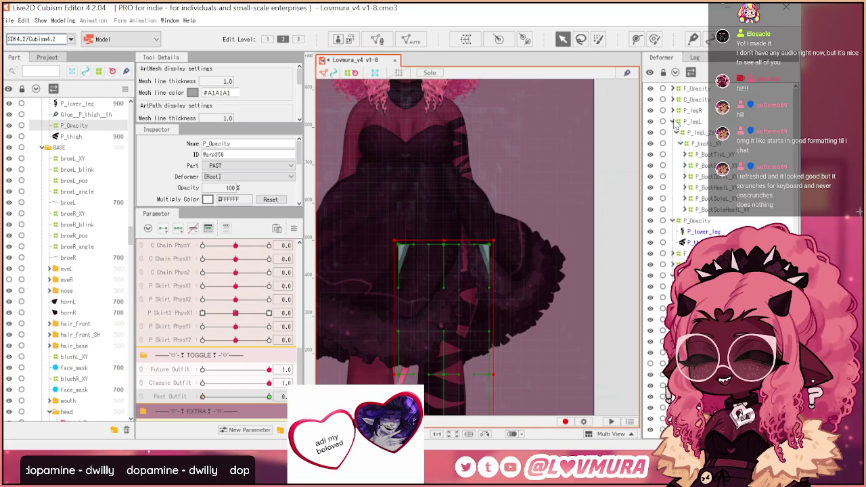
- Group the P_legR and P_legL deformers under a new parent warp deformer named P_Opacity and add two Past Outfit keys to it
click(674, 122)
click(691, 113)
ctrl+click(691, 124)
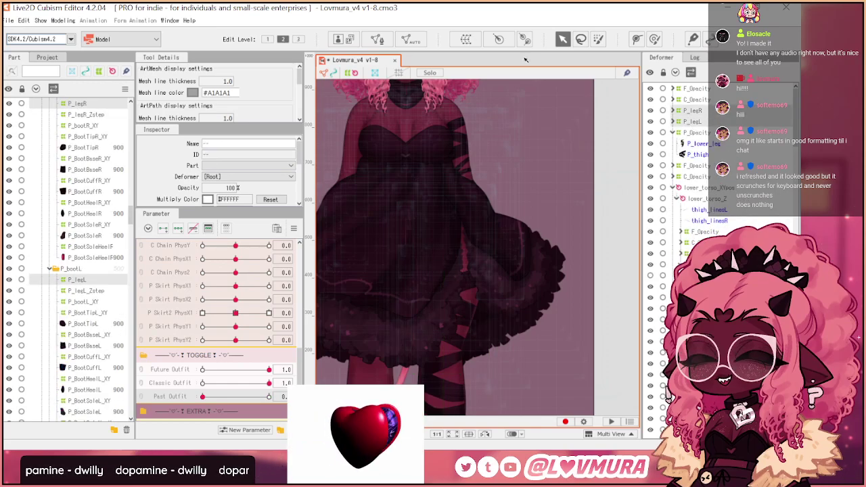
click(465, 38)
text(P_Opacity)
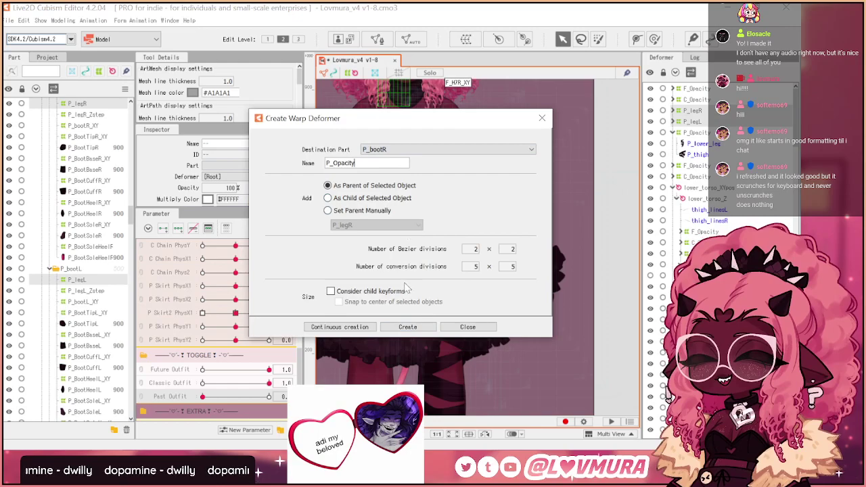
key(Return)
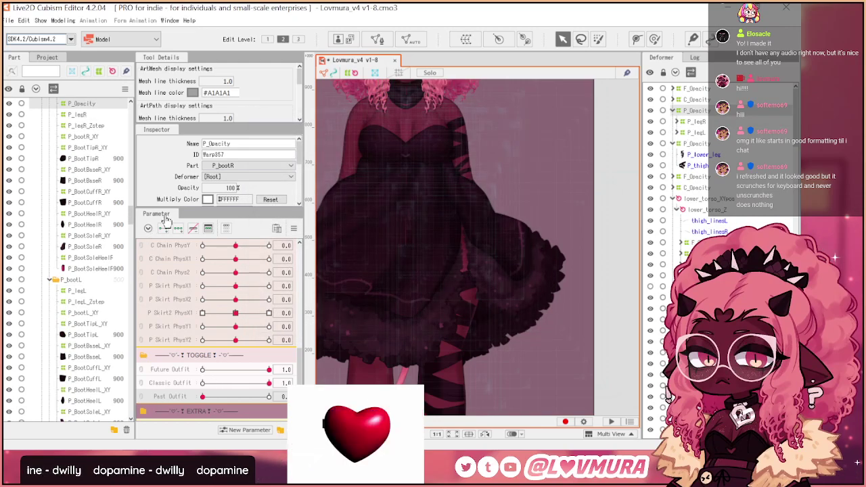
scroll(551, 298, down, 3)
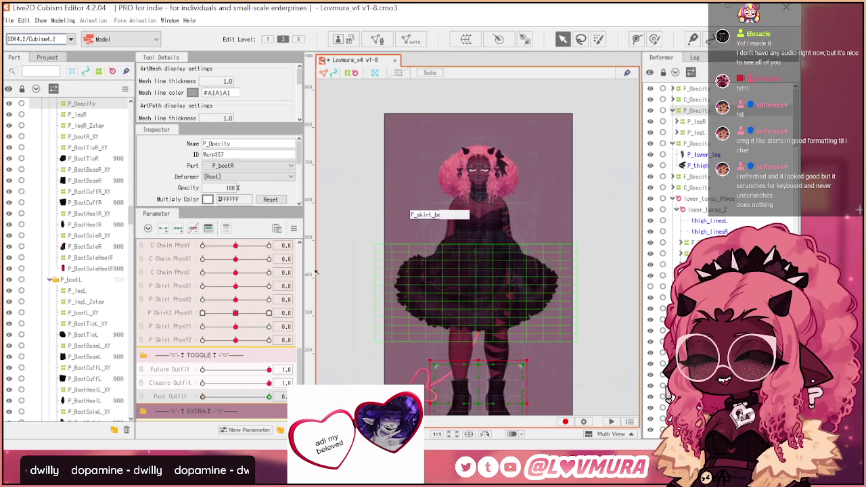
- Set the Past Outfit parameter's default value to 1.0 and reset all parameters to their default values
right_click(197, 396)
click(207, 391)
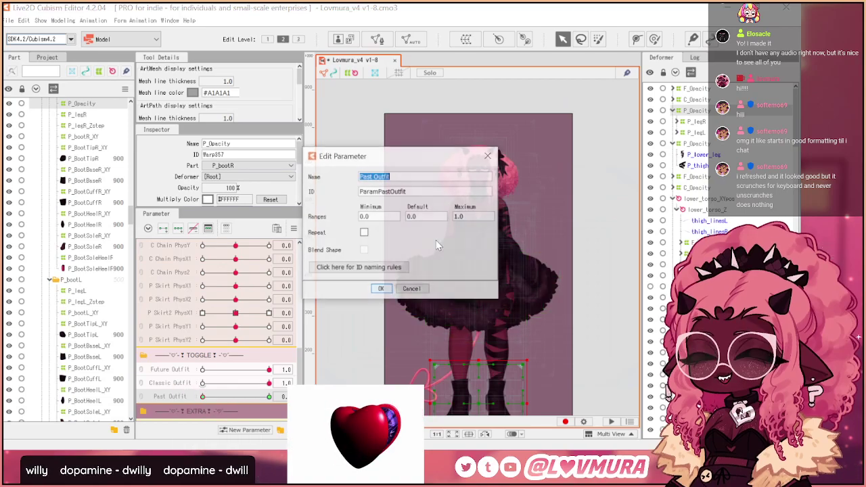
click(379, 289)
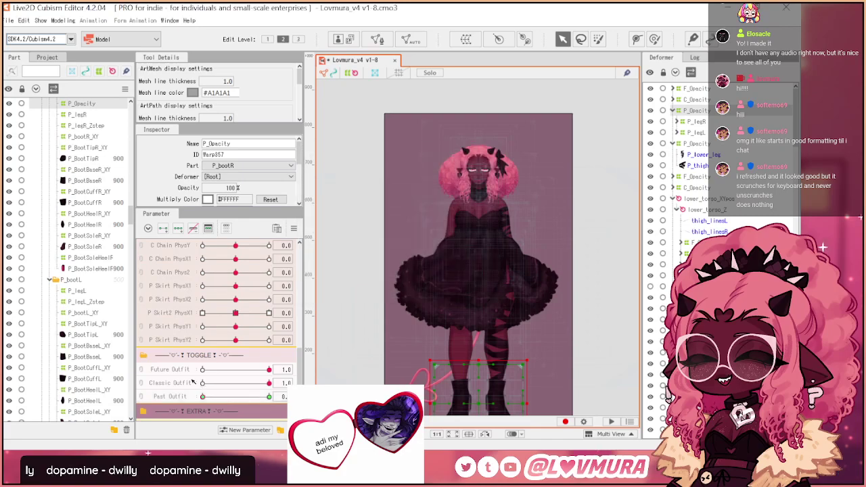
click(295, 229)
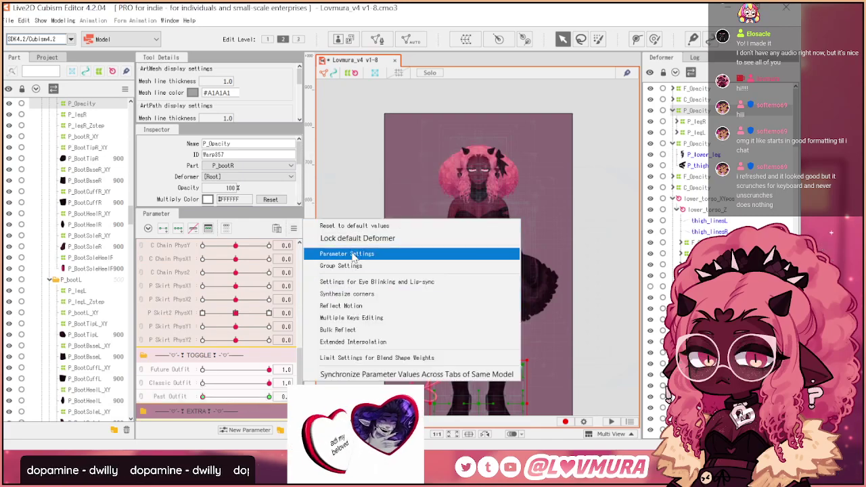
click(359, 226)
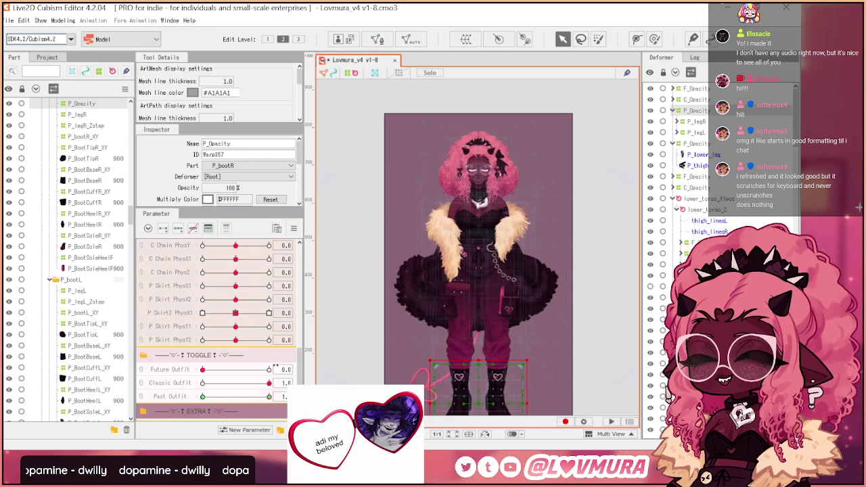
- With Future Outfit at 0.0 and Past Outfit at 1.0, set the opacity of all P_Opacity deformers to 0%
click(269, 370)
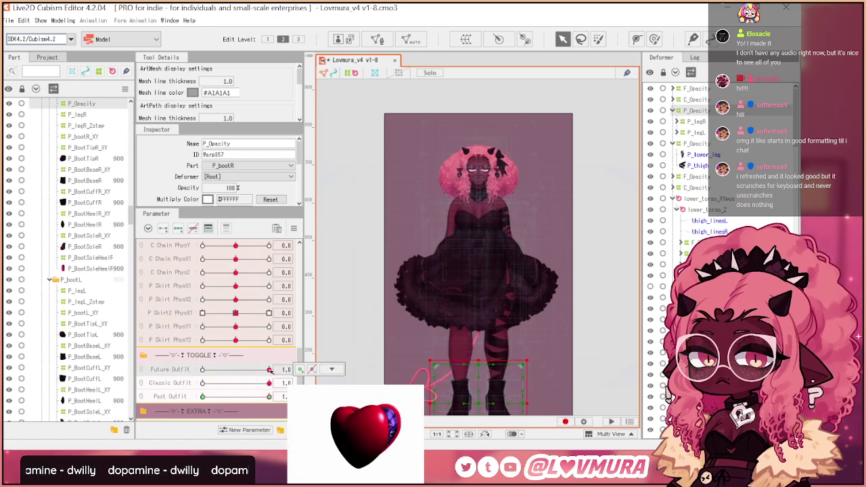
click(203, 371)
click(202, 396)
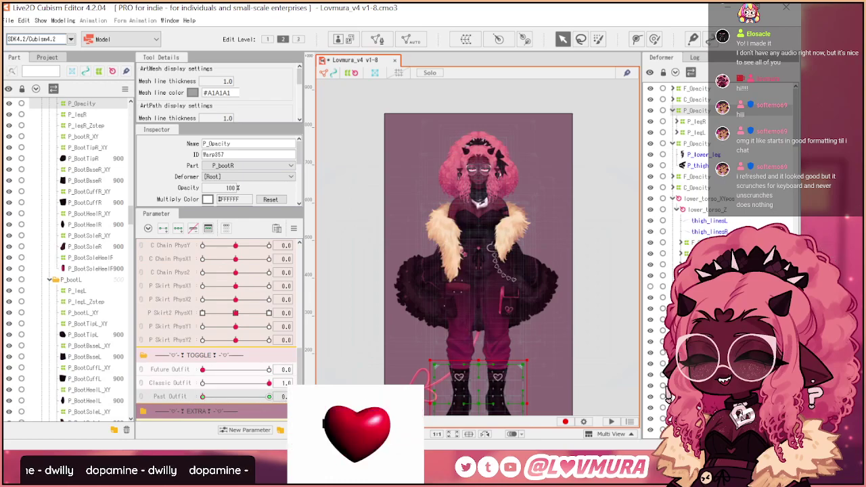
click(269, 396)
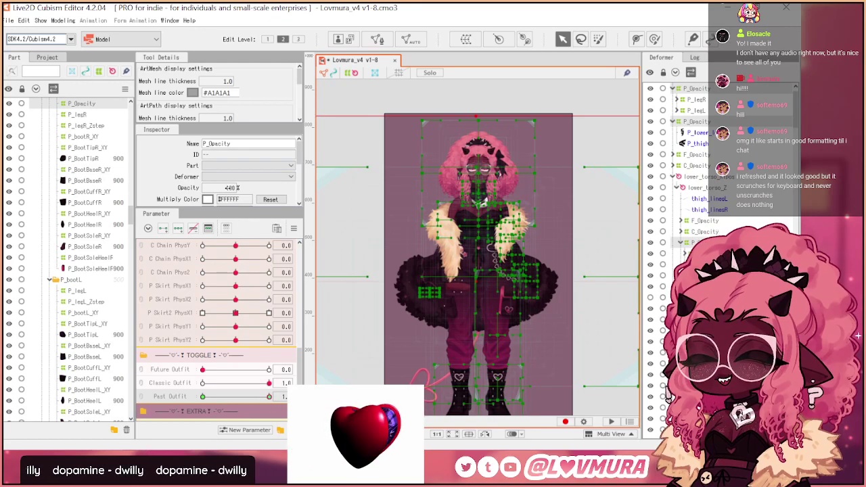
text(0)
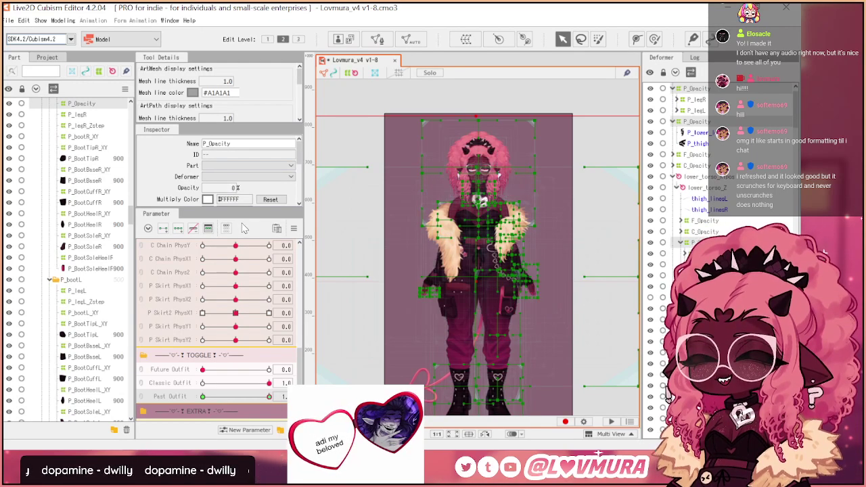
key(Return)
click(396, 96)
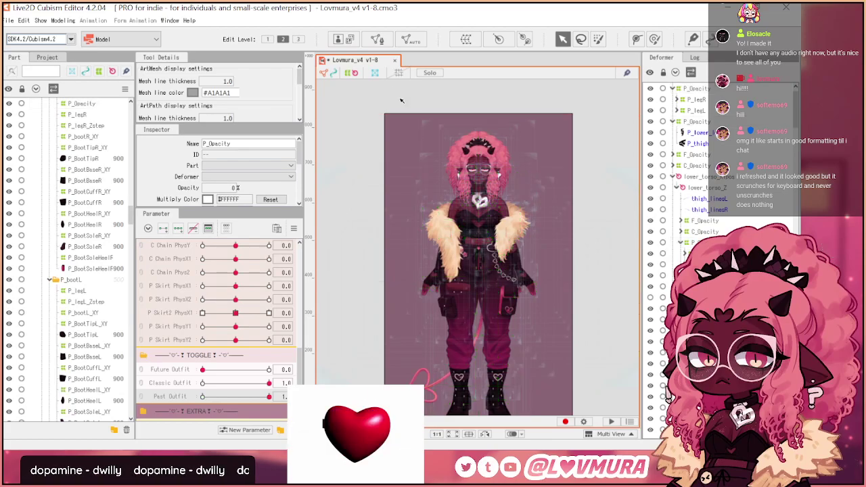
- Display the past outfit with Future Outfit at 1.0 and Past Outfit at 0.0, and hide the deformer overlays to inspect the model
scroll(462, 274, up, 3)
scroll(446, 277, up, 3)
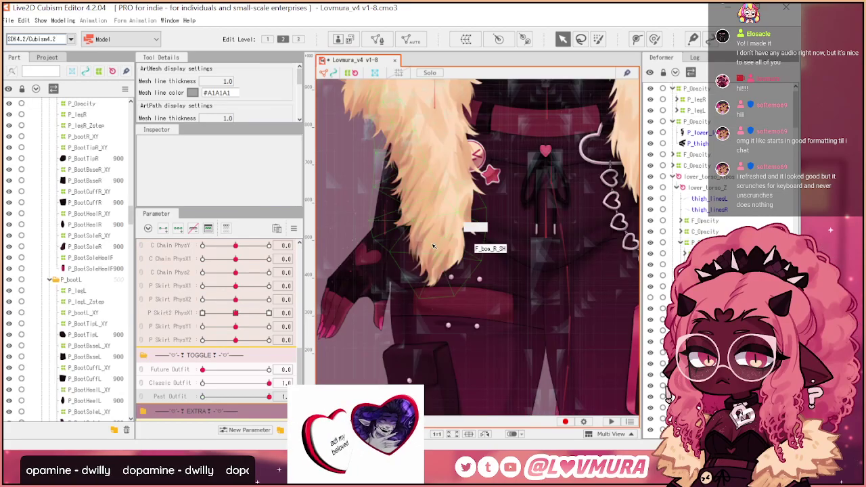
scroll(433, 220, down, 5)
scroll(433, 220, down, 2)
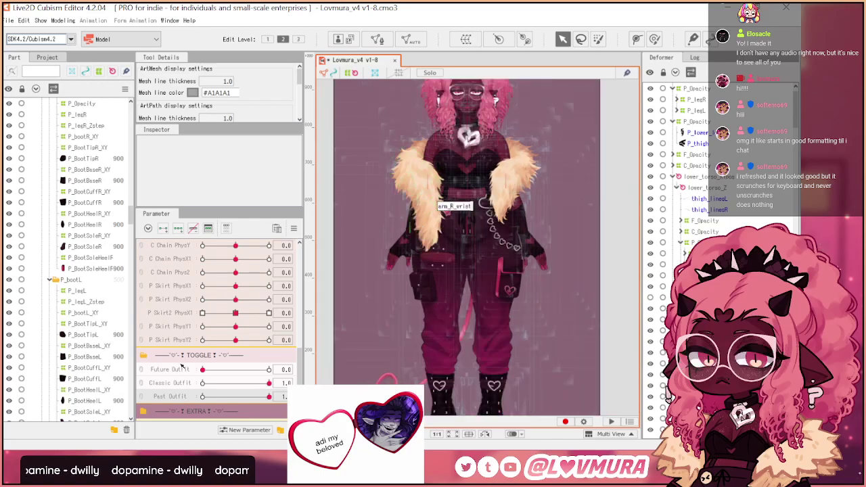
drag(203, 370, 268, 370)
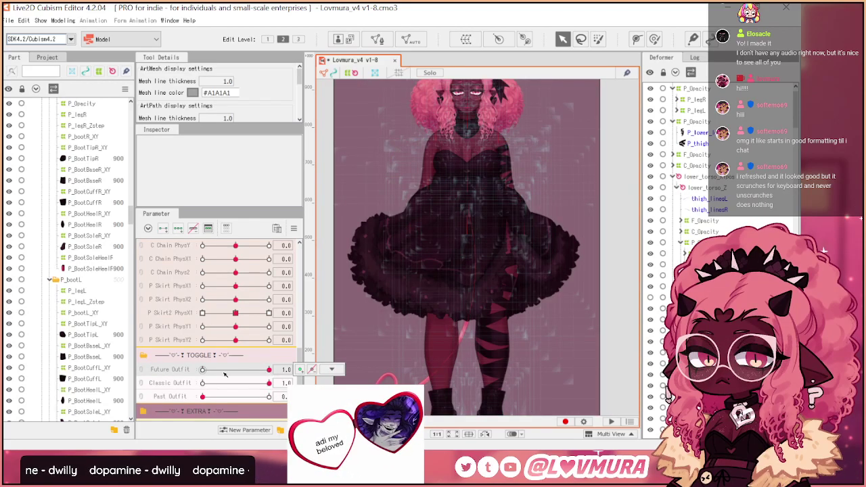
key(ctrl+t)
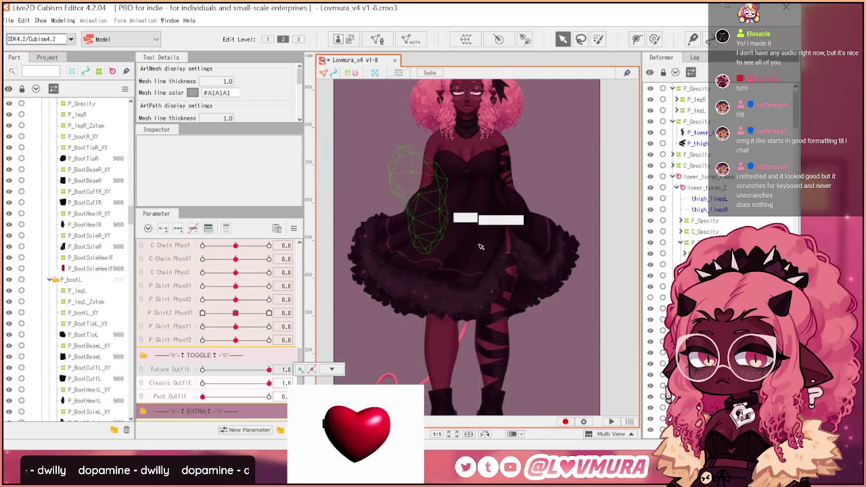
drag(483, 213, 494, 245)
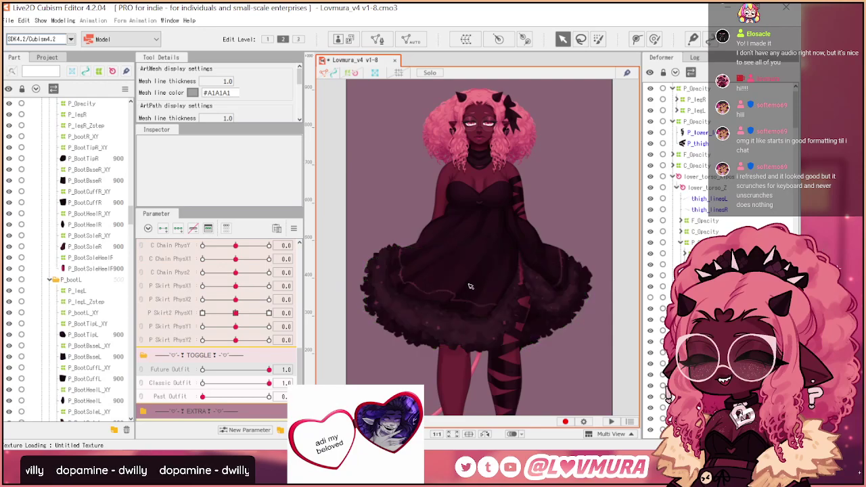
- Check the outfit toggles by showing the bare base body, the classic outfit and finally only the future outfit
click(203, 370)
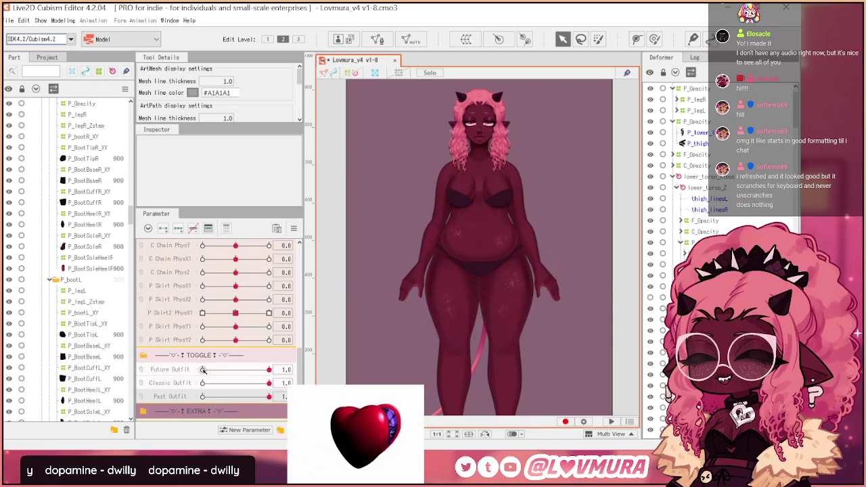
drag(203, 370, 268, 370)
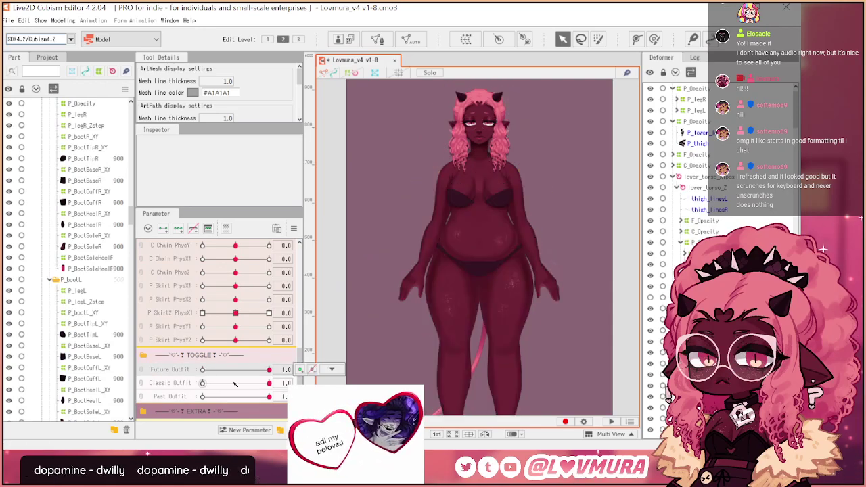
click(202, 383)
scroll(464, 256, down, 3)
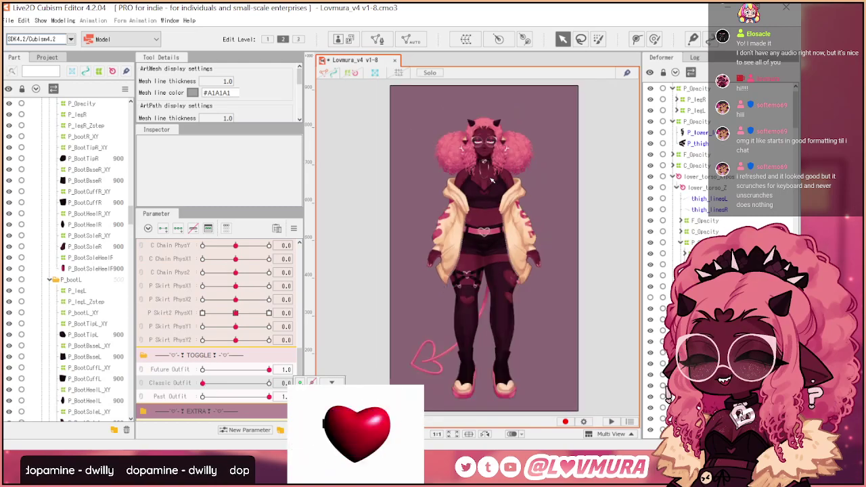
scroll(429, 289, up, 3)
scroll(429, 289, down, 4)
scroll(429, 289, up, 2)
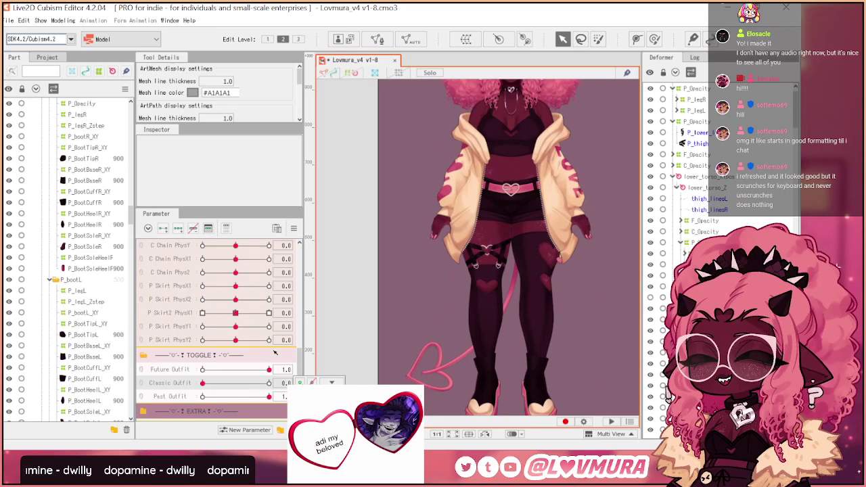
click(201, 370)
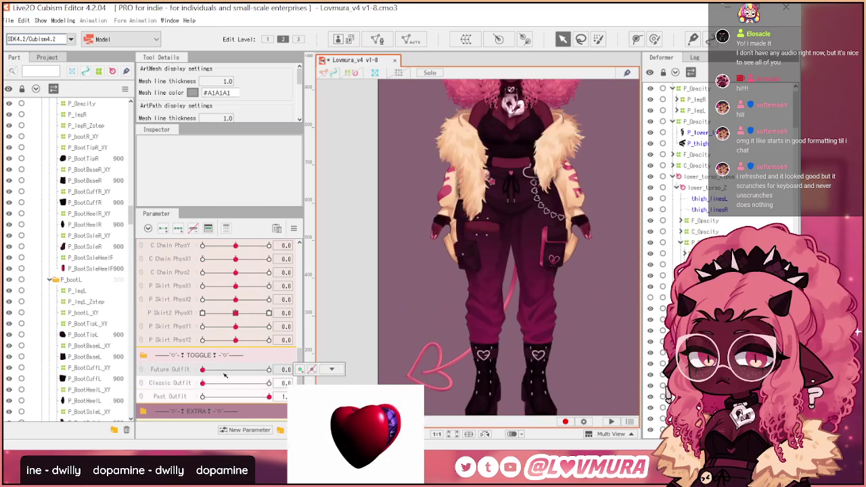
click(267, 383)
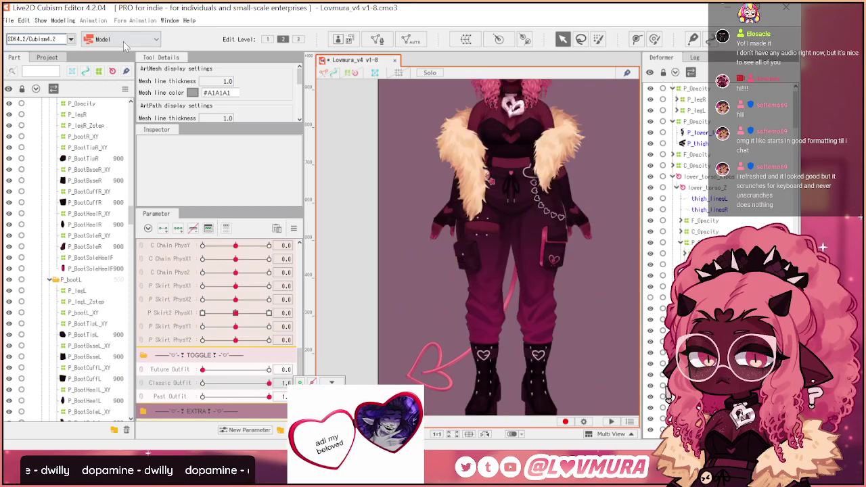
- Open the physics settings and examine the future outfit's body, face, hair and necklace in the moving model preview
click(63, 20)
click(102, 296)
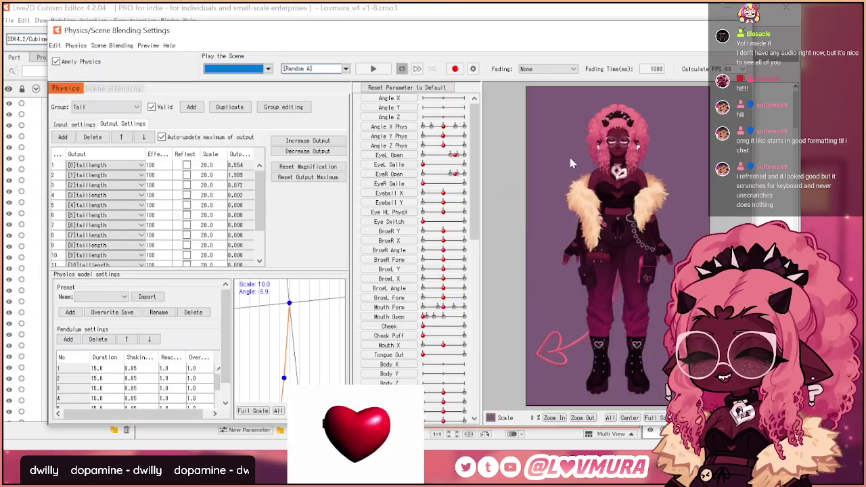
scroll(603, 224, up, 2)
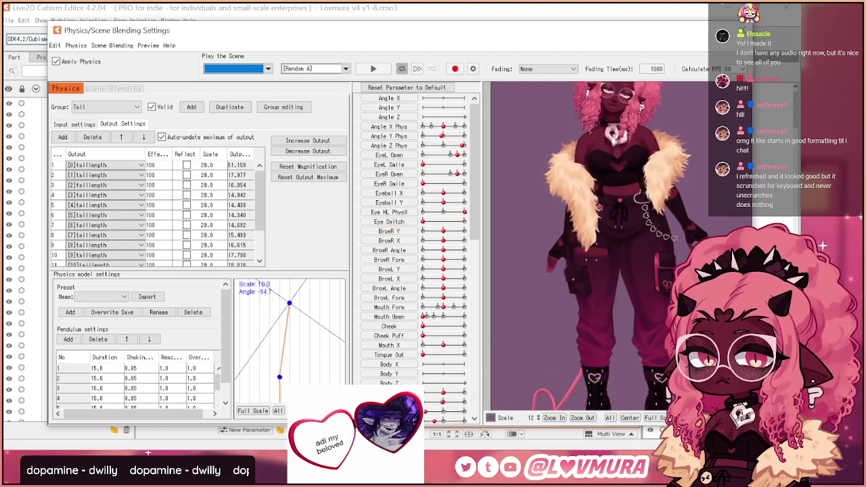
scroll(641, 207, down, 2)
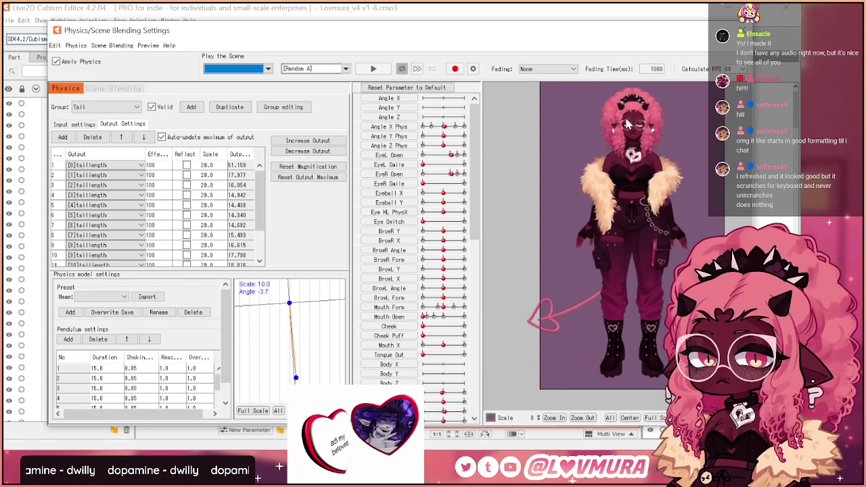
scroll(620, 153, up, 2)
scroll(619, 153, up, 5)
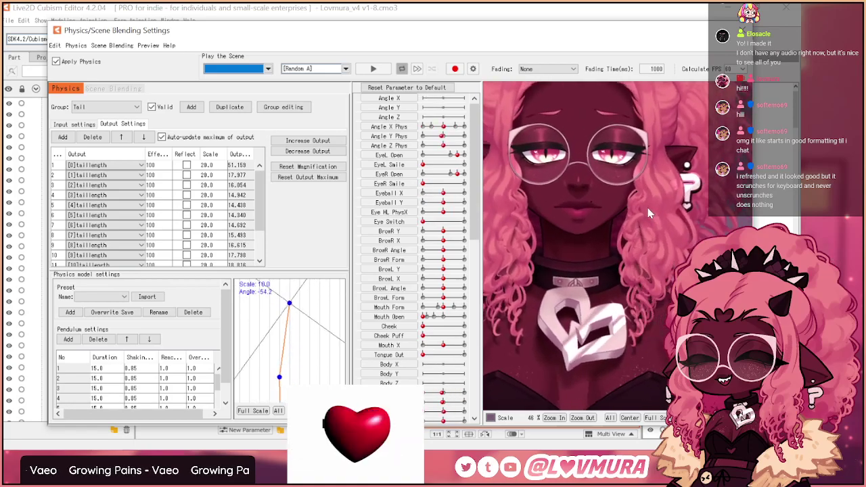
scroll(646, 213, up, 2)
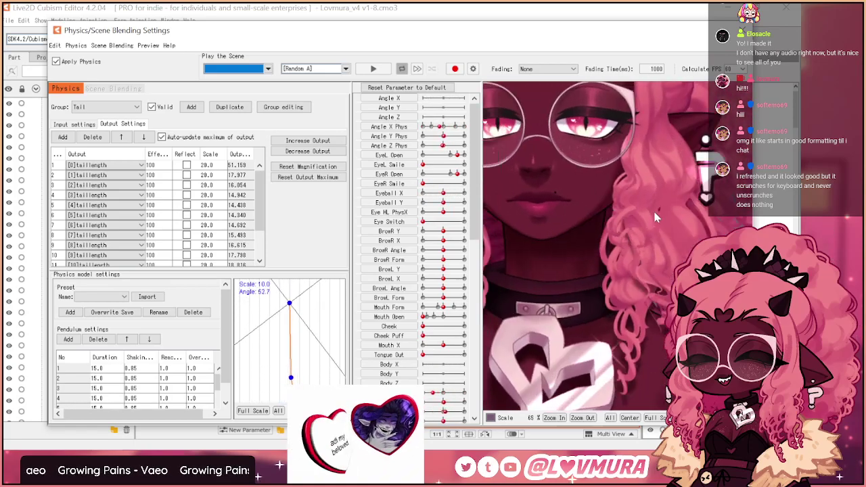
scroll(589, 254, down, 2)
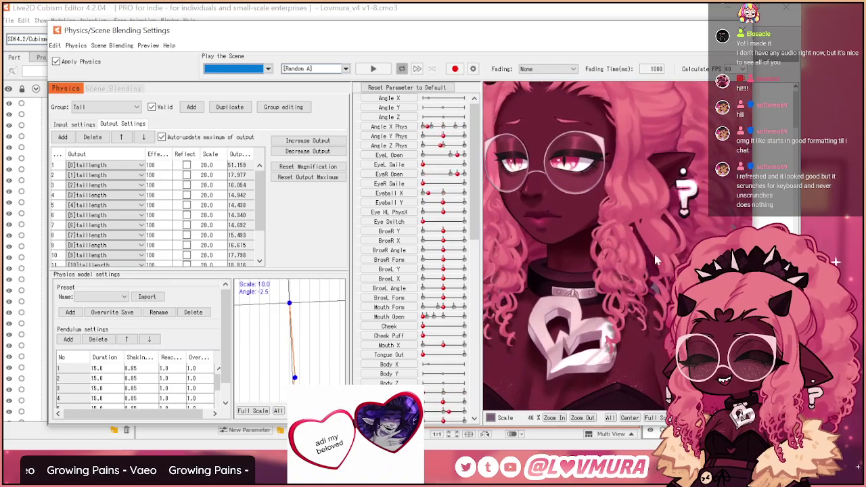
scroll(643, 275, up, 8)
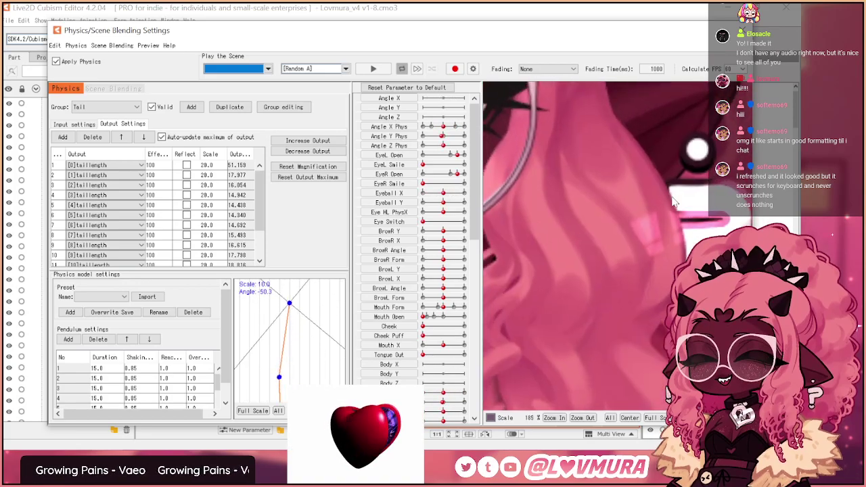
scroll(660, 202, down, 10)
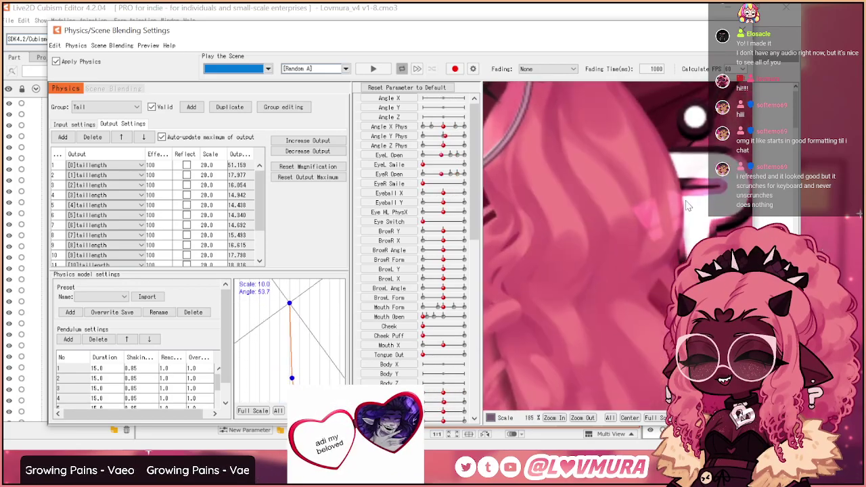
- Examine the exclamation-mark earring and its highlight beside the hair in the moving physics preview, and close the physics settings
scroll(689, 209, up, 7)
scroll(538, 202, down, 5)
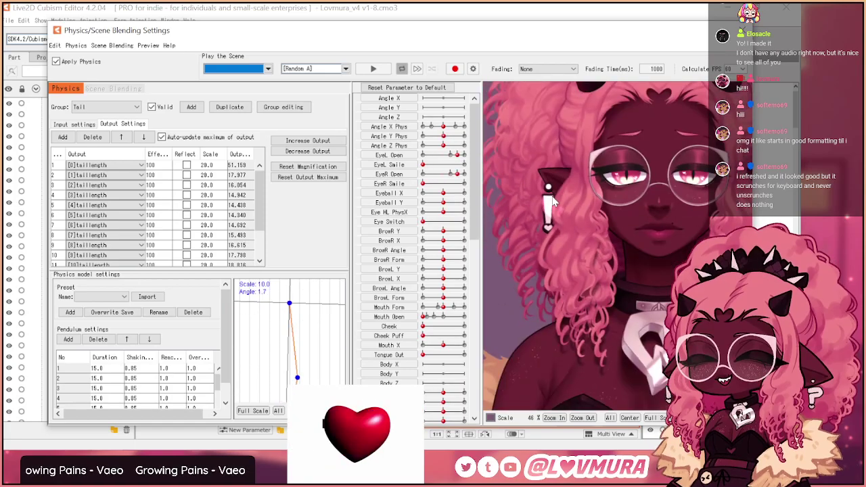
scroll(553, 231, up, 2)
scroll(589, 211, up, 2)
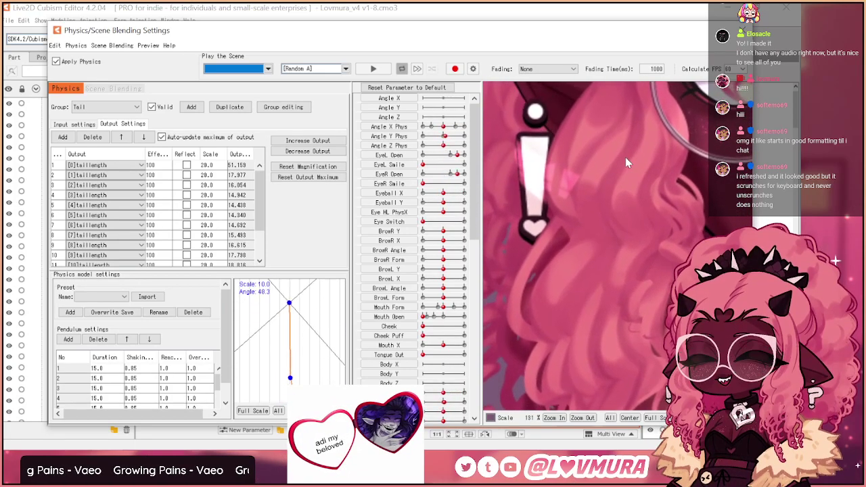
click(785, 30)
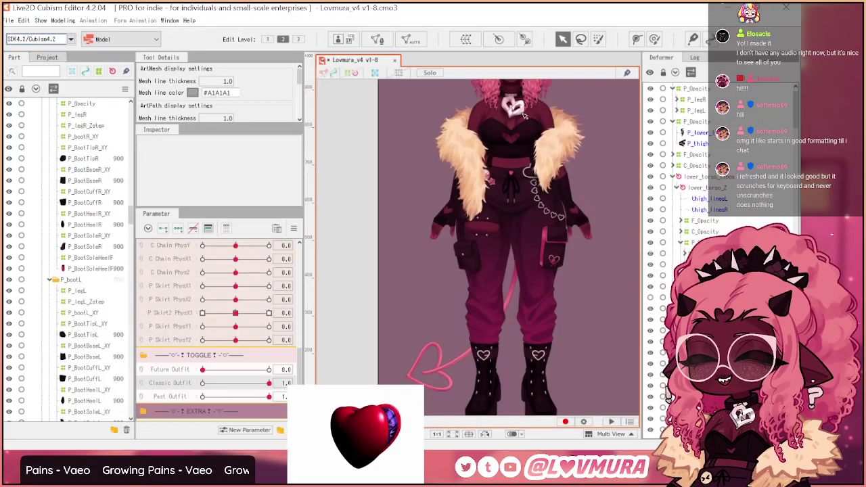
- Move the earring highlights P_earring_HLL and P_earring_HLR out of their past earring folders into the BASE part, directly above F_earringL_top
scroll(509, 141, up, 6)
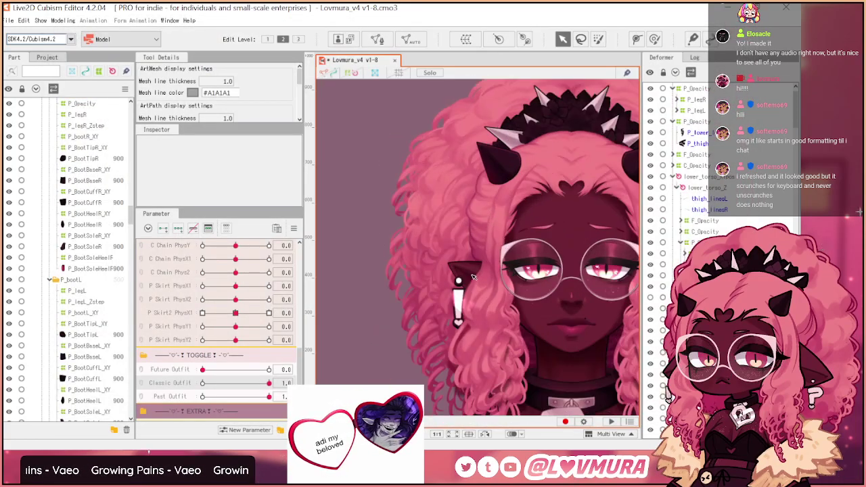
scroll(466, 315, up, 2)
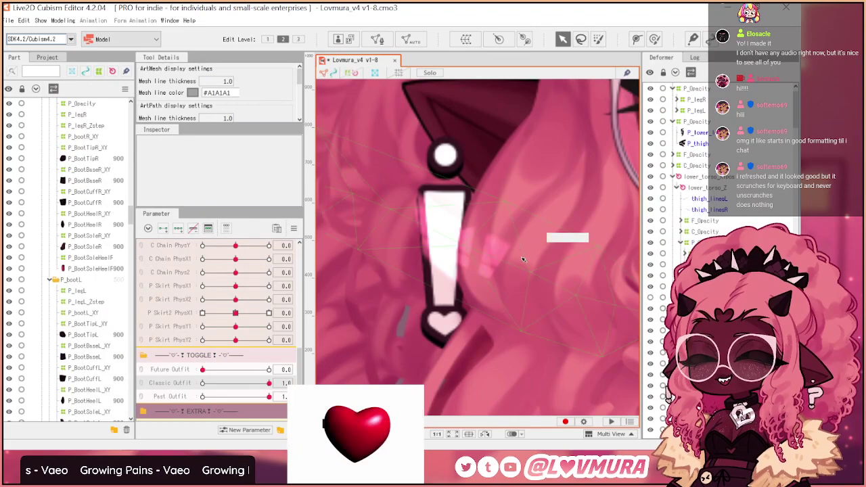
click(494, 244)
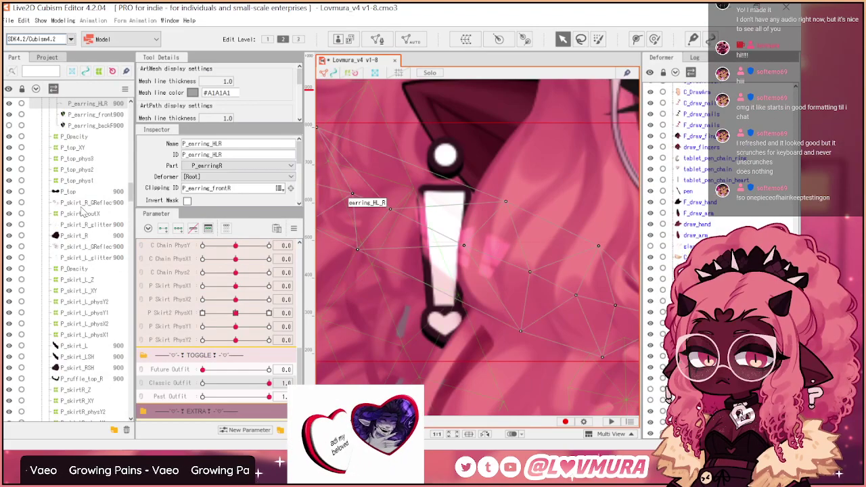
scroll(81, 212, up, 2)
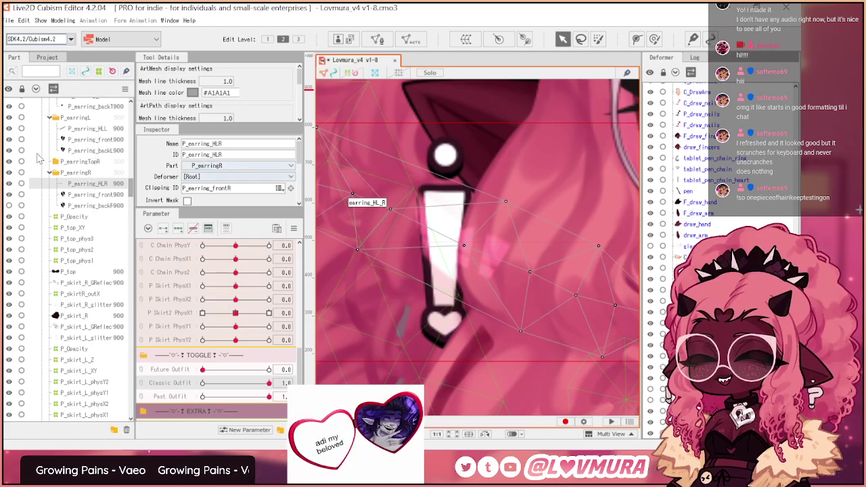
click(88, 130)
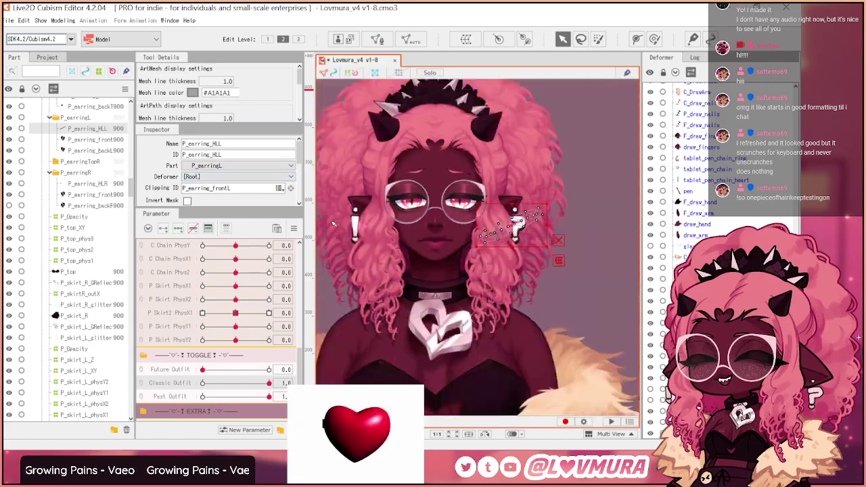
ctrl+click(92, 185)
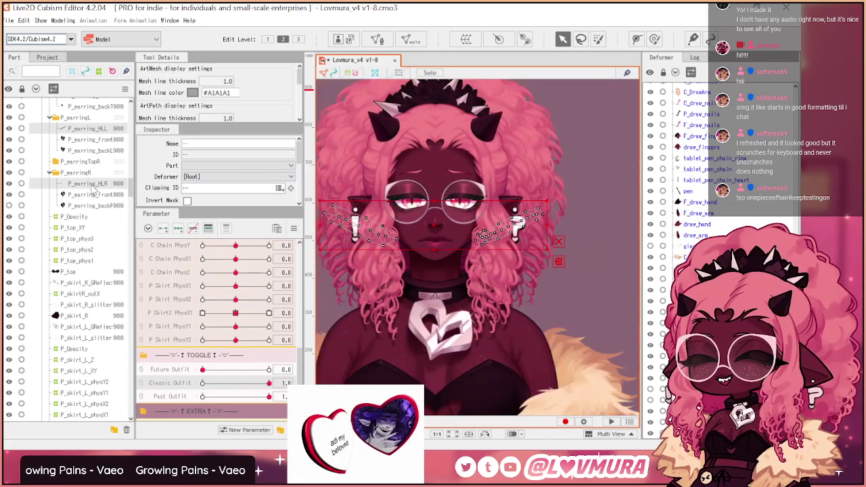
scroll(92, 186, down, 6)
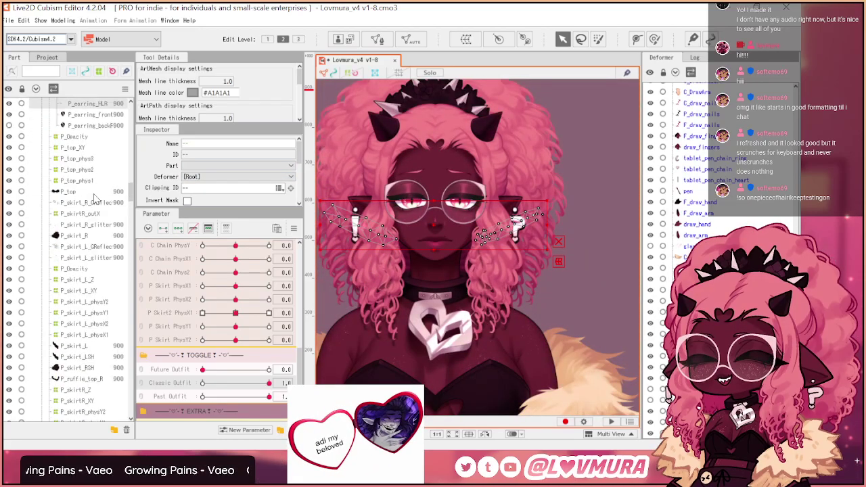
scroll(83, 168, up, 5)
click(90, 144)
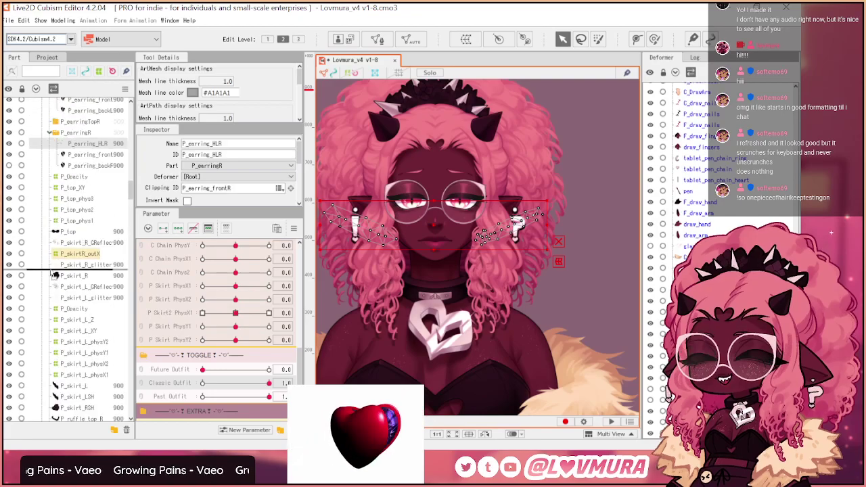
scroll(88, 203, down, 10)
scroll(87, 239, up, 10)
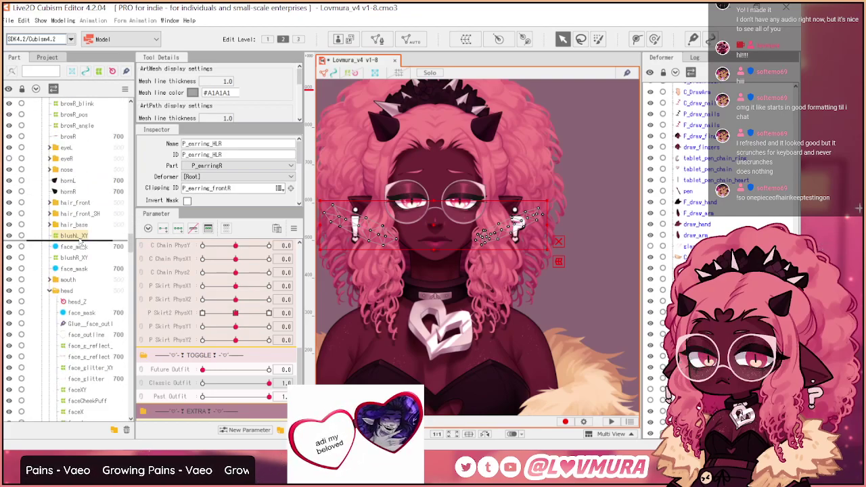
scroll(101, 325, down, 8)
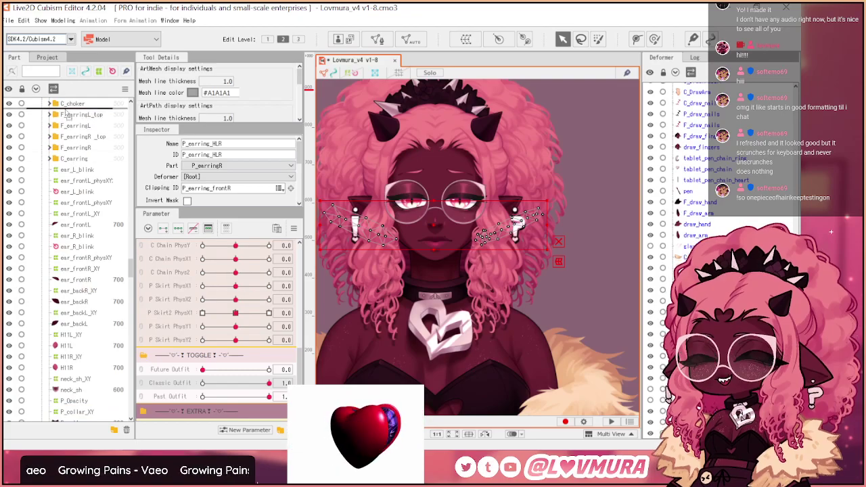
drag(65, 110, 66, 110)
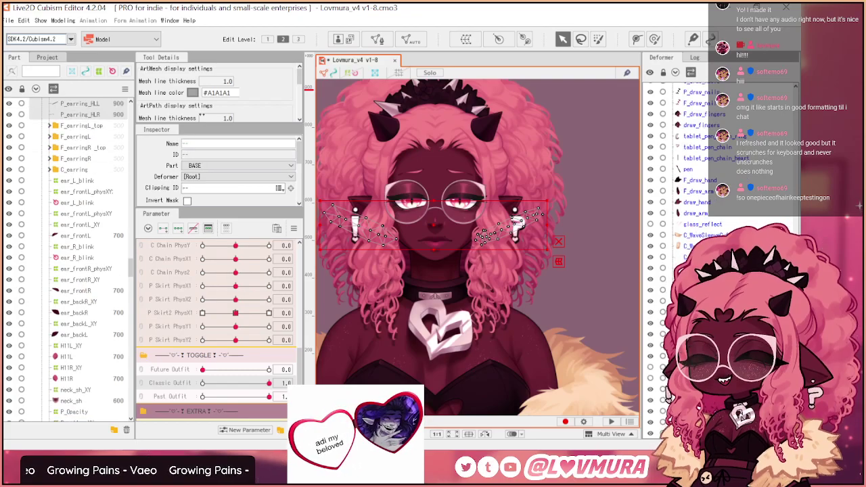
- Set the draw order of both earring highlights to 700 and clear the selection on the model
scroll(217, 181, down, 2)
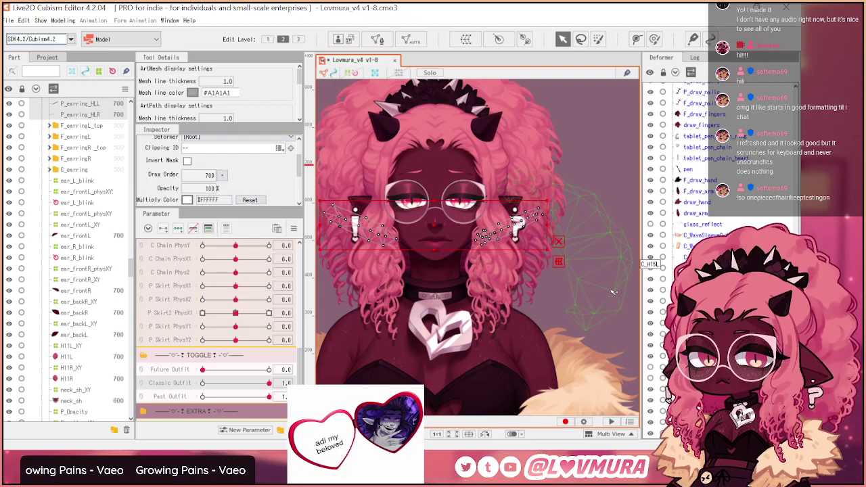
click(535, 214)
scroll(531, 217, up, 4)
scroll(564, 217, down, 4)
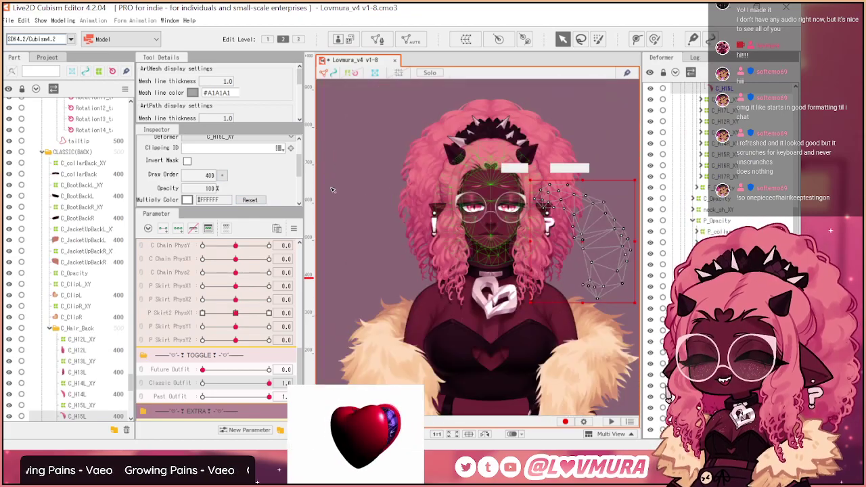
click(358, 133)
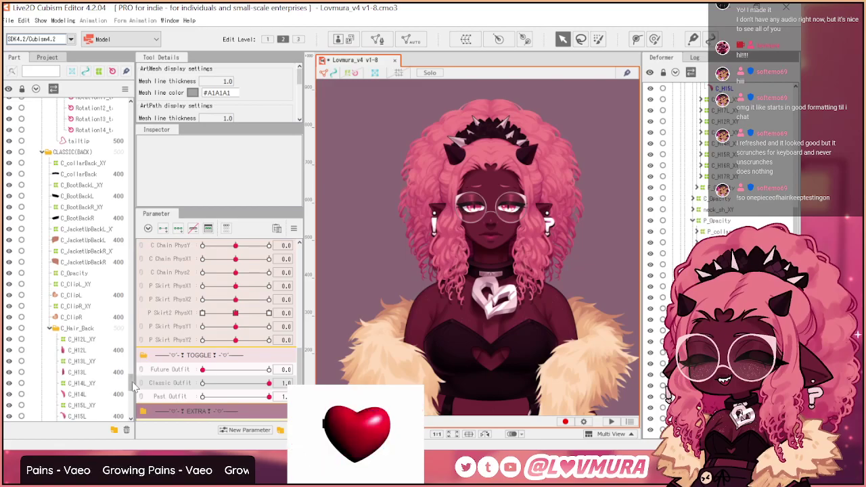
- Examine the glasses and their lens reflection in the moving physics preview, and close the physics settings
drag(131, 383, 146, 86)
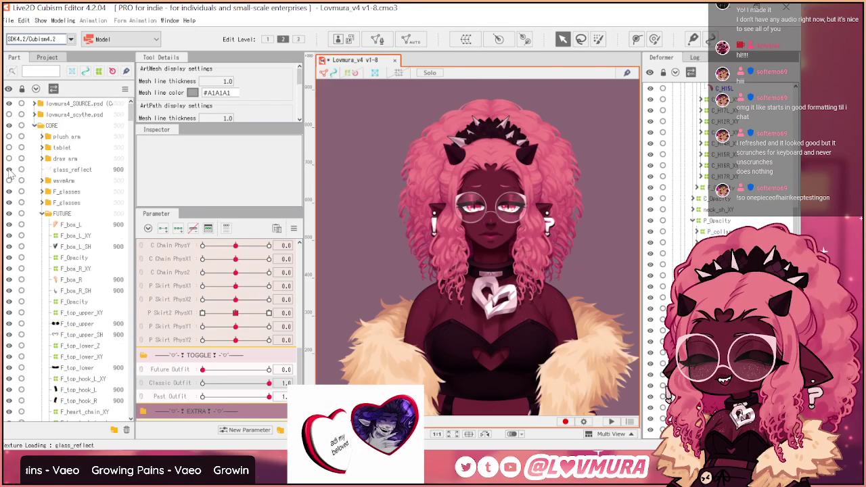
click(63, 20)
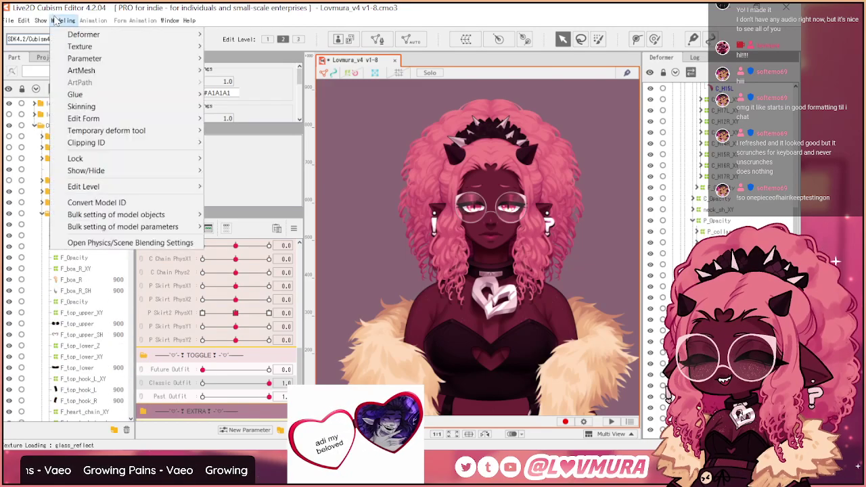
click(145, 243)
scroll(616, 141, up, 5)
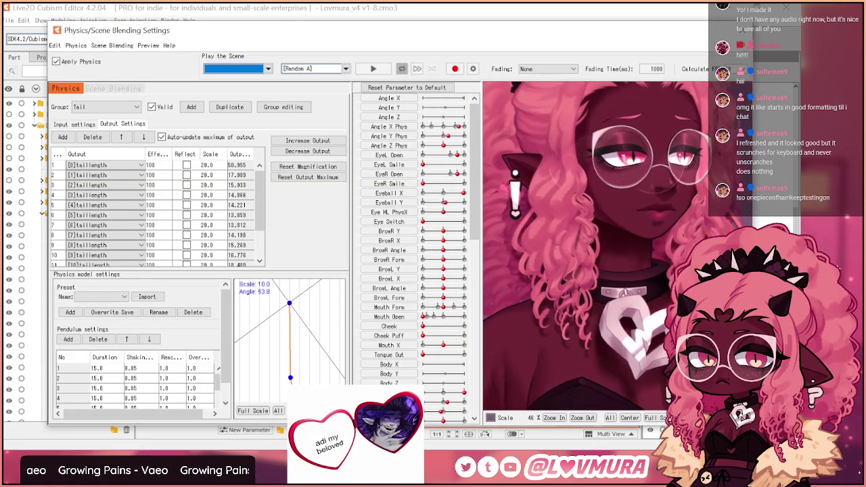
scroll(586, 139, up, 2)
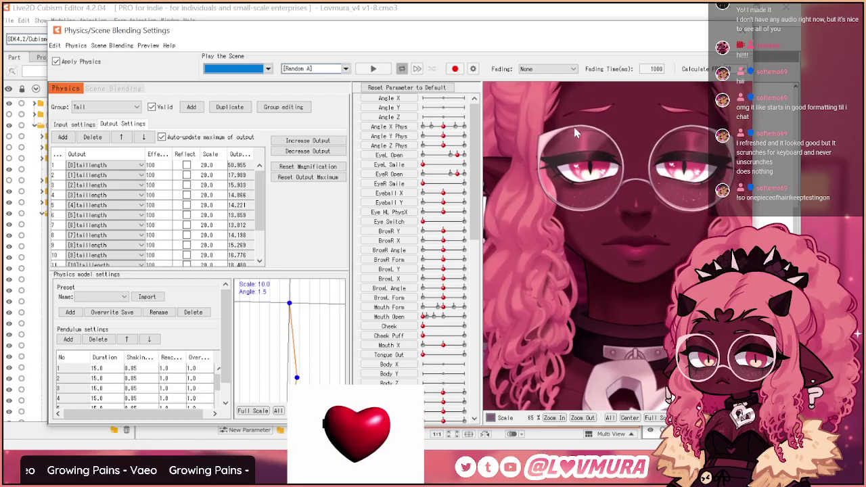
drag(593, 252, 701, 144)
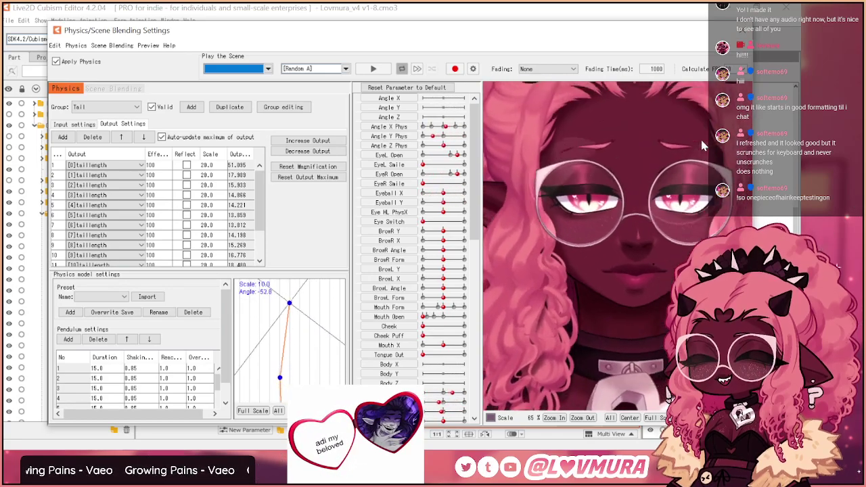
click(737, 30)
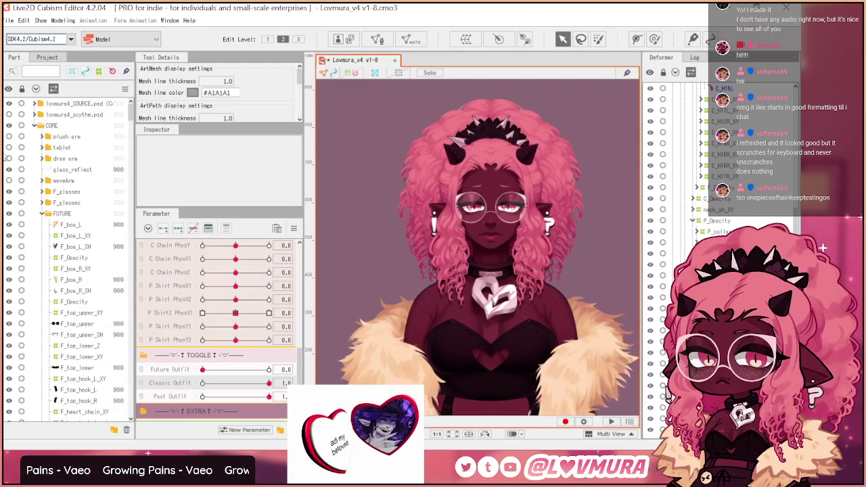
- Duplicate the glass_reflect mesh within the CORE part and review the copy's clipping masks
click(72, 170)
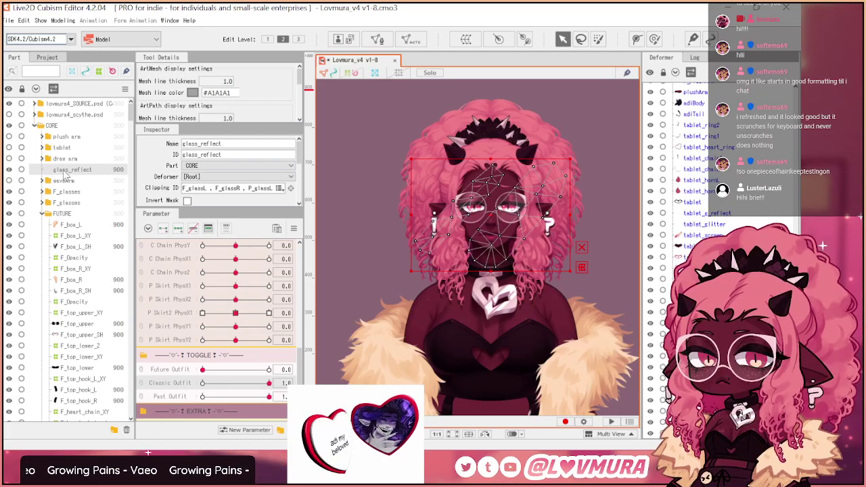
key(ctrl+v)
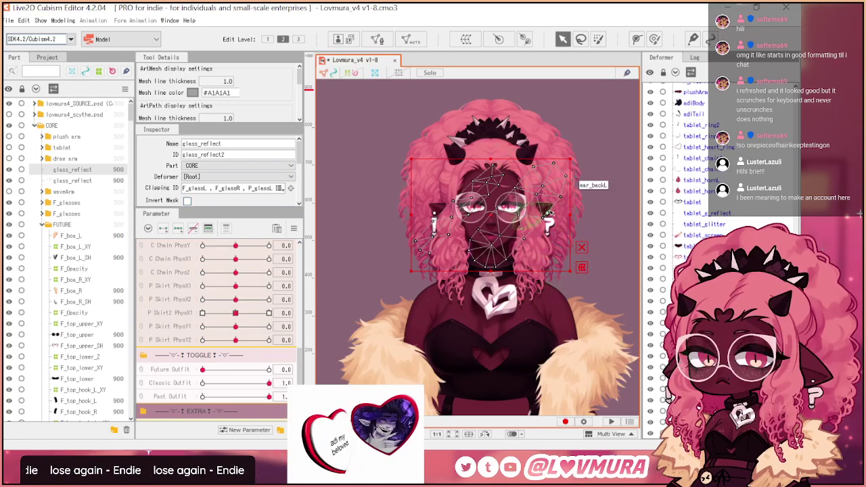
click(77, 180)
click(79, 169)
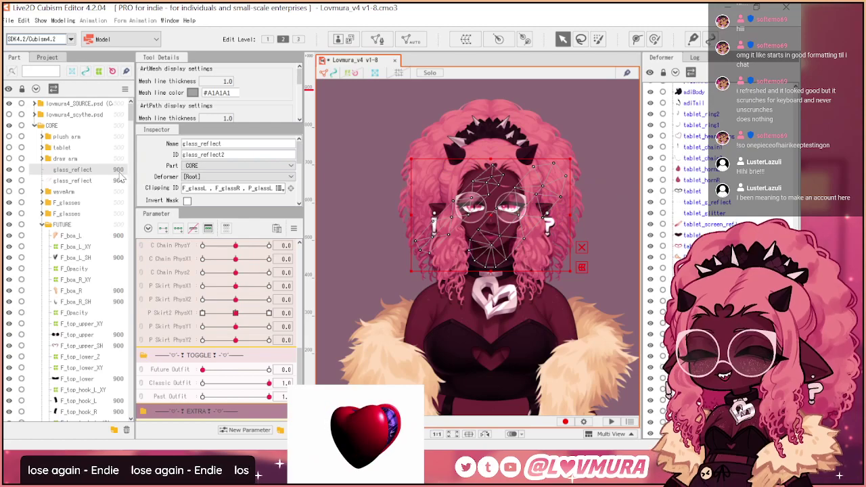
click(283, 191)
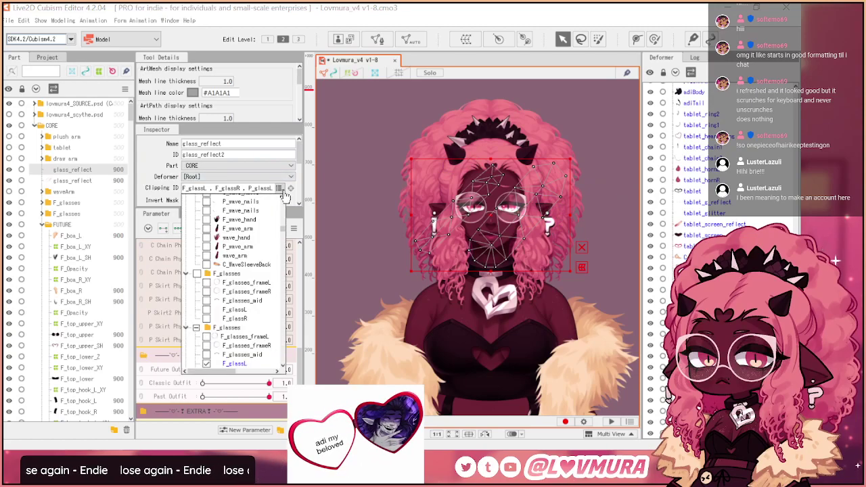
click(283, 191)
click(9, 173)
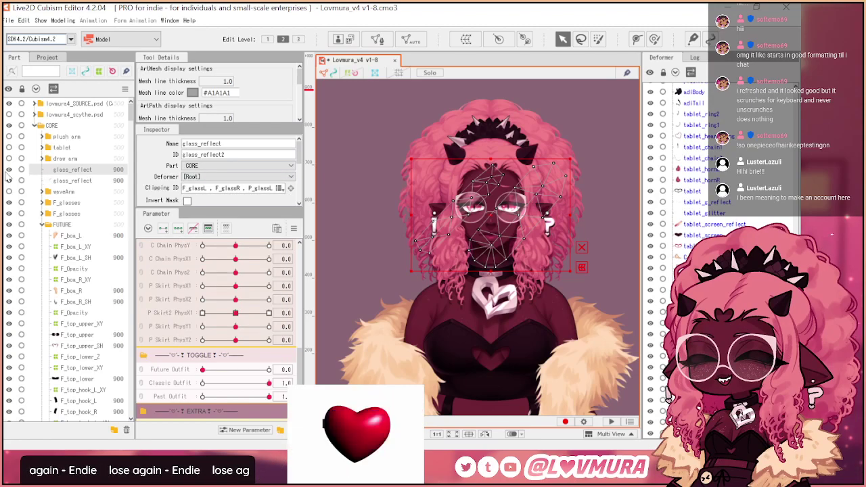
- Try to remove the past lenses P_glassL and P_glassR from the clipping masks of the original glass_reflect mesh
click(73, 180)
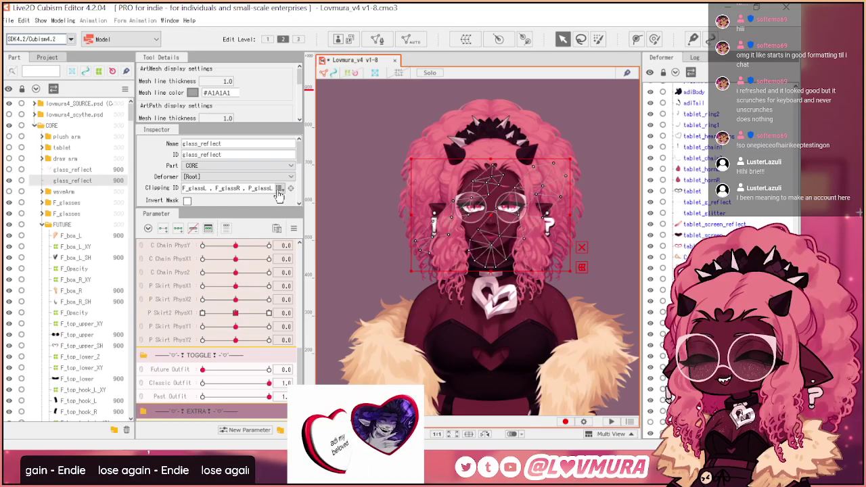
click(279, 189)
scroll(264, 210, up, 8)
scroll(237, 264, down, 10)
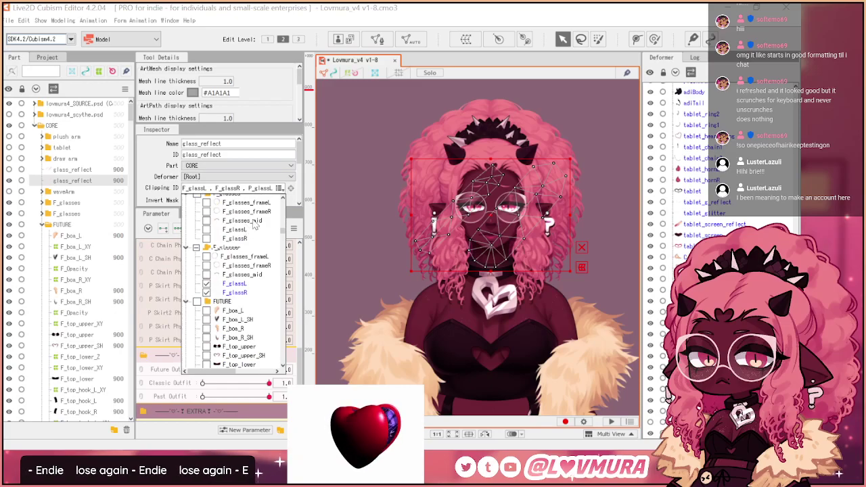
scroll(256, 223, down, 8)
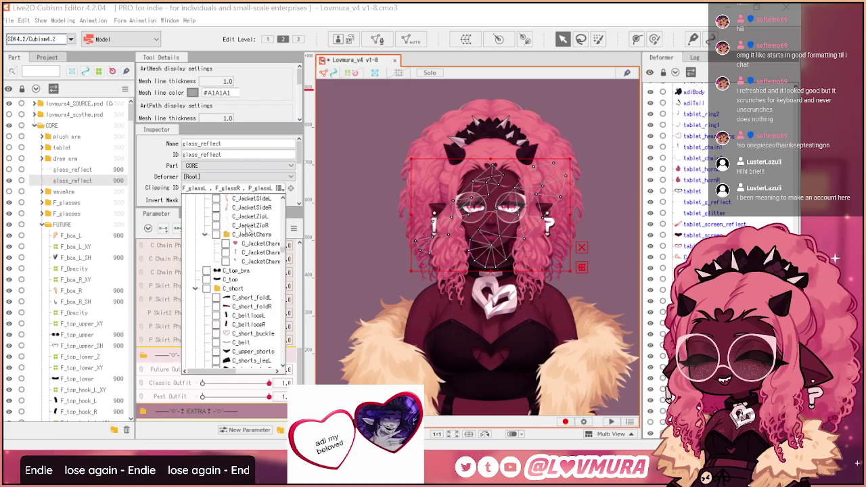
scroll(247, 234, down, 5)
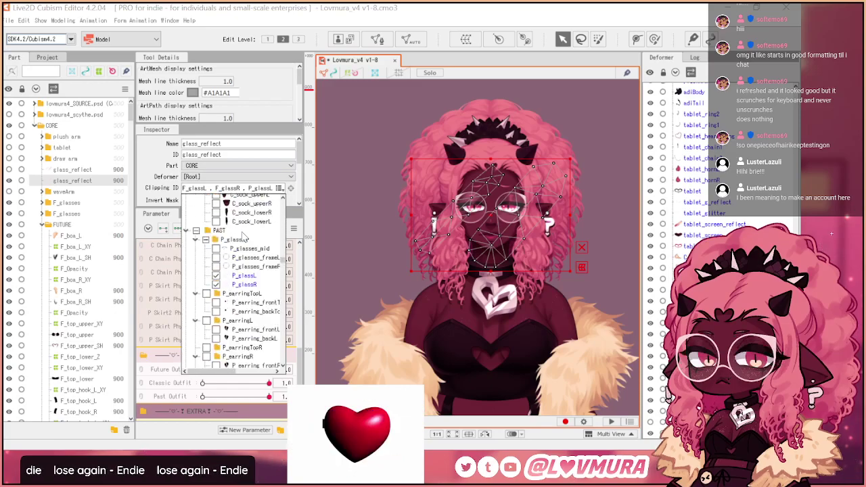
click(216, 275)
click(216, 284)
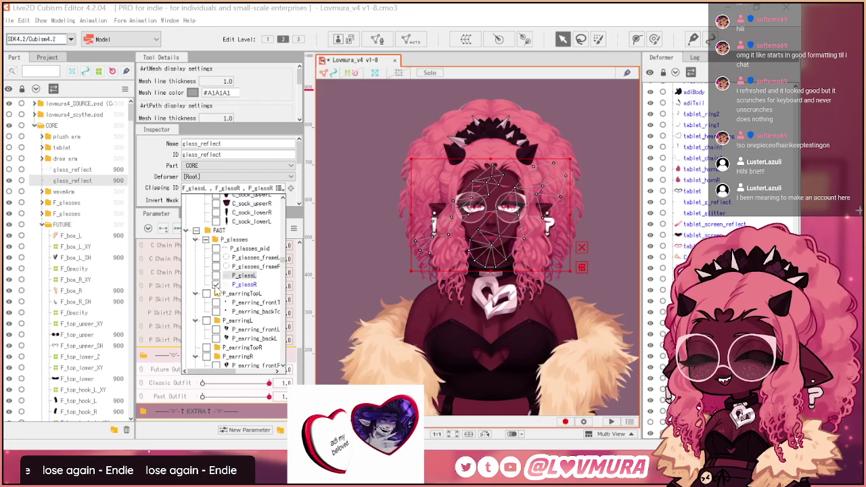
click(215, 285)
click(154, 168)
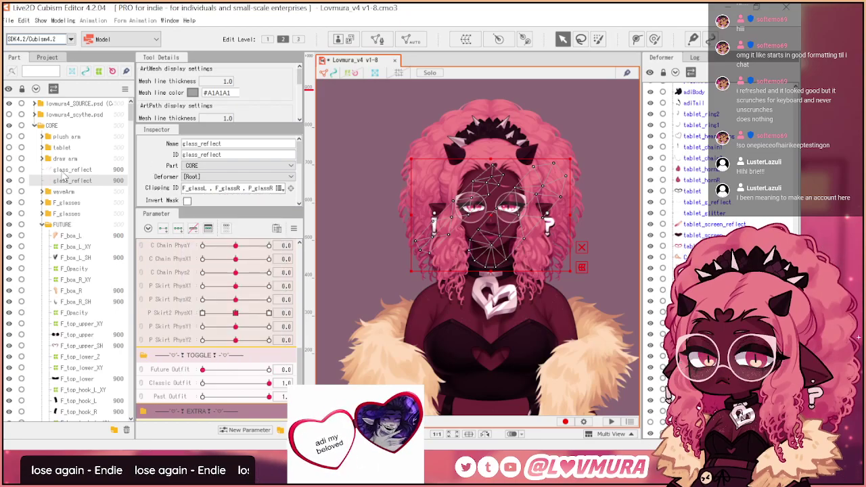
- Check whether the past lenses P_glassL and P_glassR serve as clipping masks, and review the original glass_reflect mesh's mask list
click(68, 170)
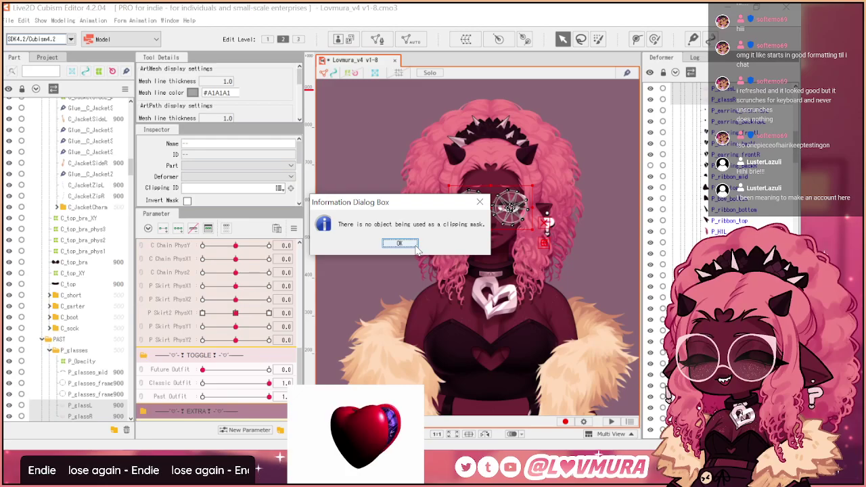
click(416, 246)
scroll(107, 198, up, 7)
scroll(105, 200, up, 10)
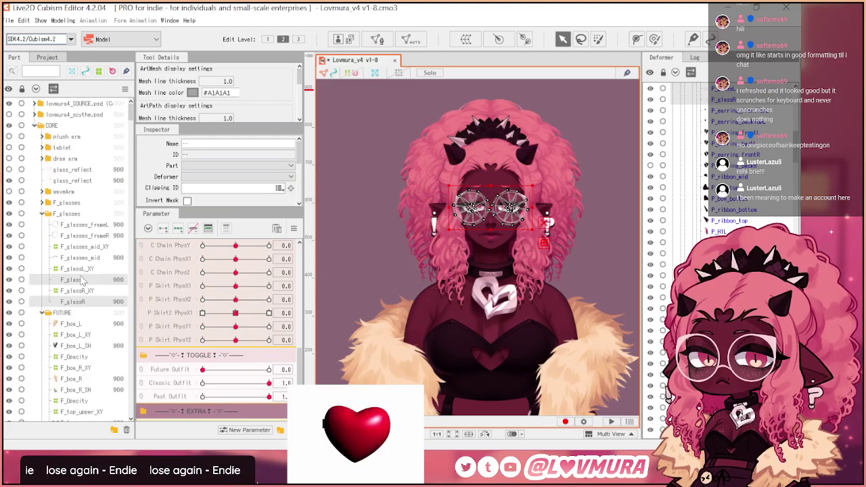
click(73, 180)
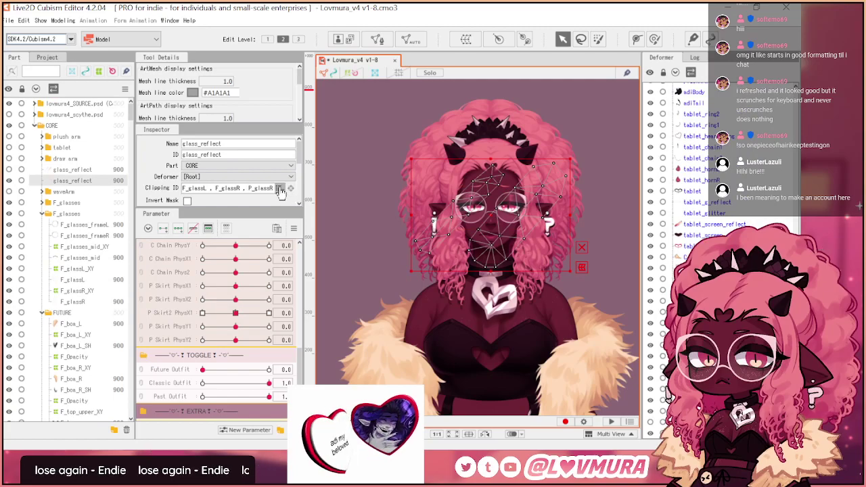
click(279, 189)
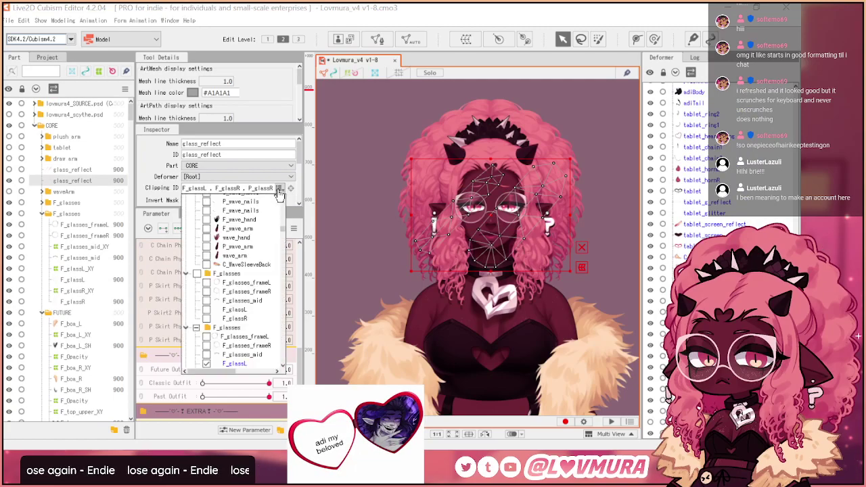
scroll(274, 232, down, 5)
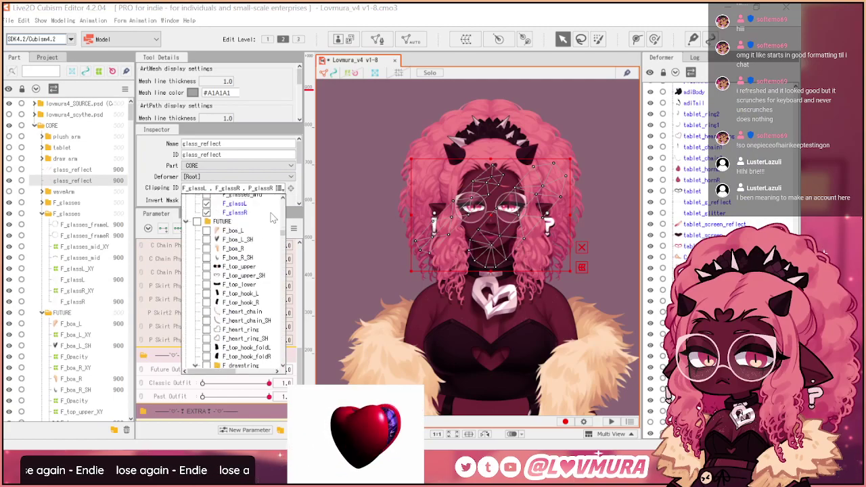
click(278, 189)
click(278, 189)
- Remove the future lenses F_glassL and F_glassR from the clipping masks of the duplicated mesh glass_reflect2
click(73, 170)
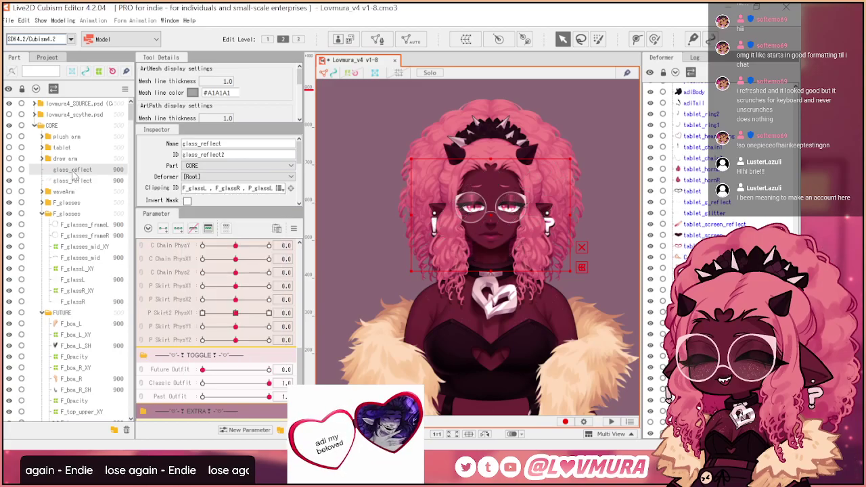
click(278, 188)
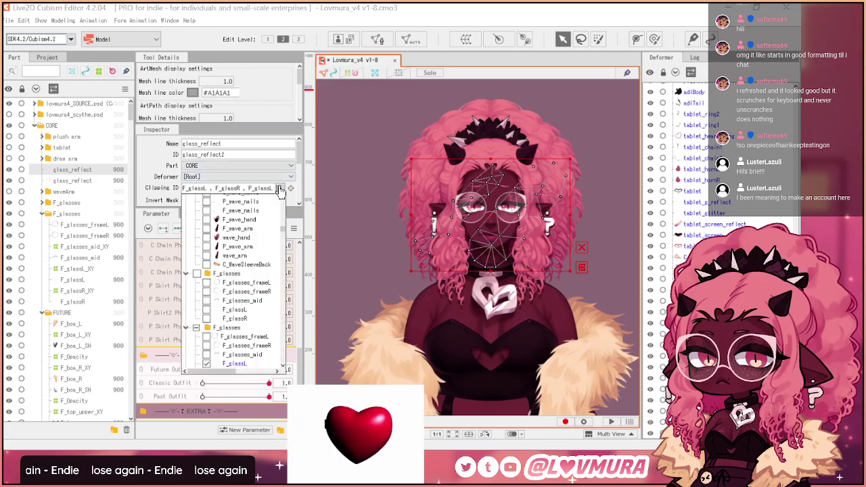
scroll(231, 333, down, 2)
click(207, 325)
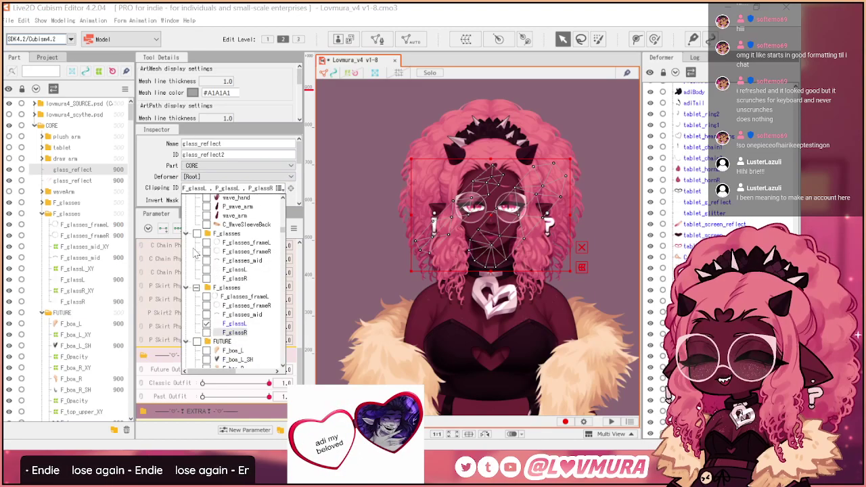
click(279, 191)
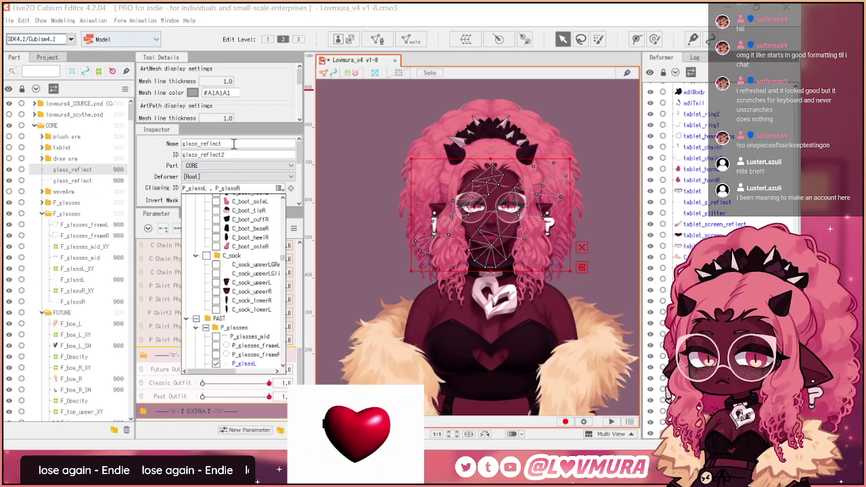
click(77, 180)
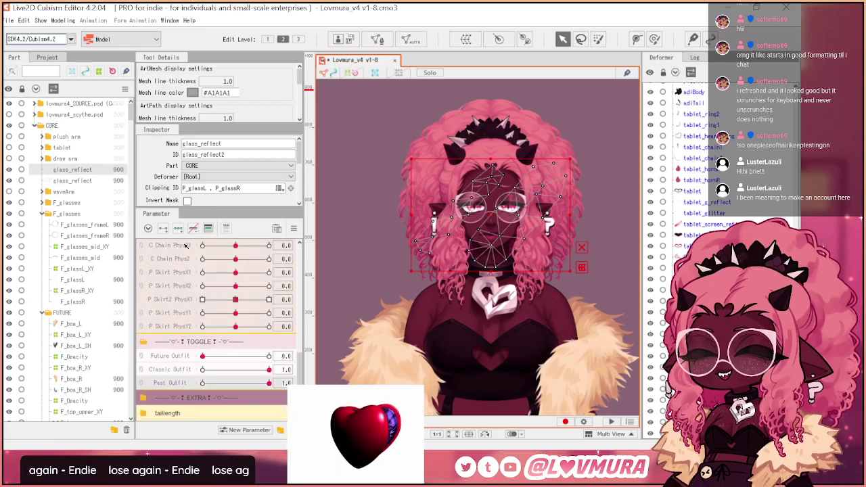
- Key the duplicated reflection on Past Outfit with opacity 0% at 1.0, and test the Past Outfit toggle
scroll(166, 177, down, 2)
double_click(211, 188)
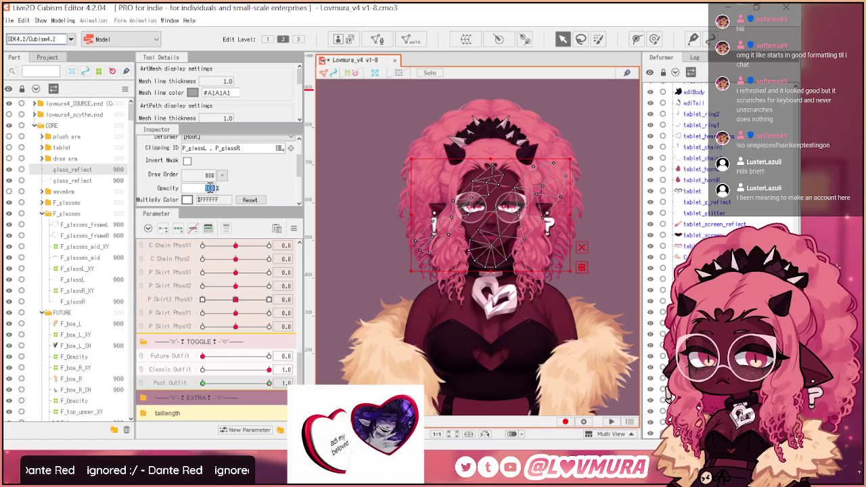
text(0)
key(Return)
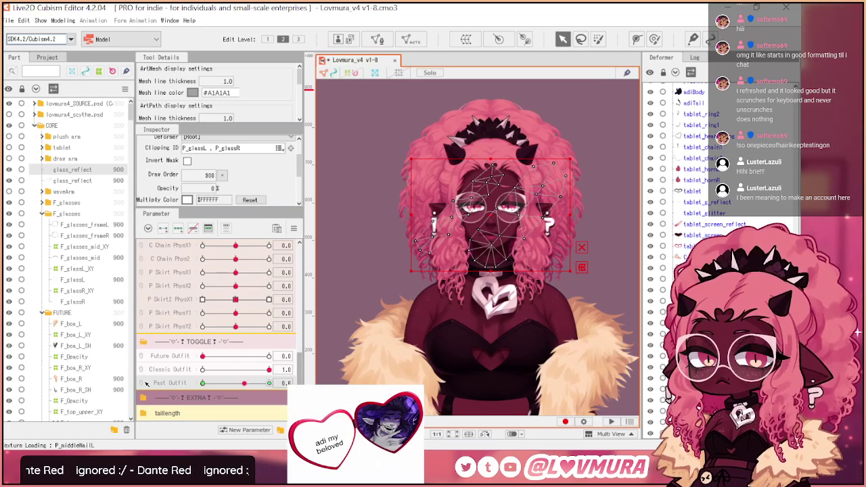
drag(103, 375, 214, 389)
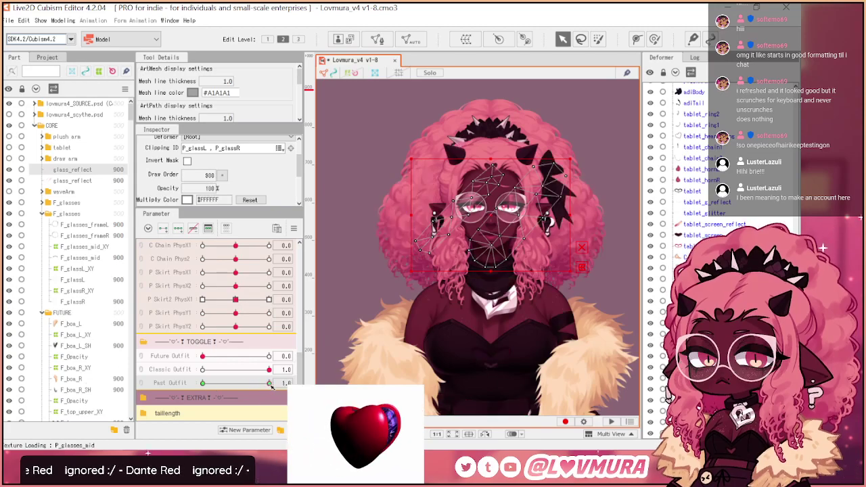
- Key the original glass_reflect mesh on Future Outfit with opacity 0% at 1.0, and return Future Outfit to 0.0
click(68, 181)
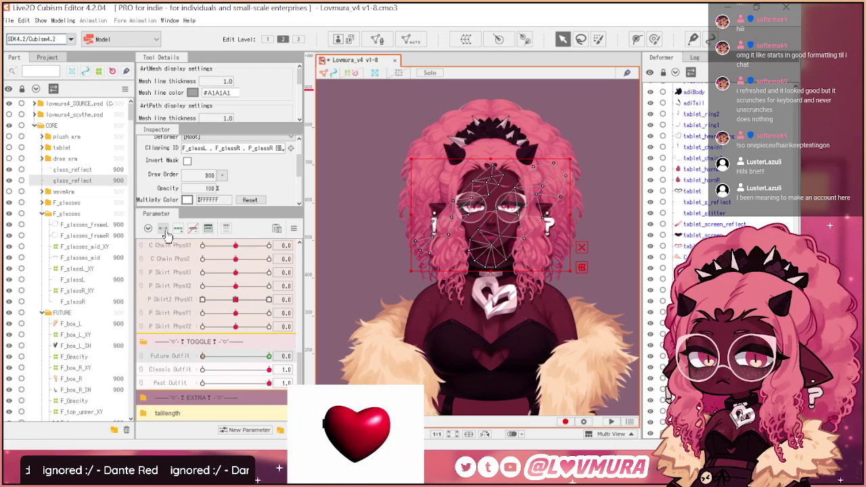
click(269, 356)
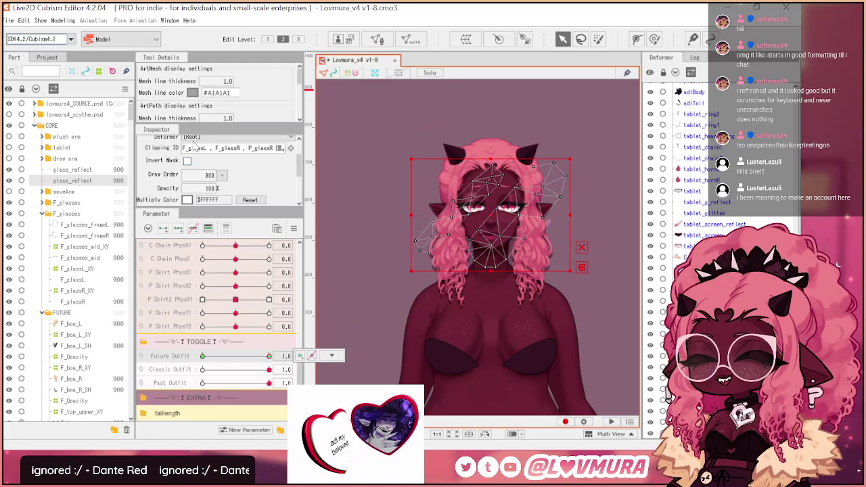
click(210, 174)
click(211, 188)
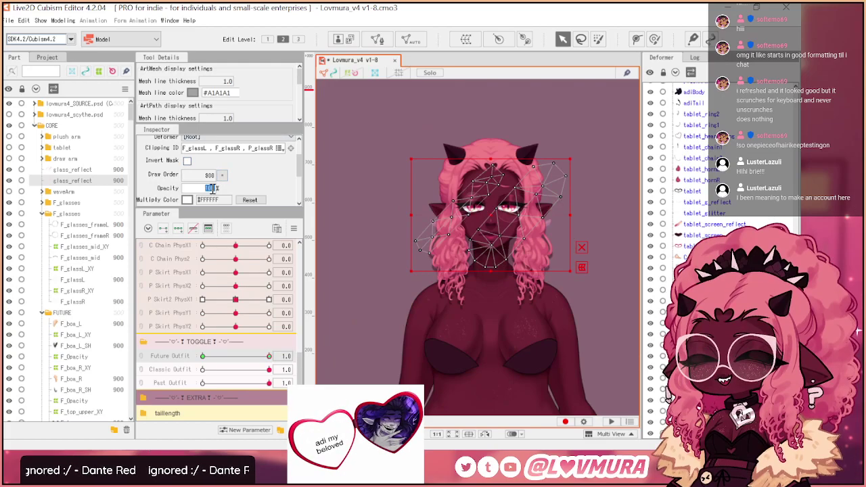
text(0)
key(Return)
drag(269, 356, 181, 357)
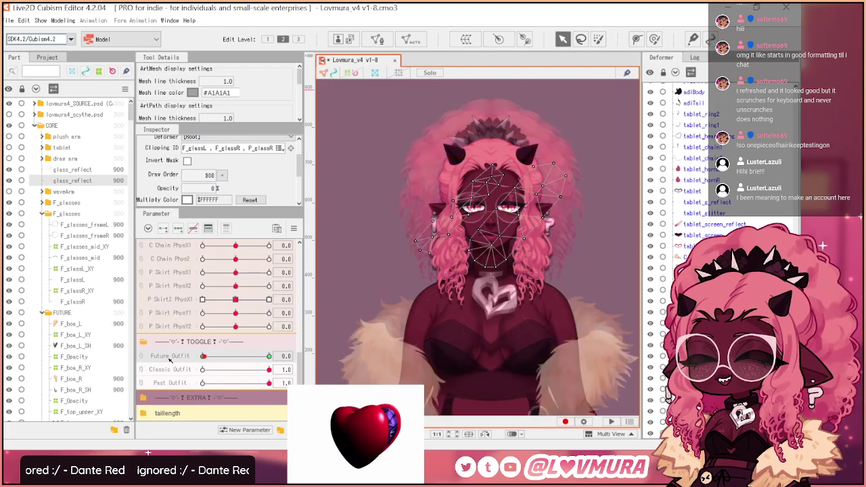
- Inspect the lens reflection on the moving head in the physics preview, and close the physics settings
click(63, 20)
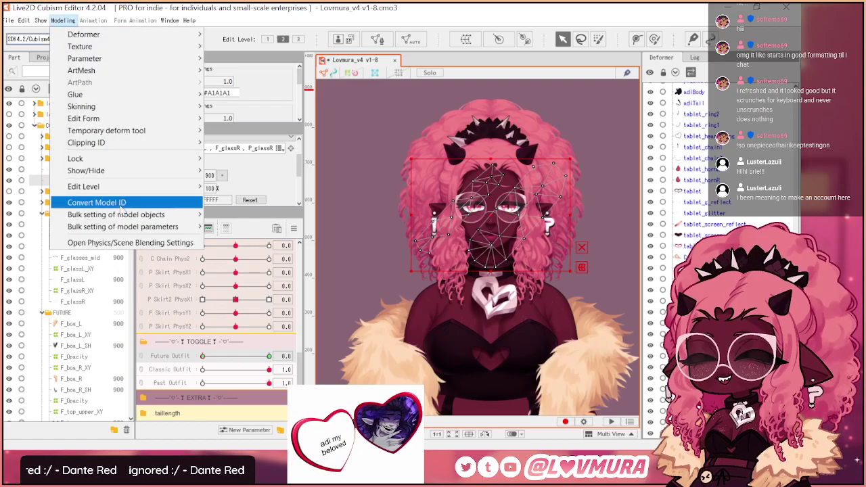
click(136, 243)
scroll(494, 228, up, 5)
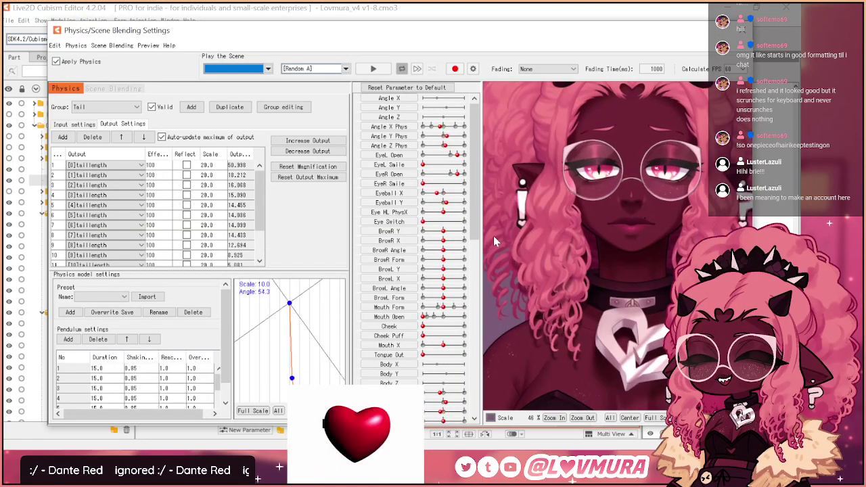
drag(533, 320, 609, 224)
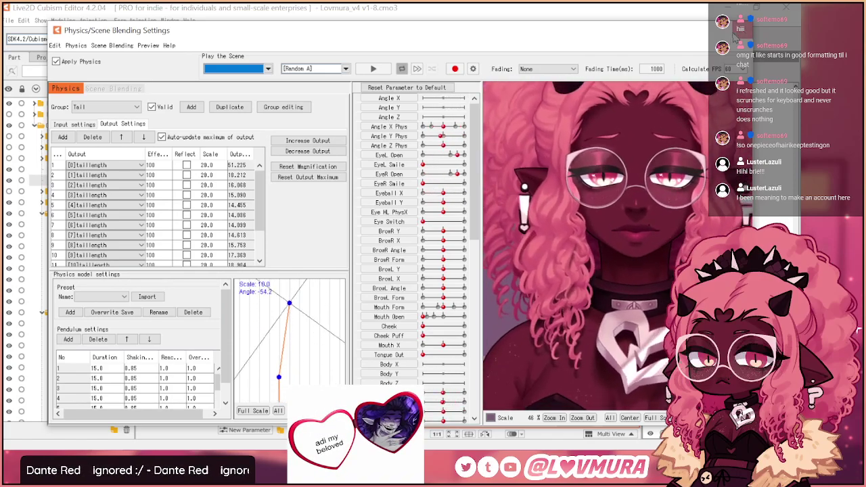
click(738, 34)
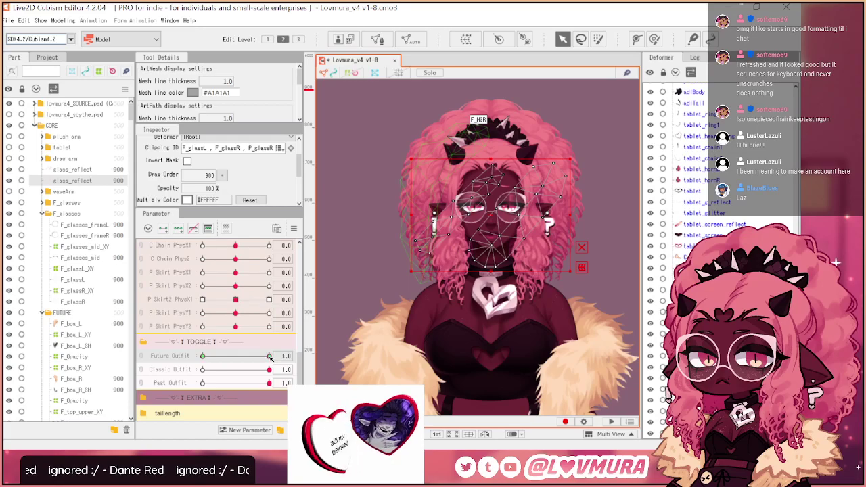
- Test the original reflection on the Future Outfit toggle and the duplicated reflection on the Past Outfit toggle
click(269, 356)
click(203, 357)
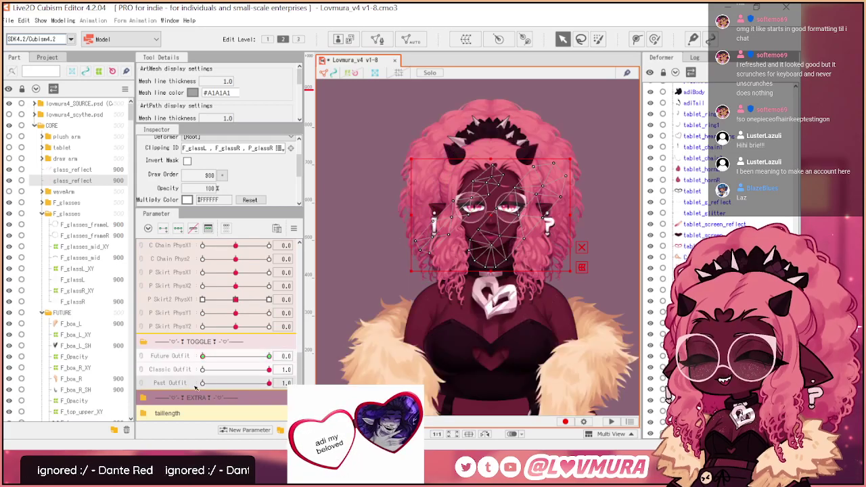
click(68, 169)
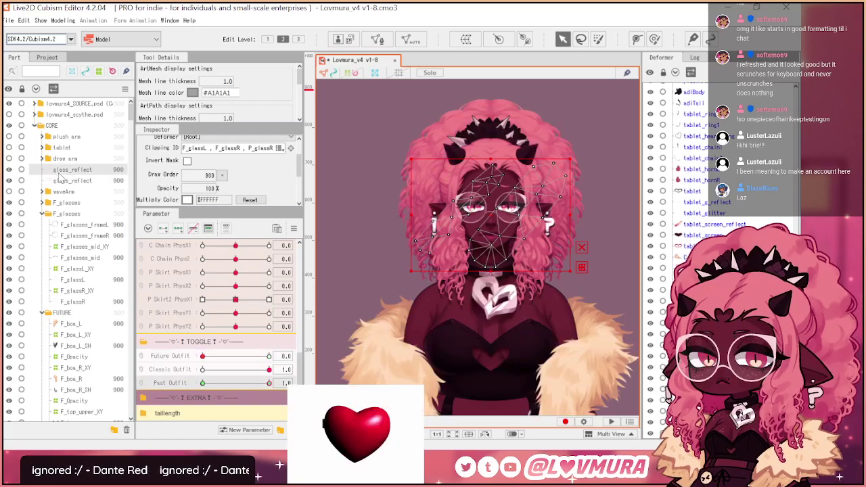
click(210, 383)
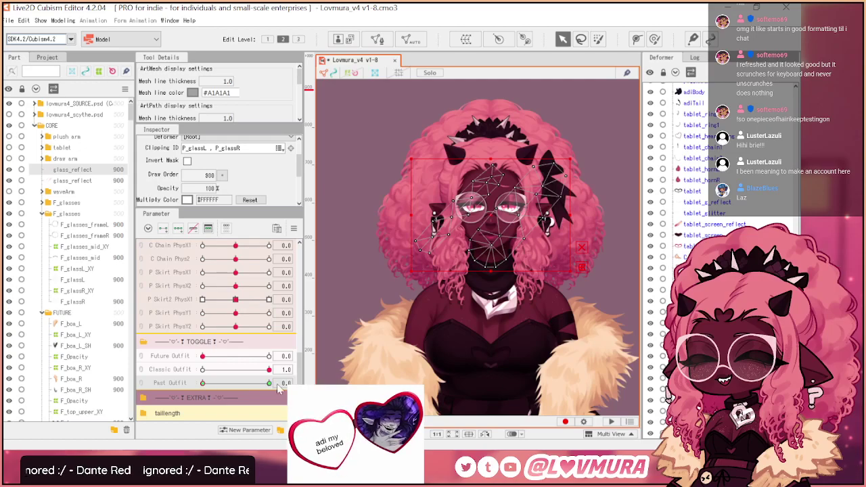
click(272, 385)
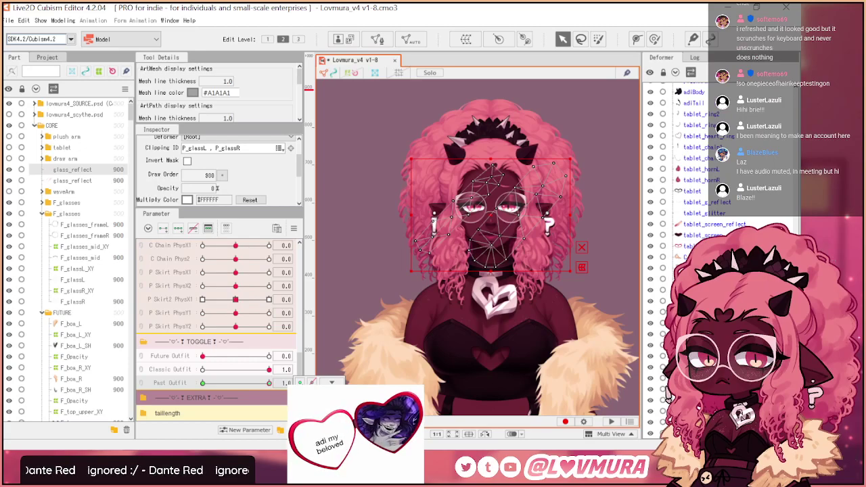
- Compare the glasses with the original glass_reflect mesh hidden and shown, and recheck the reflection in the moving physics preview
click(66, 180)
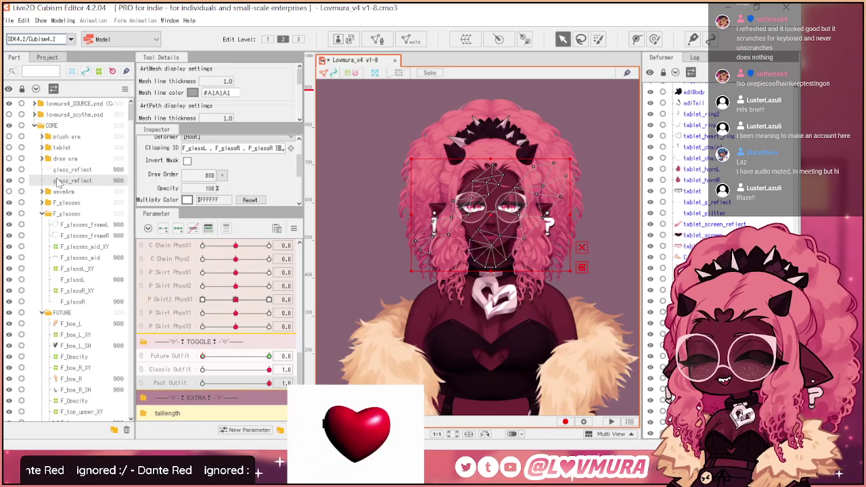
click(9, 180)
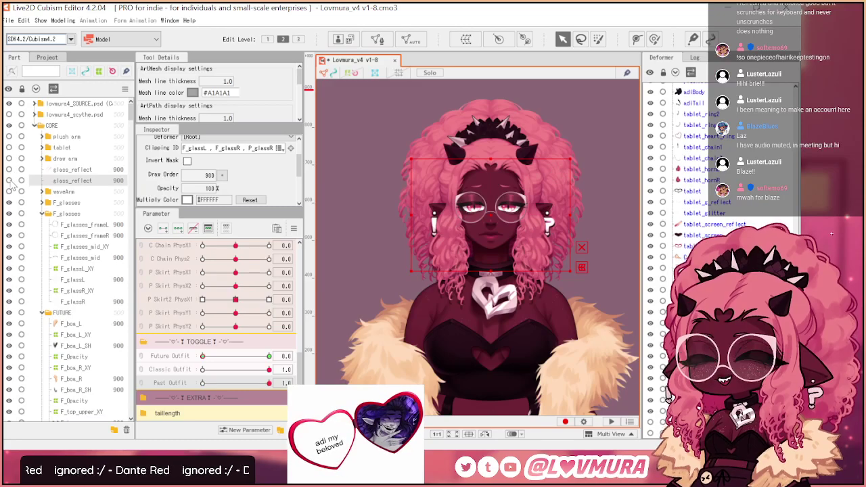
click(8, 180)
click(63, 21)
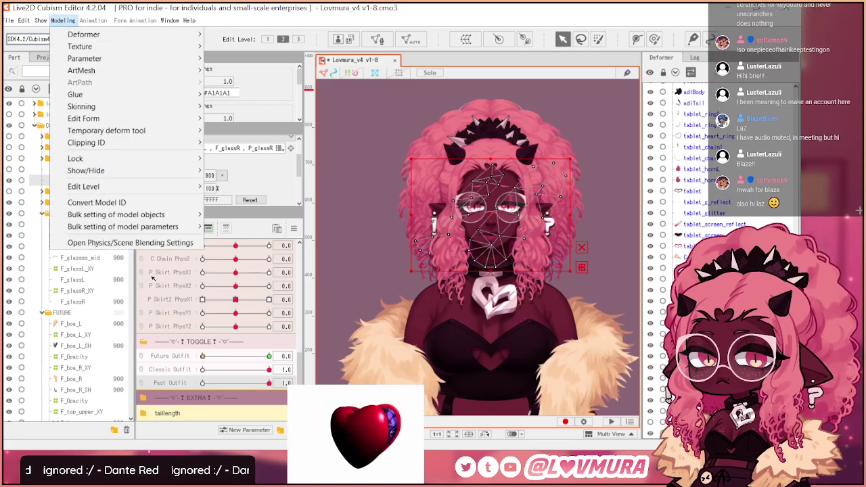
click(150, 242)
scroll(568, 137, up, 8)
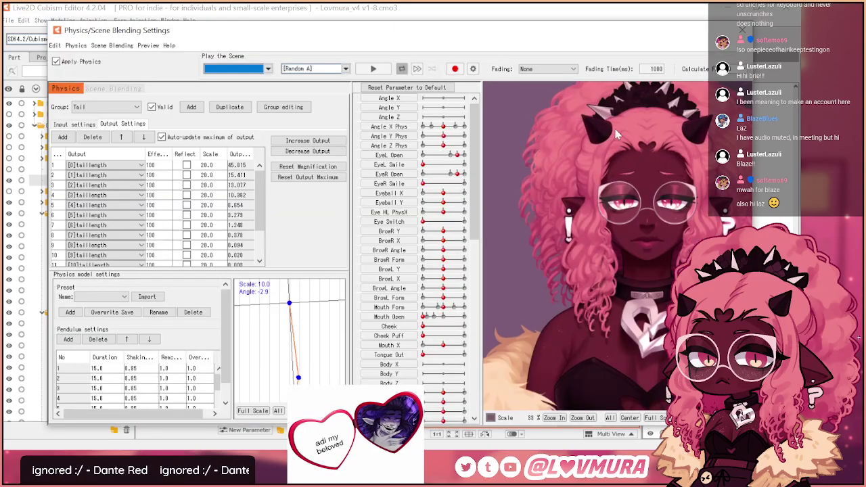
drag(529, 247, 704, 224)
click(742, 30)
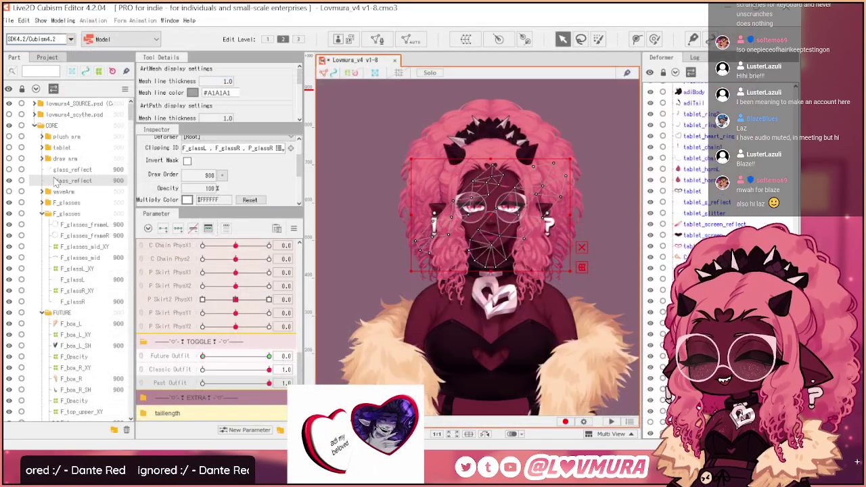
- Remove the past lens P_glassR from the clipping masks of the original glass_reflect mesh
click(280, 148)
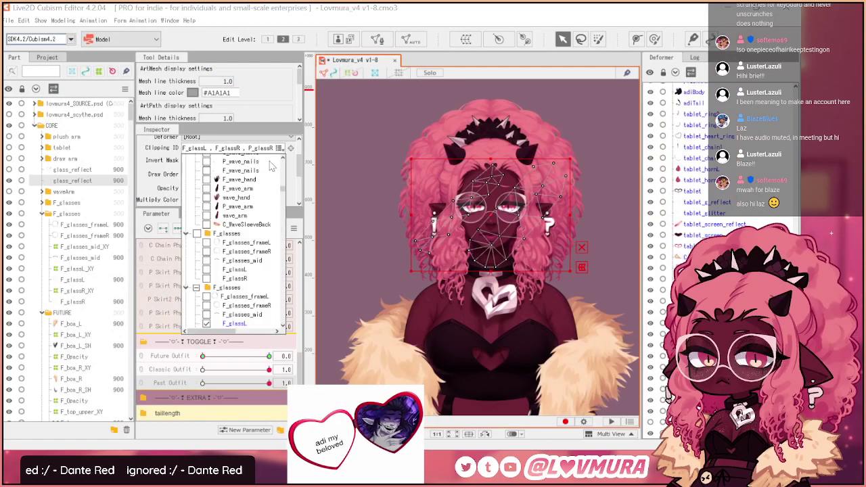
click(279, 149)
click(279, 149)
scroll(260, 200, down, 1)
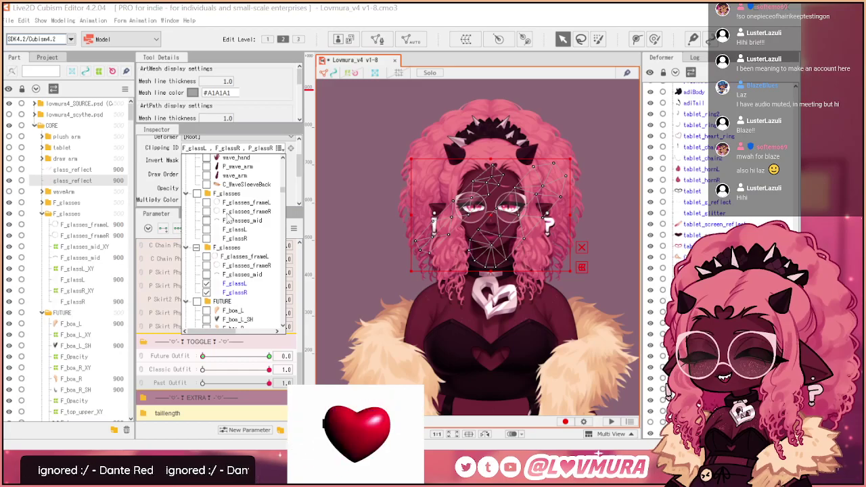
scroll(211, 211, down, 10)
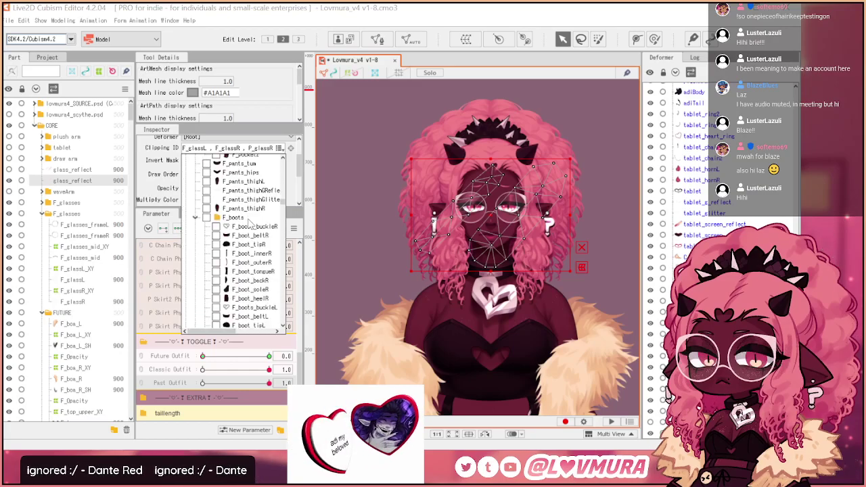
scroll(236, 251, down, 10)
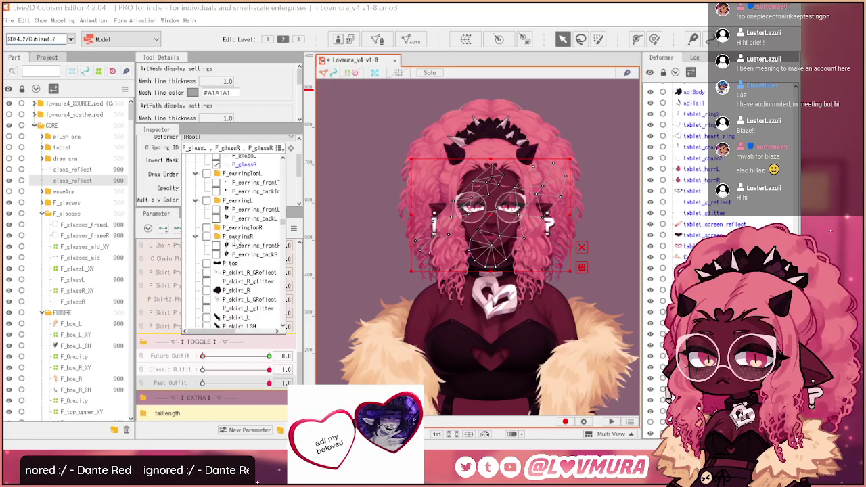
click(217, 244)
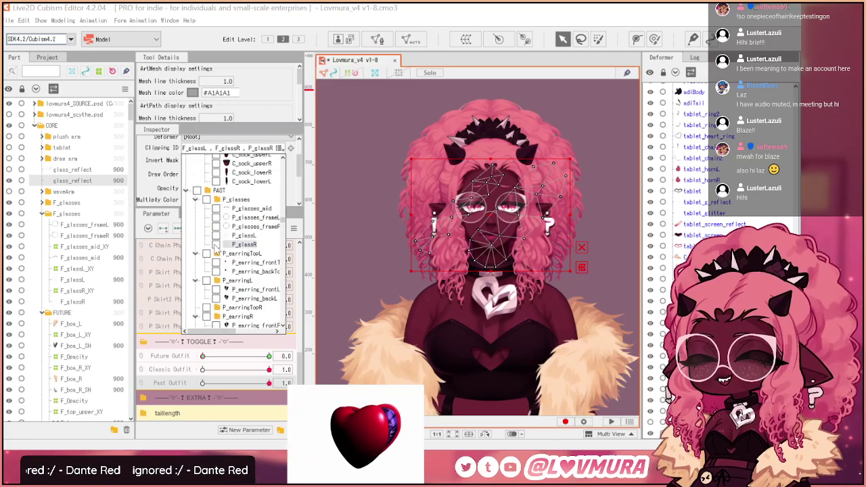
- Close the clipping mask list and examine the glasses' lens reflection on the moving head in the physics preview
click(274, 146)
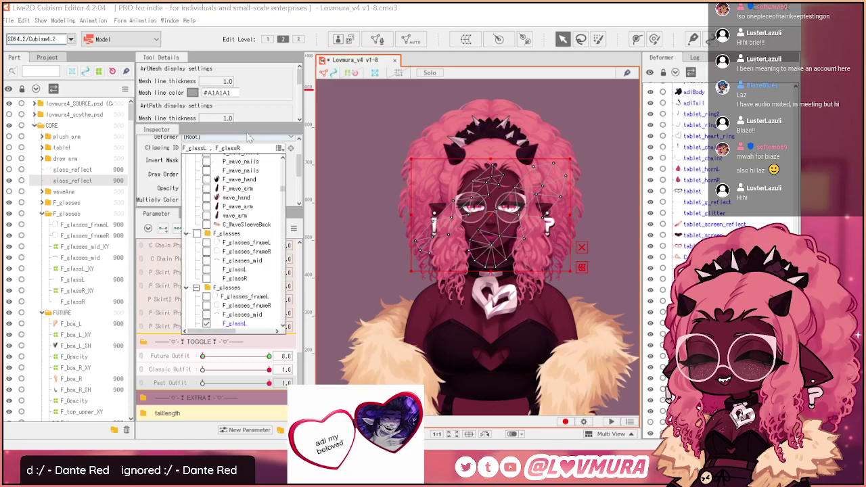
click(63, 20)
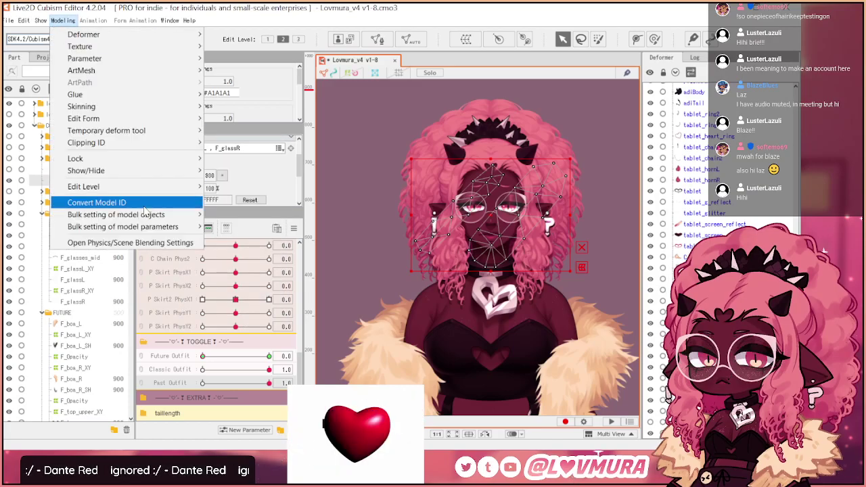
click(160, 245)
scroll(597, 133, up, 4)
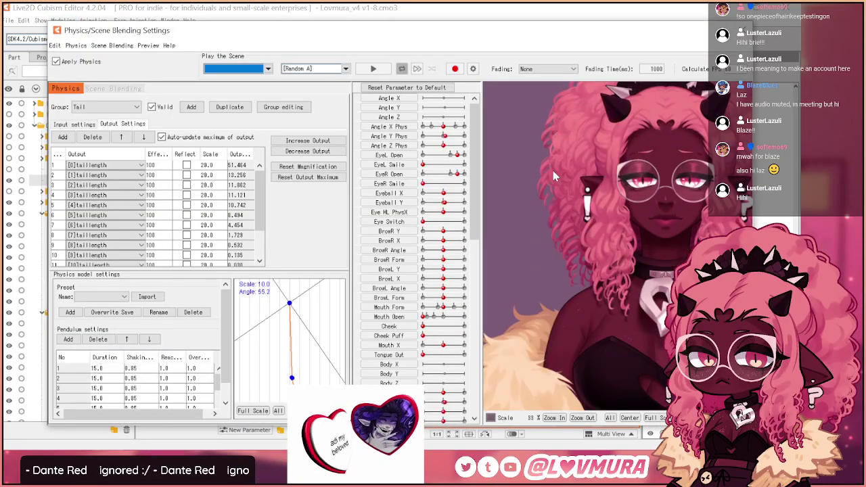
drag(568, 197, 593, 301)
scroll(593, 302, up, 2)
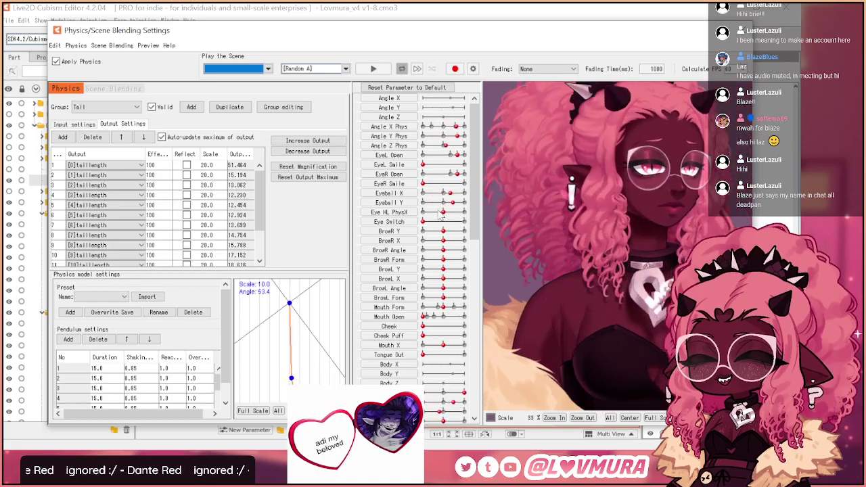
drag(672, 222, 604, 143)
- Examine the Classic Outfit in the physics preview, from the legs, tail and full figure up to the glasses
scroll(604, 141, down, 10)
scroll(629, 193, up, 4)
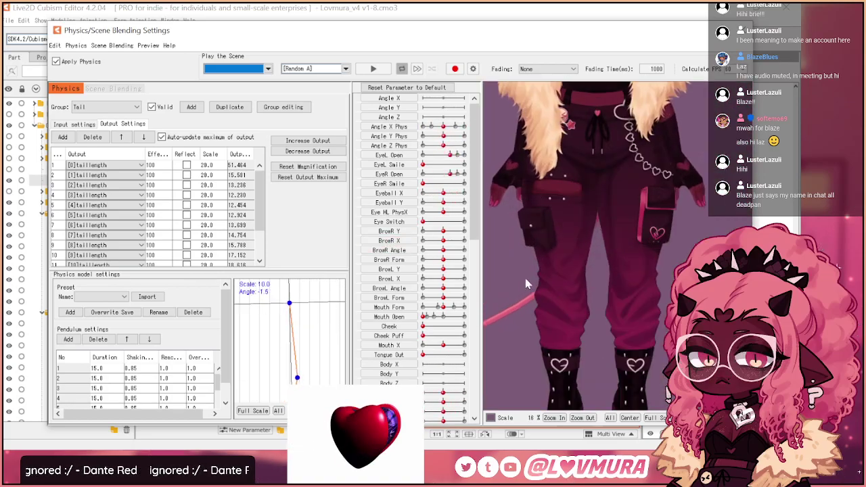
scroll(629, 193, down, 1)
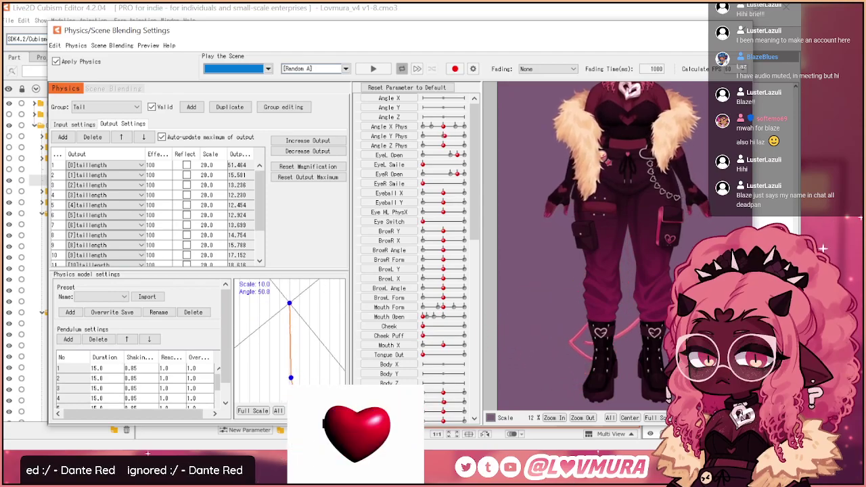
scroll(689, 249, down, 1)
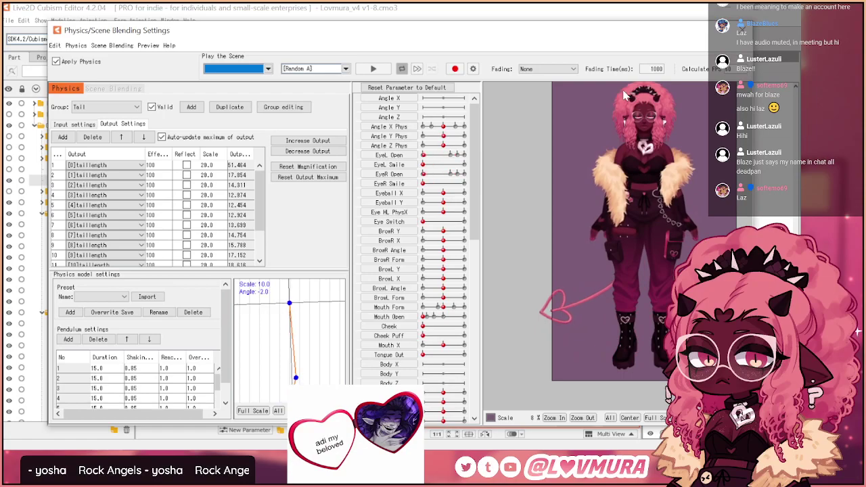
scroll(623, 96, up, 3)
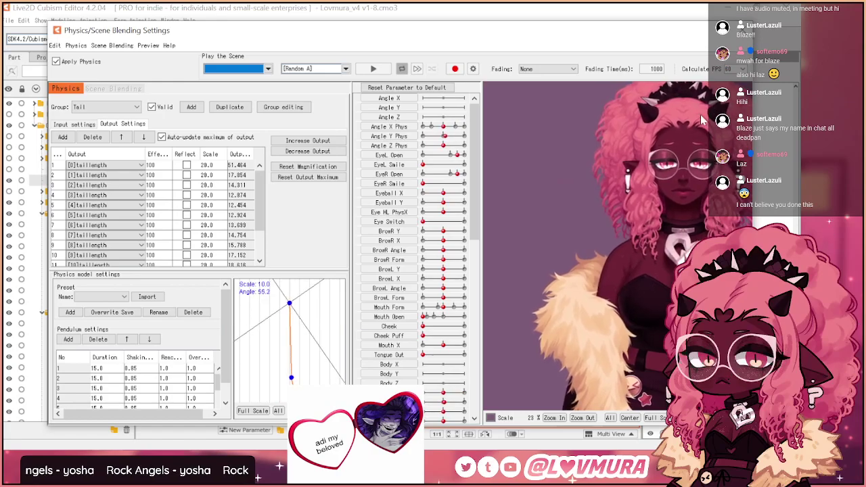
scroll(657, 160, up, 5)
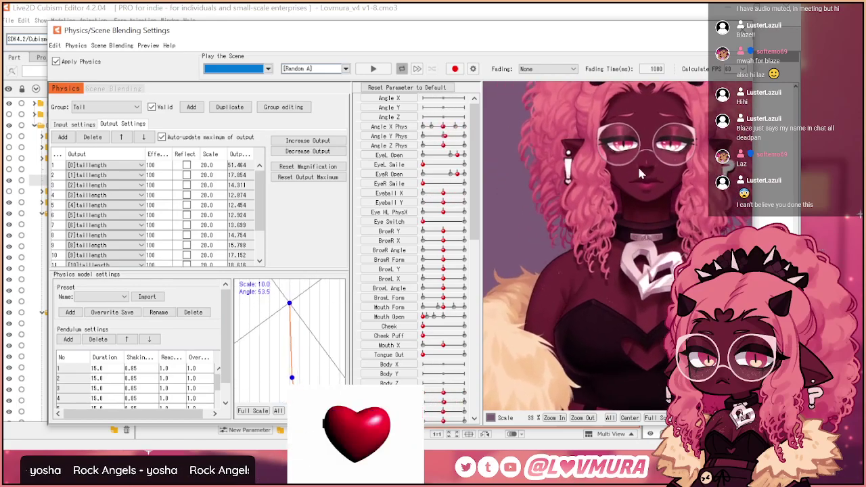
scroll(641, 174, up, 2)
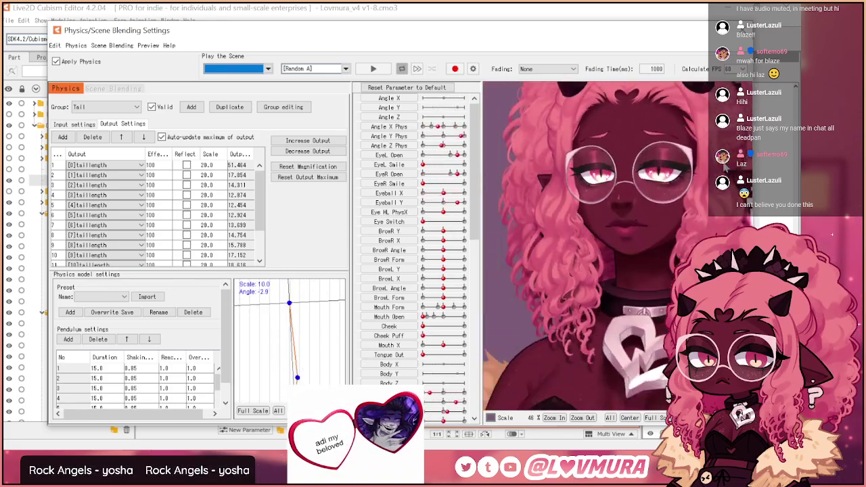
scroll(646, 182, down, 3)
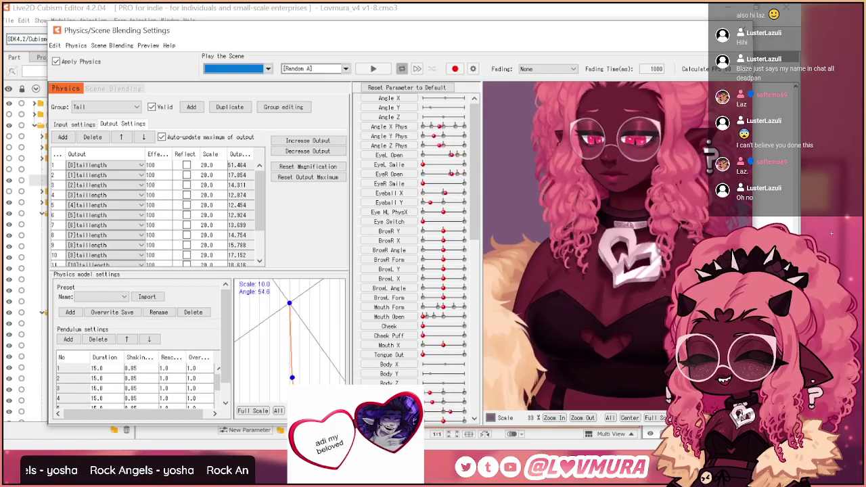
scroll(629, 168, down, 3)
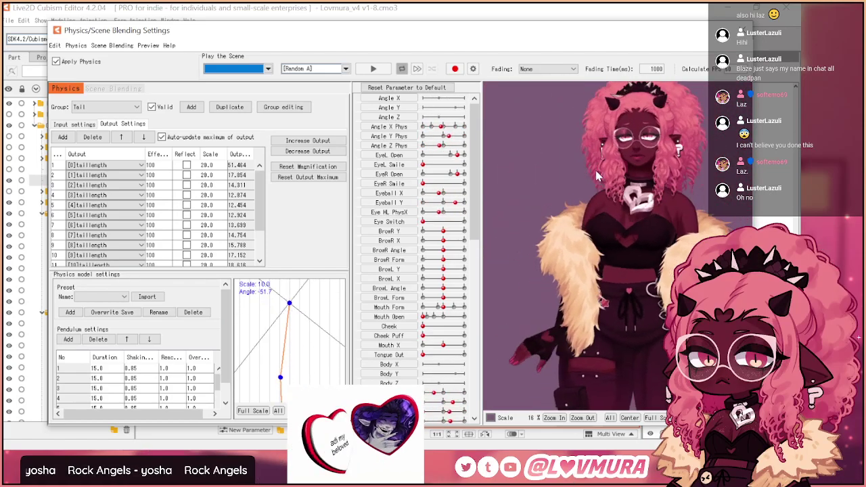
scroll(626, 116, up, 2)
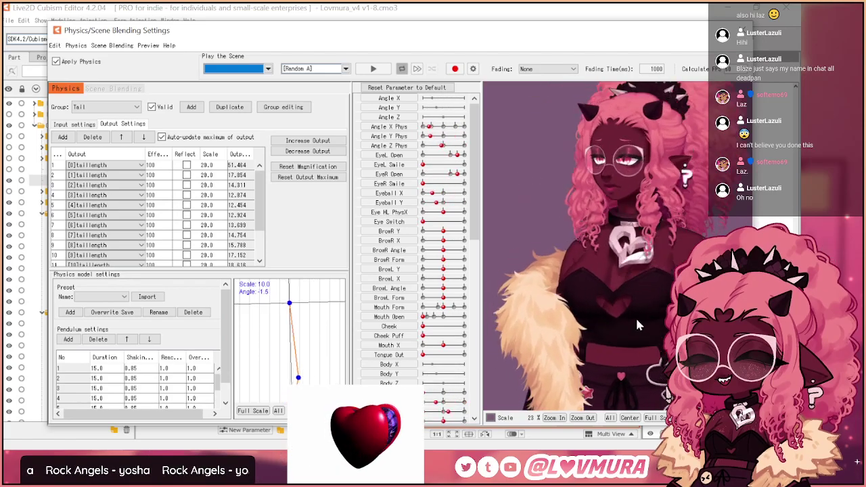
- Switch the physics preview to the Future Outfit, examine its jacket, hair and glasses, and close the physics settings
drag(475, 218, 493, 403)
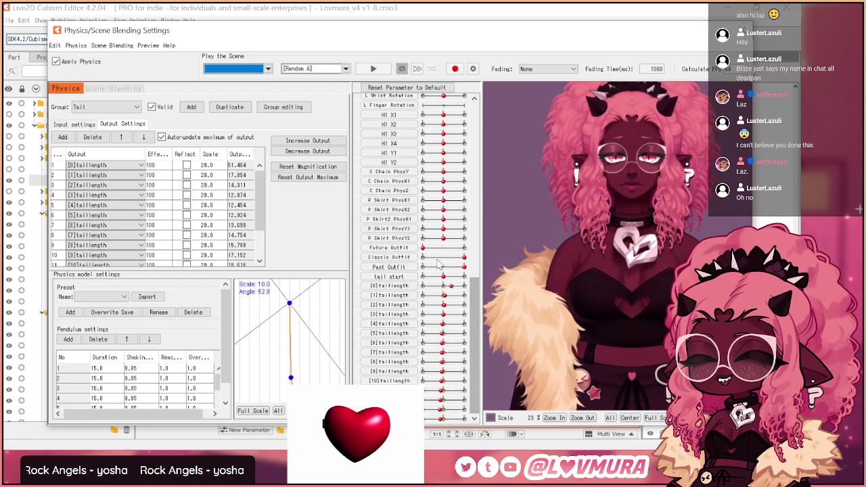
click(465, 248)
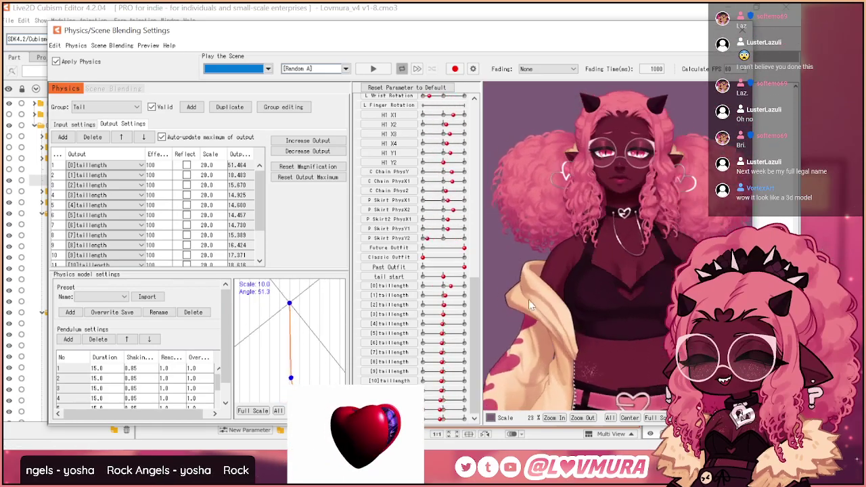
scroll(617, 166, down, 1)
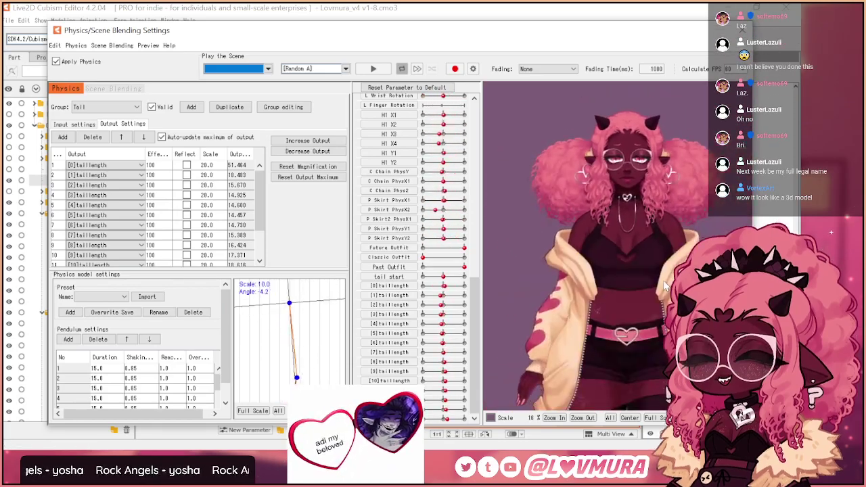
scroll(643, 284, up, 2)
scroll(650, 349, down, 4)
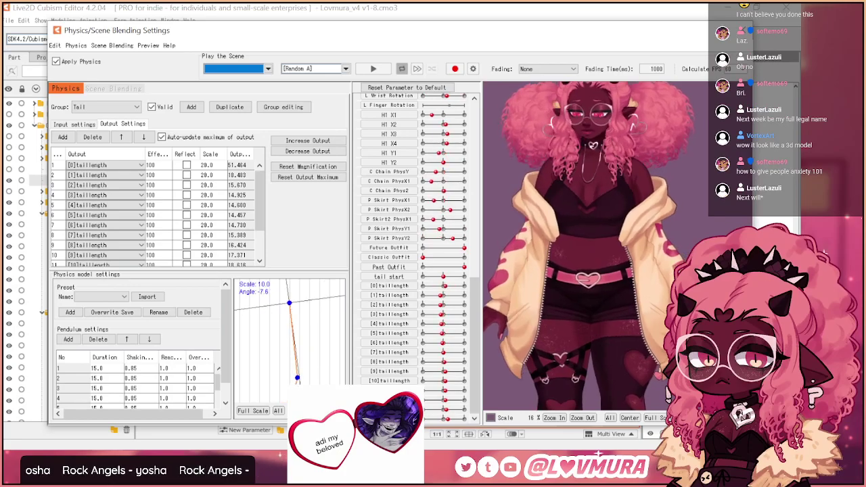
scroll(592, 237, up, 5)
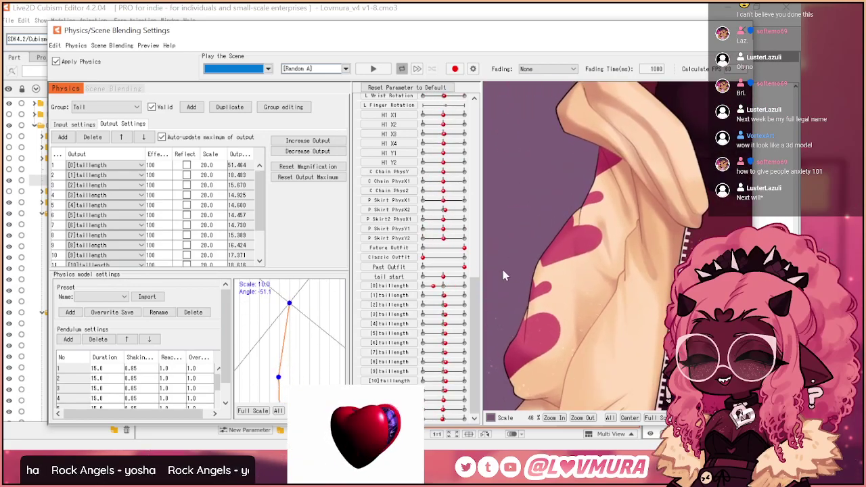
scroll(513, 274, down, 5)
scroll(550, 218, up, 7)
scroll(549, 218, down, 4)
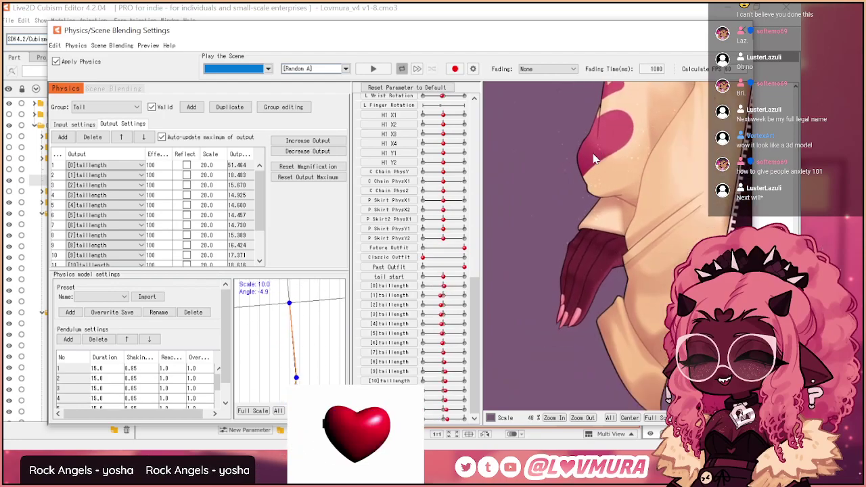
scroll(593, 159, down, 5)
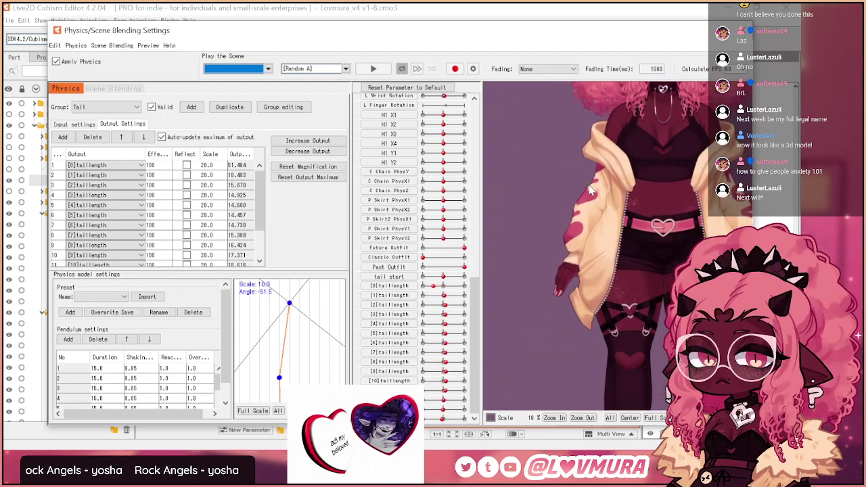
drag(588, 190, 525, 197)
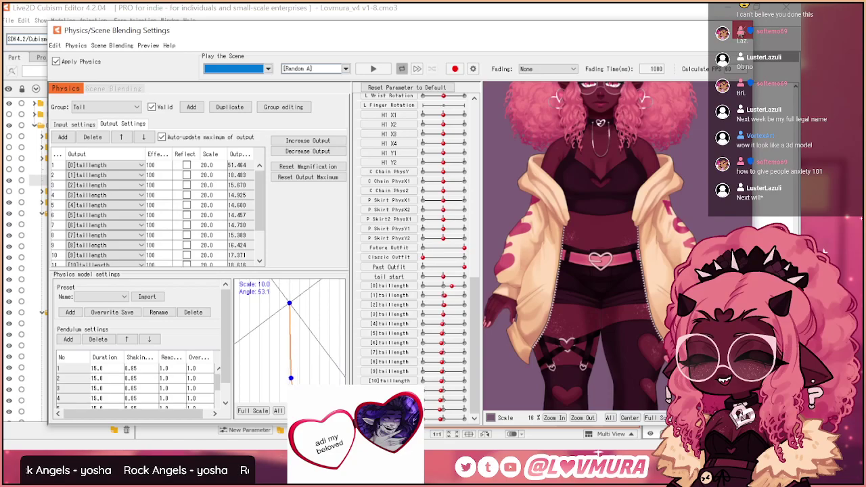
click(742, 31)
- Set the opacity of both P_skirt_R and P_skirt_L GReflect meshes to 0% at the Past Outfit toggle's 1.0 key
scroll(737, 154, down, 5)
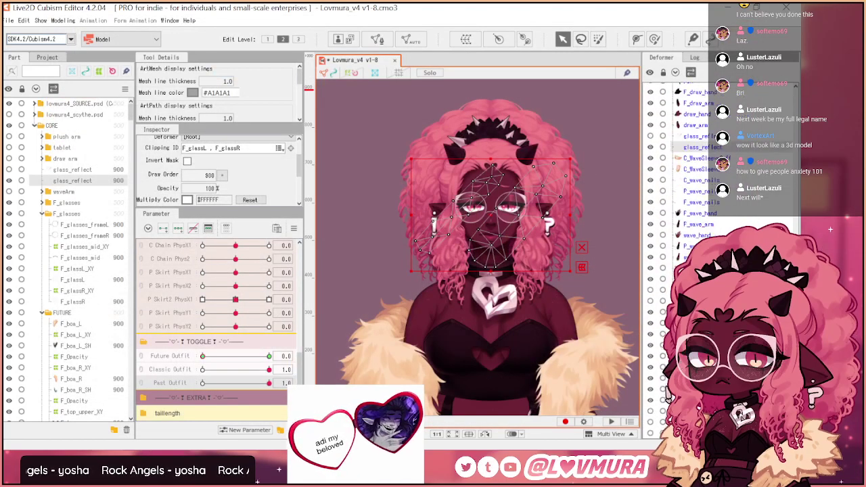
click(697, 324)
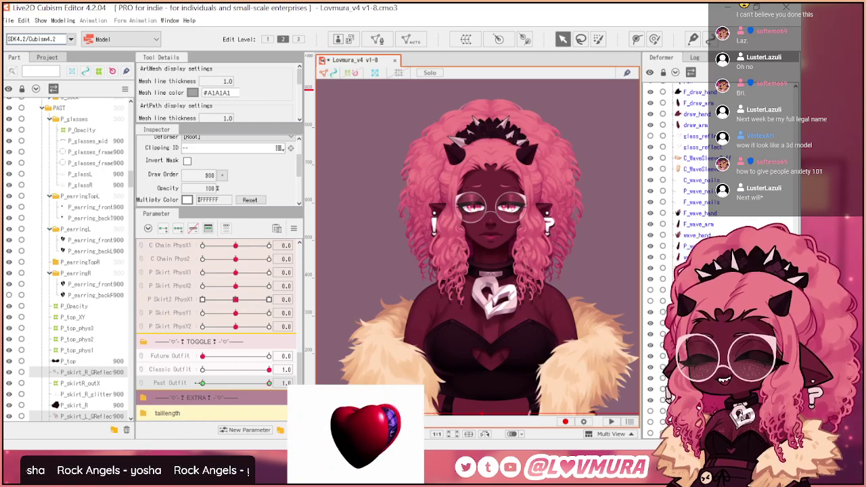
click(203, 385)
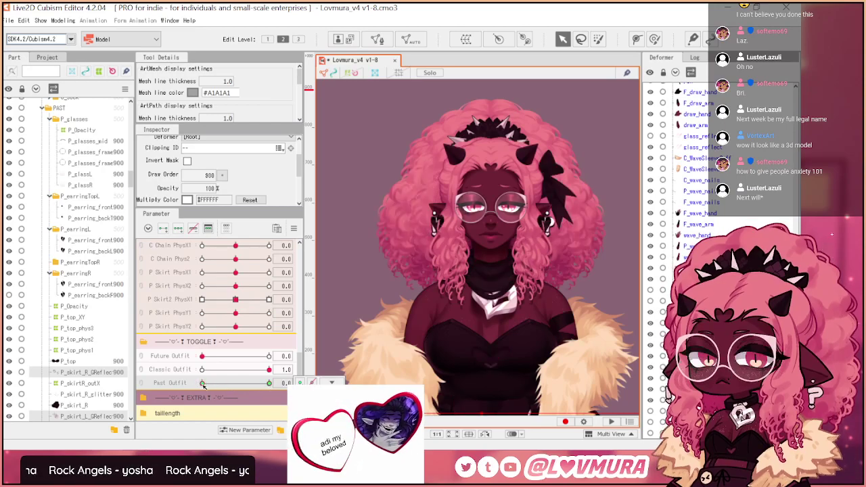
click(258, 385)
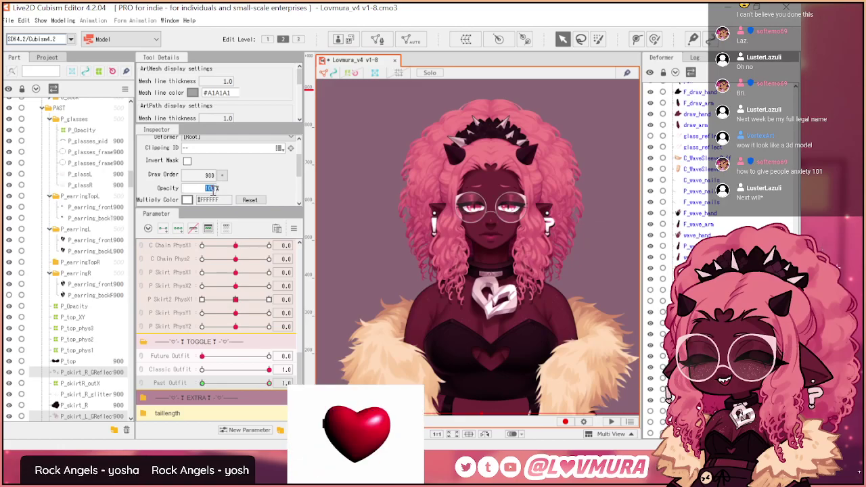
- Recheck the Classic Outfit's trousers, full figure and glasses in the moving physics preview, and close the physics settings
click(80, 21)
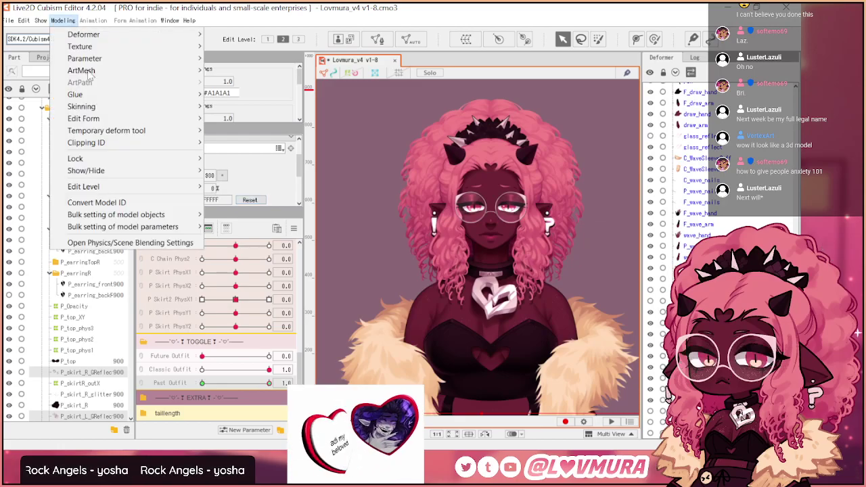
click(109, 225)
scroll(578, 177, up, 4)
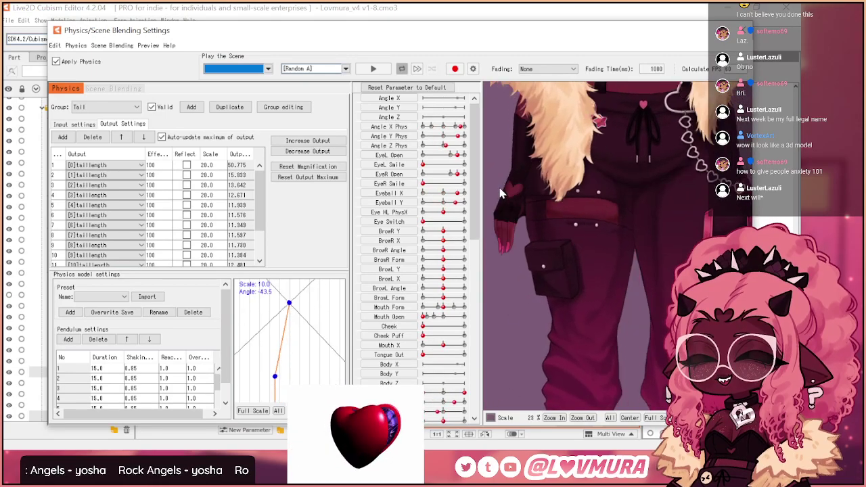
scroll(617, 257, down, 2)
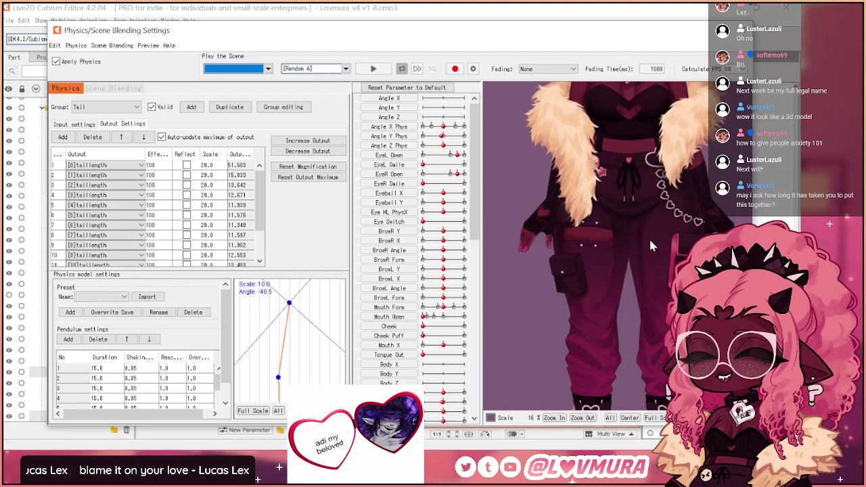
scroll(619, 248, down, 3)
scroll(626, 155, up, 3)
scroll(628, 156, up, 2)
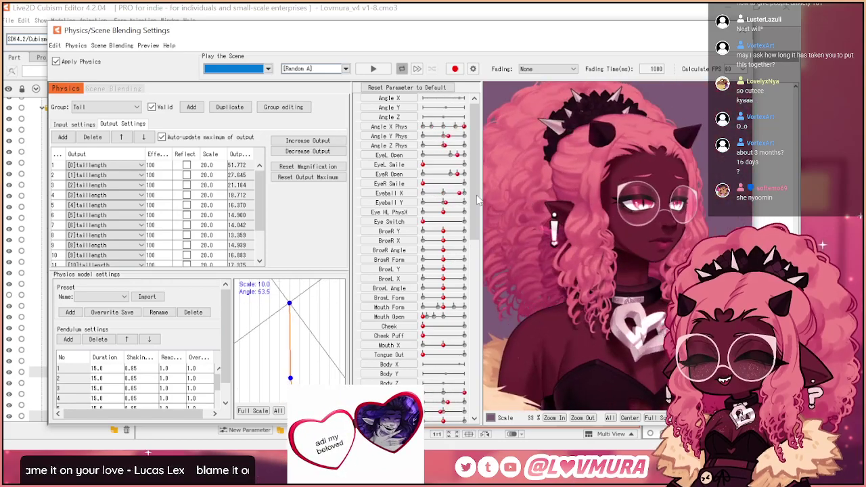
click(744, 31)
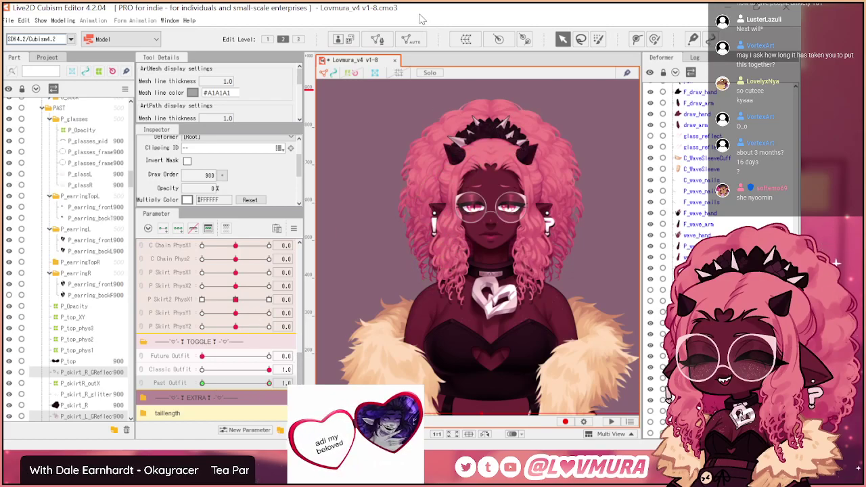
- Export the model for runtime as Lovmura_v4 v1-8.moc3 for SDK 4.2 / Cubism4.2 at the 1/1 (8192 px) target
click(414, 41)
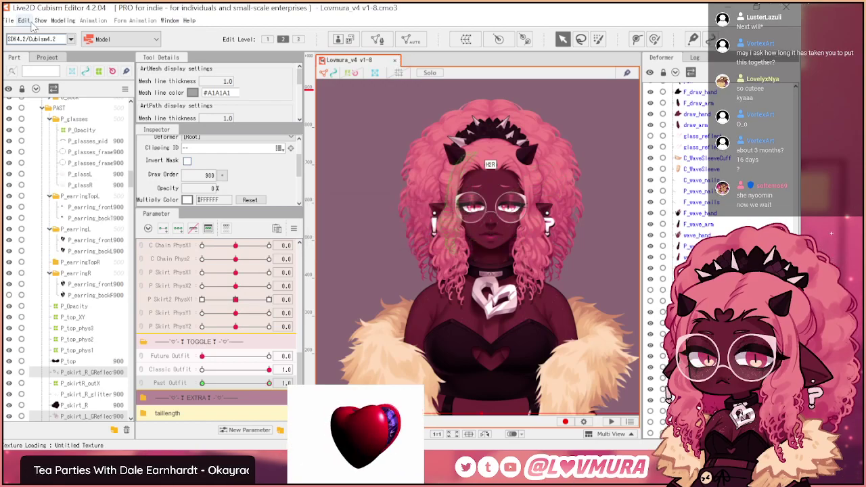
click(10, 21)
mouse_move(49, 171)
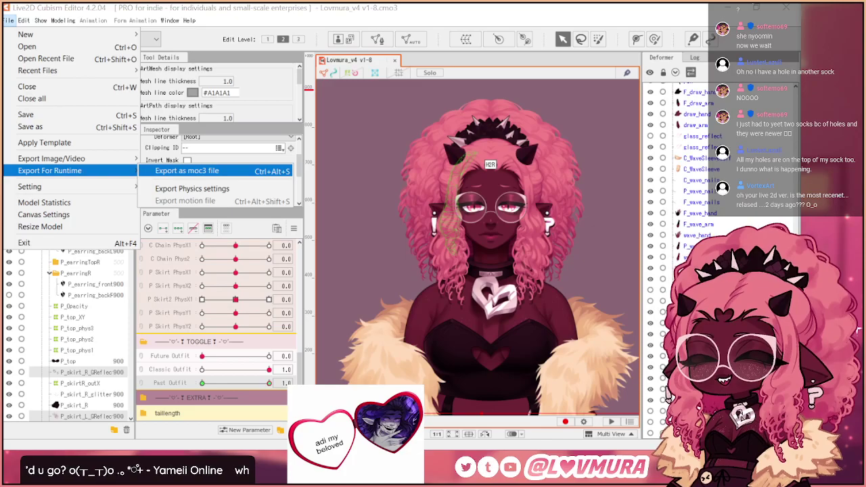
click(215, 171)
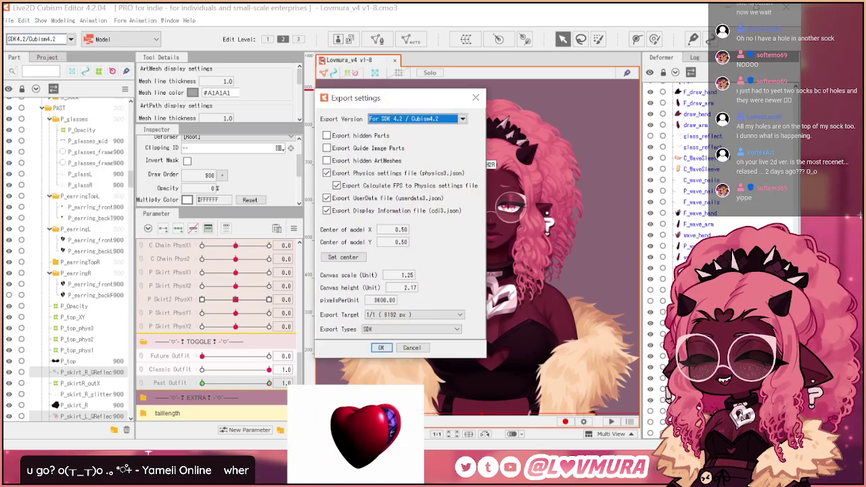
click(381, 348)
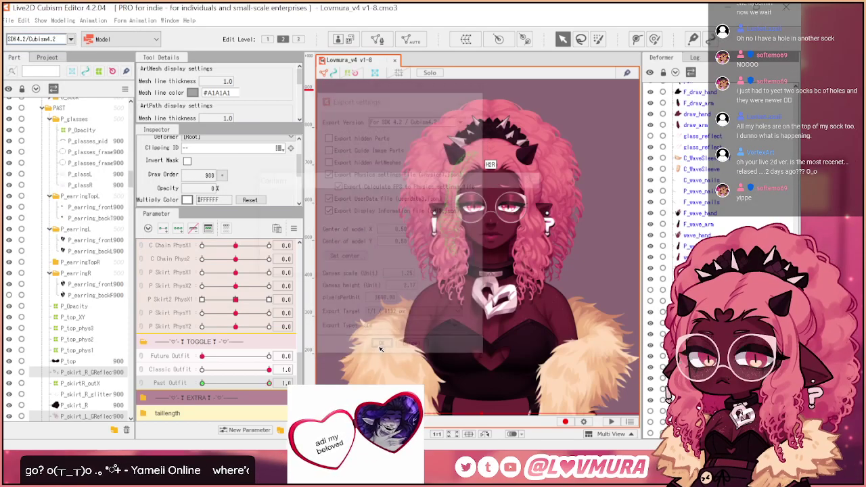
click(370, 266)
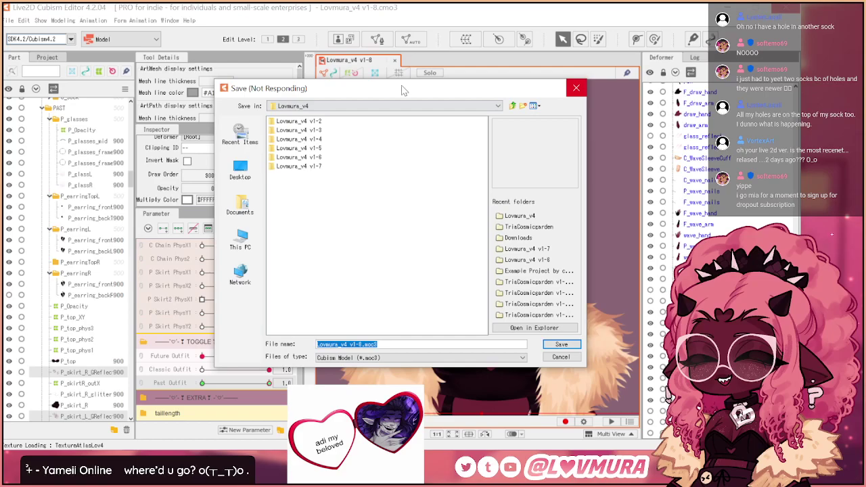
drag(396, 88, 380, 95)
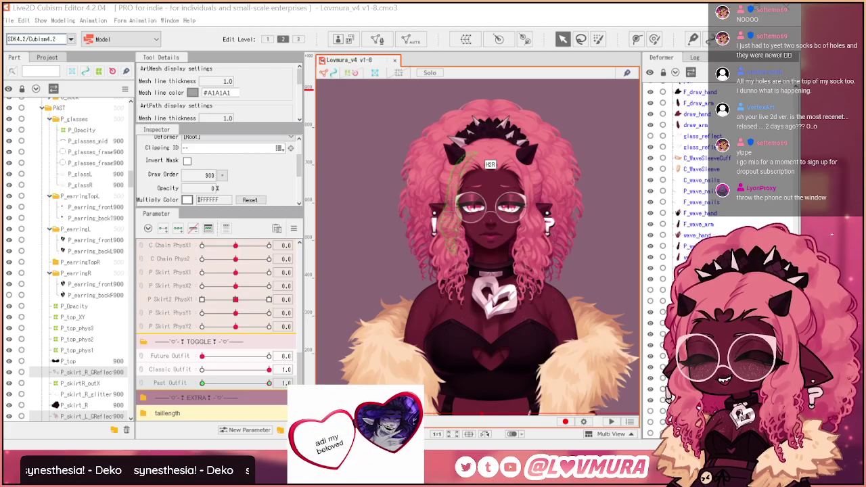
- Save the Lovmura_v4 v1-8 model and close its file
key(ctrl+s)
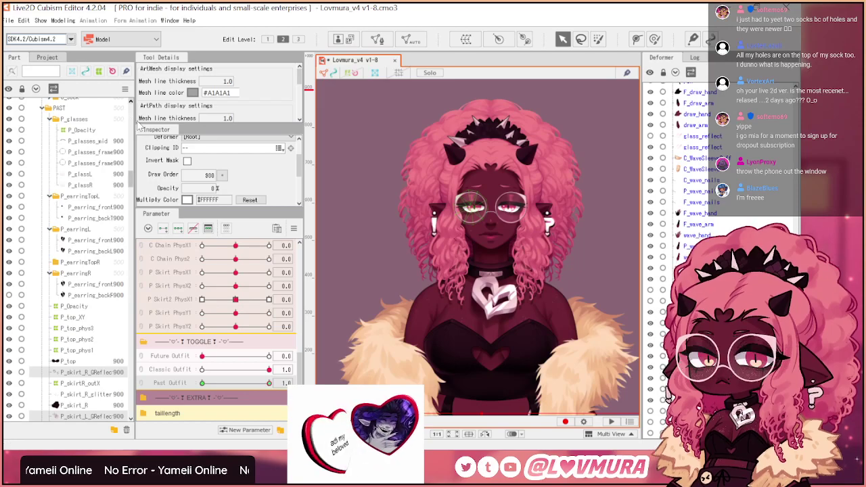
key(ctrl+s)
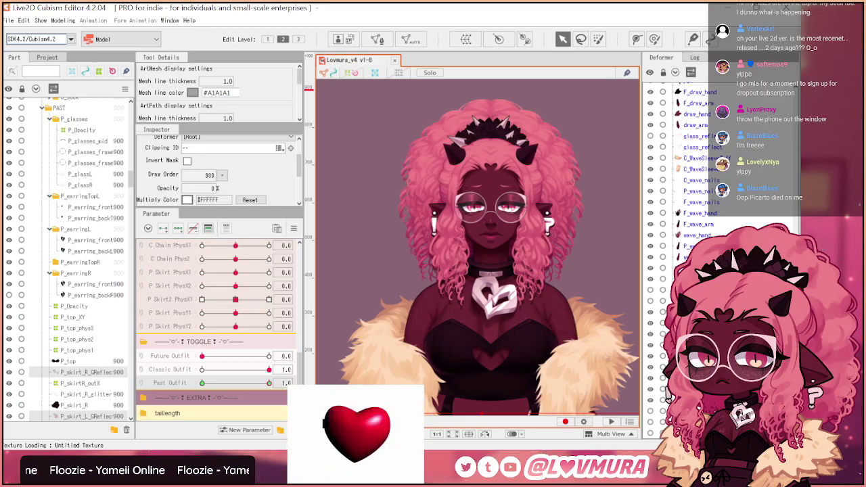
key(ctrl+w)
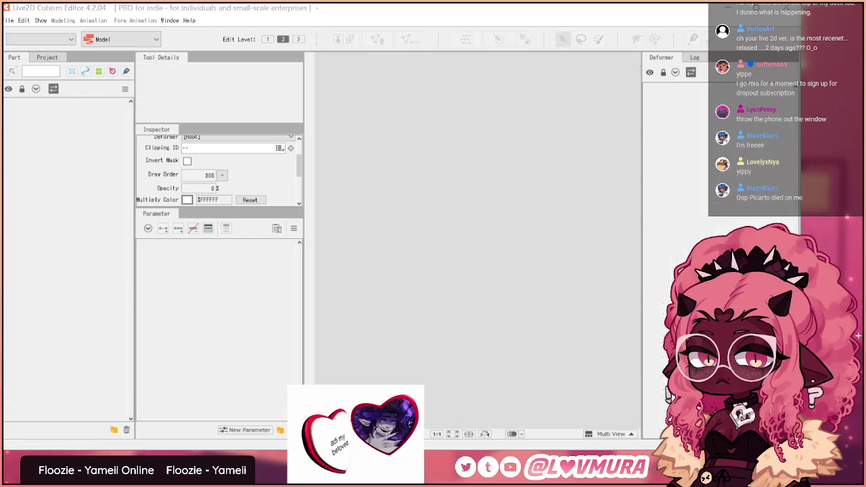